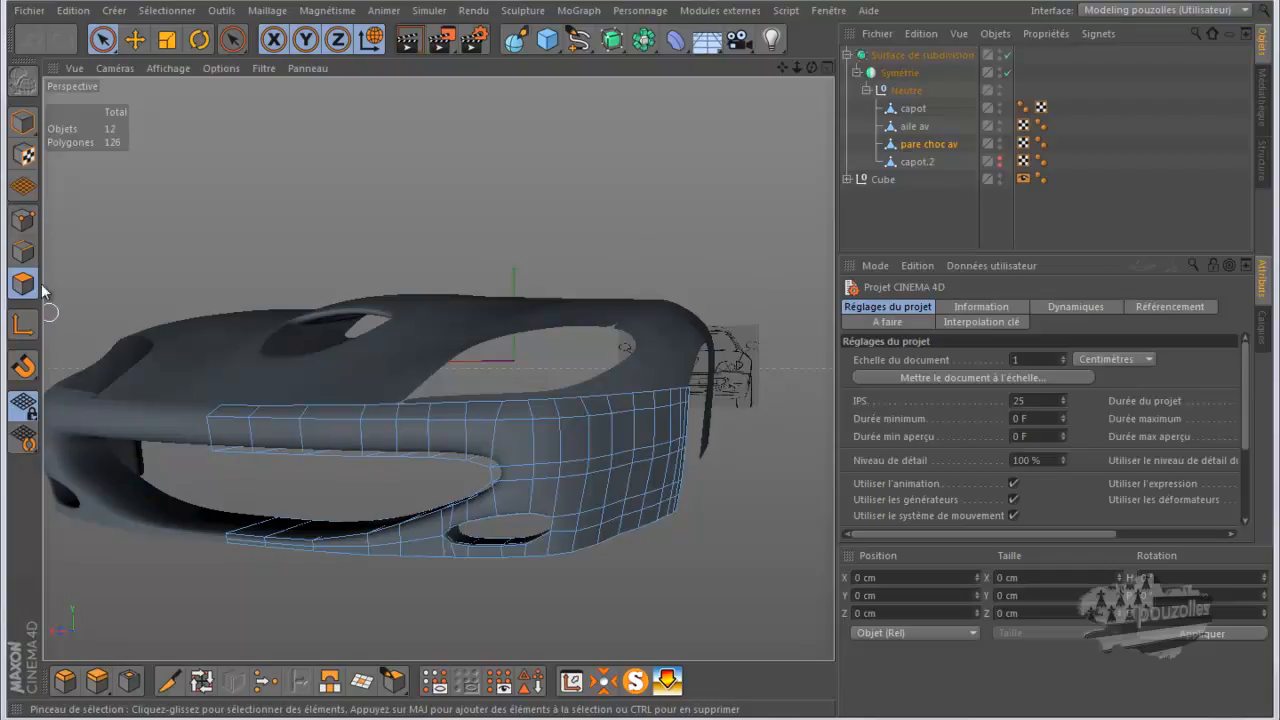
Step: Select the six inner points along the lower edge of the bumper's grille opening and raise them to about Y -255 cm
left_click(24, 222)
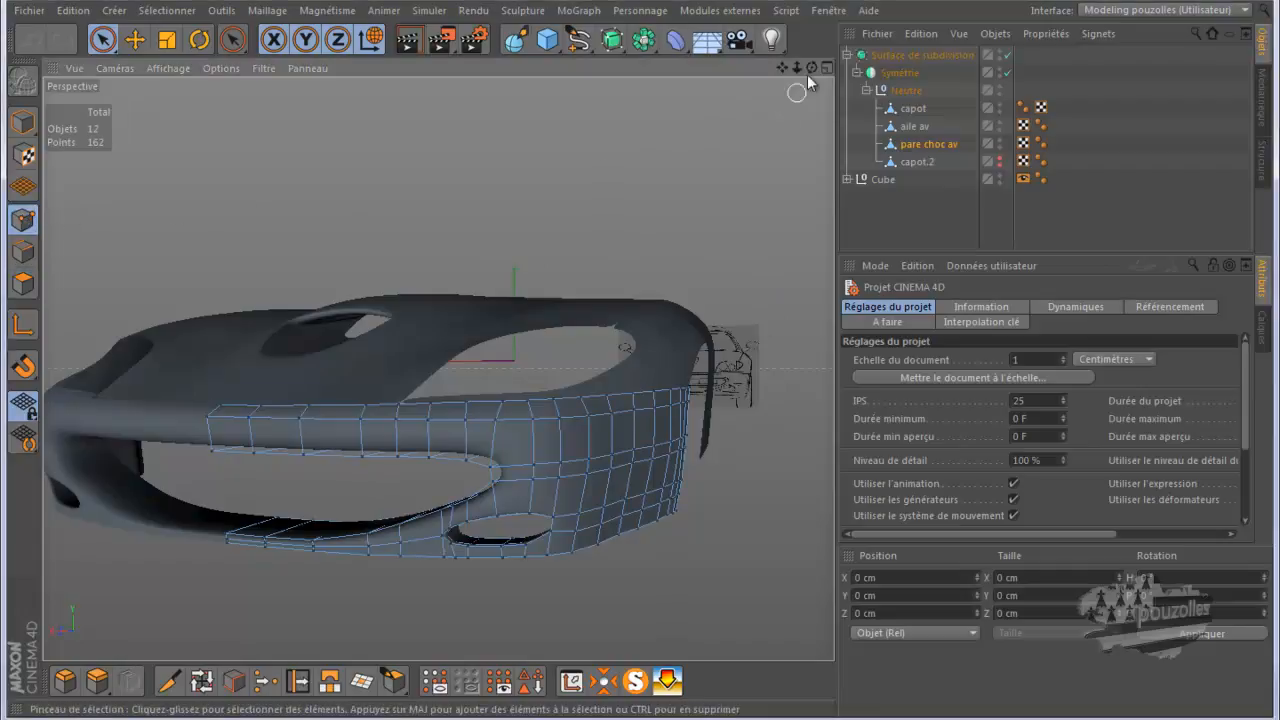
left_click_drag(810, 68, 641, 361)
scroll(295, 571, "up", 5)
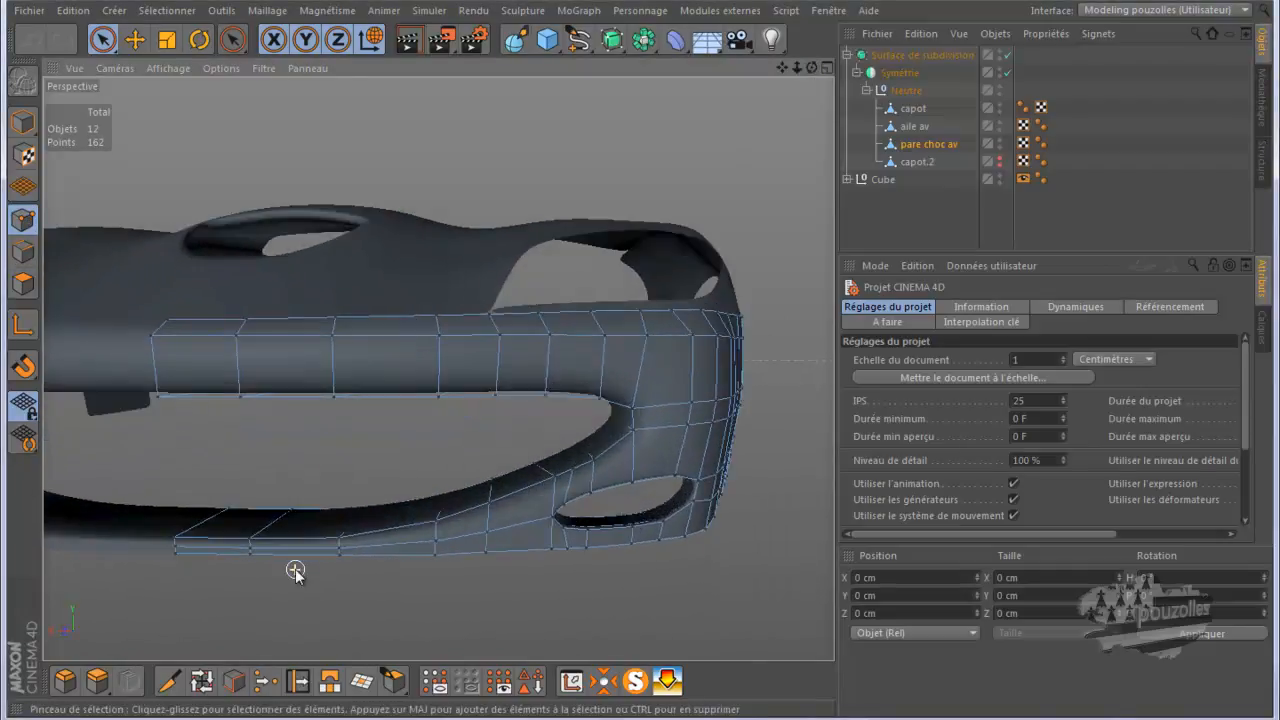
scroll(295, 571, "up", 2)
left_click(223, 504)
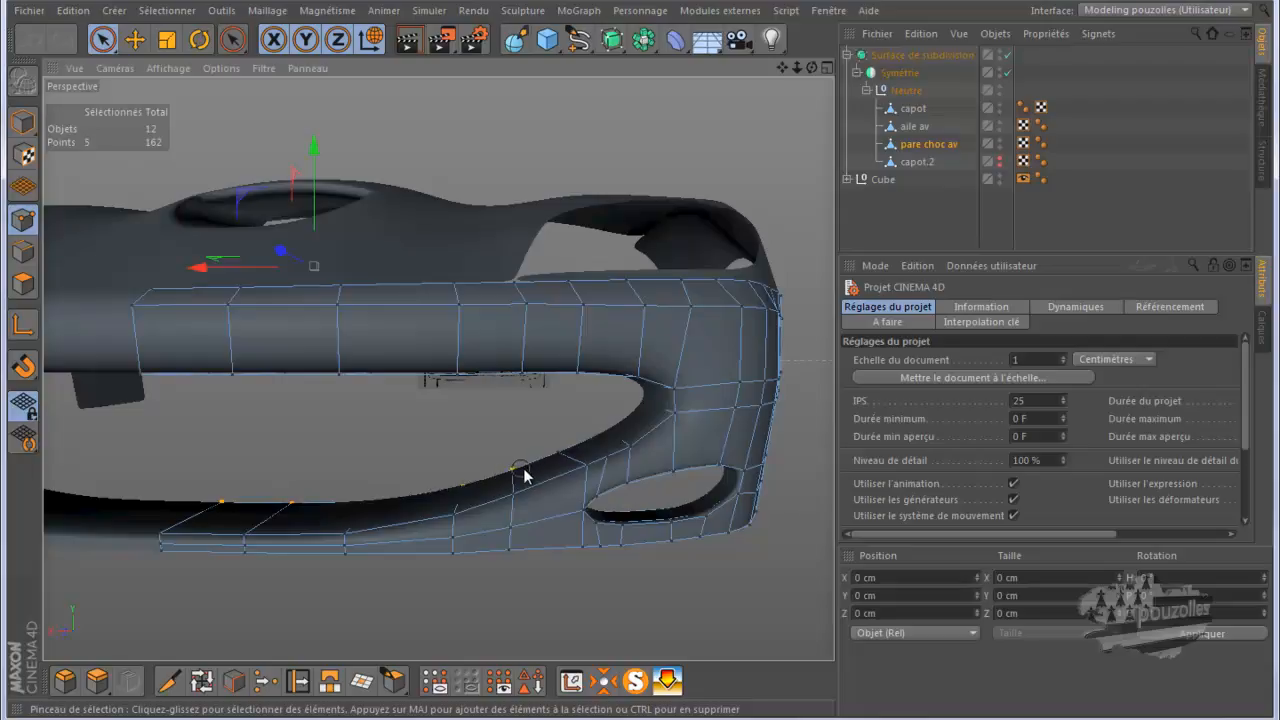
left_click_drag(568, 458, 535, 450)
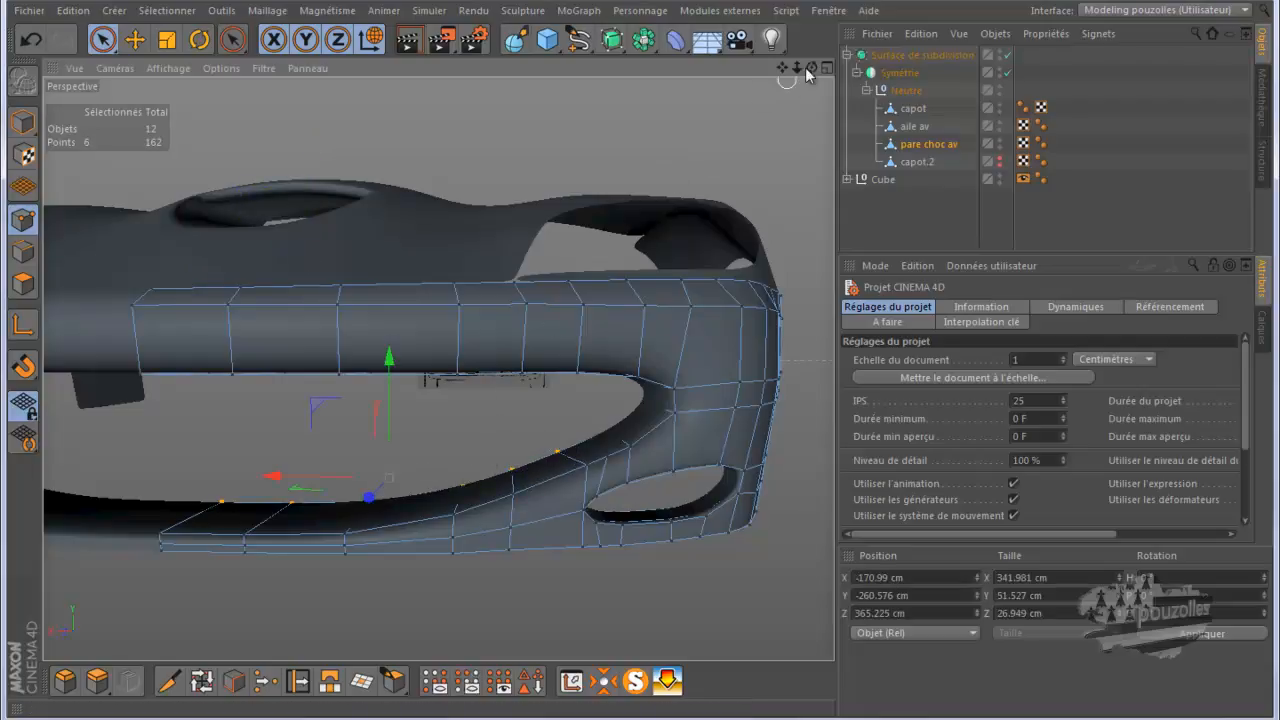
left_click_drag(640, 361, 643, 366)
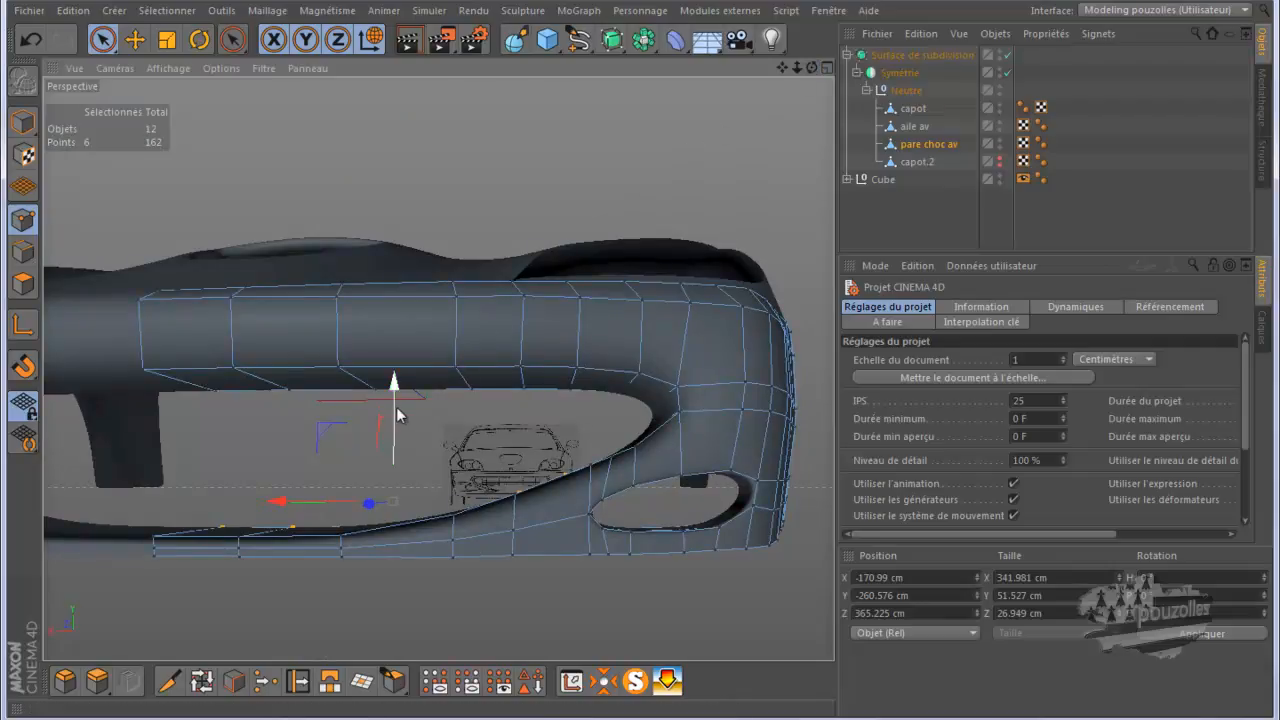
left_click_drag(396, 411, 395, 405)
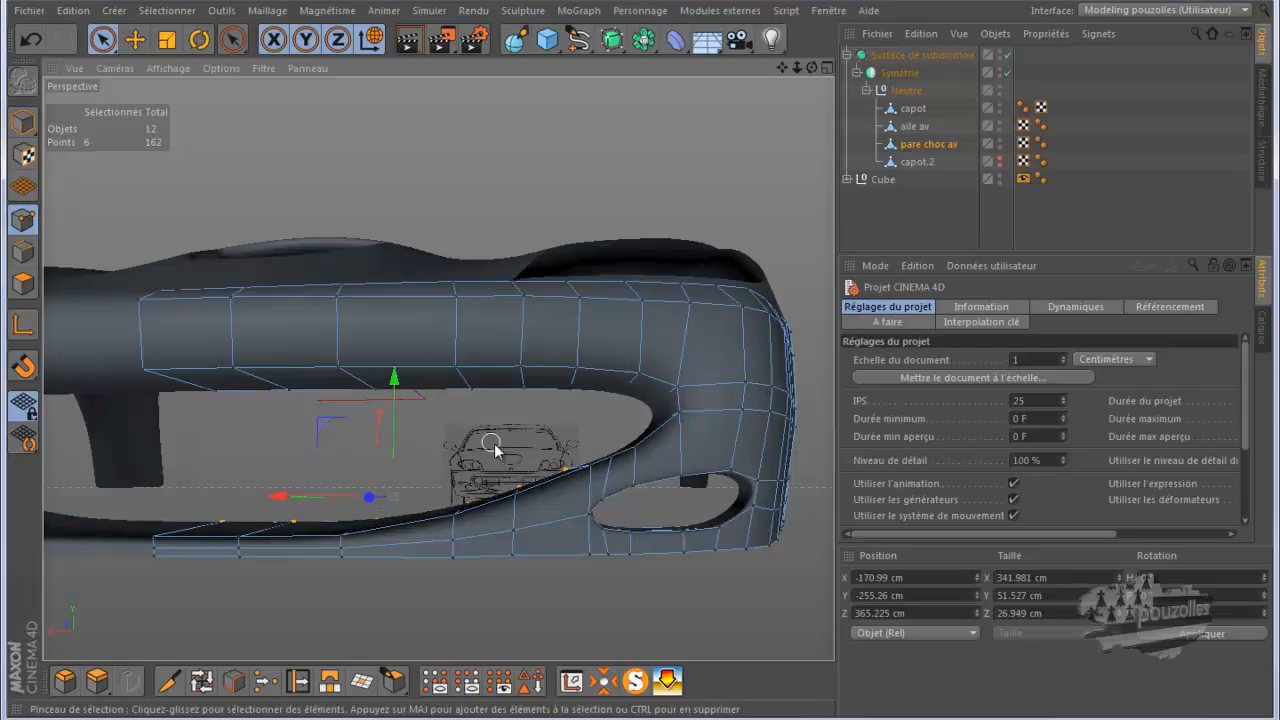
Step: Remove the outer points one at a time from the selection, raising the remaining ones each time, with the last four at about Y -252 cm
left_click(565, 473, "ctrl")
left_click_drag(368, 458, 371, 449)
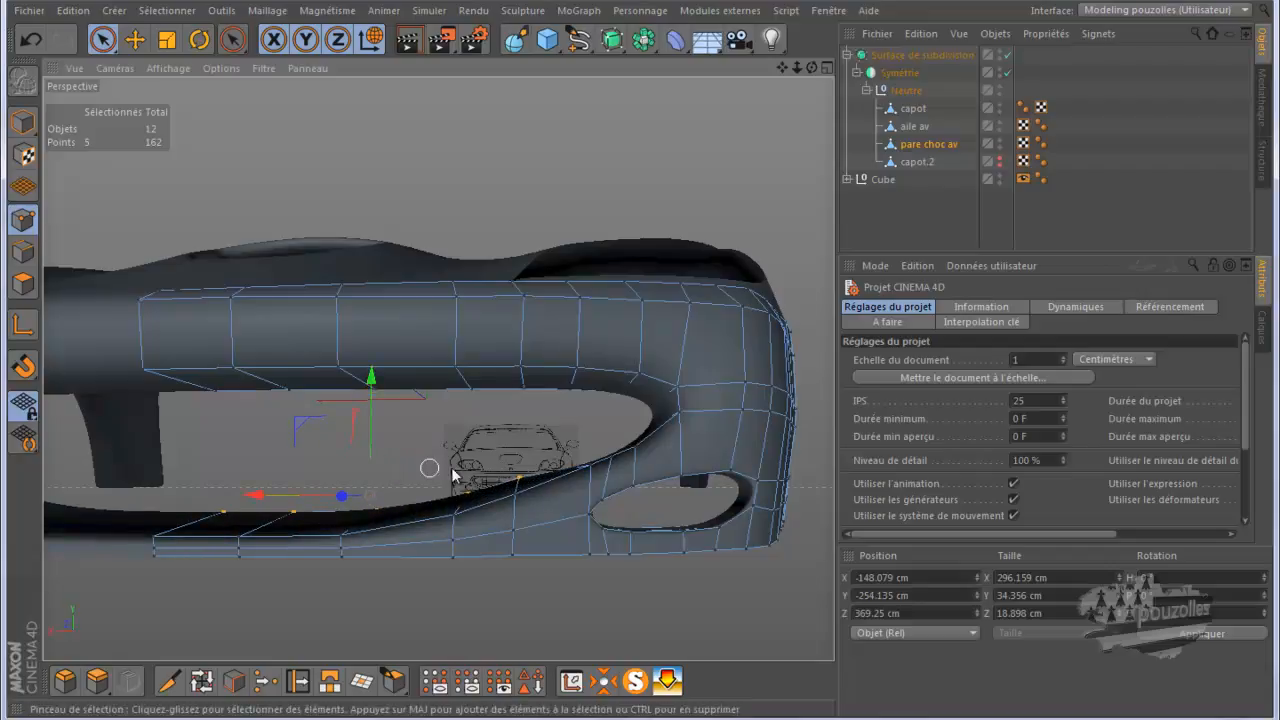
left_click(518, 483, "ctrl")
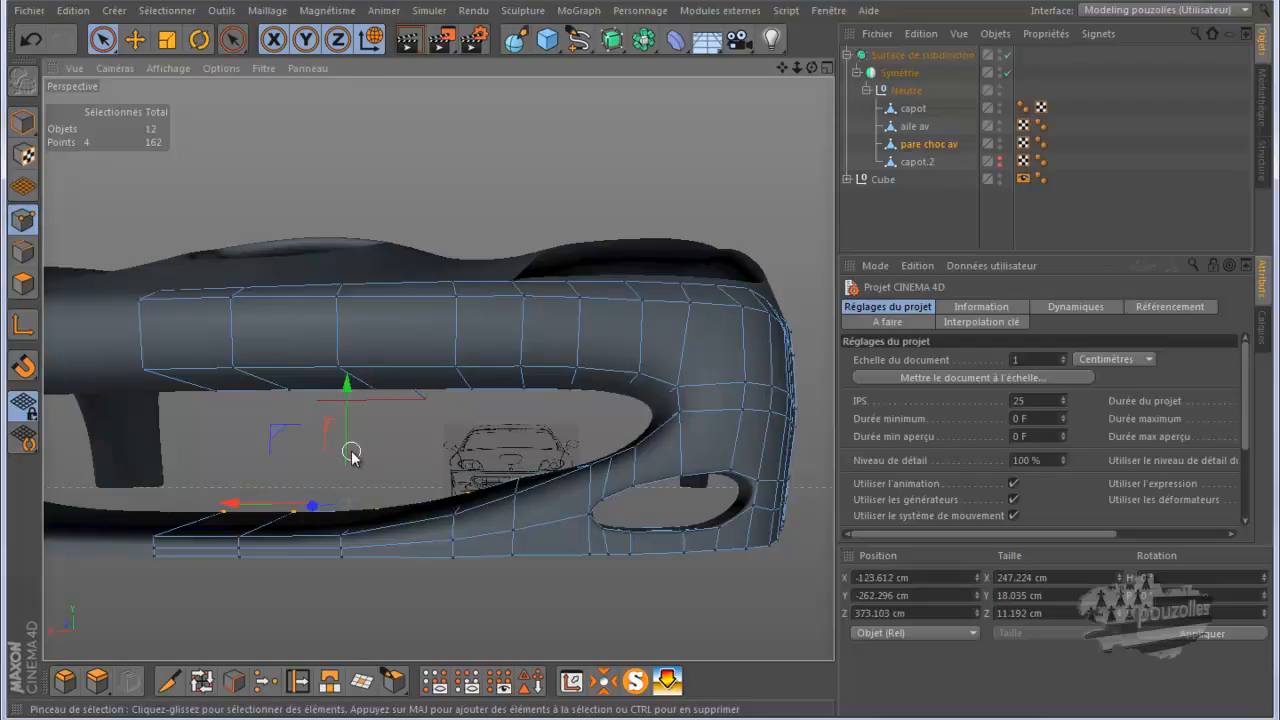
left_click_drag(347, 452, 351, 443)
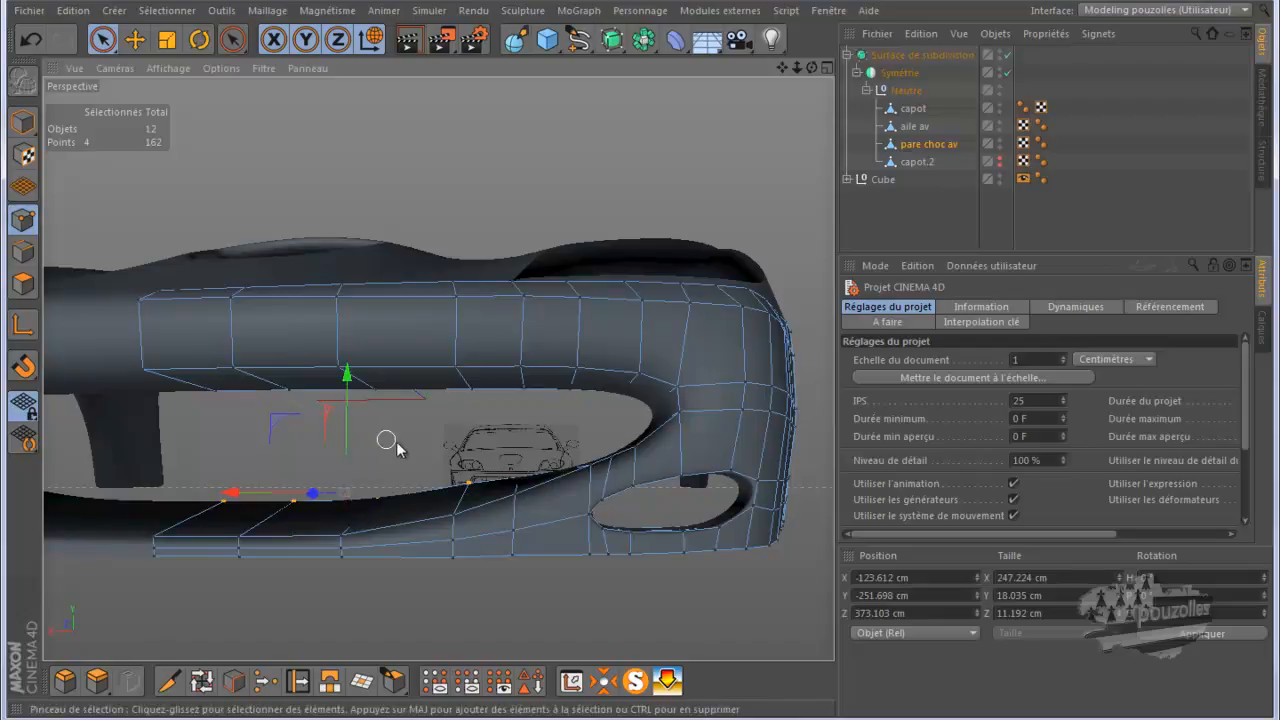
Step: With subdivision smoothing off, raise the inner point near the grille opening's outer end and move the two end points to about X -416 cm
left_click(1008, 56)
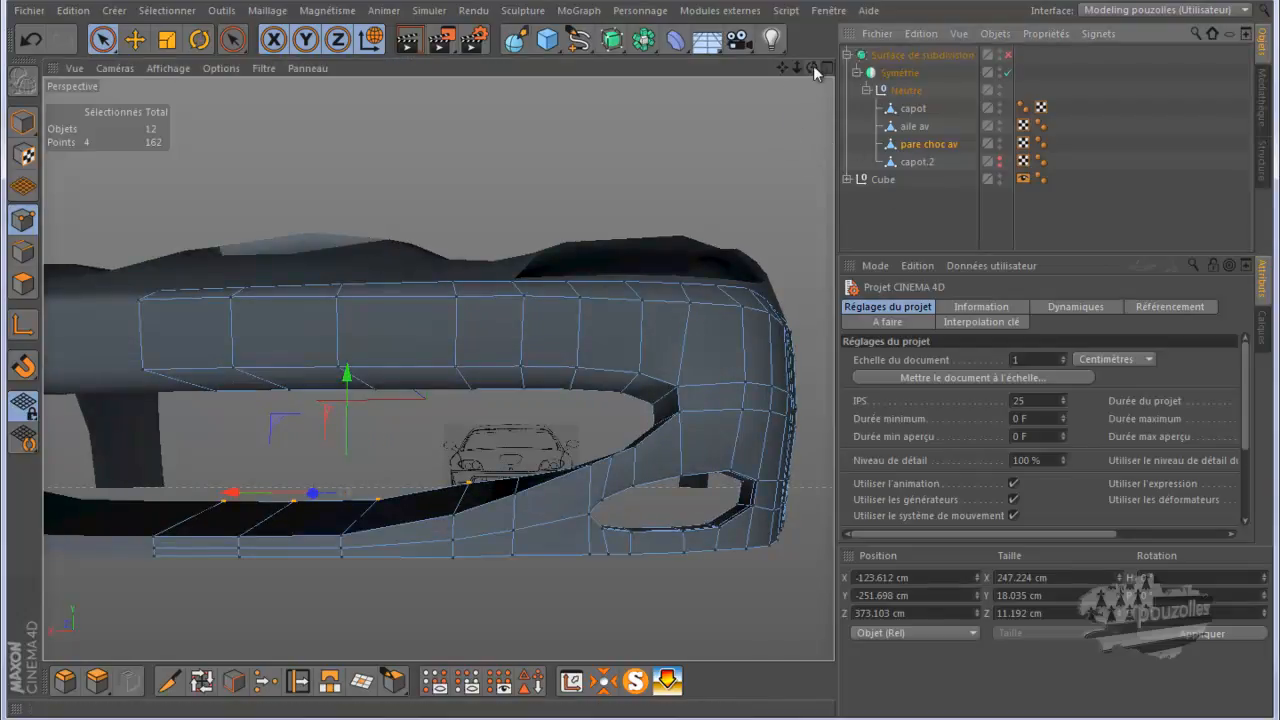
left_click_drag(643, 366, 614, 372, "alt")
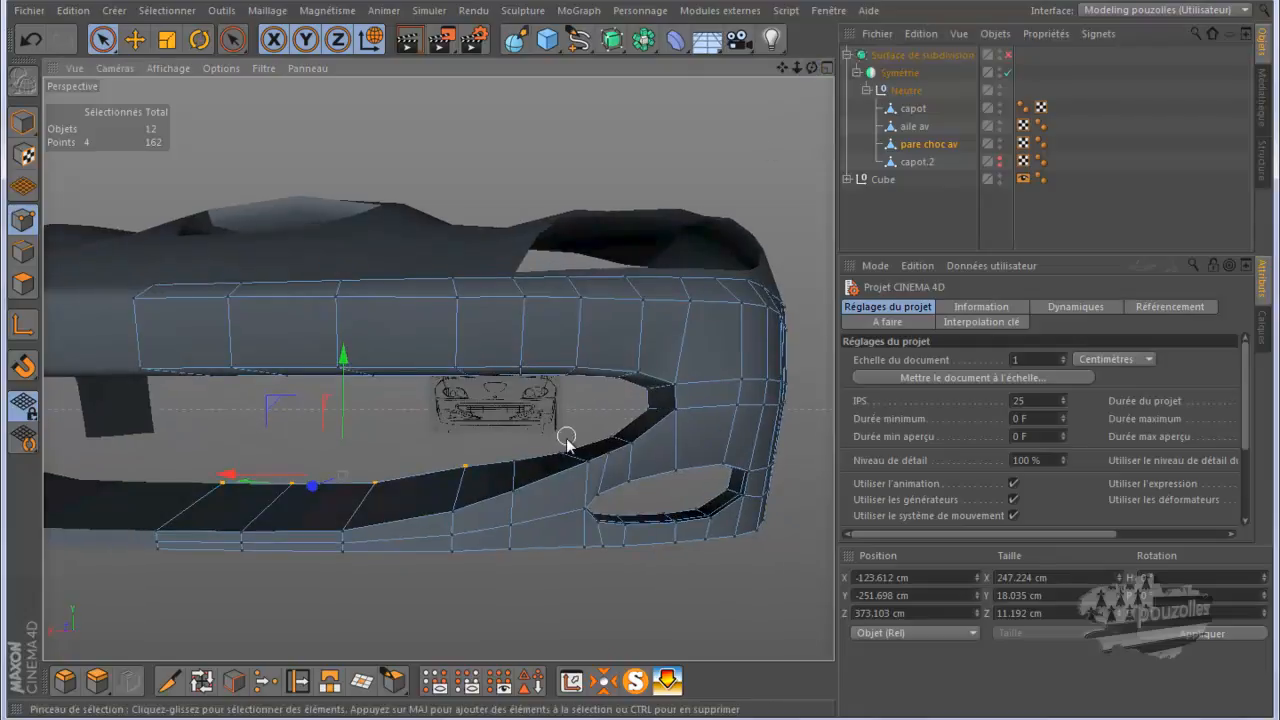
left_click(611, 436)
left_click_drag(614, 397, 610, 385)
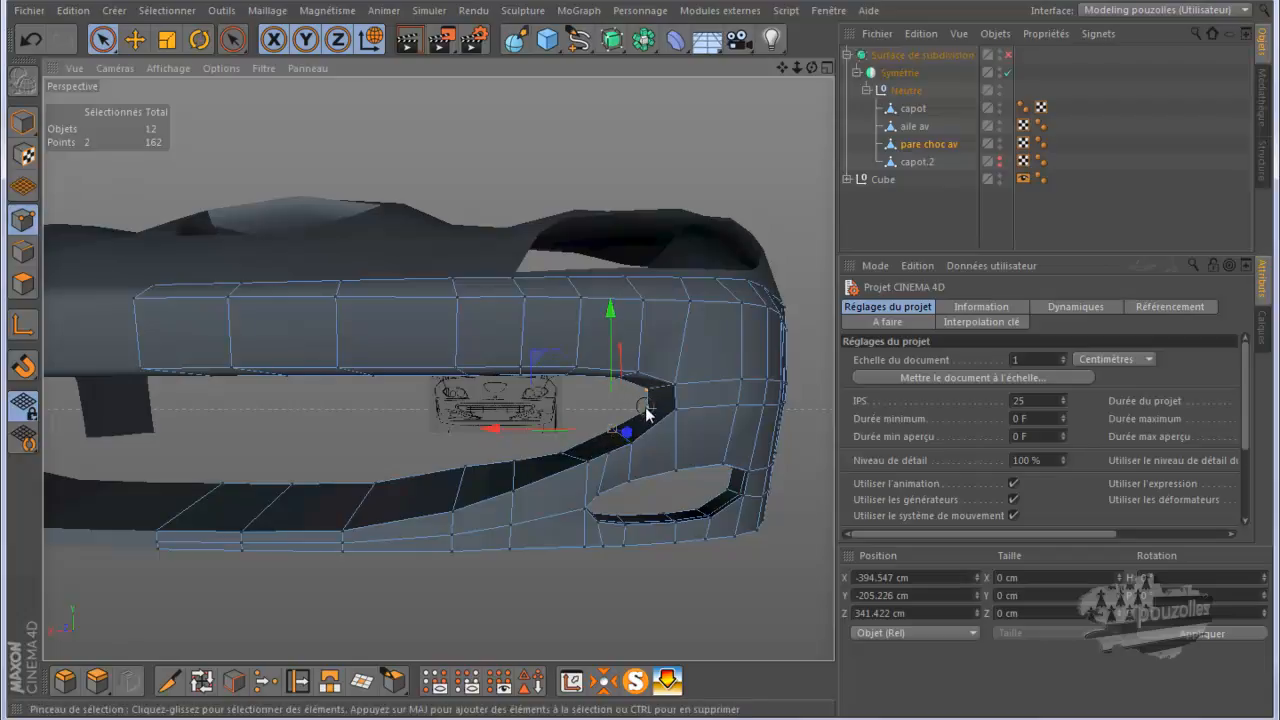
left_click(646, 408, "shift")
left_click_drag(561, 404, 641, 398)
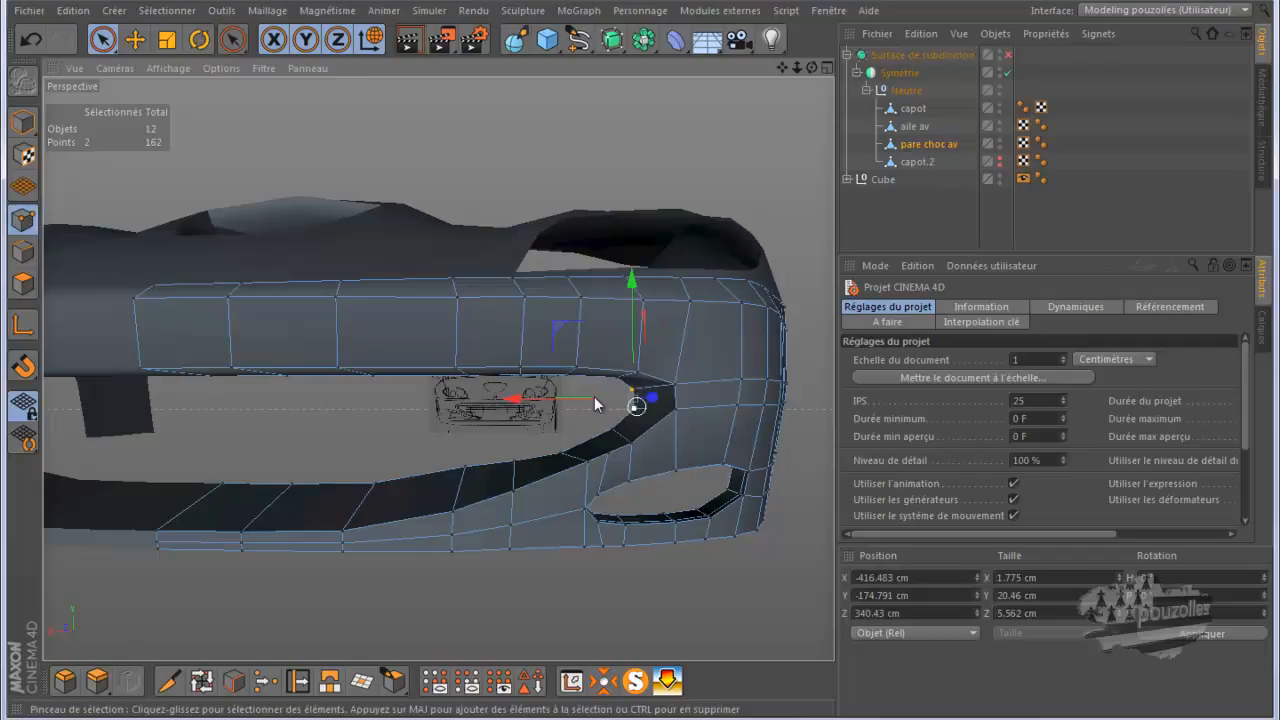
Step: In the Arrière view, align the two inner points at the grille opening's outer end with the blueprint outline
middle_click(543, 412)
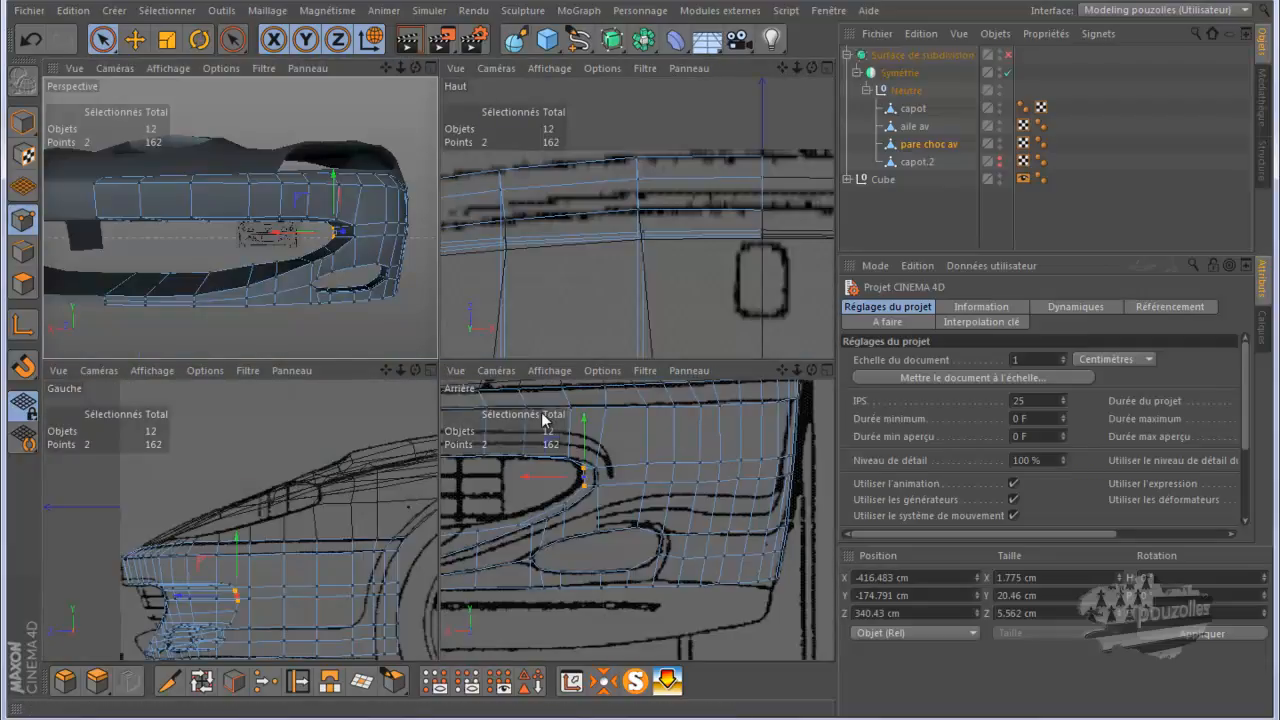
middle_click(586, 478)
right_click_drag(780, 487, 545, 470, "alt")
scroll(459, 368, "up", 3)
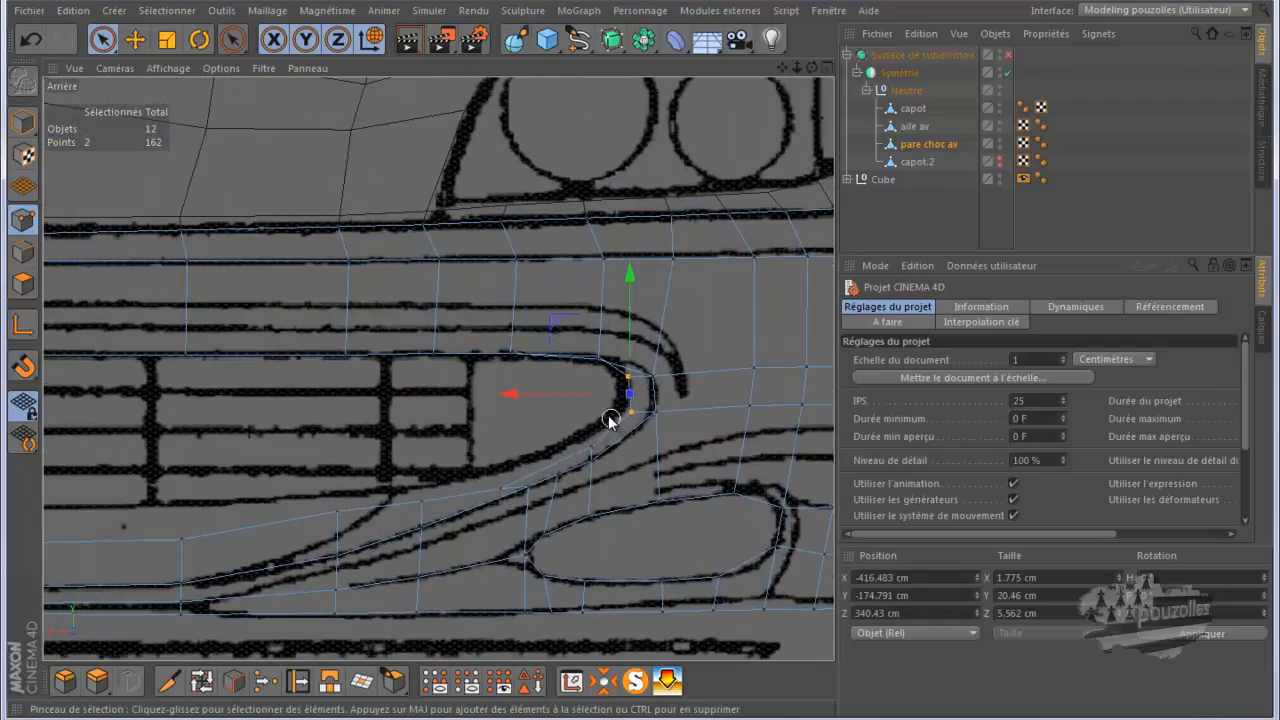
scroll(607, 418, "up", 3)
left_click_drag(568, 391, 558, 391)
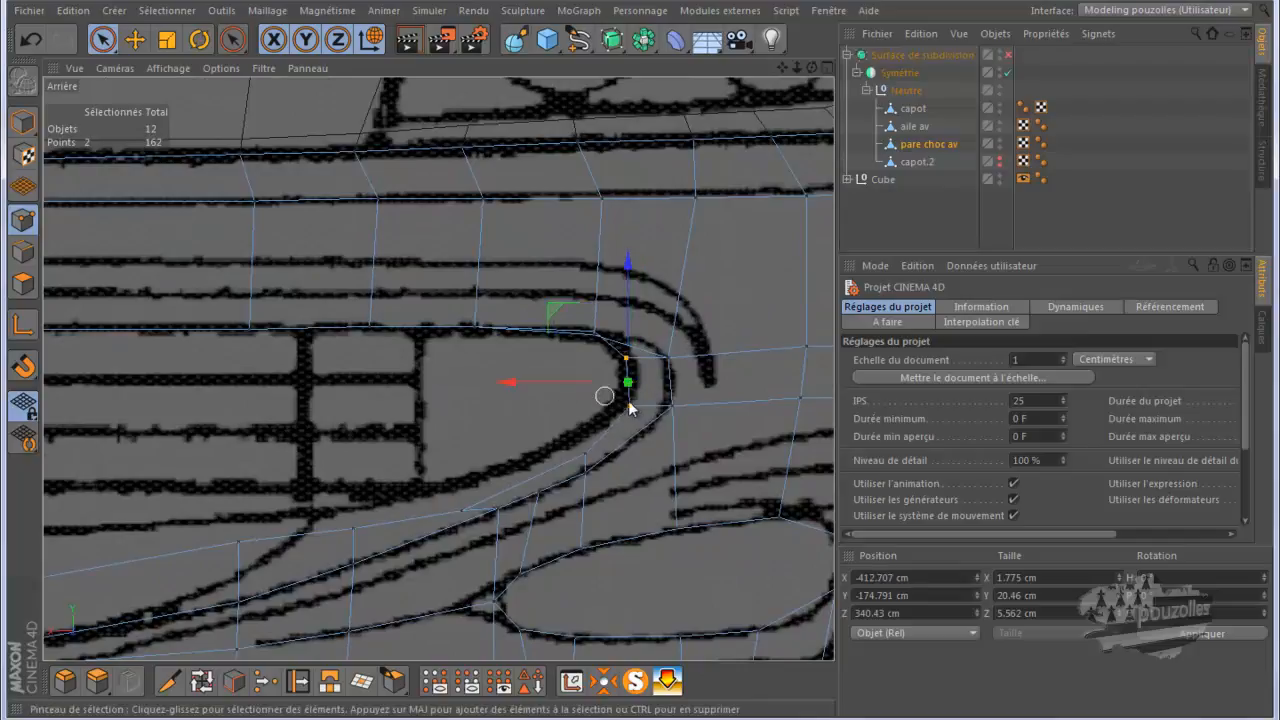
left_click(631, 404)
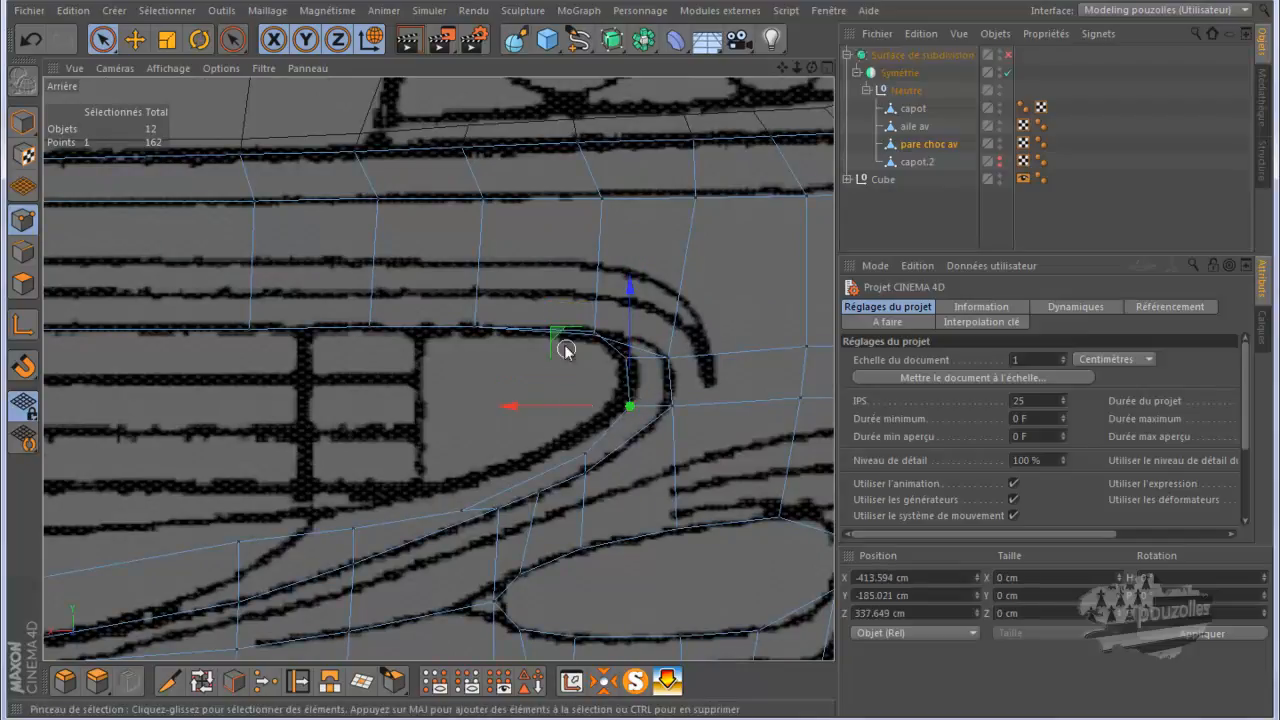
left_click_drag(555, 343, 549, 338)
Step: Move the next three inner points along the grille opening's lower curve up toward the blueprint outline
left_click(586, 452)
left_click_drag(586, 420, 586, 398)
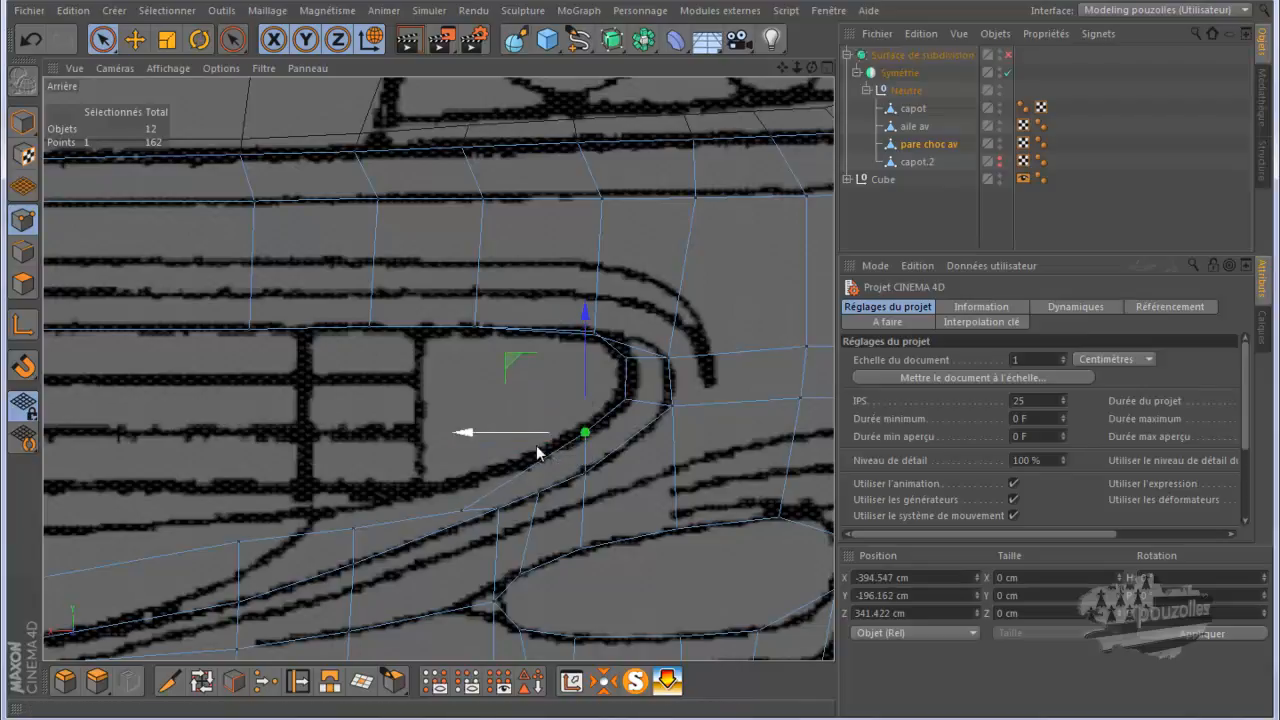
left_click(460, 509)
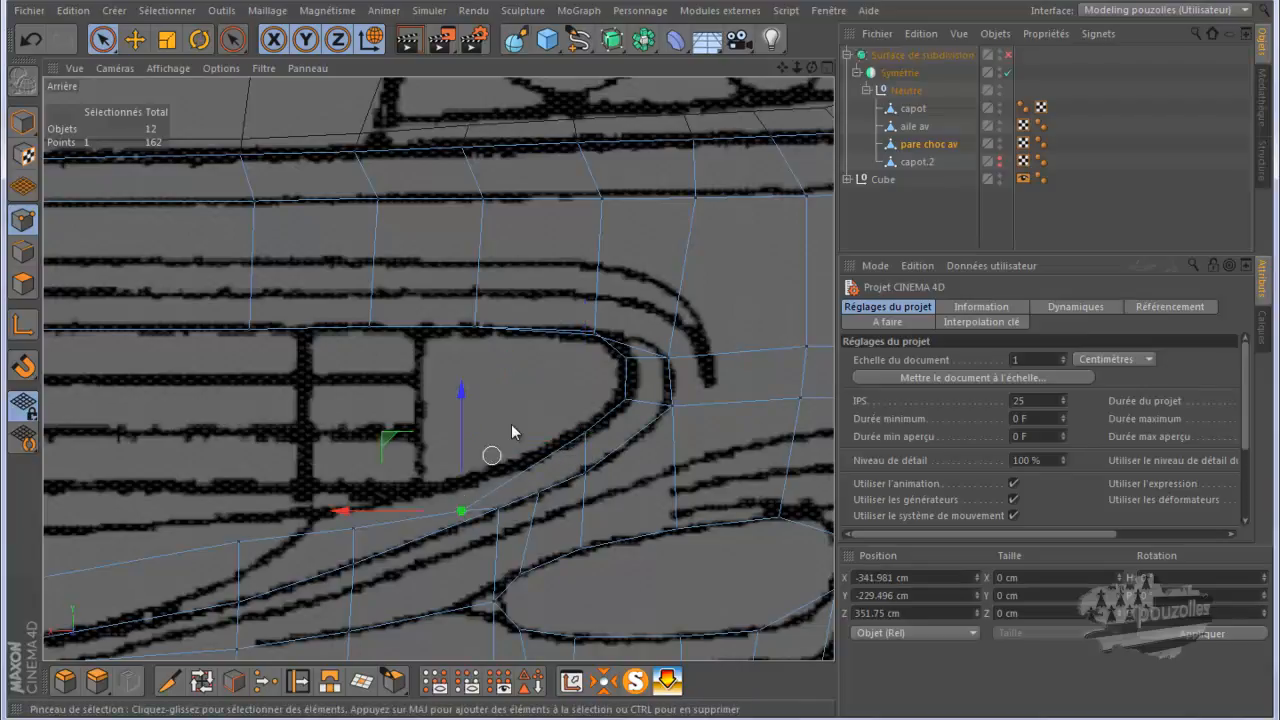
left_click_drag(383, 437, 421, 401)
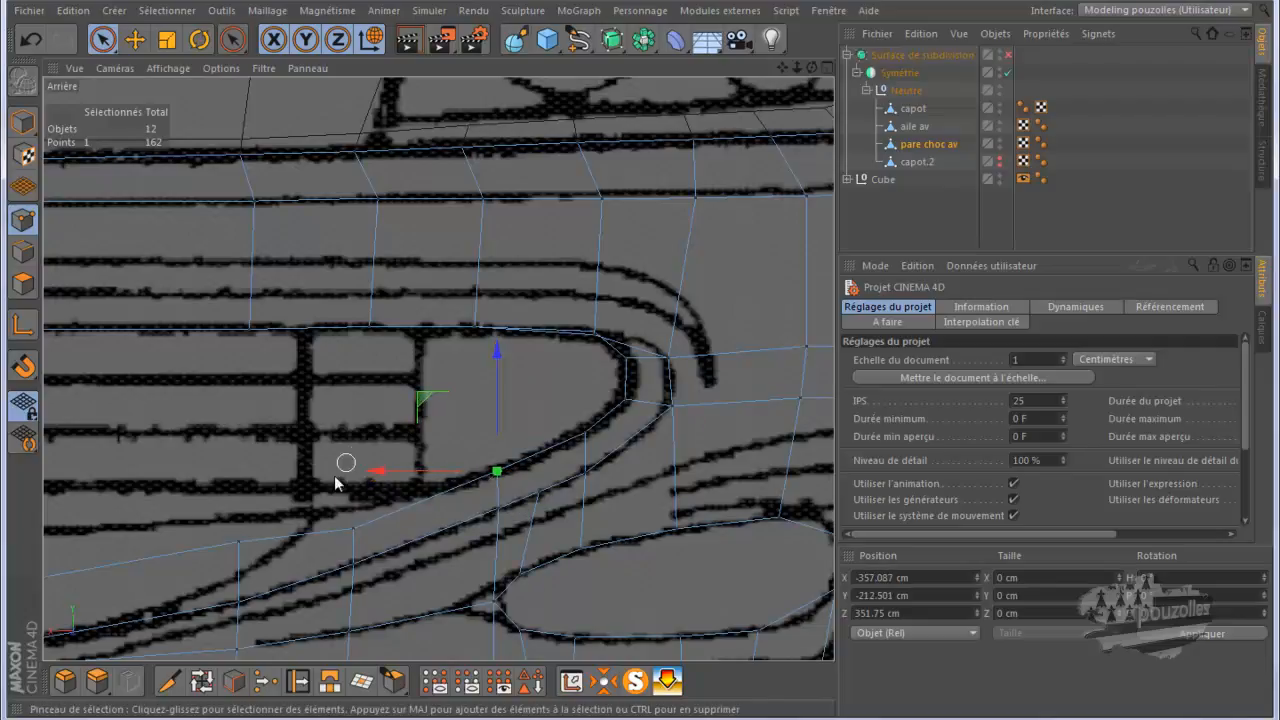
left_click(352, 496)
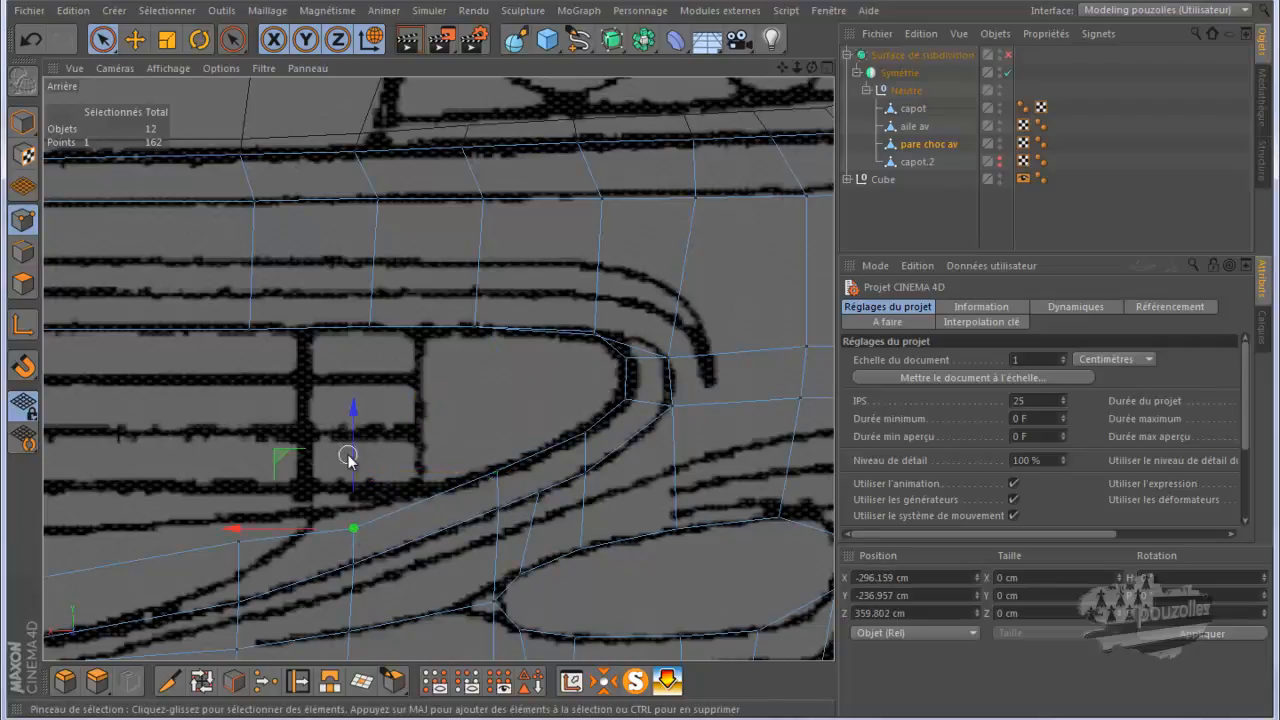
left_click_drag(354, 456, 354, 438)
Step: Raise the remaining four inner points of the grille opening's lower edge, up to the symmetry plane, onto the blueprint line
scroll(600, 412, "down", 3)
middle_click_drag(613, 404, 725, 389, "alt")
scroll(725, 389, "down", 1)
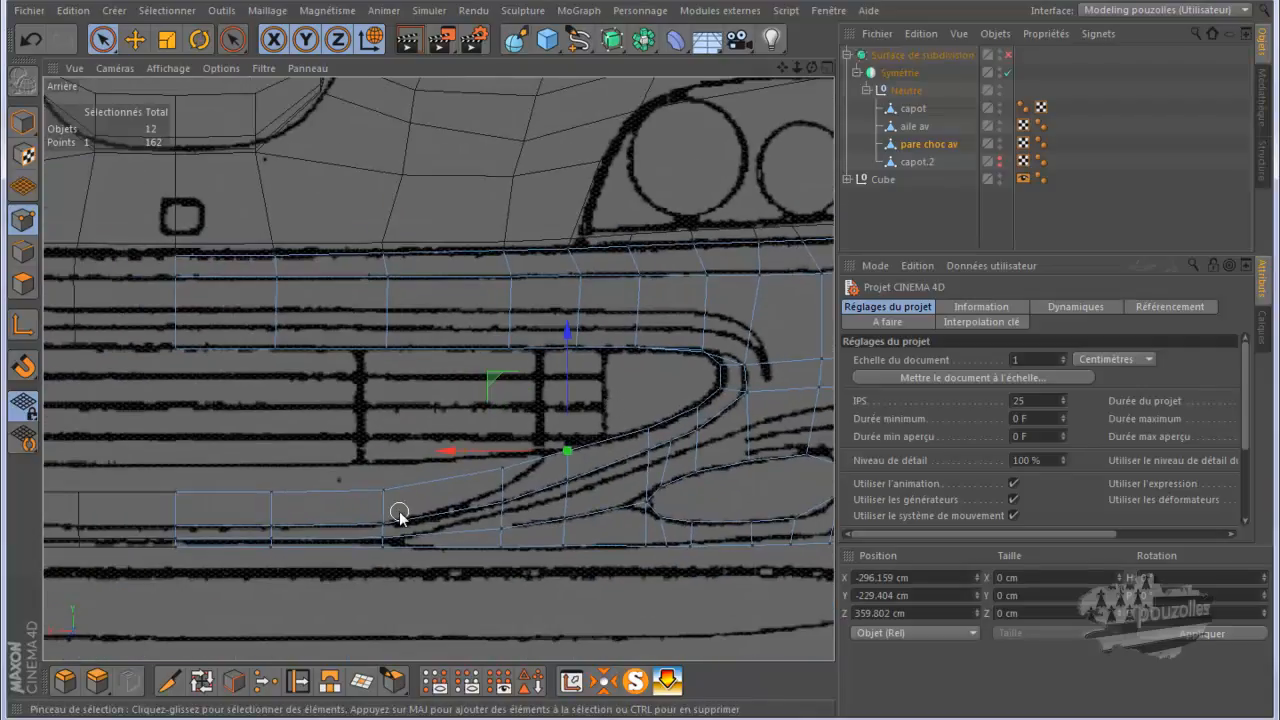
scroll(399, 514, "up", 2)
left_click(567, 451)
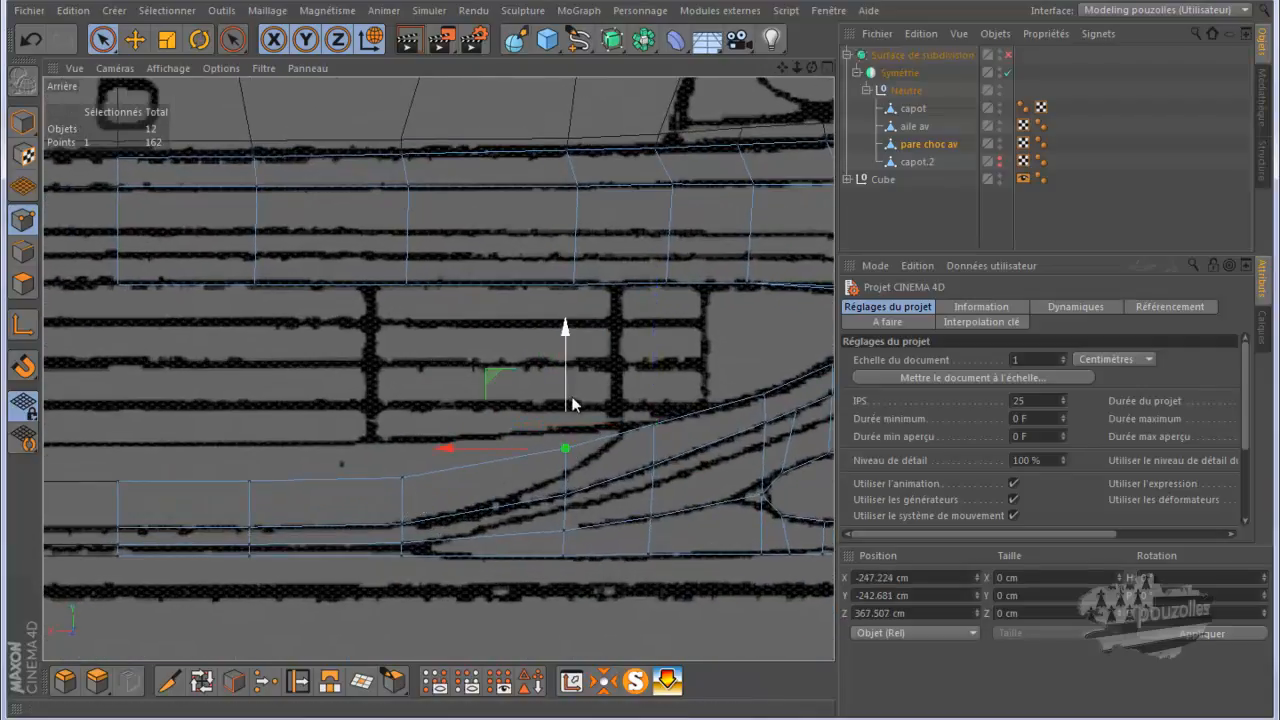
left_click_drag(565, 394, 563, 370)
left_click(401, 478)
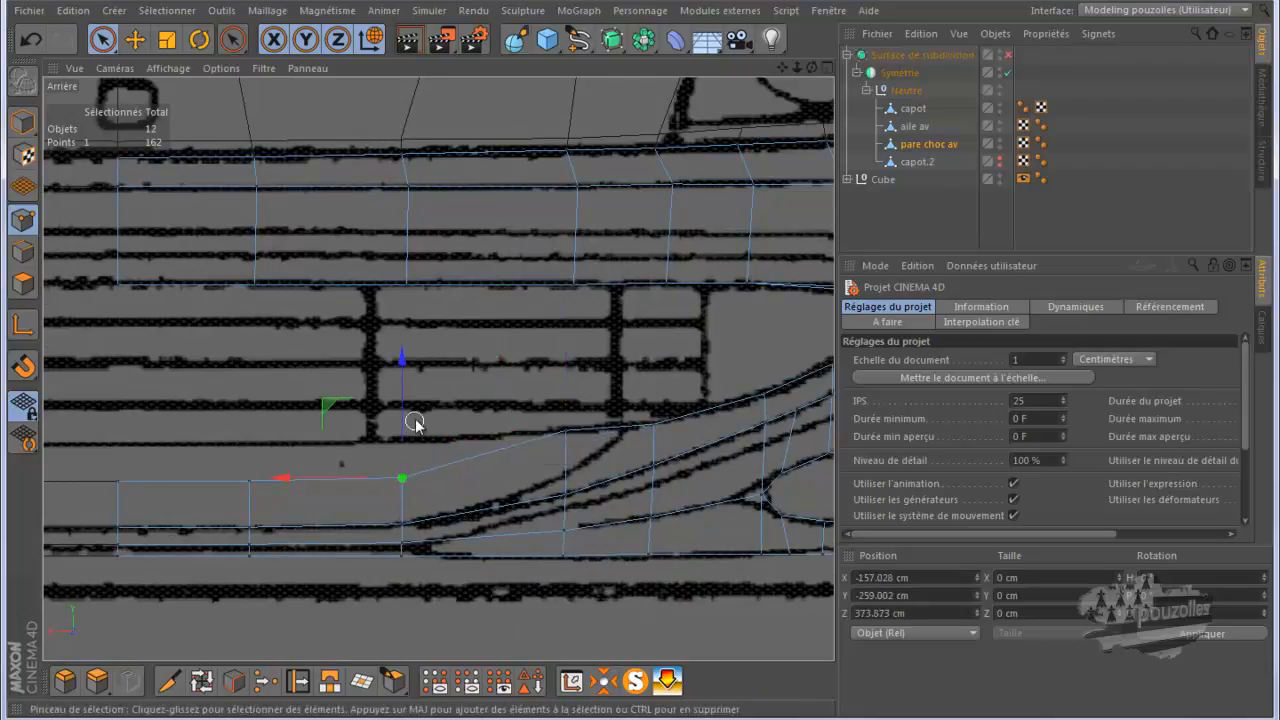
left_click_drag(403, 415, 417, 387)
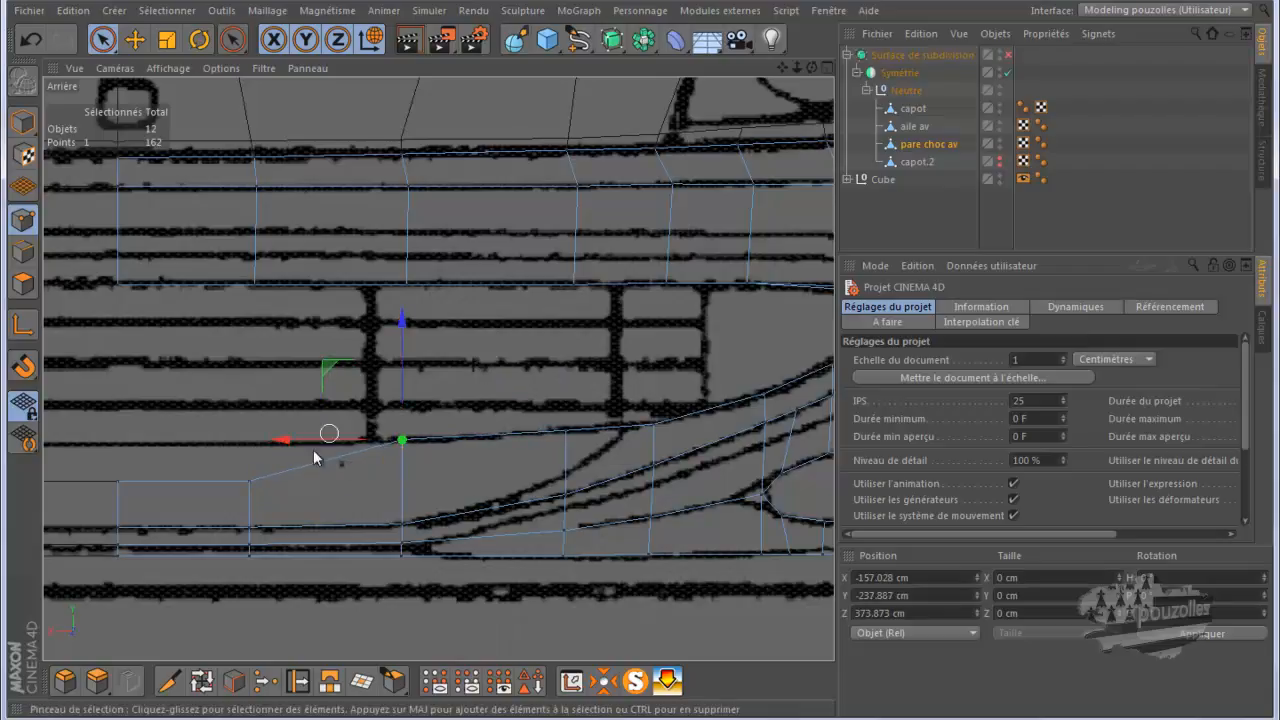
left_click(251, 480)
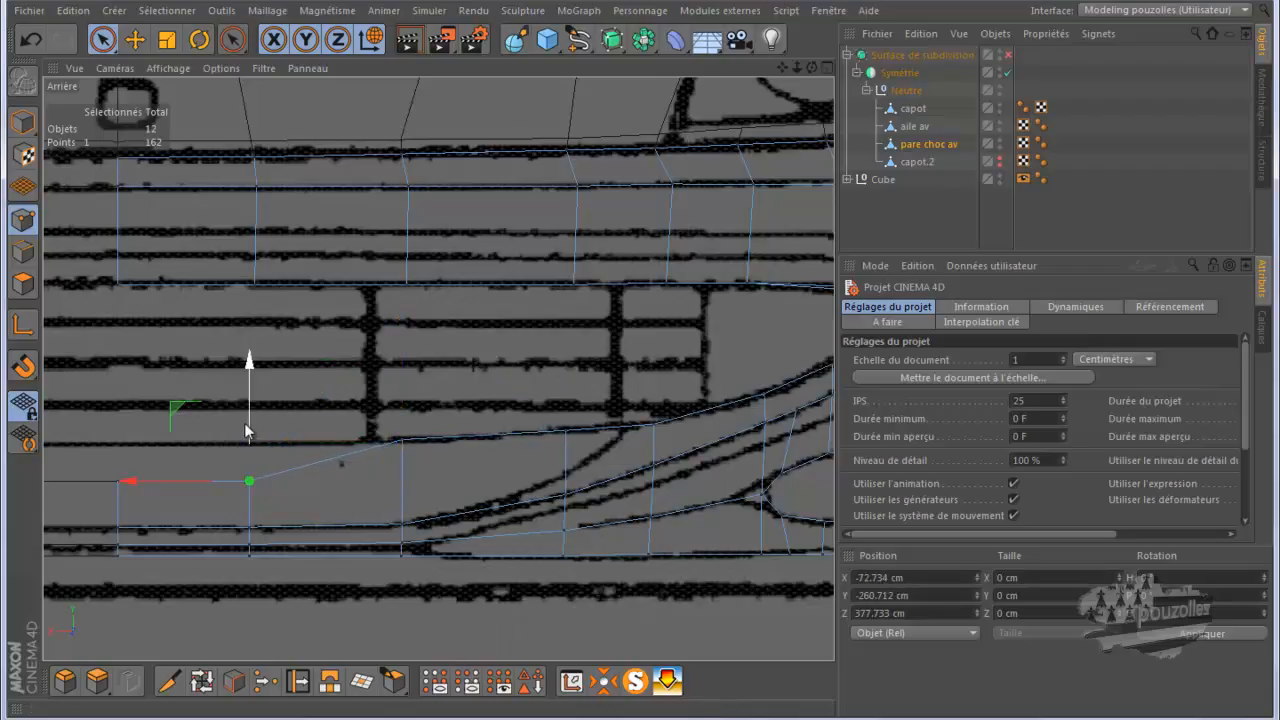
left_click_drag(249, 428, 260, 384)
left_click(120, 480)
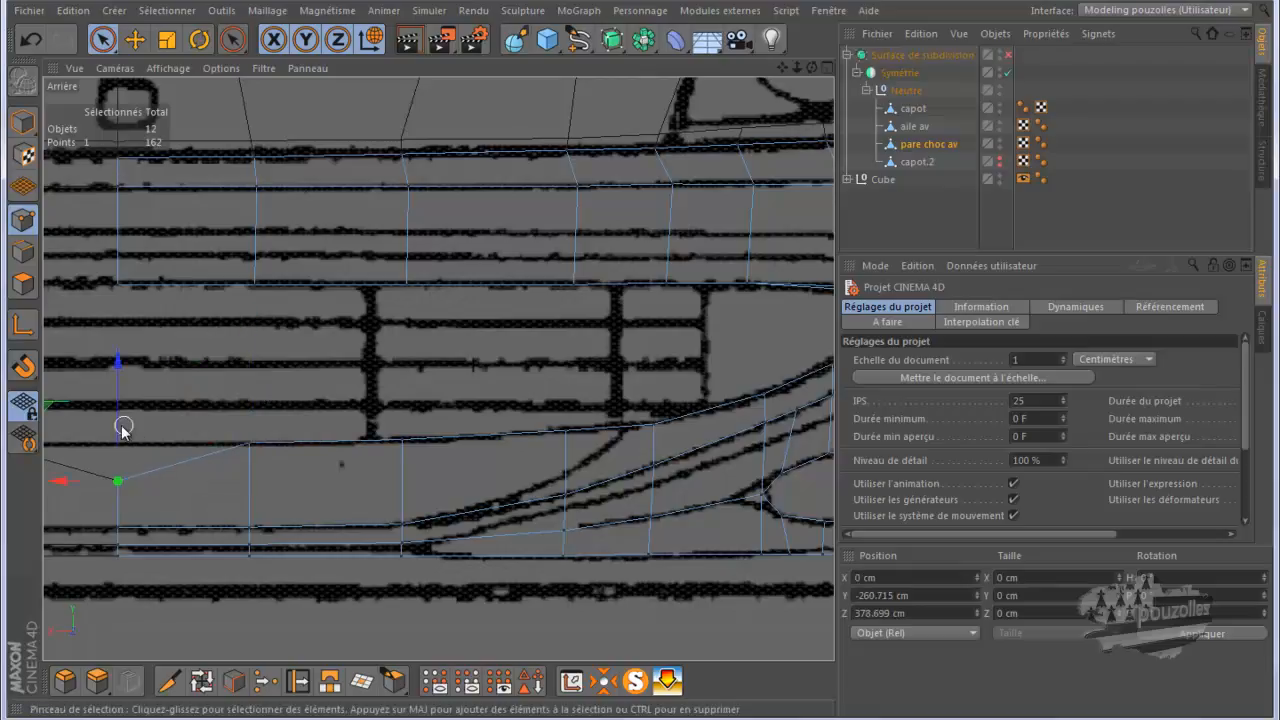
left_click_drag(121, 425, 138, 391)
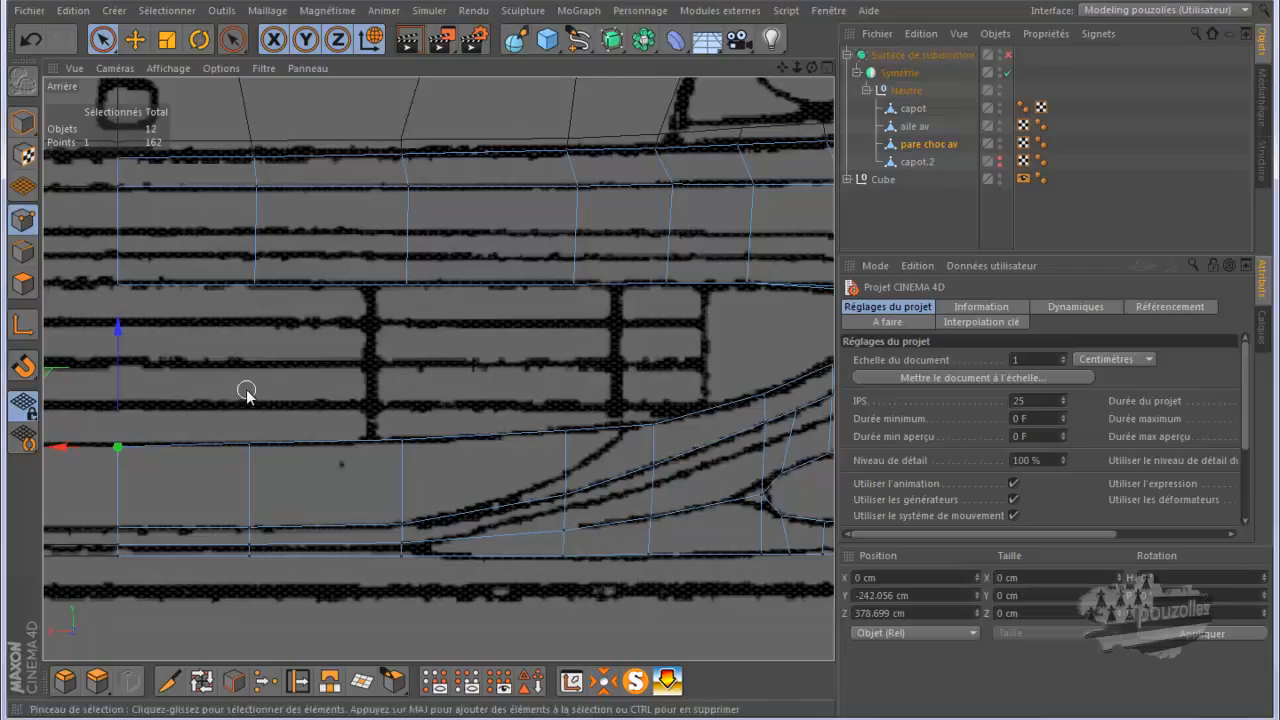
Step: Switch to polygon mode in the perspective view and disable the Symétrie object after previewing the bumper with subdivision smoothing
middle_click(246, 389)
middle_click(325, 335)
scroll(502, 358, "down", 5)
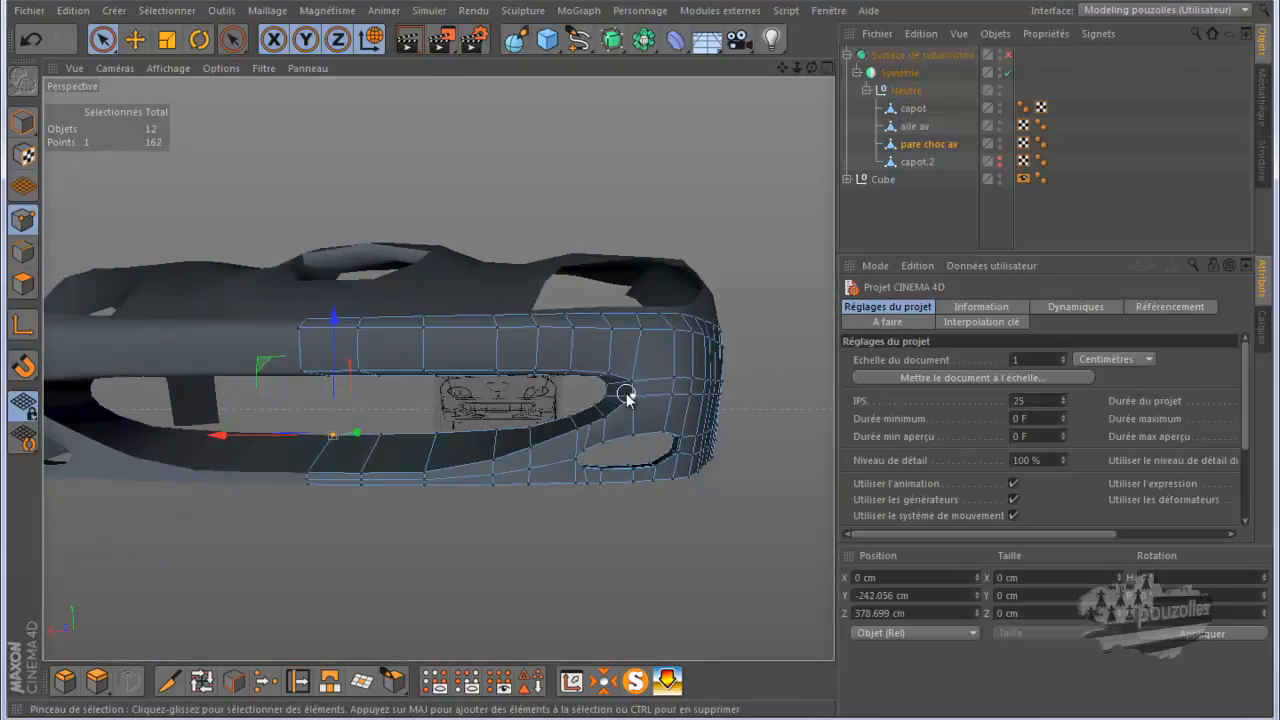
left_click_drag(811, 67, 644, 369)
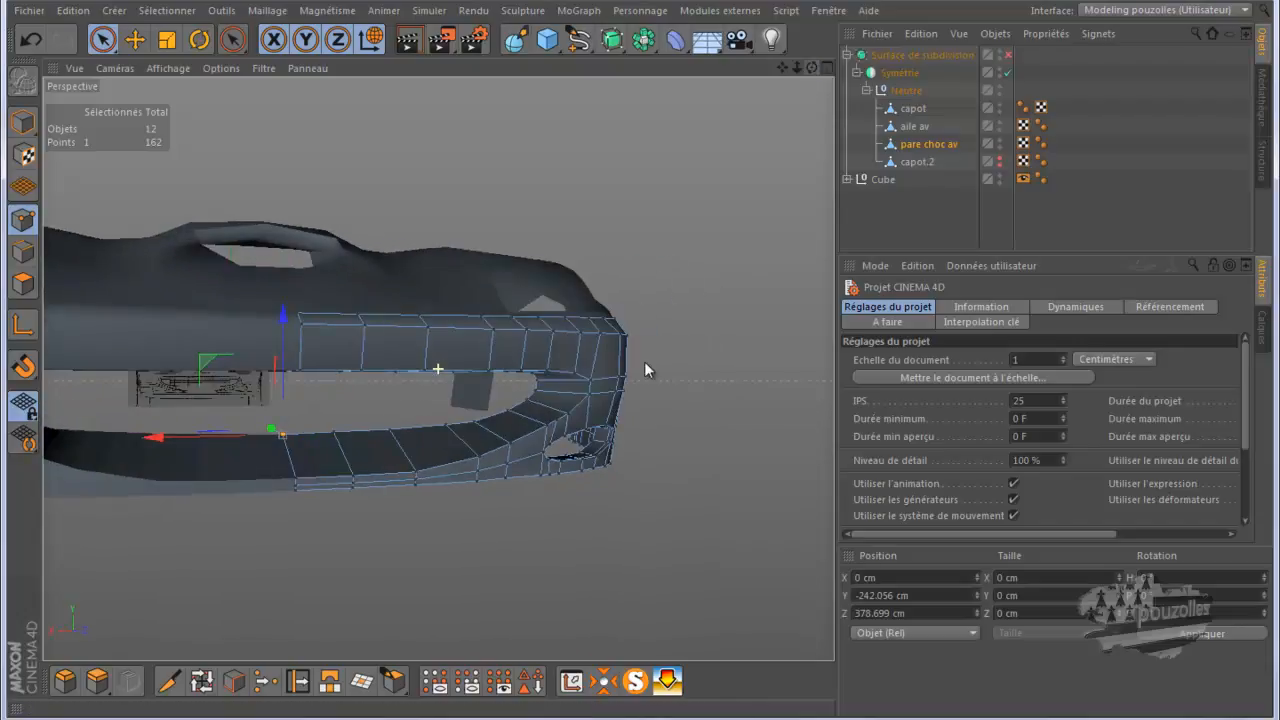
left_click_drag(785, 66, 646, 369)
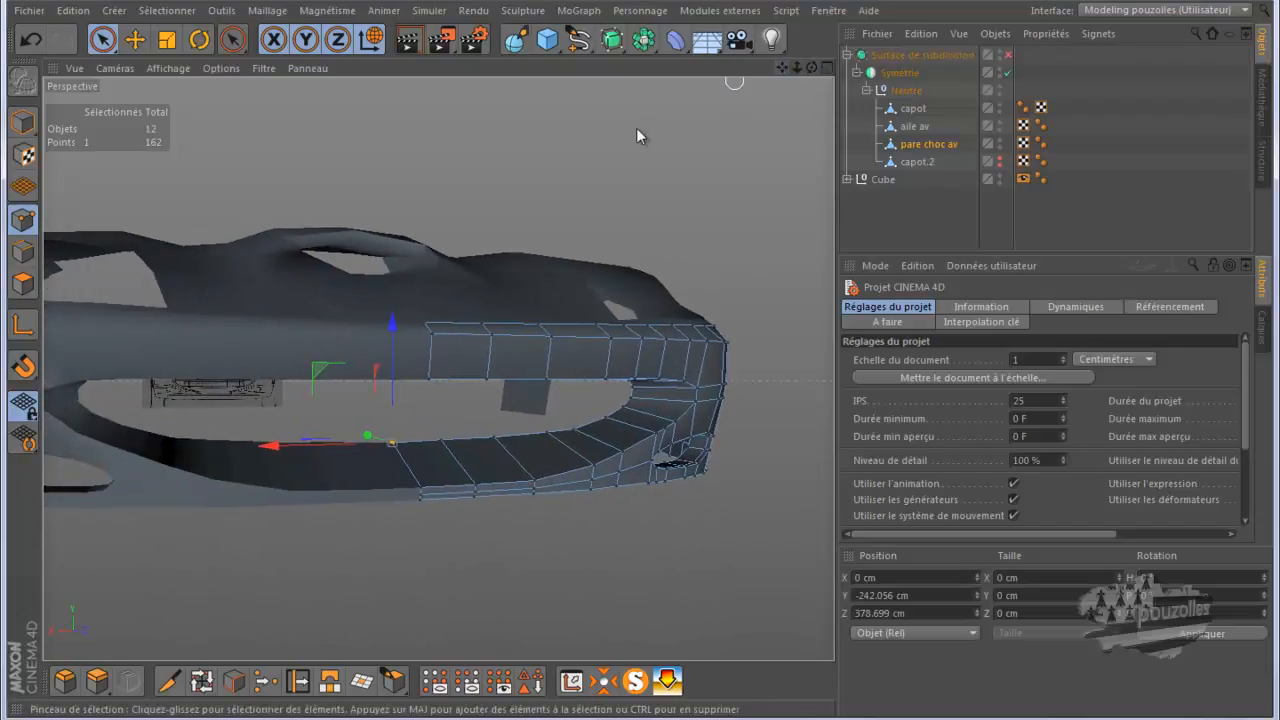
left_click(23, 284)
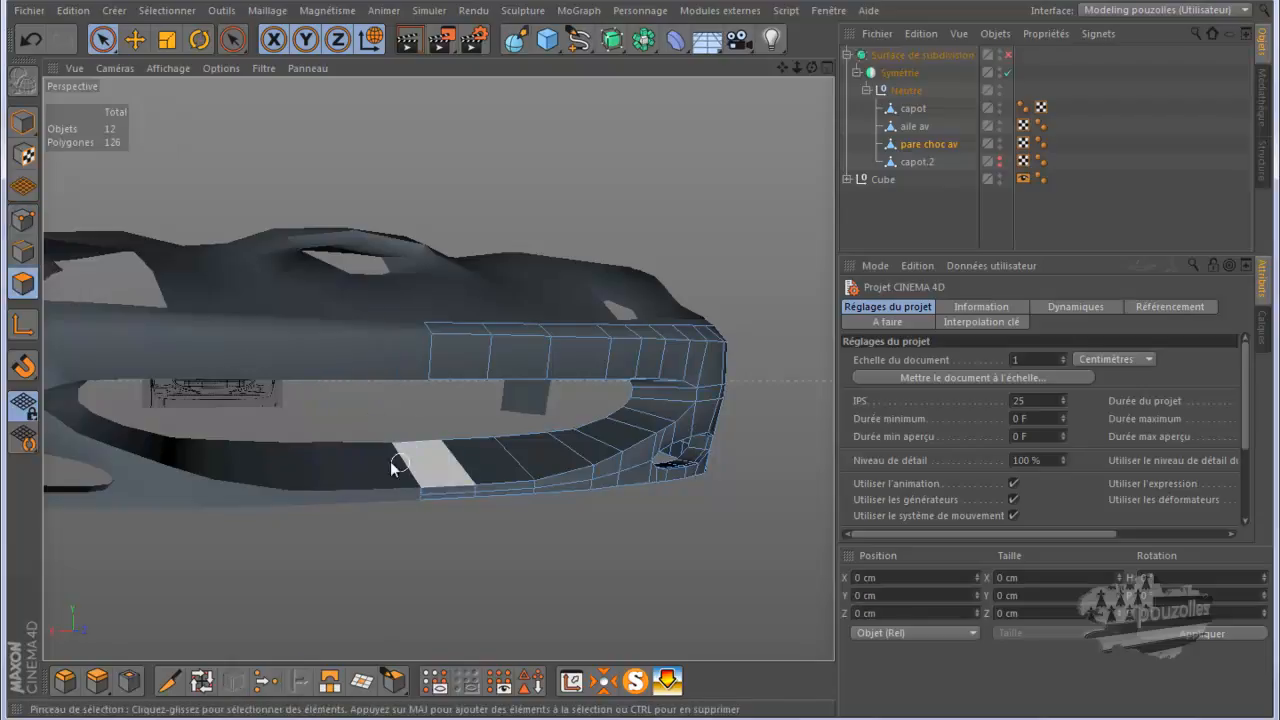
left_click(1008, 55)
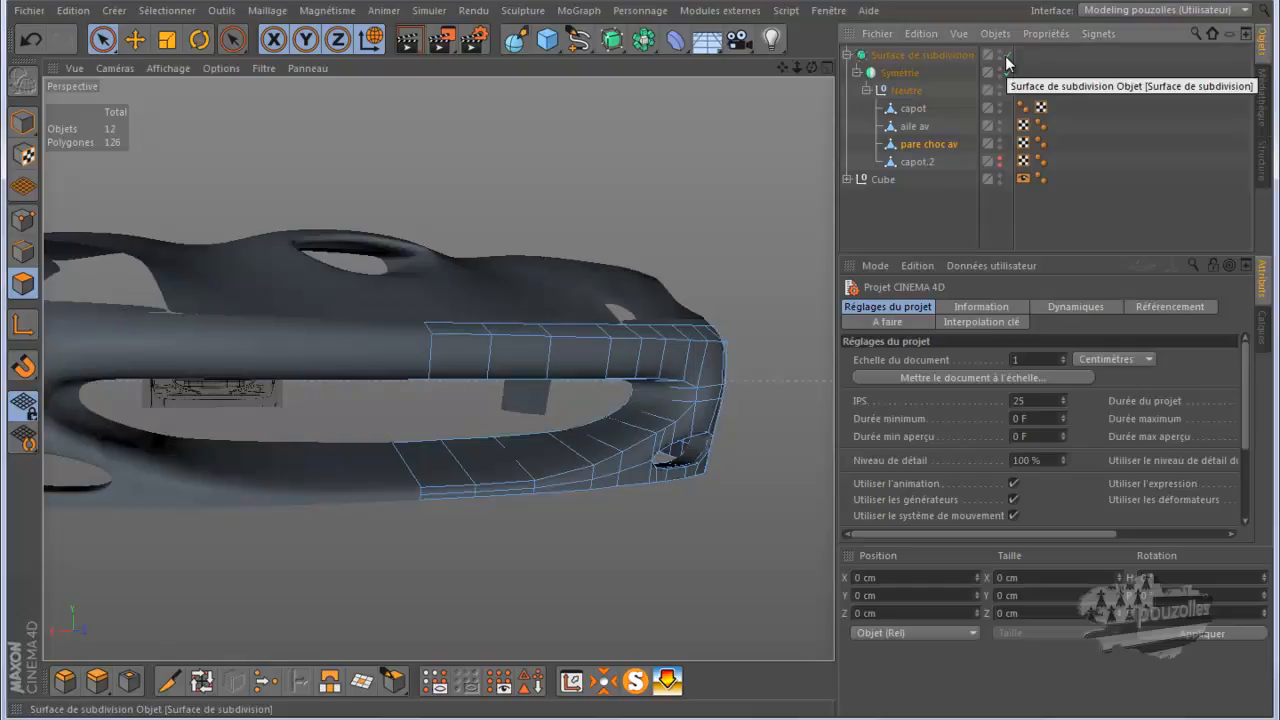
left_click(1008, 56)
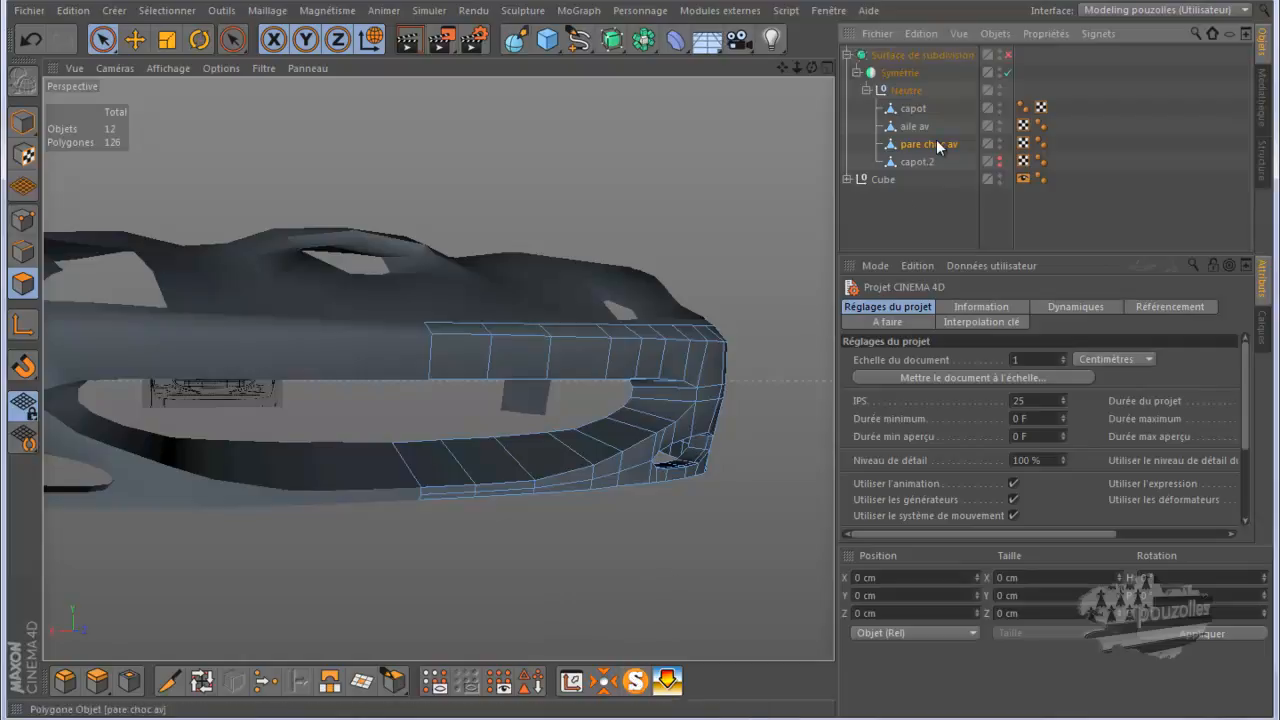
left_click(1008, 74)
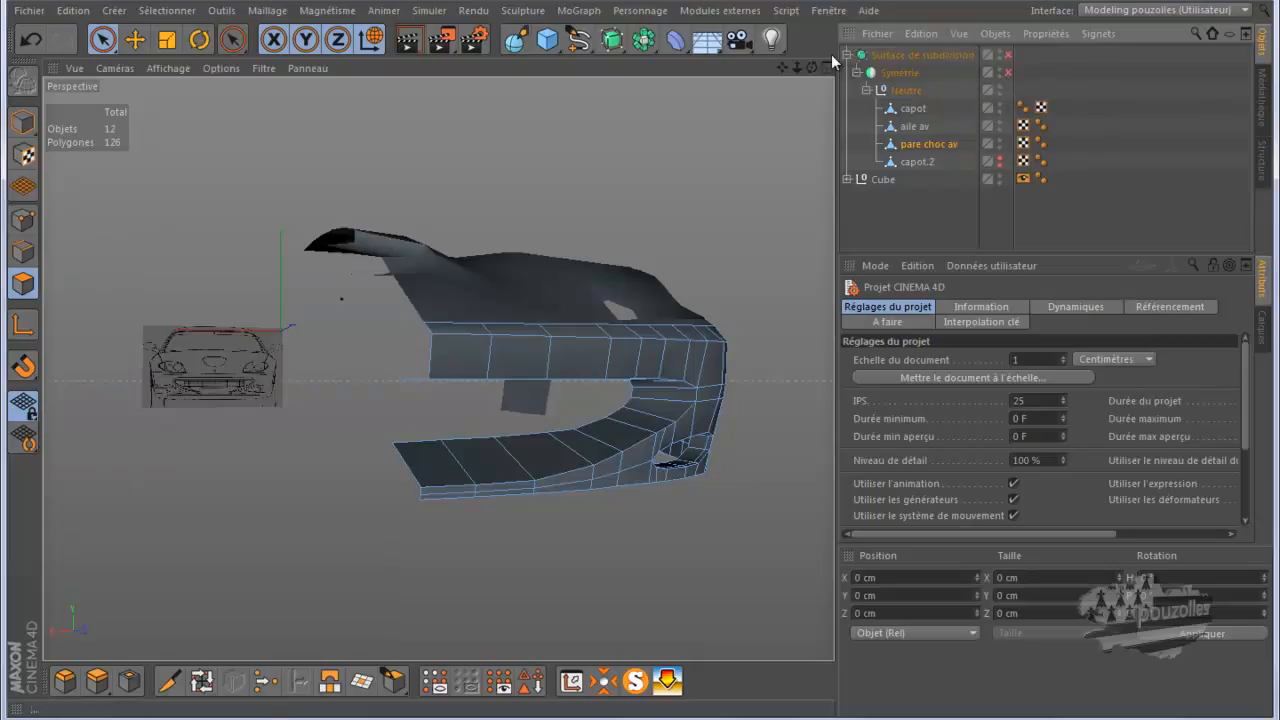
Step: Enable the Symétrie object and select the three polygons of the grille opening's lower inner edge nearest the symmetry plane
mouse_move(812, 68)
left_mouse_down()
mouse_move(650, 361)
mouse_move(633, 361)
mouse_move(658, 359)
mouse_move(640, 361)
left_mouse_up()
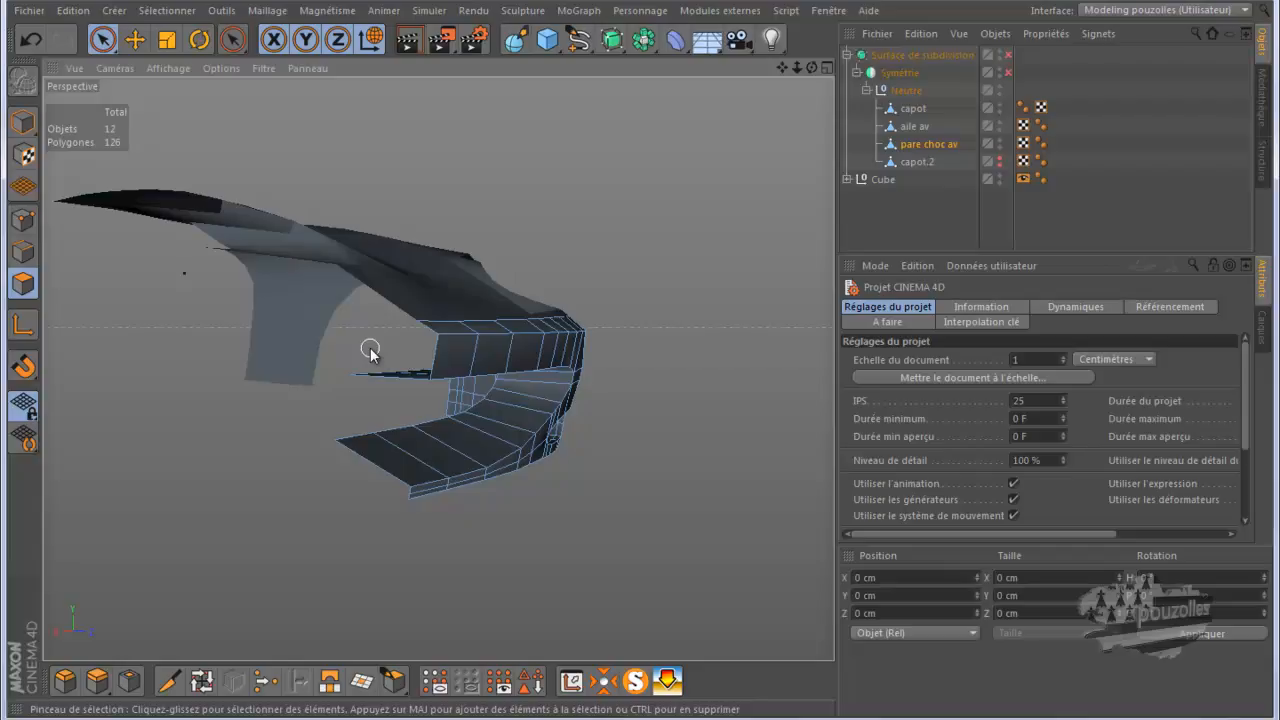
left_click(1007, 72)
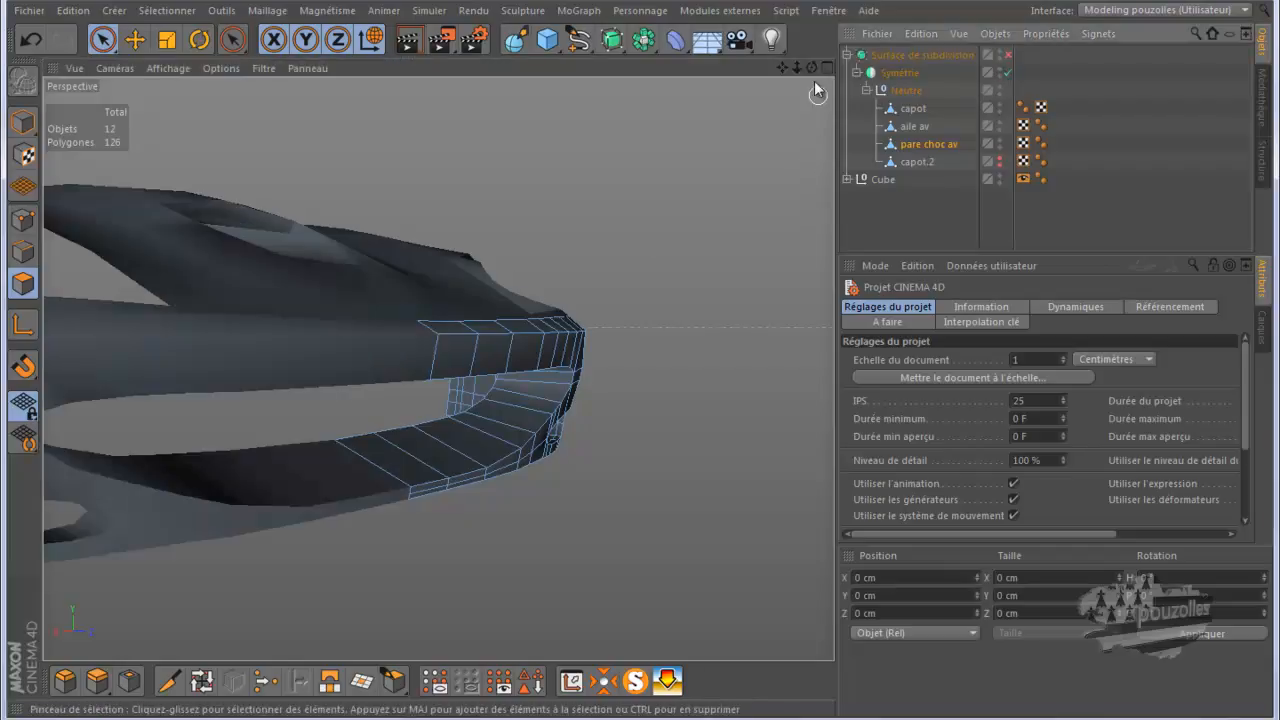
left_click_drag(811, 67, 641, 361)
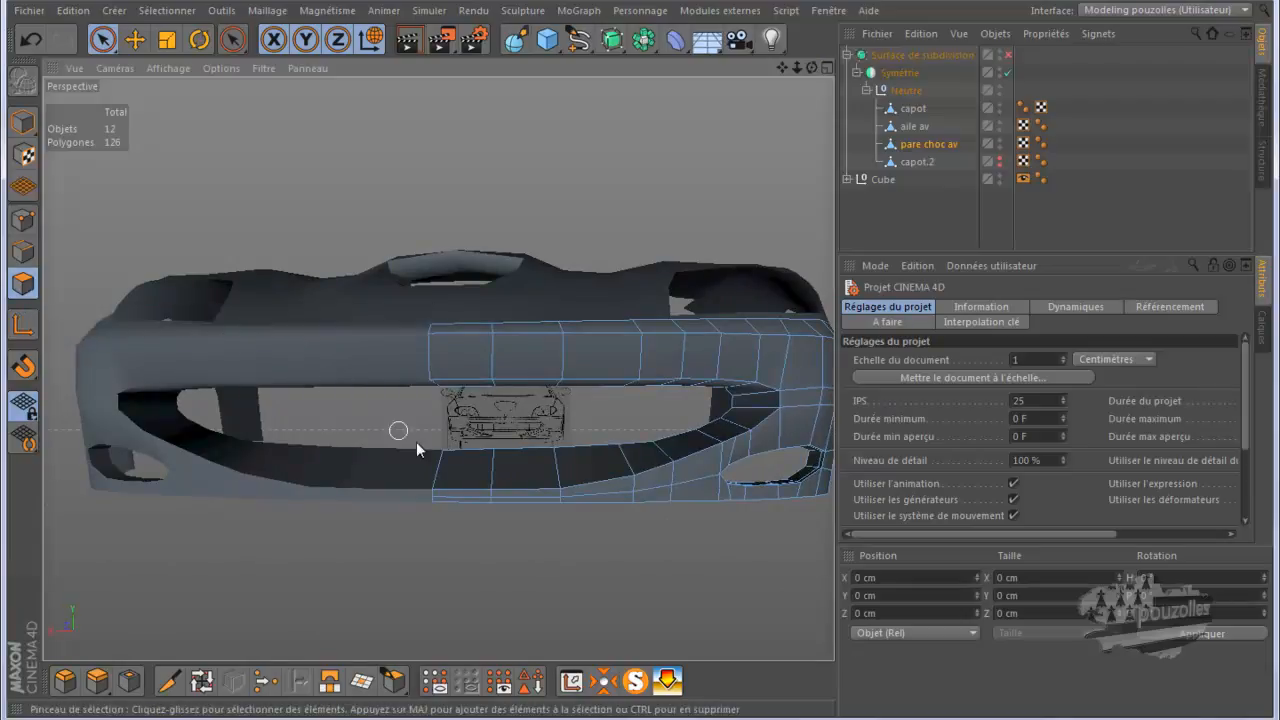
left_click(460, 468)
left_click_drag(478, 474, 569, 470)
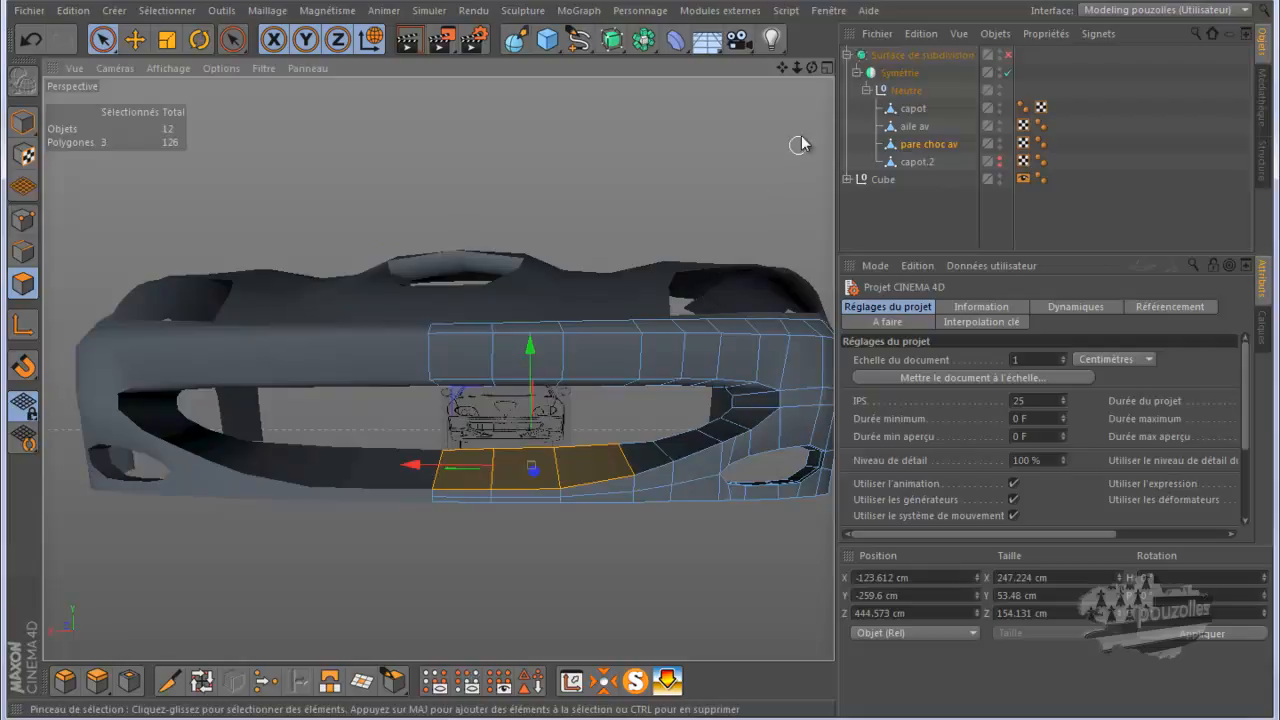
left_click_drag(812, 67, 637, 359)
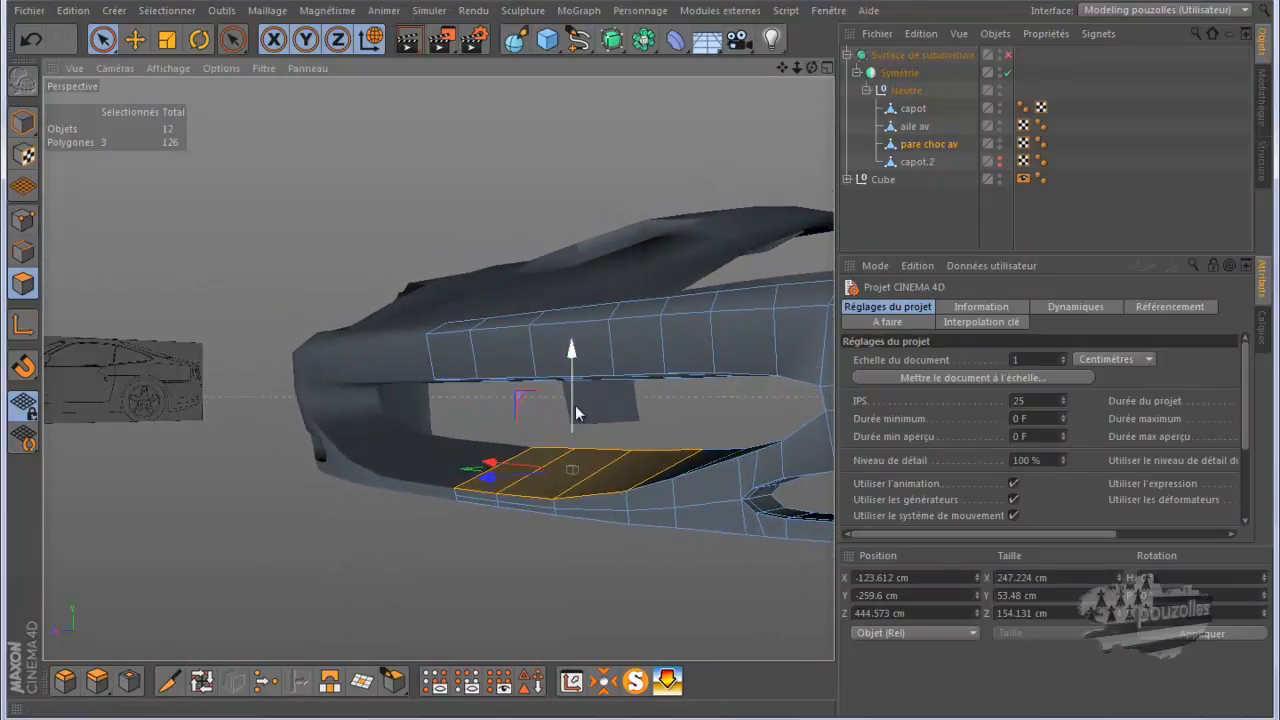
left_click_drag(573, 405, 575, 398)
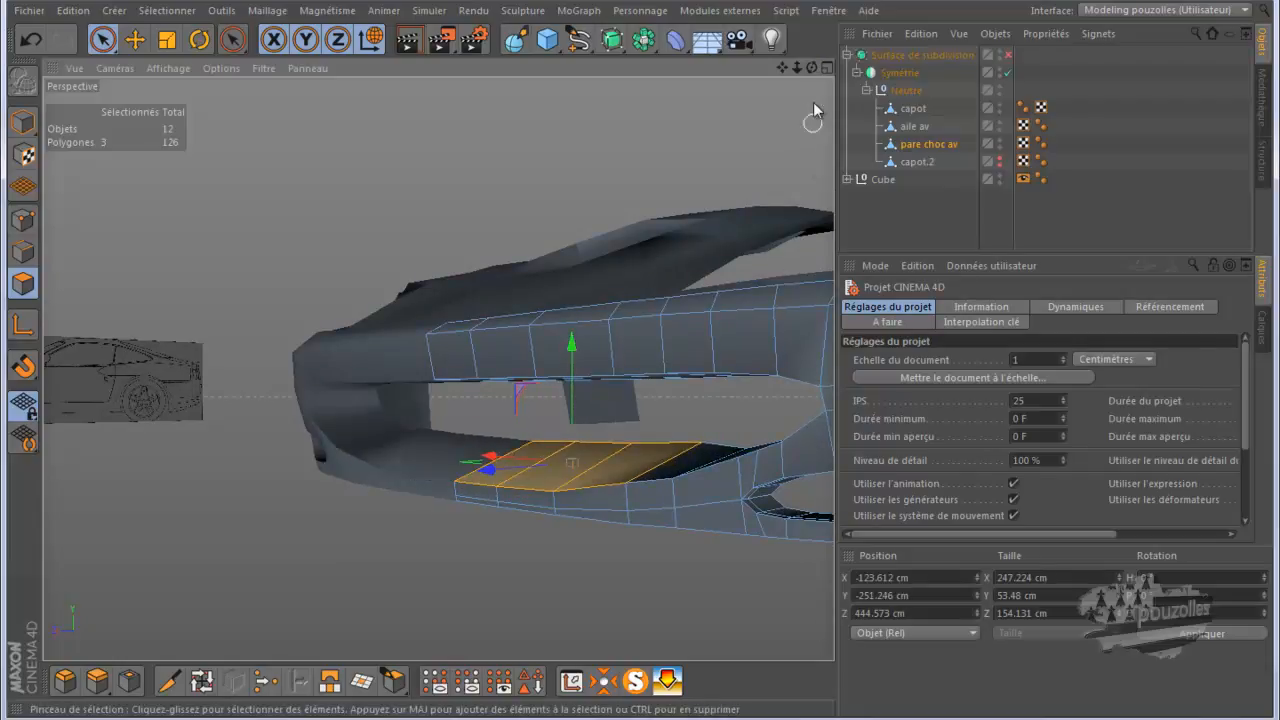
left_click_drag(811, 69, 638, 360)
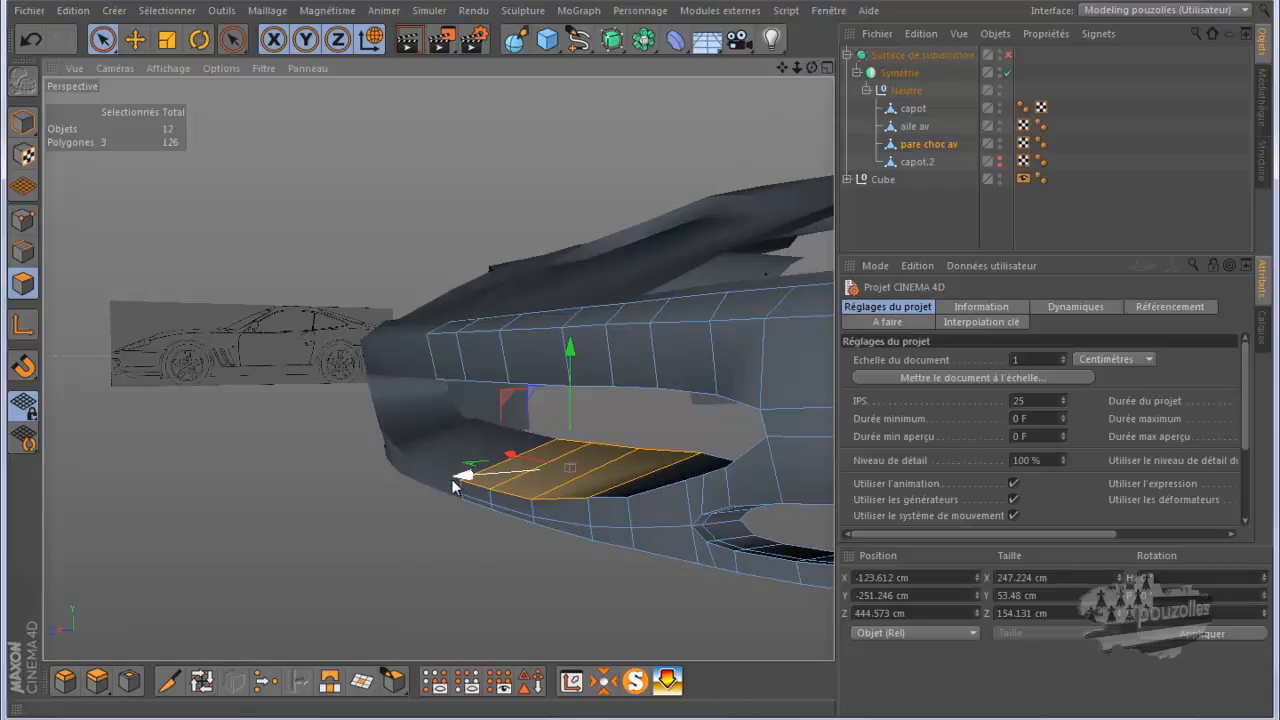
left_click_drag(810, 70, 641, 361)
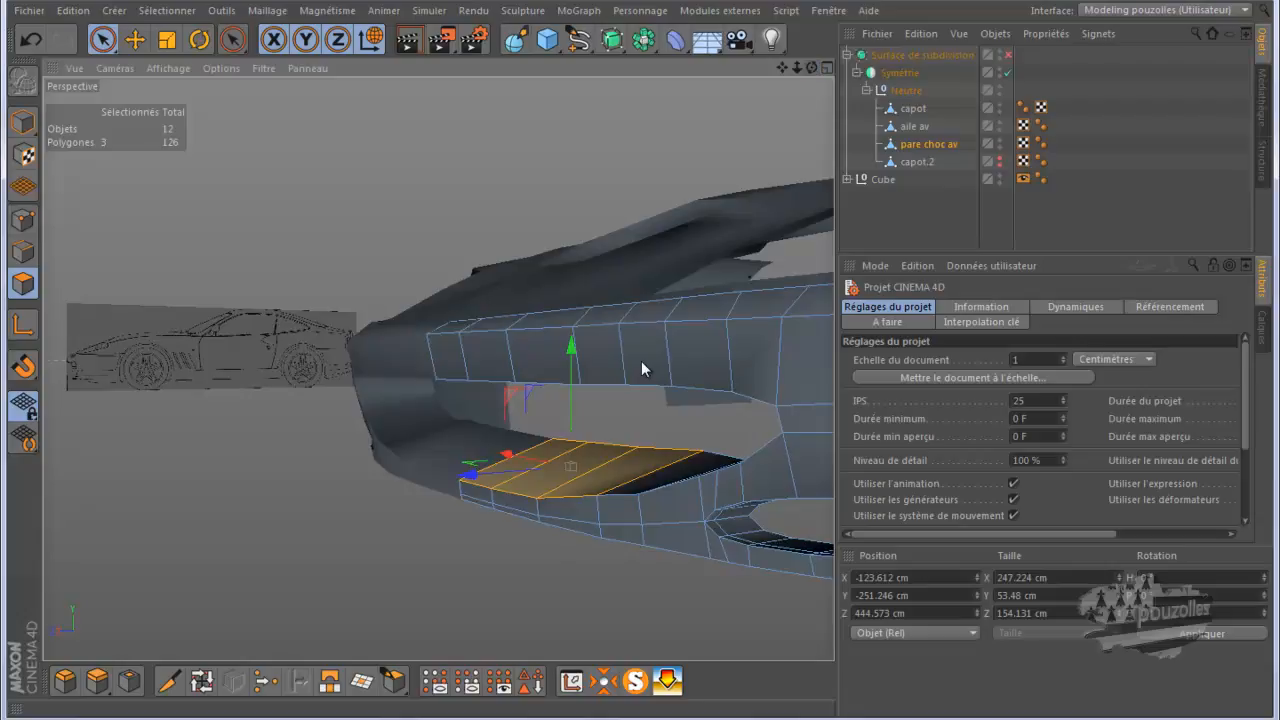
left_click(29, 40)
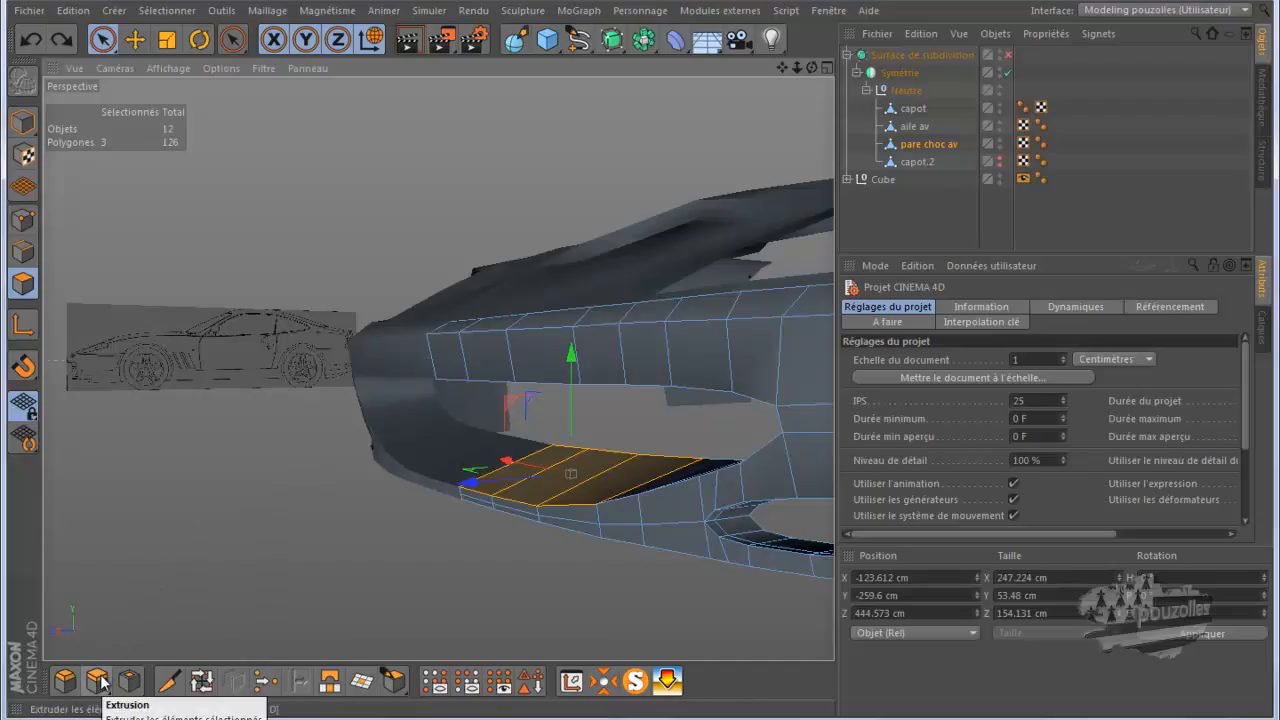
Step: Extrude the three selected lower grille polygons upward along Y by about 13 cm and check the raised block from several angles
scroll(664, 449, "up", 2)
scroll(664, 449, "up", 3)
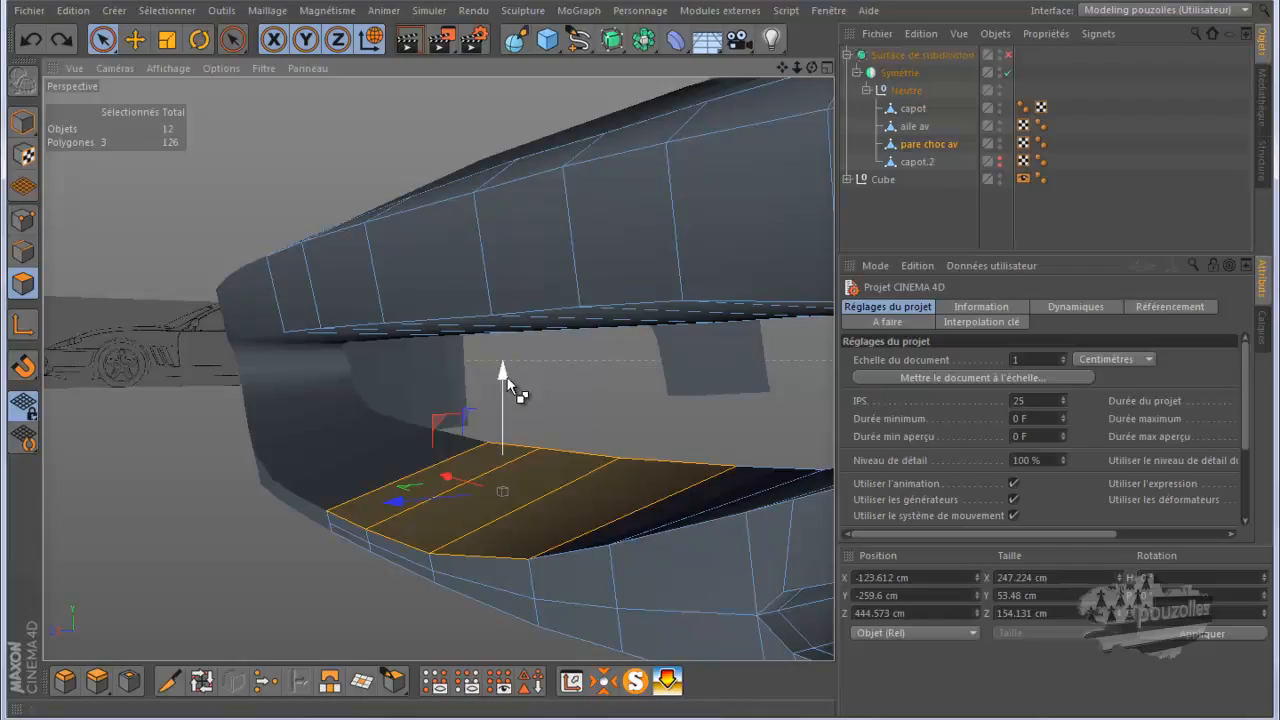
left_click_drag(506, 378, 507, 358)
mouse_move(813, 66)
left_mouse_down()
mouse_move(639, 362)
mouse_move(813, 70)
left_mouse_up()
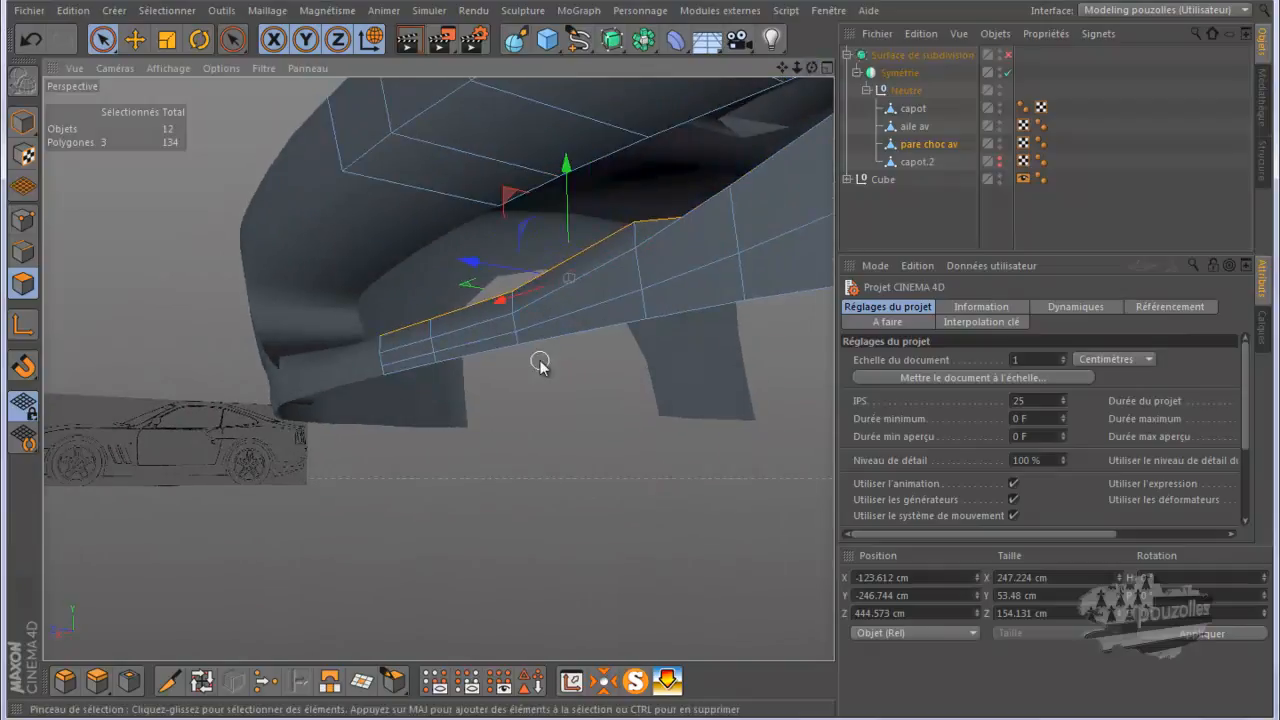
key("ctrl+shift+z")
left_click_drag(811, 68, 782, 67)
left_click_drag(812, 67, 640, 361)
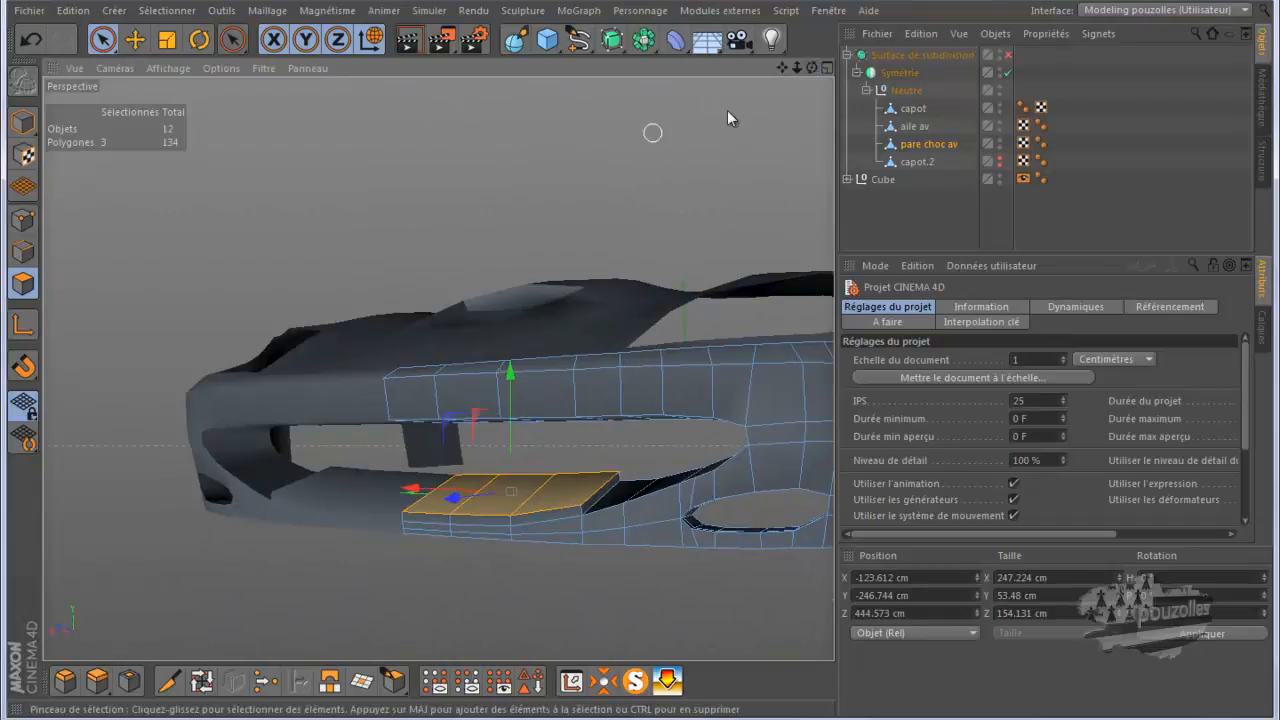
left_click_drag(782, 67, 640, 360)
left_click_drag(811, 68, 712, 104)
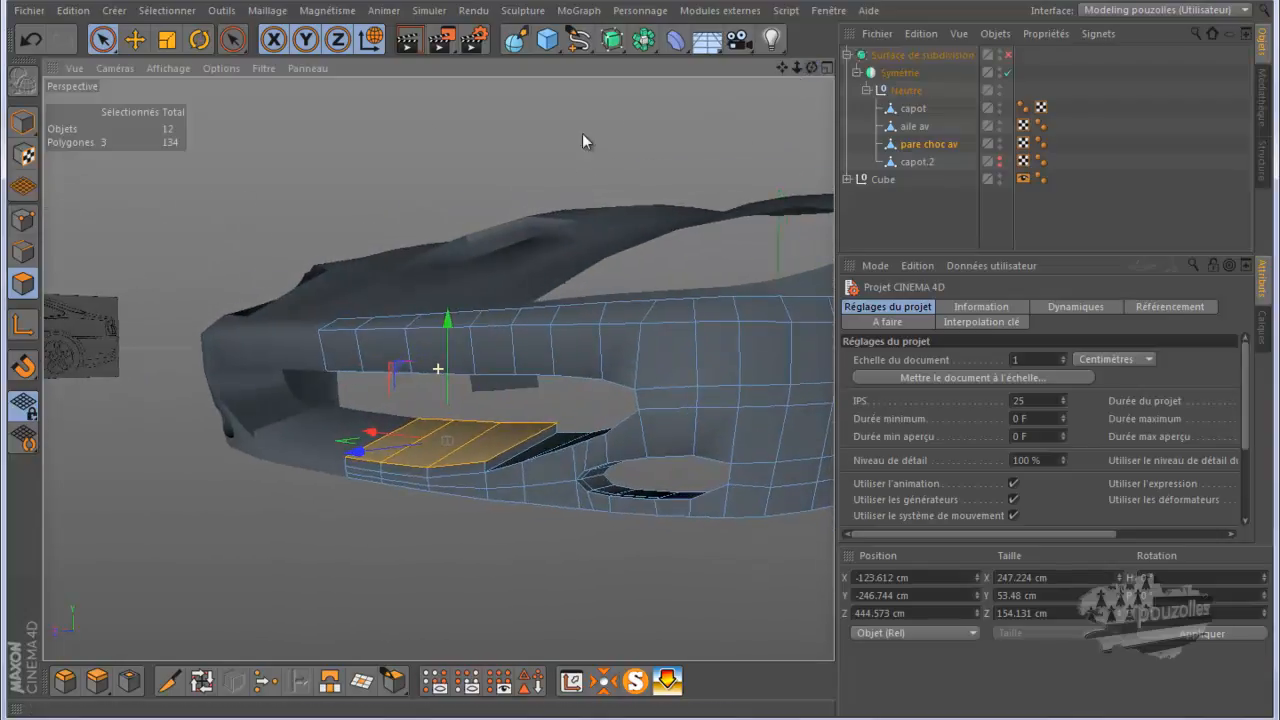
Step: Add the three front faces of the raised block to the selection and move all six polygons forward along Z by about 19 cm
left_click(134, 39)
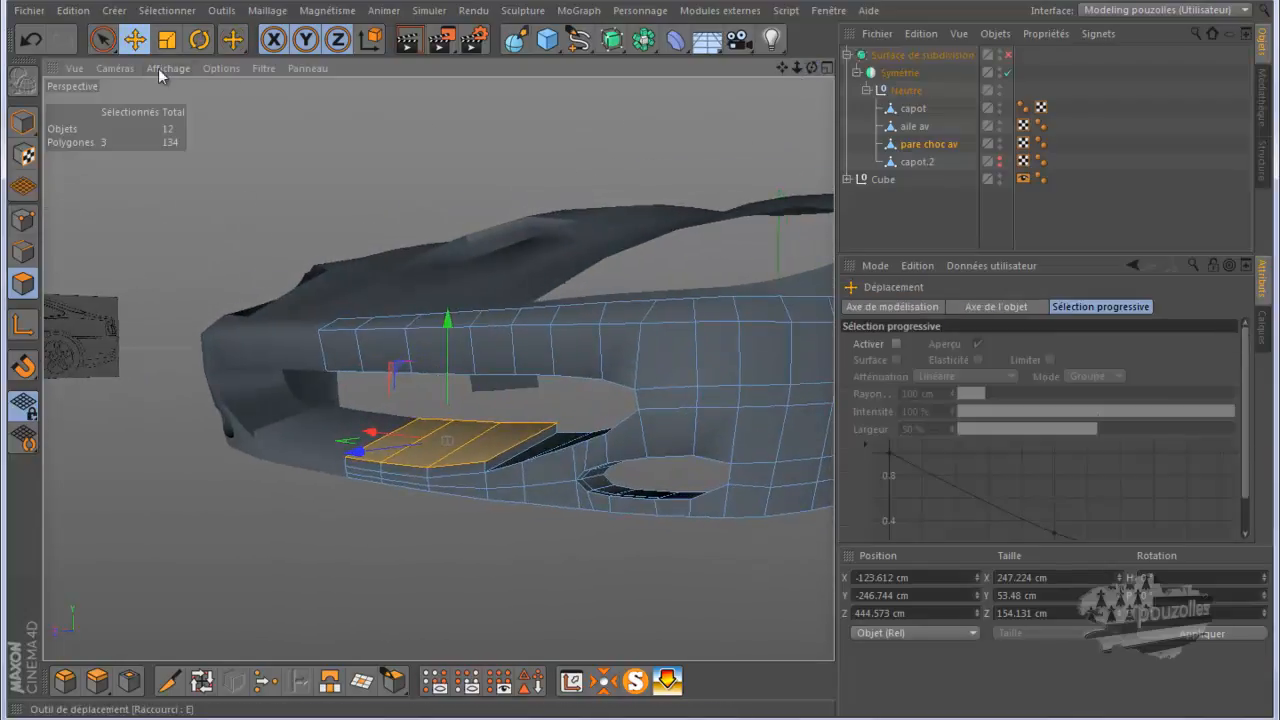
left_click(363, 471, "shift")
left_click(392, 468, "shift")
left_click(445, 480, "shift")
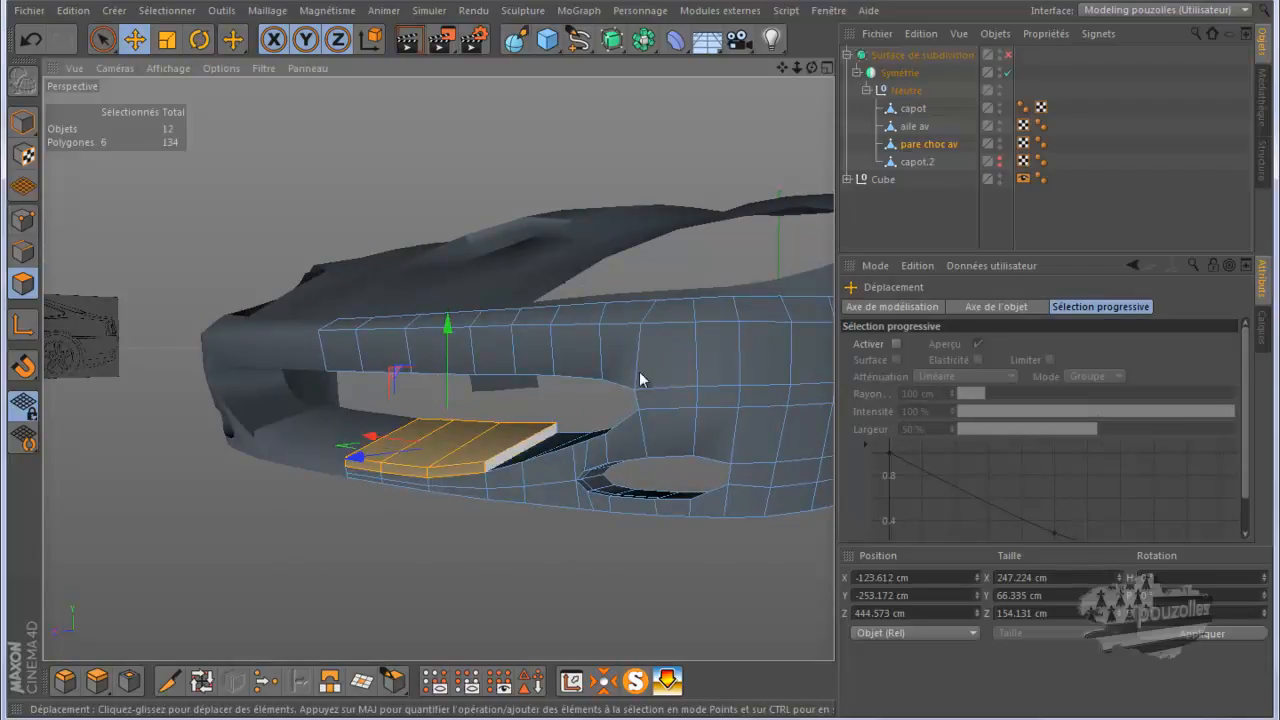
left_click_drag(640, 361, 636, 358)
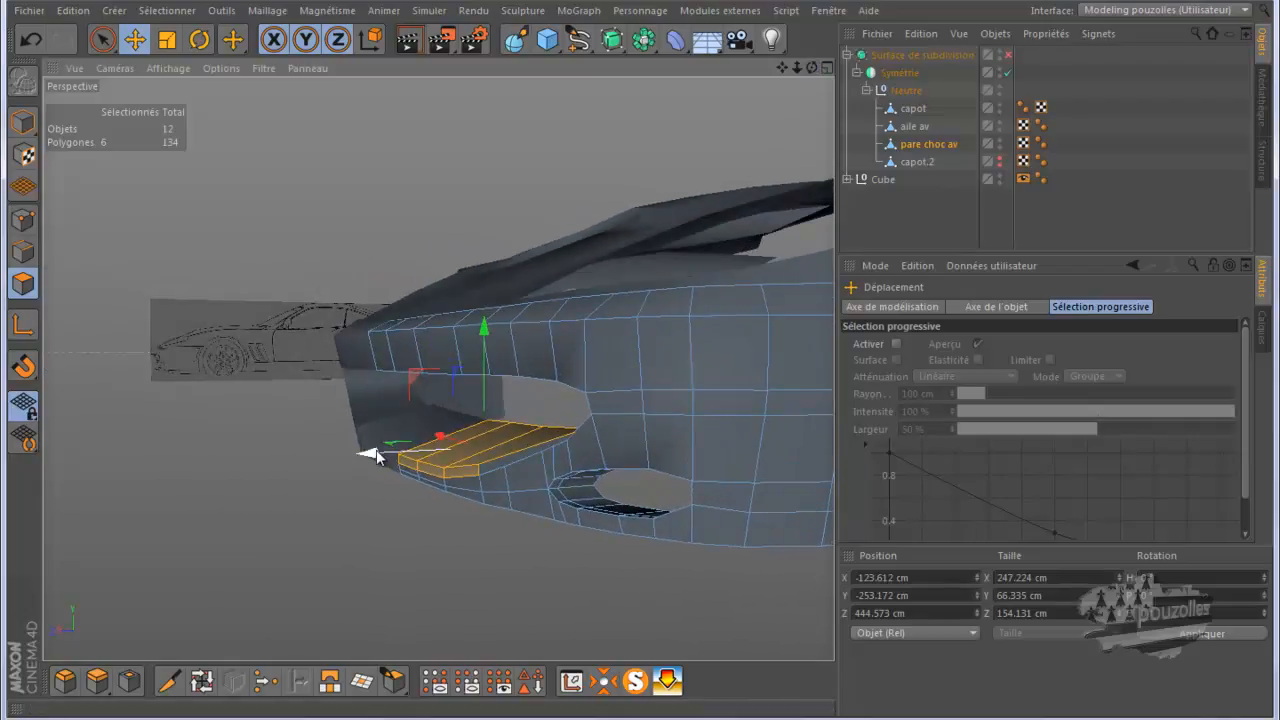
left_click_drag(366, 449, 354, 460)
left_click_drag(812, 67, 641, 361)
left_click_drag(378, 458, 387, 458)
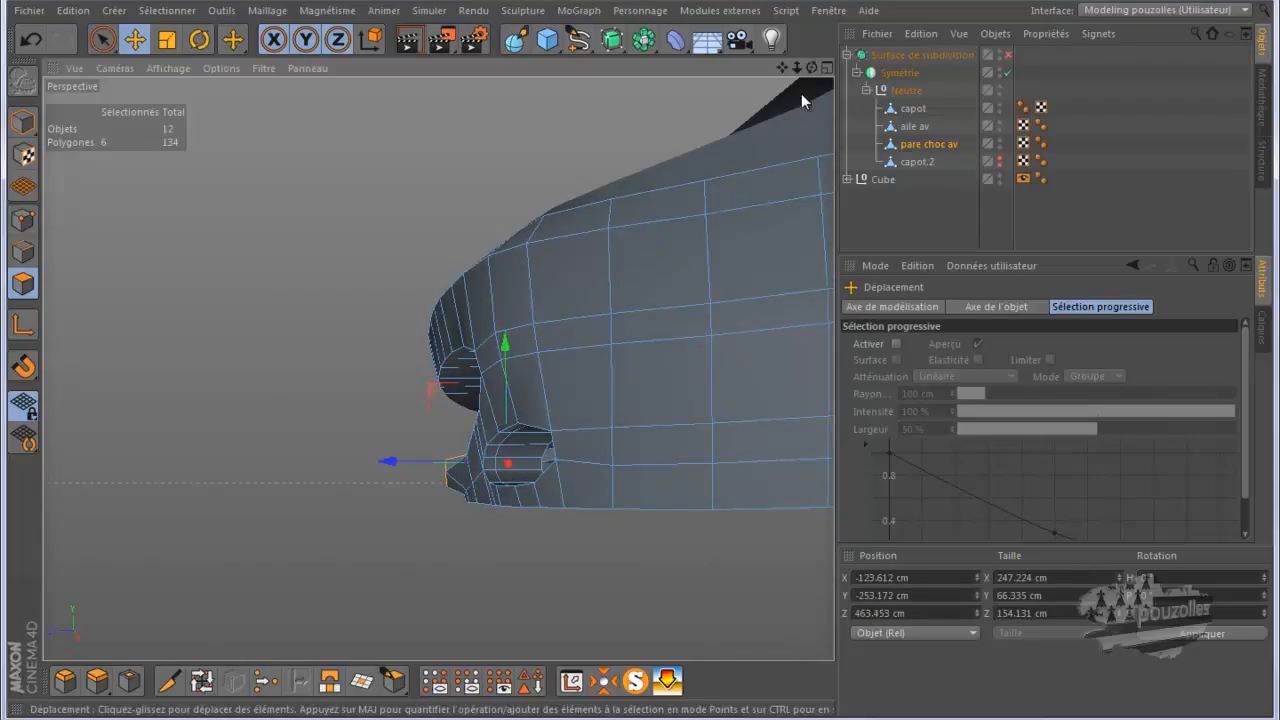
Step: Preview the mirrored bumper with subdivision smoothing, and disable both the Symétrie and Surface de subdivision objects
left_click_drag(812, 68, 645, 360)
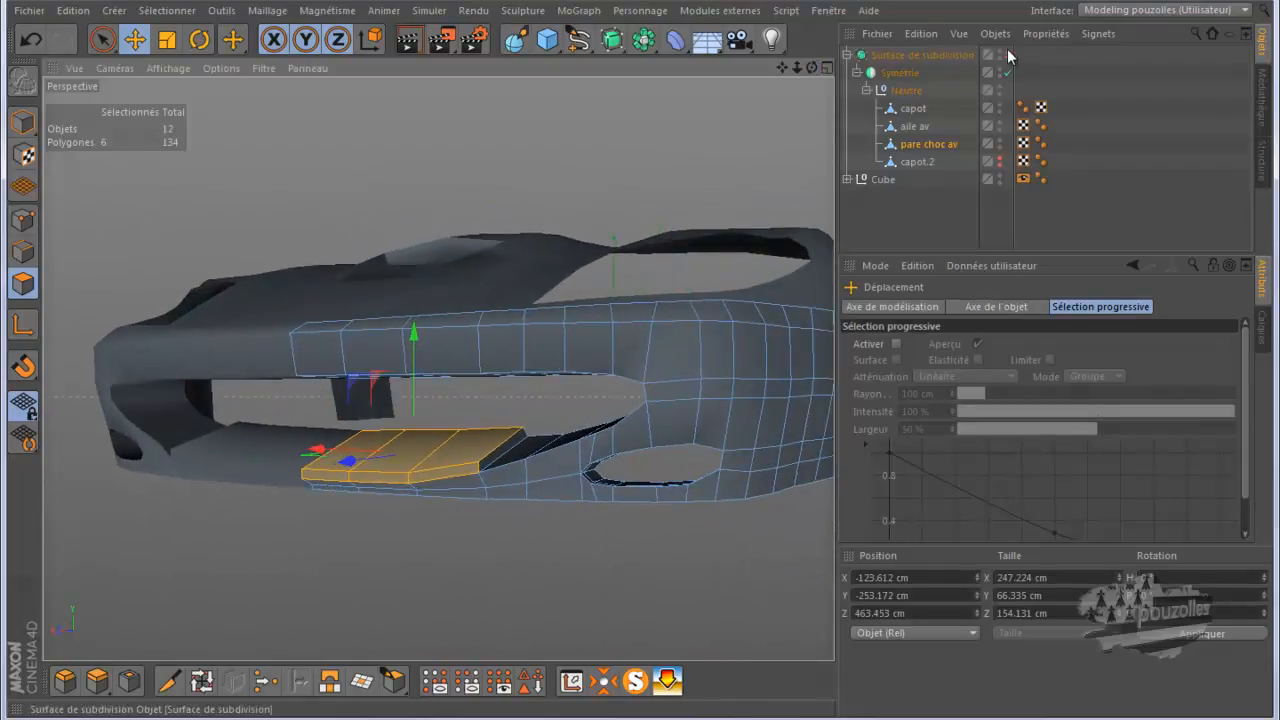
left_click(1007, 56)
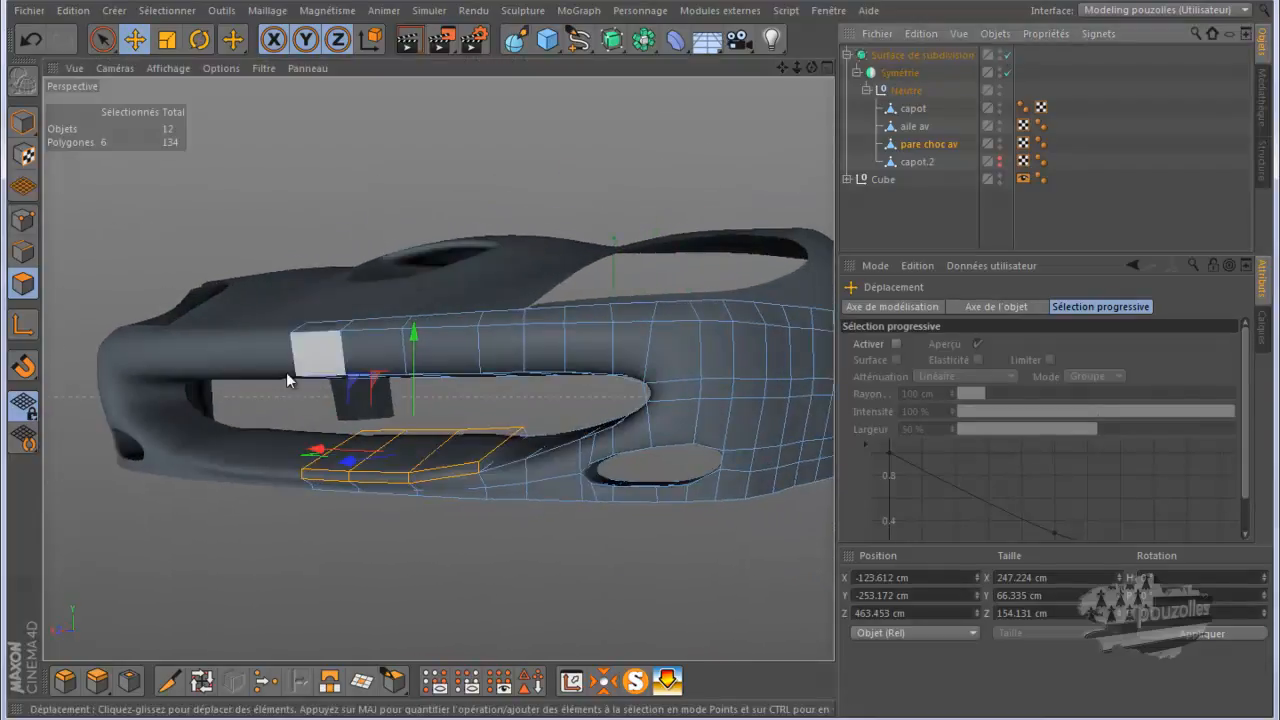
left_click_drag(812, 66, 645, 257)
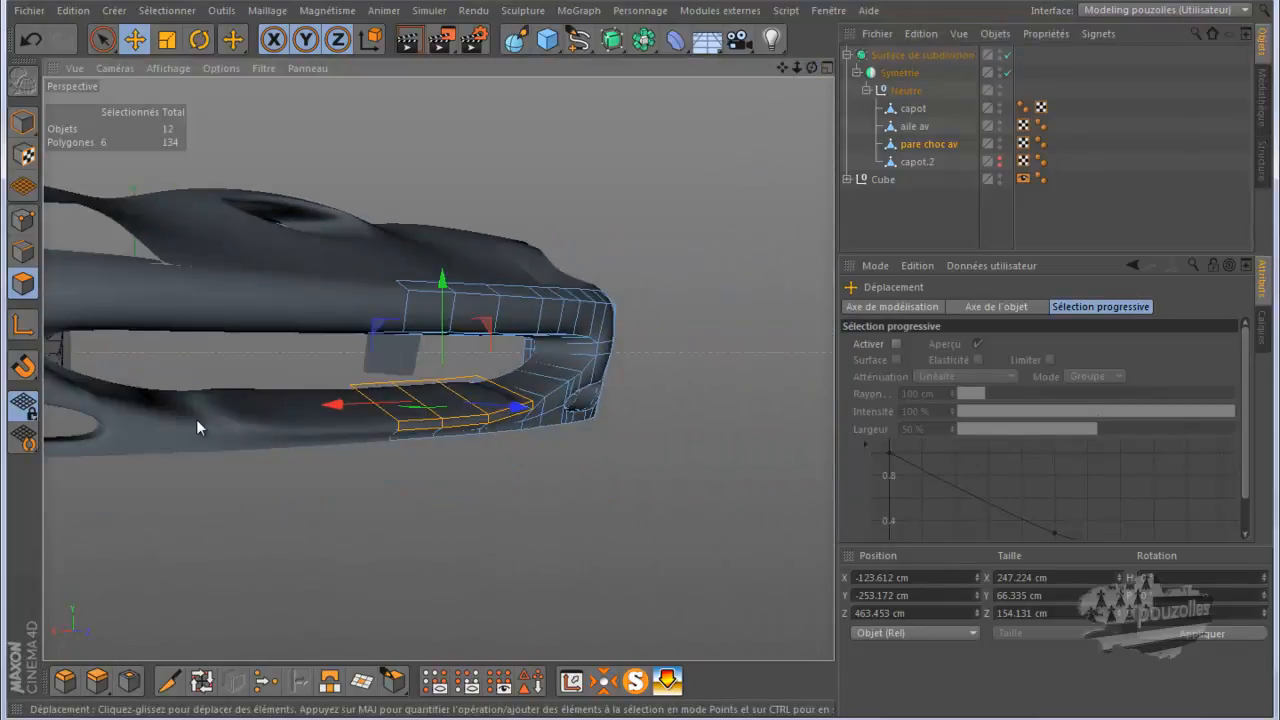
left_click_drag(639, 361, 643, 361)
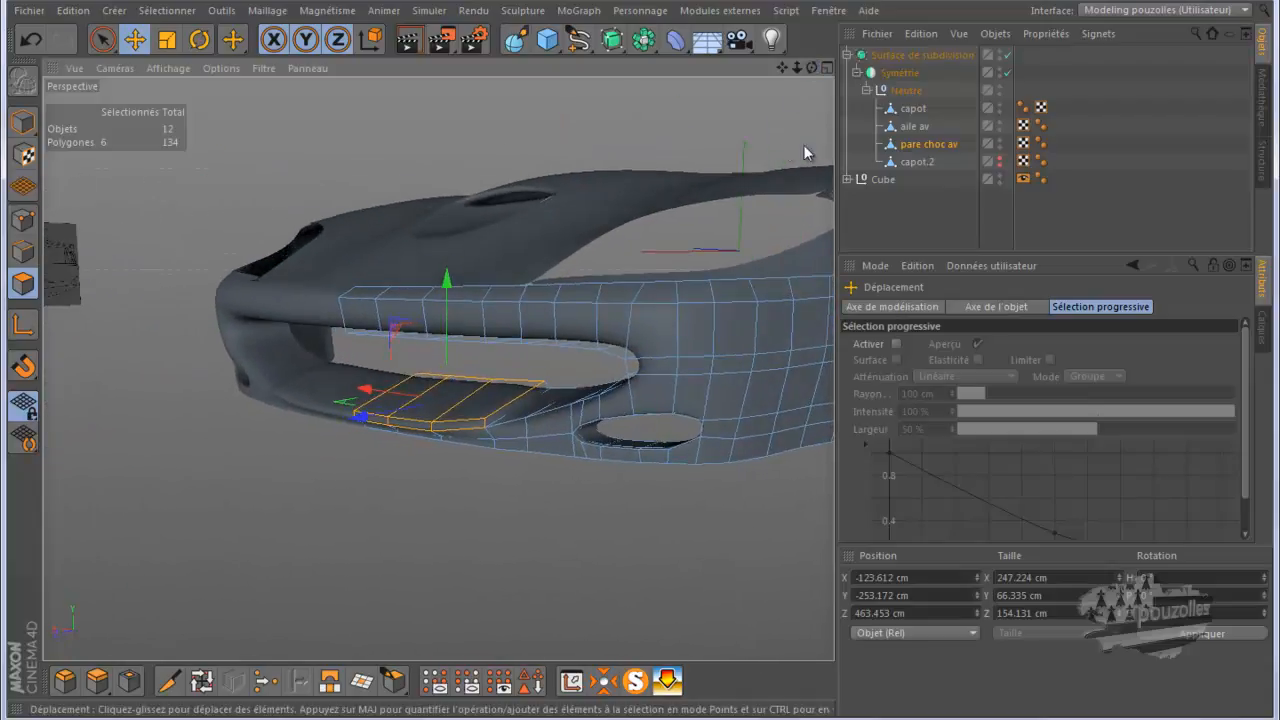
left_click(1007, 72)
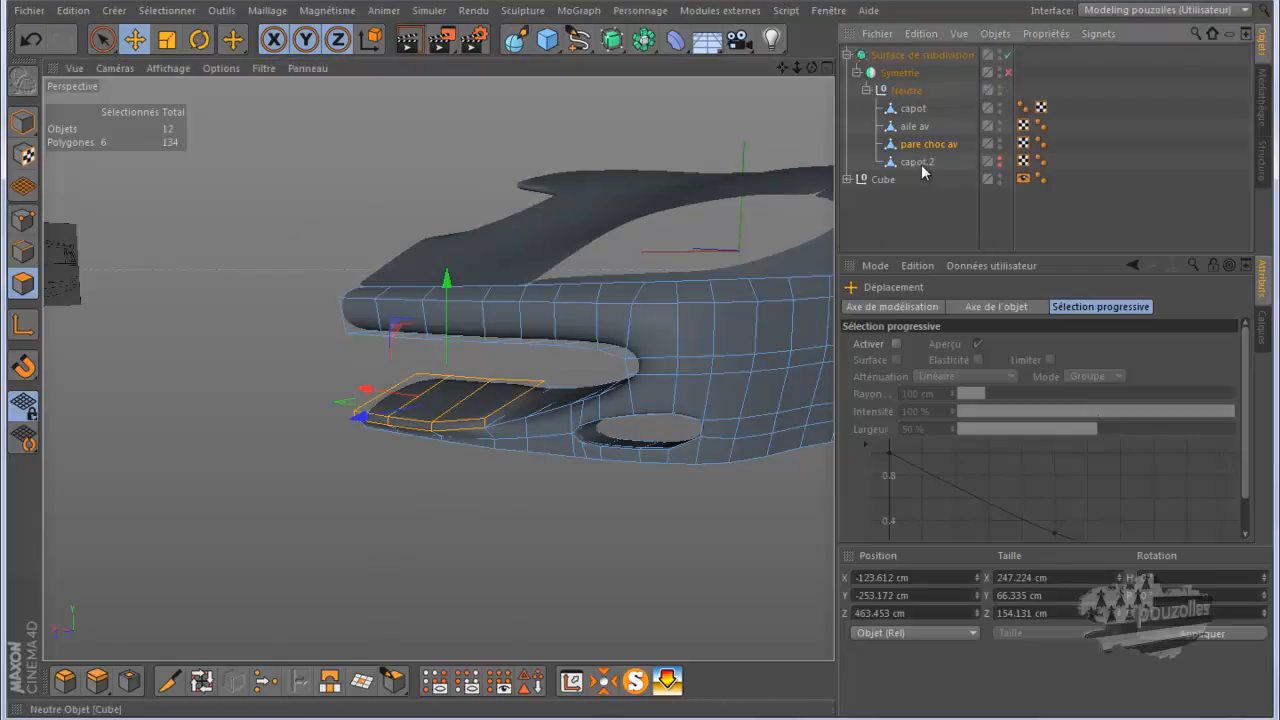
left_click(1007, 54)
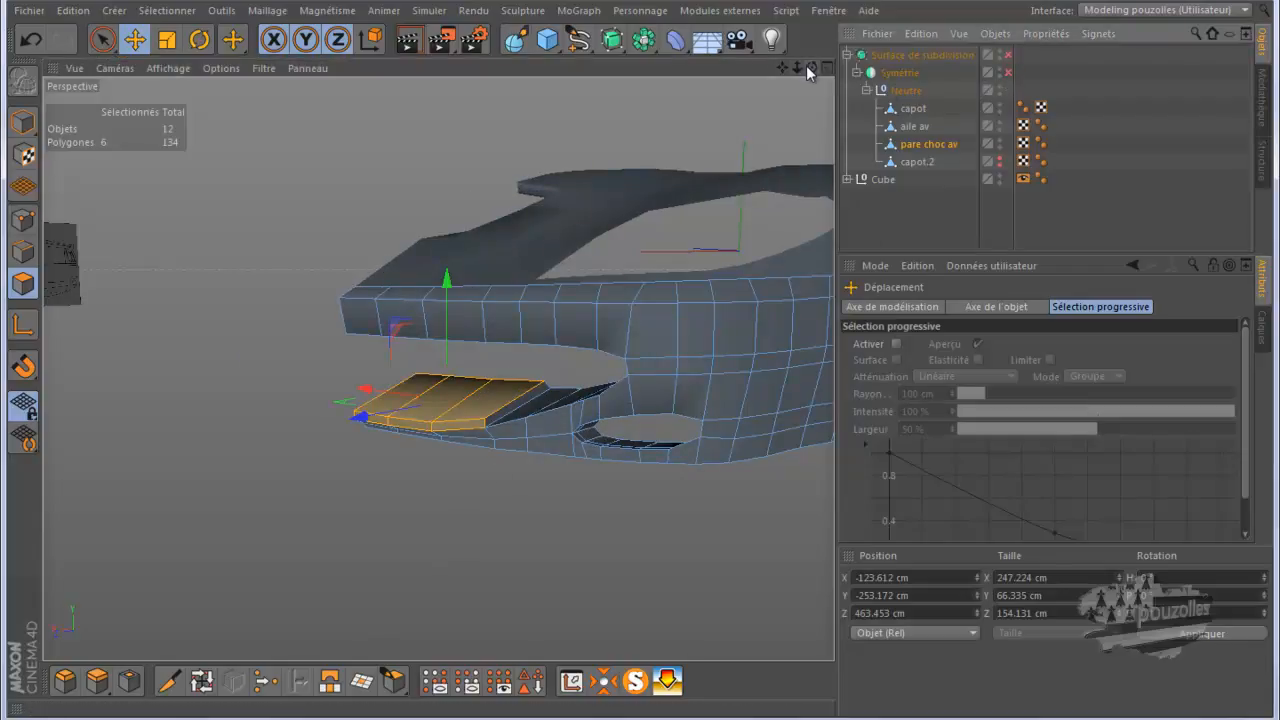
Step: Delete the raised block's three rear faces and its end face on the symmetry plane
mouse_move(657, 361)
left_mouse_down("alt")
mouse_move(643, 368)
mouse_move(669, 369)
mouse_move(638, 361)
left_mouse_up("alt")
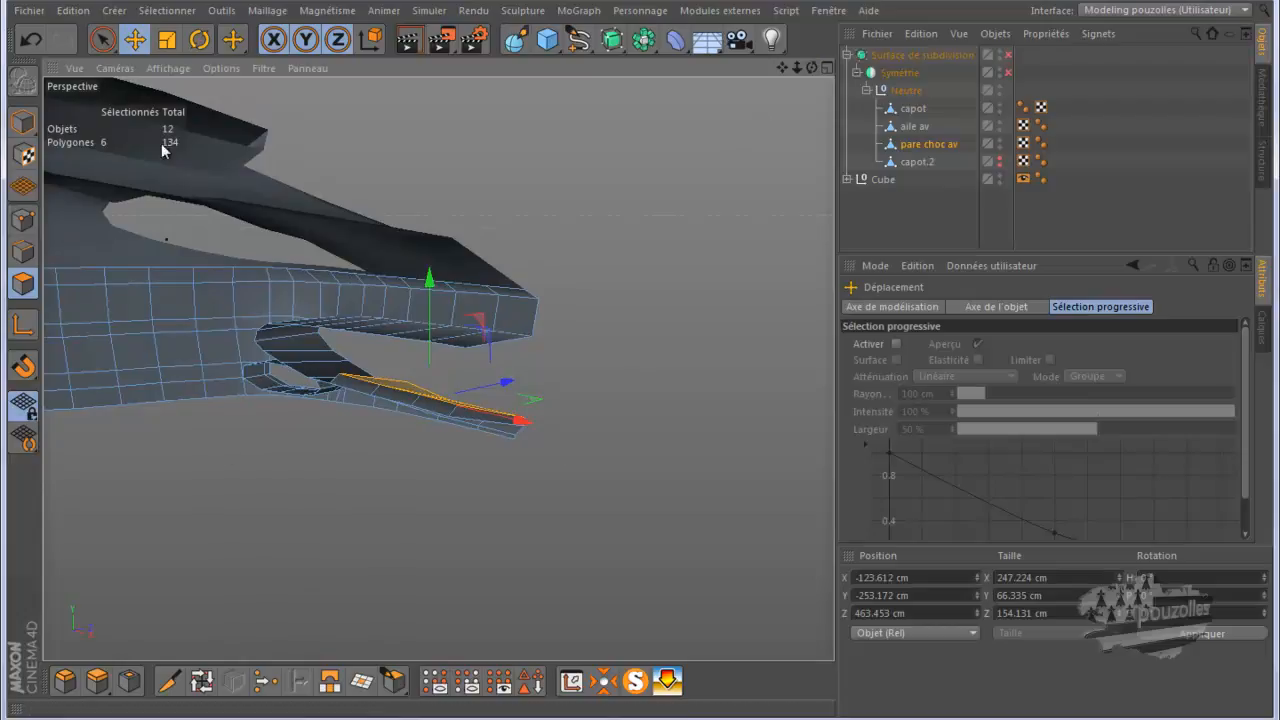
scroll(344, 373, "up", 3)
scroll(345, 375, "up", 4)
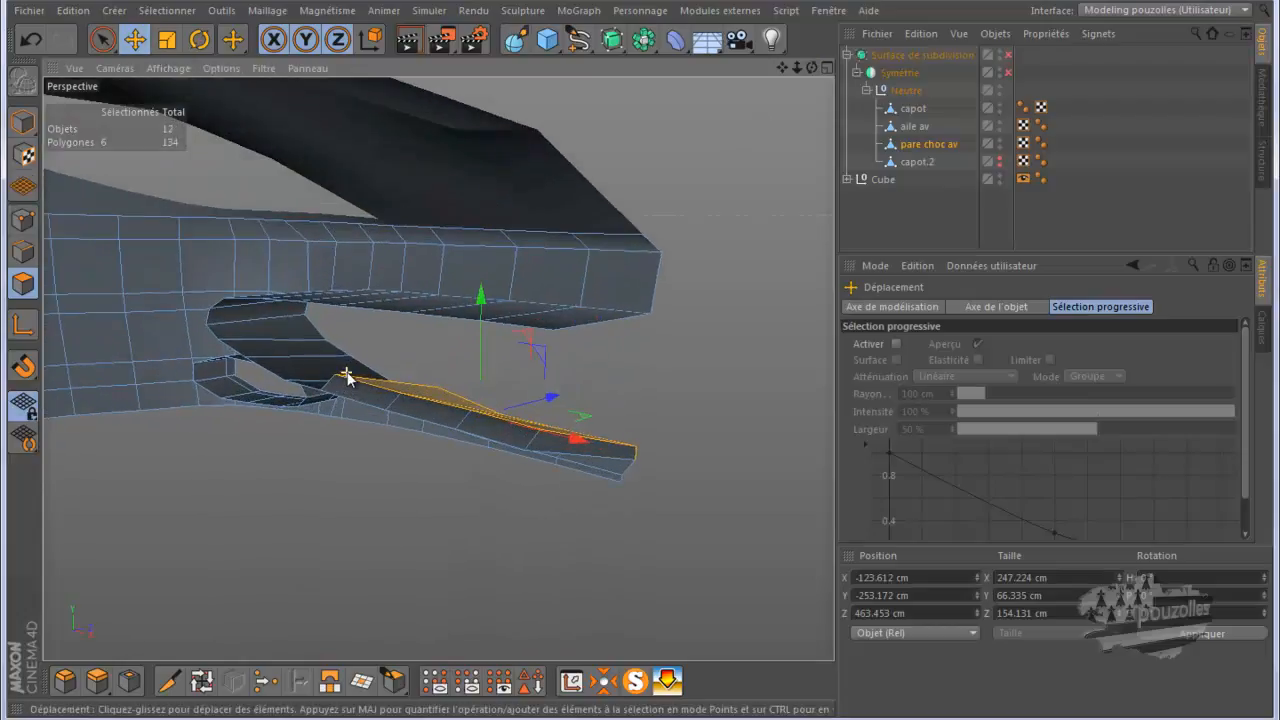
left_click(365, 395)
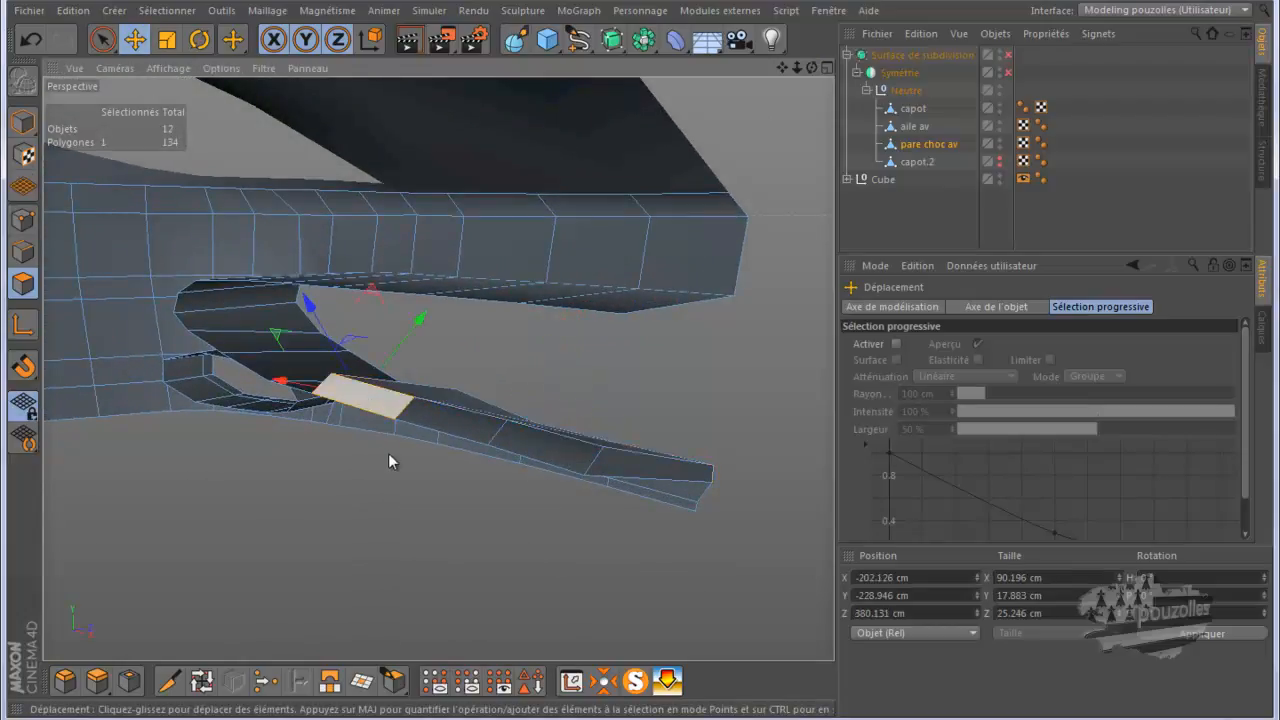
left_click(439, 426, "shift")
left_click(525, 465, "shift")
left_click(622, 467, "shift")
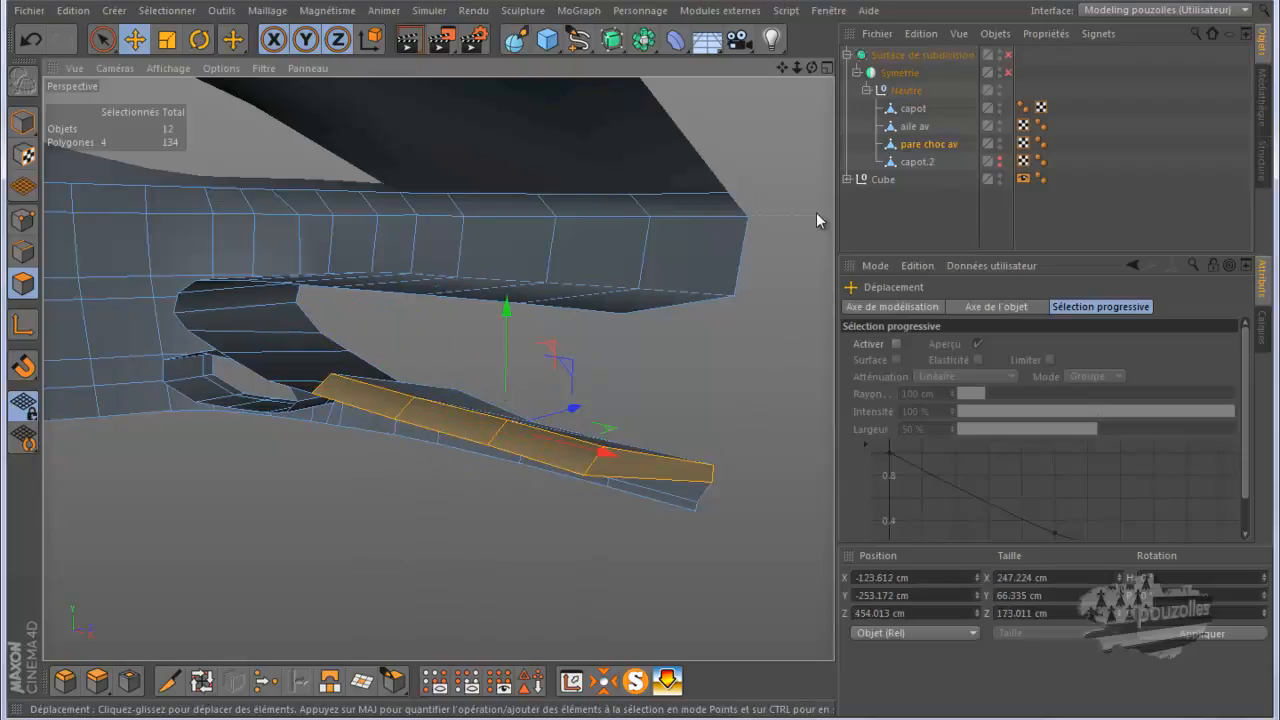
left_click_drag(813, 69, 645, 360)
key("Delete")
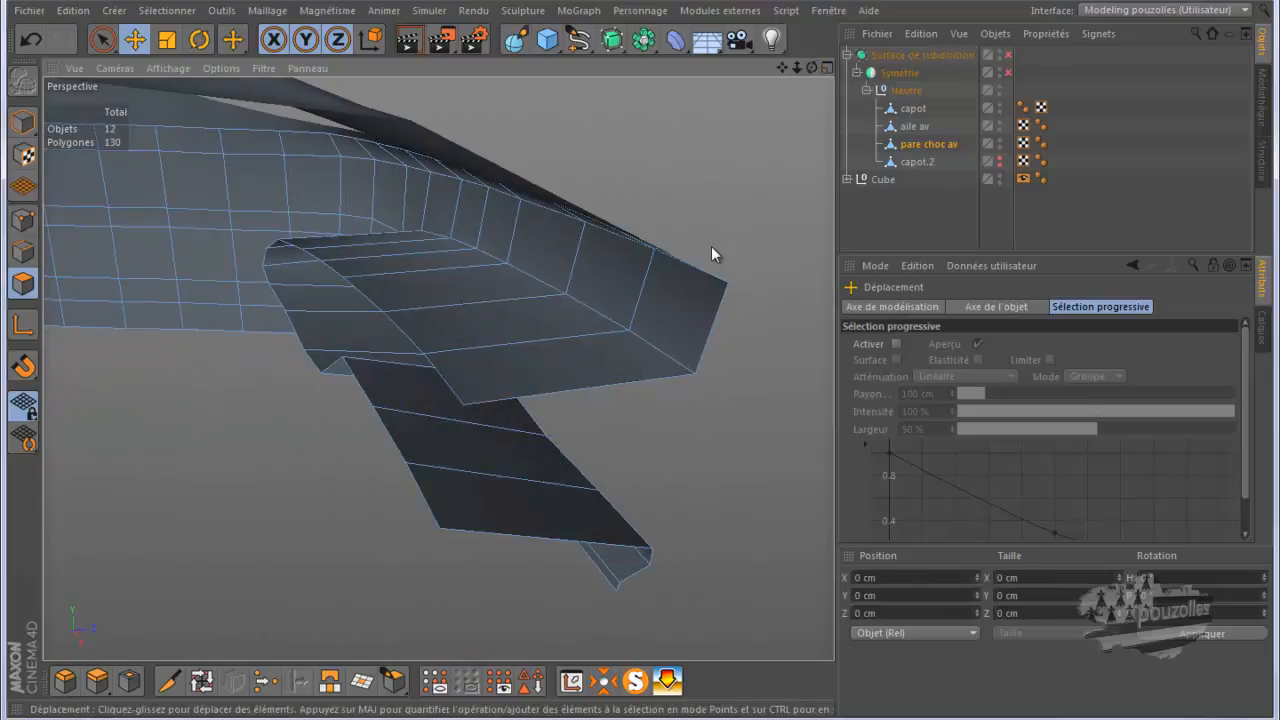
Step: In point mode, remove the isolated point left on the symmetry plane behind the lower lip with the Optimiser command
left_click(23, 220)
left_click(407, 552)
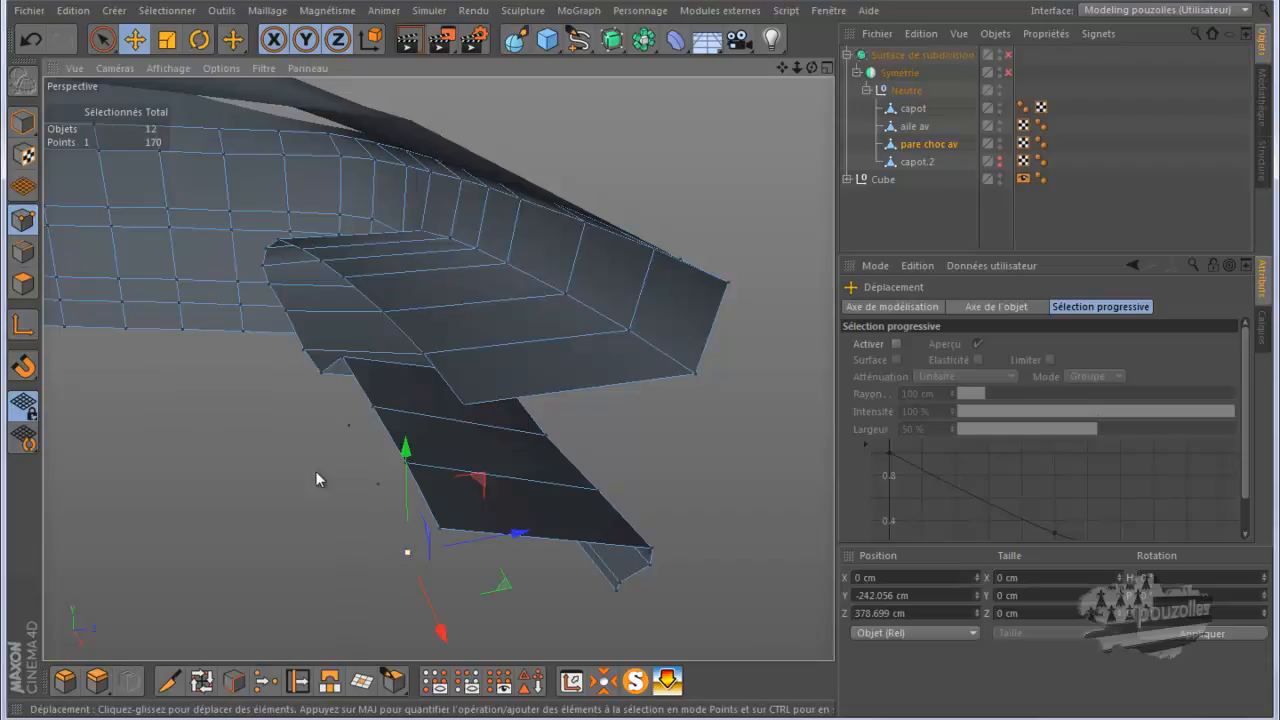
right_click(175, 355)
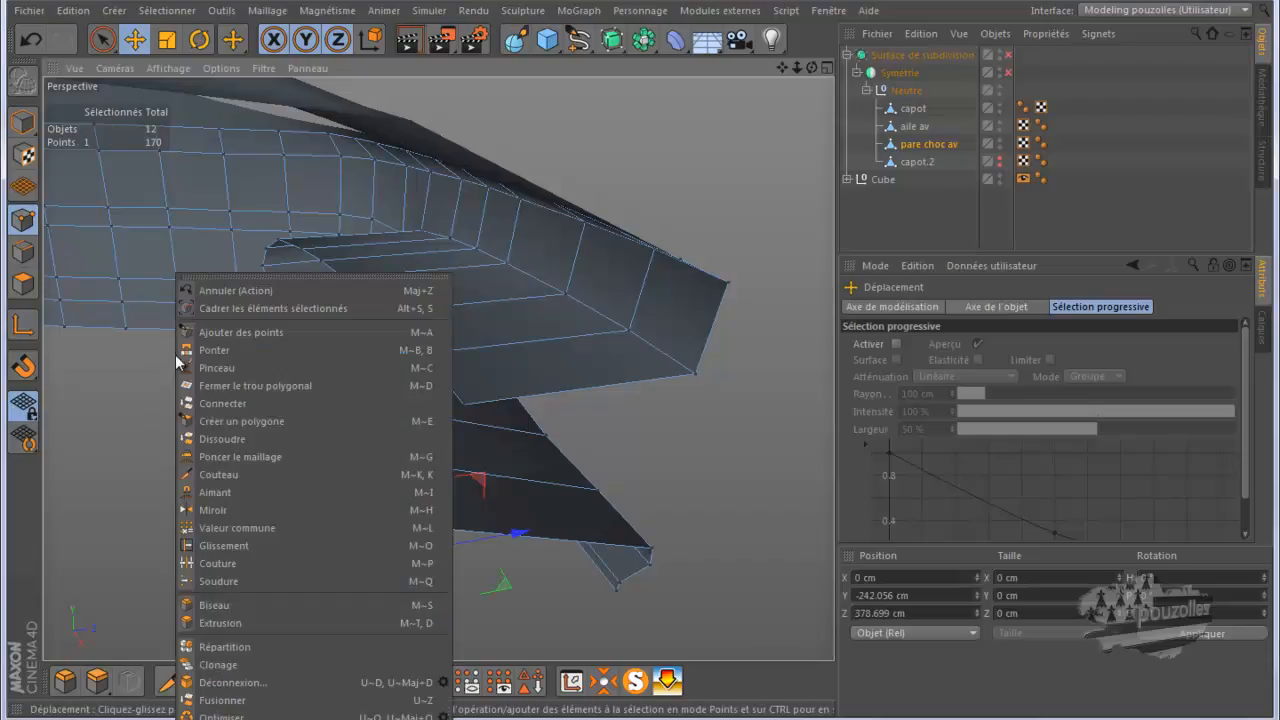
left_click(595, 144)
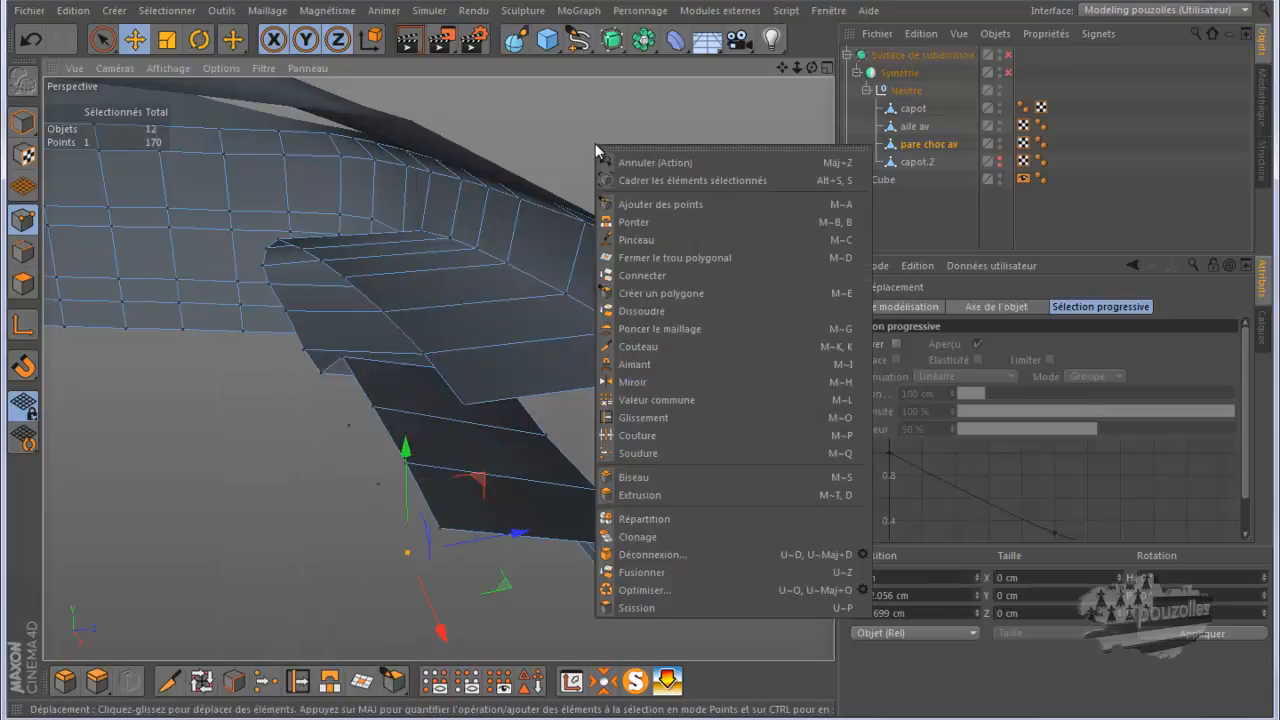
right_click(595, 144)
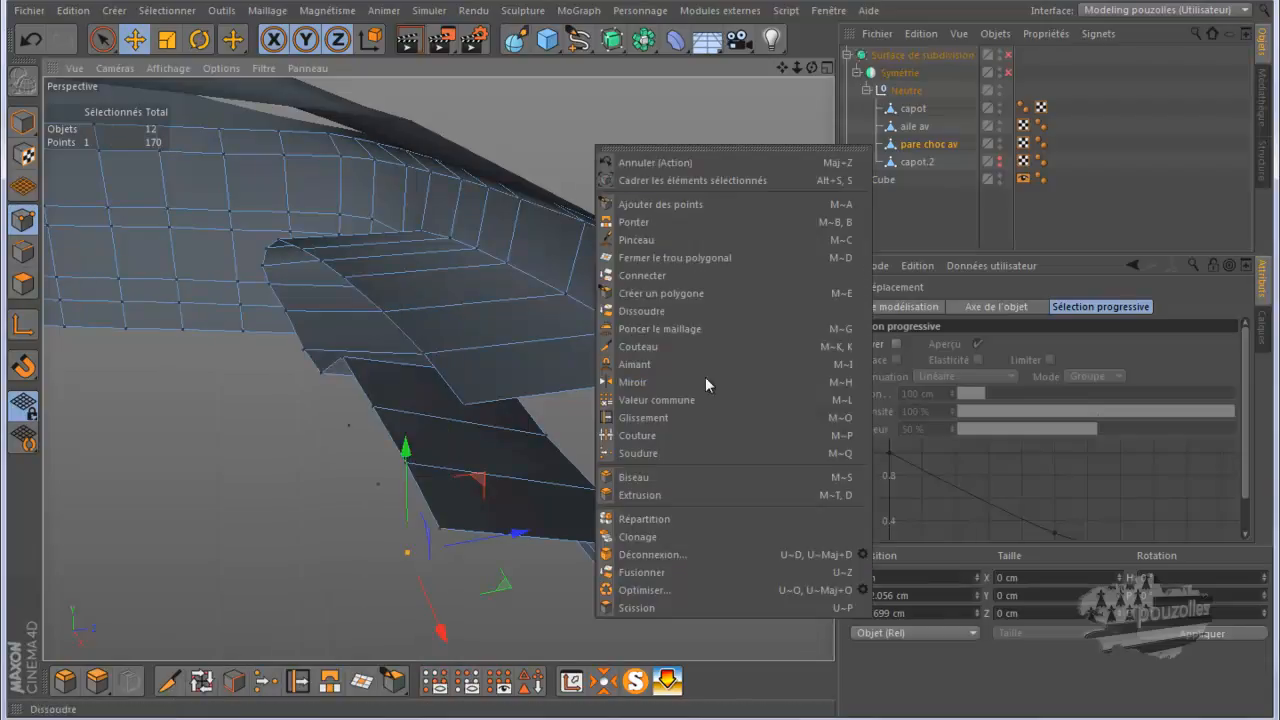
left_click(669, 589)
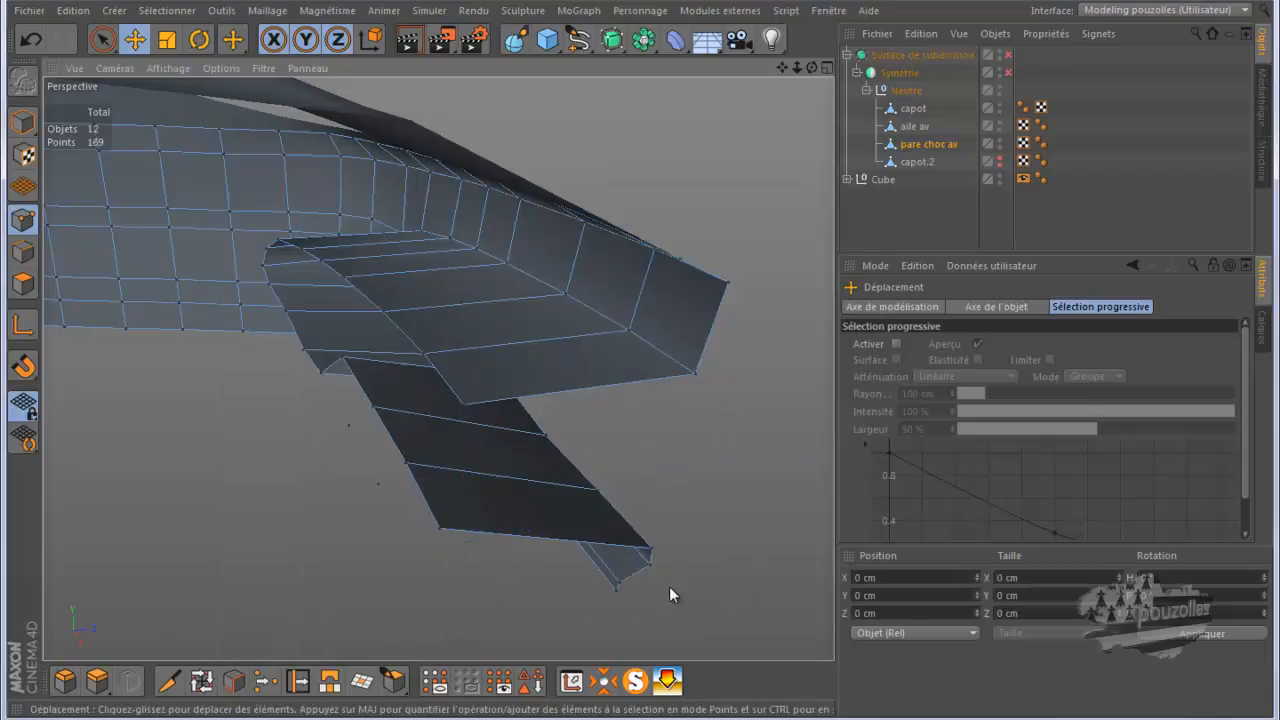
Step: Select all points of the bumper, remove the stray points beside the lower lip with the Optimiser command, and clear the selection
left_click(378, 485)
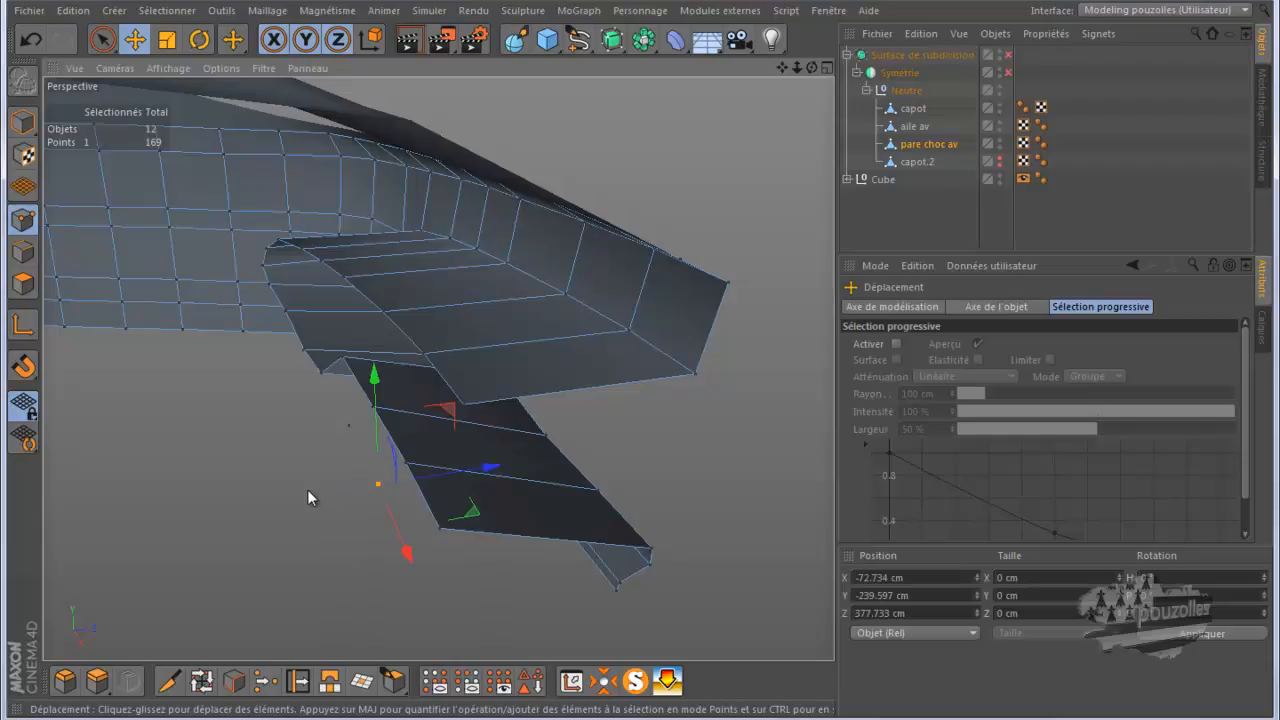
key("ctrl+a")
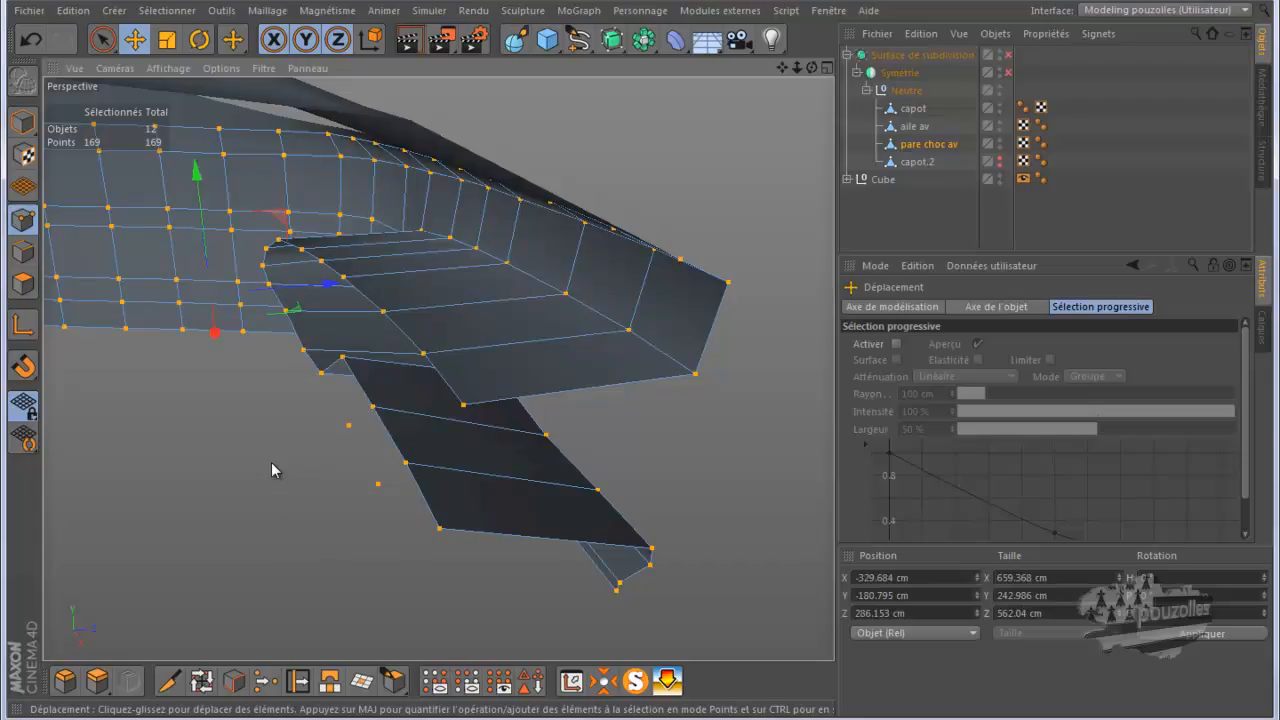
right_click(271, 462)
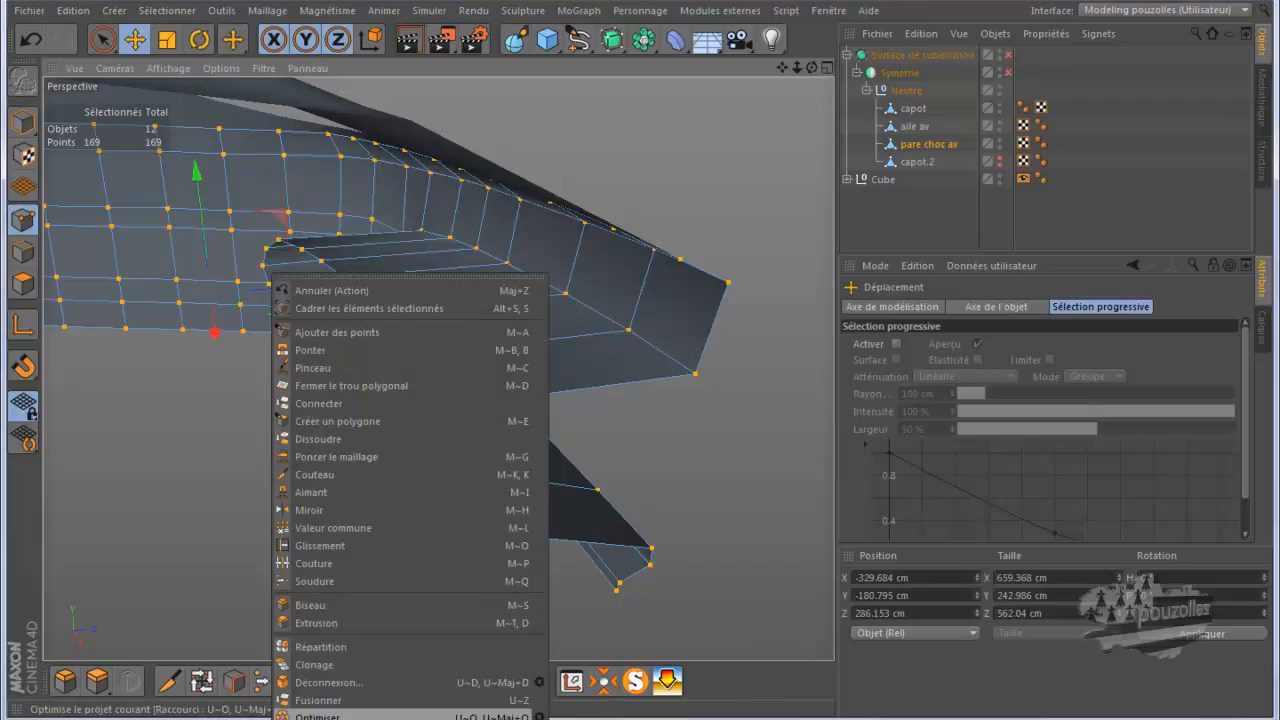
left_click(313, 700)
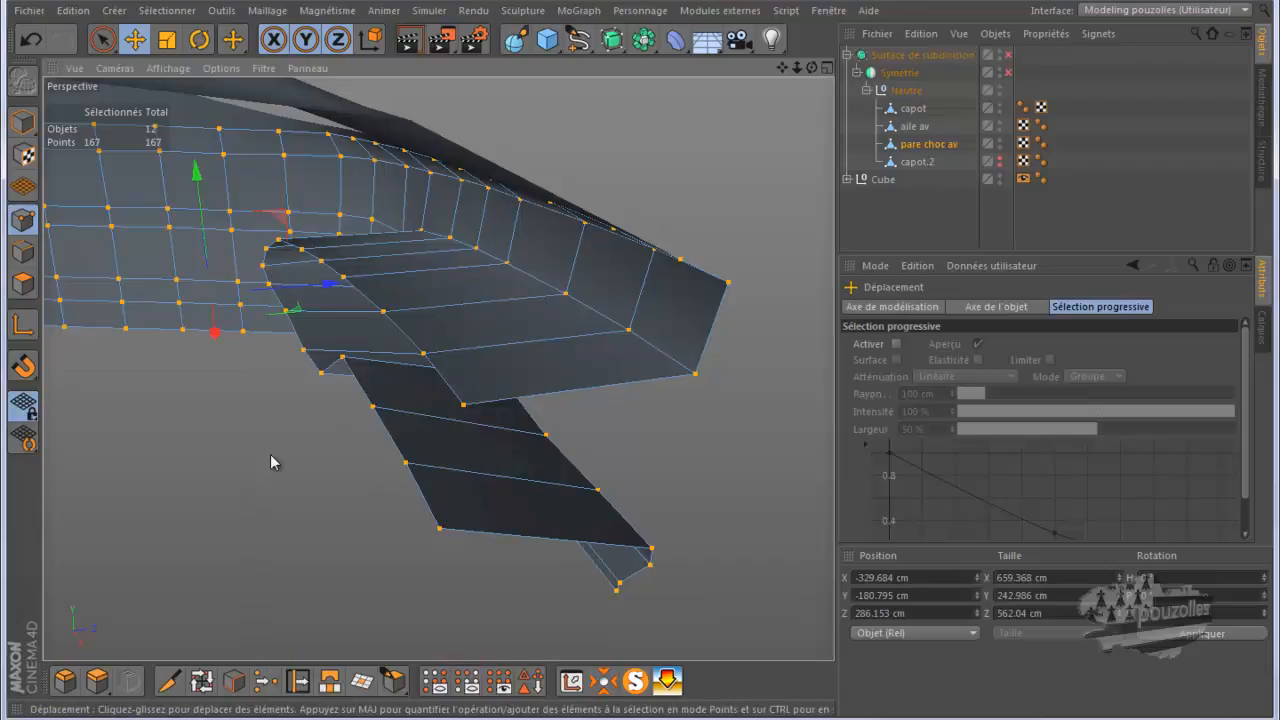
left_click(166, 396)
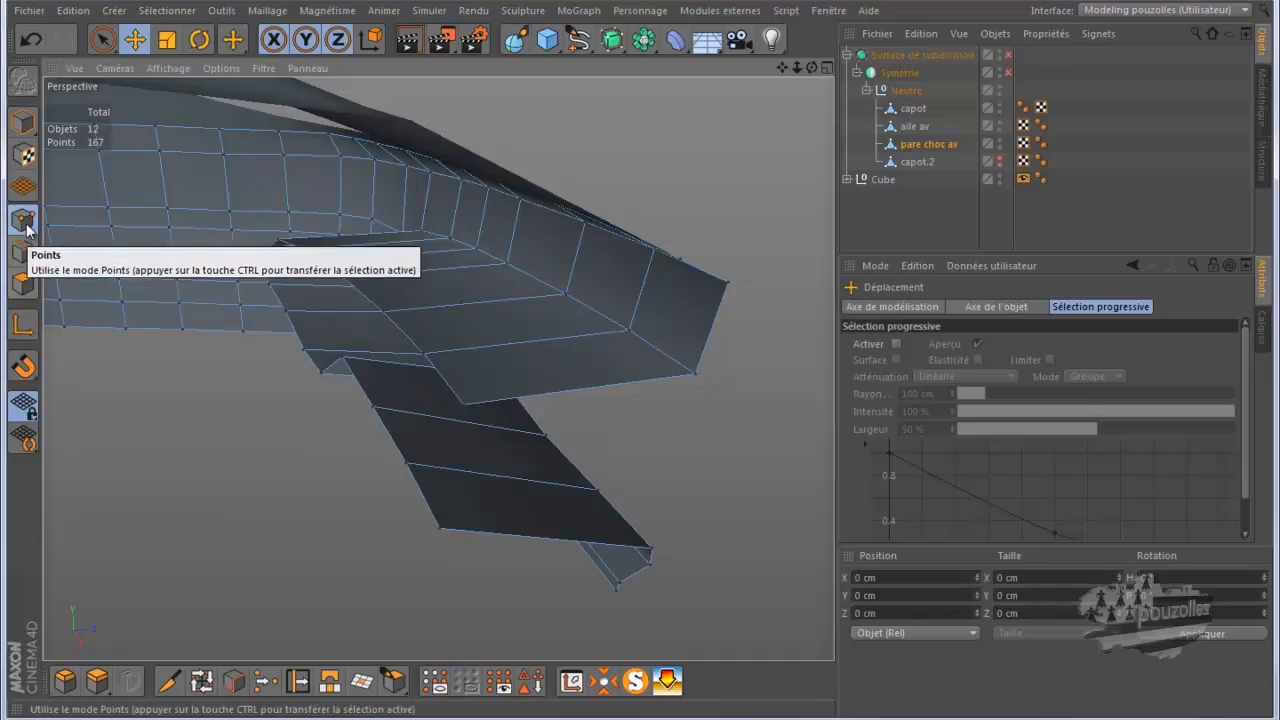
Step: With the Symétrie object enabled, raise the three front upper-edge points of the lower lip and its outer front corner point slightly along Y
left_click_drag(812, 68, 637, 359)
left_click_drag(686, 295, 488, 354, "alt")
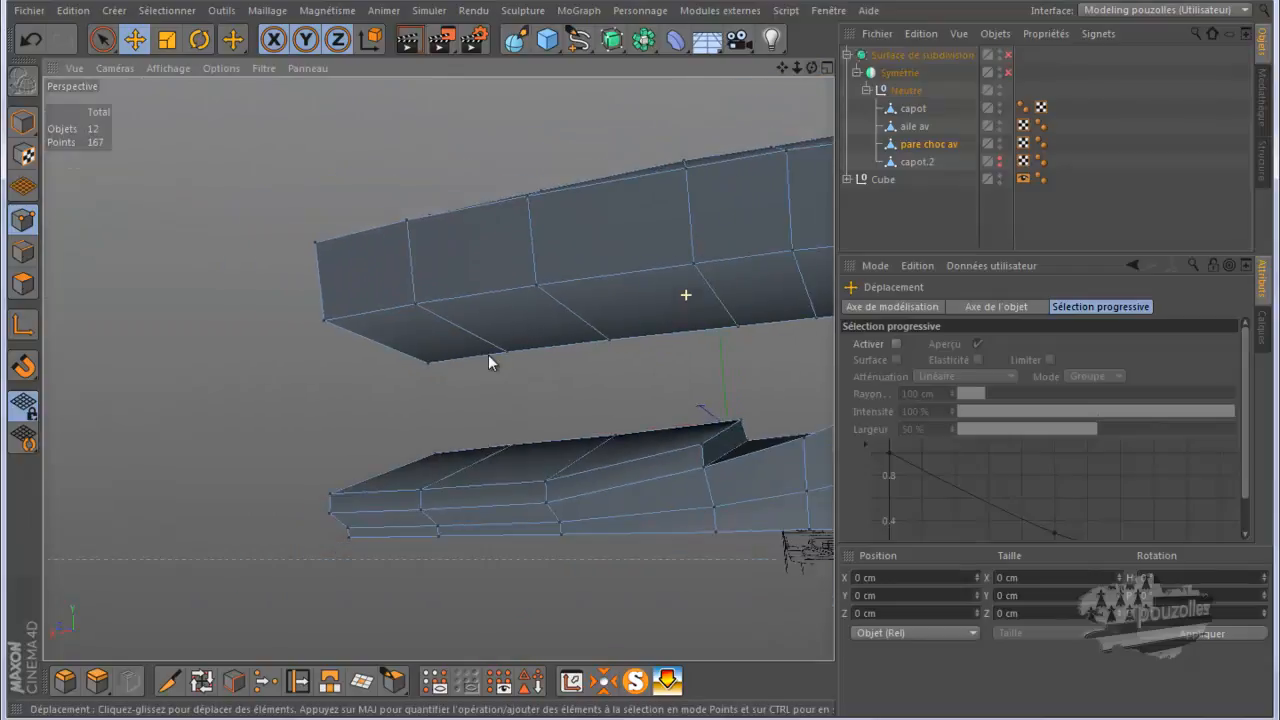
left_click(1007, 72)
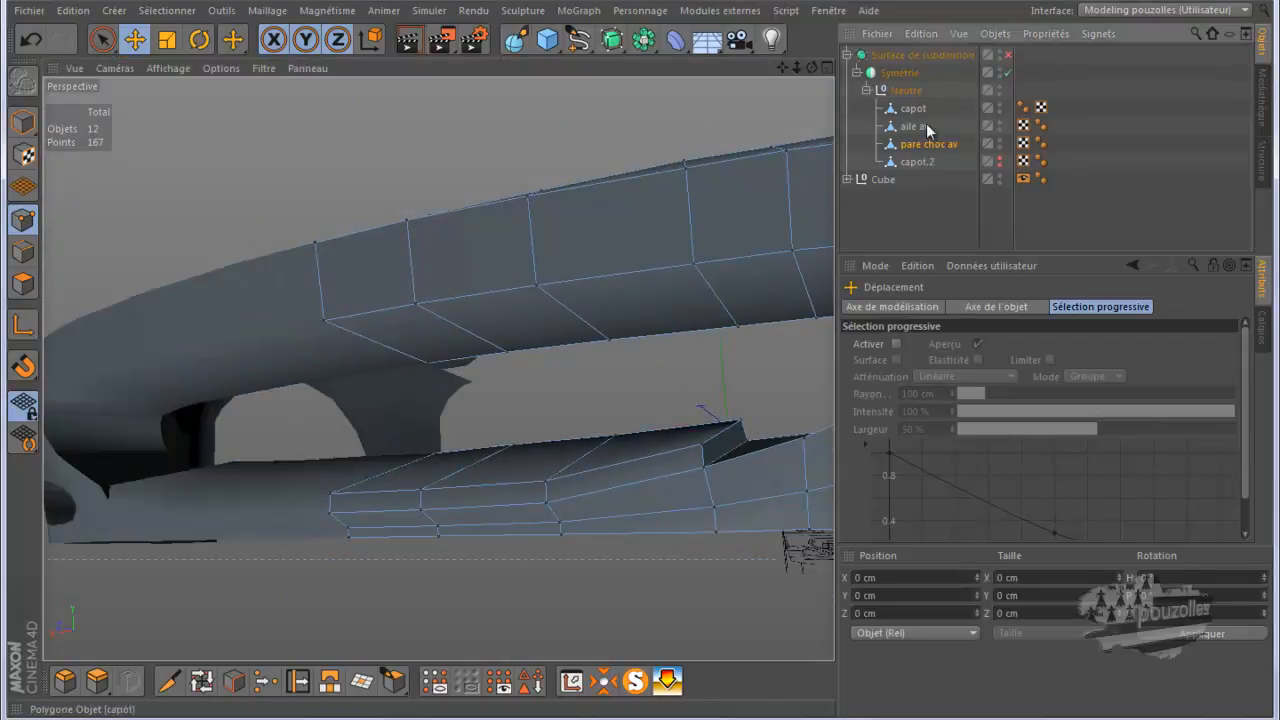
left_click(544, 481)
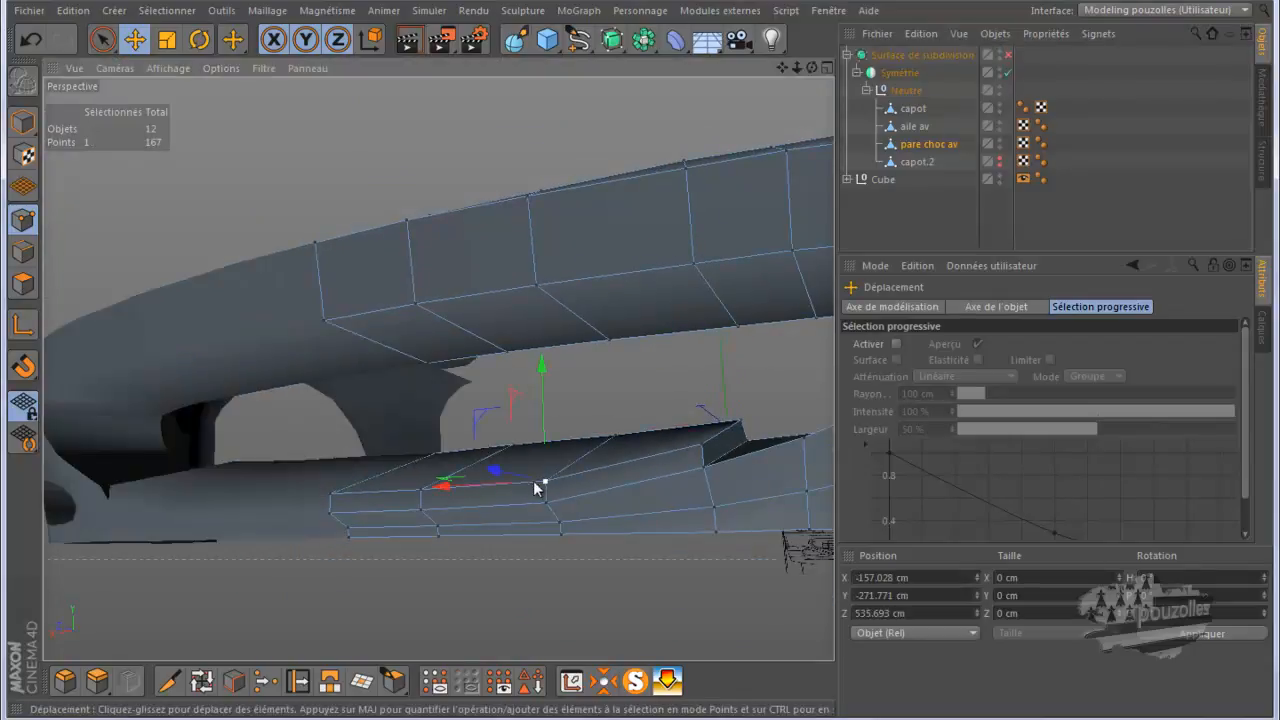
left_click(421, 489, "shift")
left_click(334, 493, "shift")
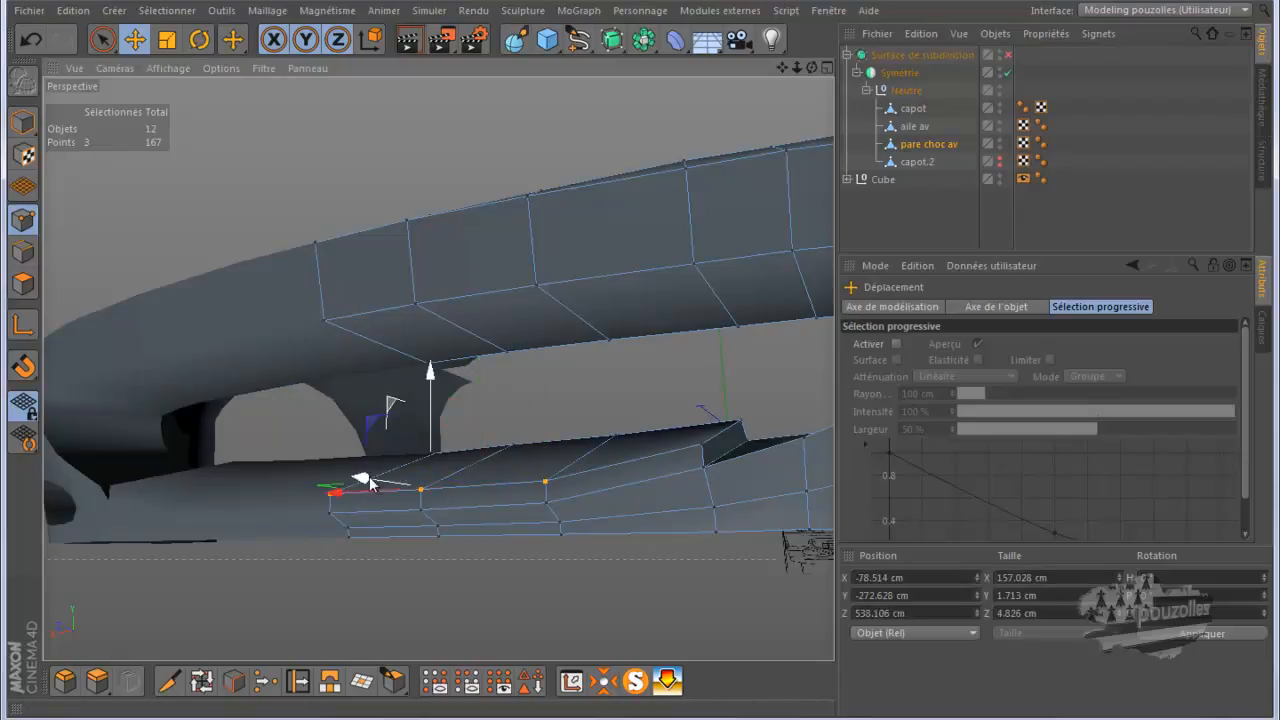
left_click_drag(431, 393, 433, 362)
left_click(702, 444)
left_click_drag(700, 377, 697, 362)
Step: Enable the Surface de subdivision object to smooth the mirrored bumper
left_click_drag(812, 67, 637, 359)
scroll(701, 236, "down", 4)
left_click_drag(783, 67, 692, 308)
left_click_drag(808, 64, 640, 359)
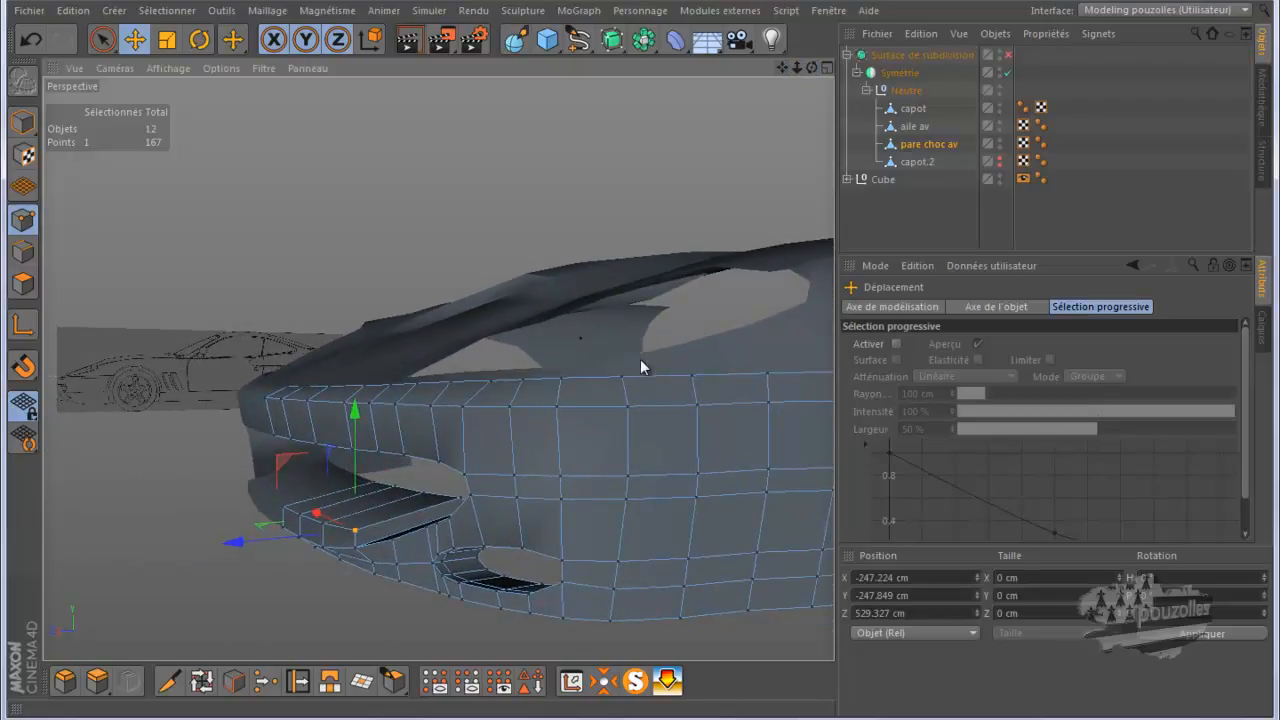
left_click(1008, 55)
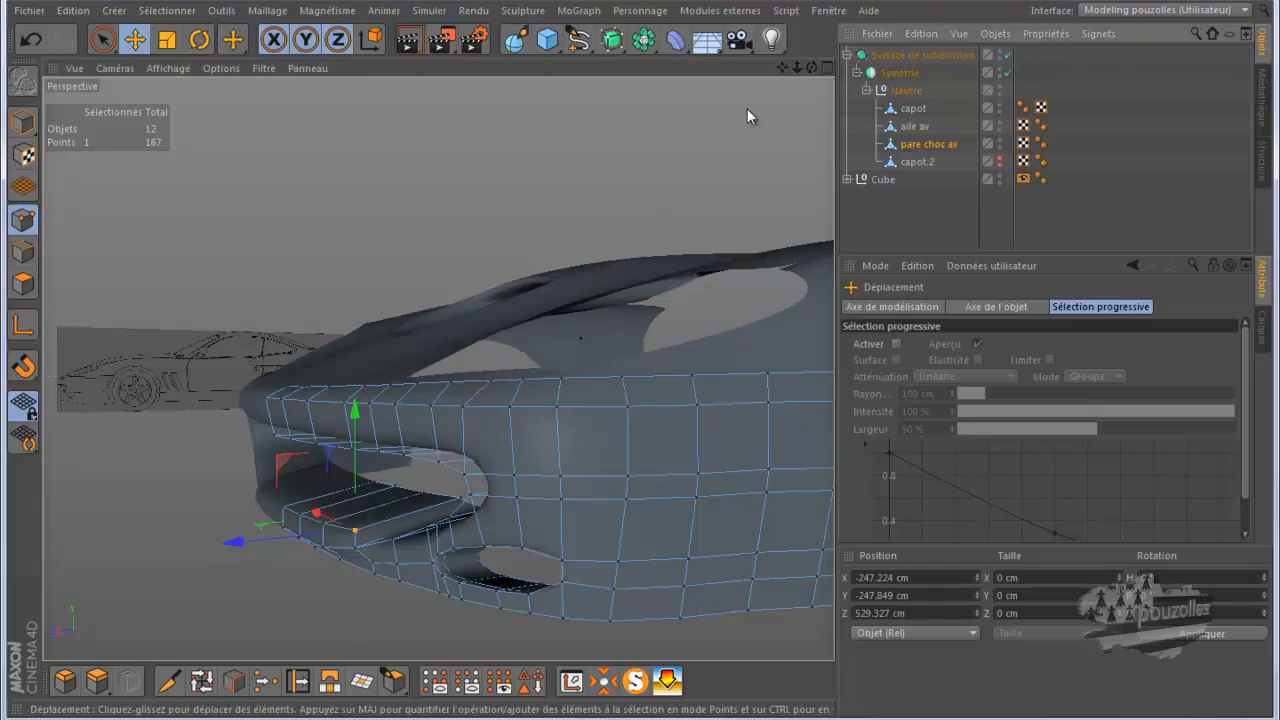
Step: Rectangle-select the six-point column at the lower lip's outer end and move it about 36.5 cm along X toward the symmetry plane
left_click_drag(812, 67, 643, 361)
left_click_drag(101, 39, 171, 89)
left_click_drag(545, 467, 501, 590)
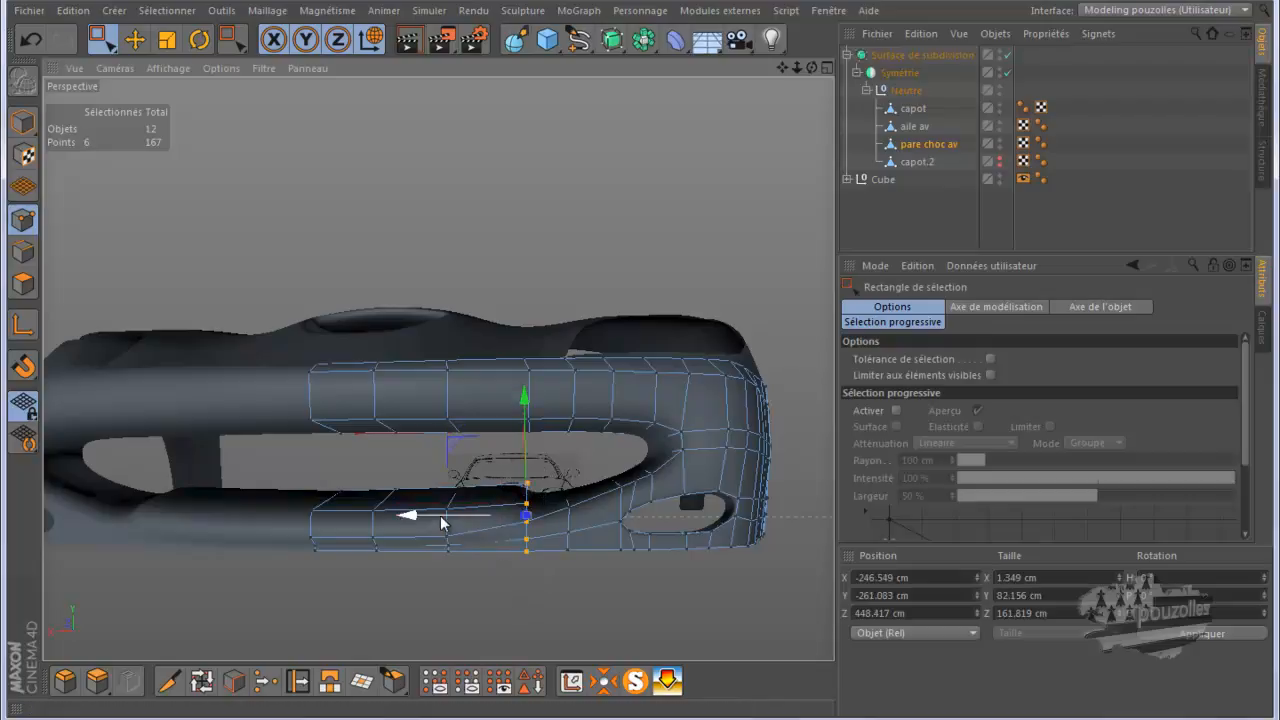
left_click_drag(441, 521, 411, 524)
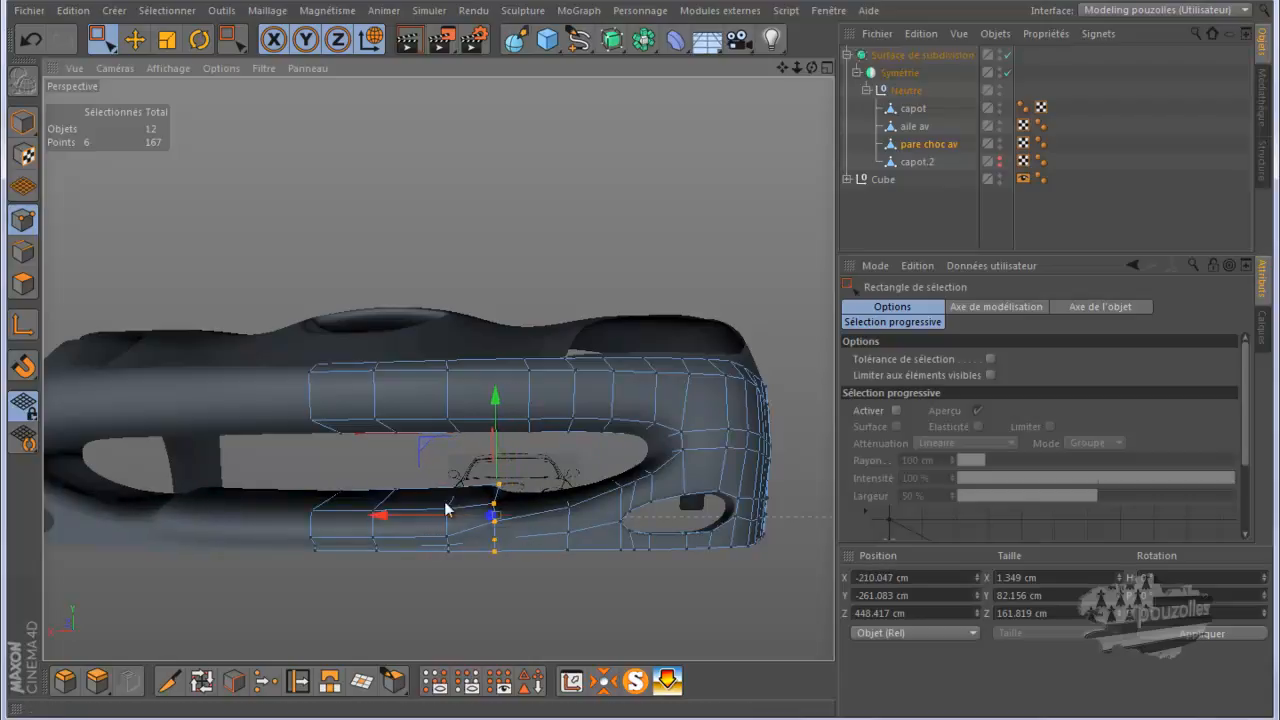
Step: Open the Ferrari_550_Maranello_11 reference photo to check the shape of the grille's lower edge, and minimize it
left_click_drag(815, 67, 643, 367)
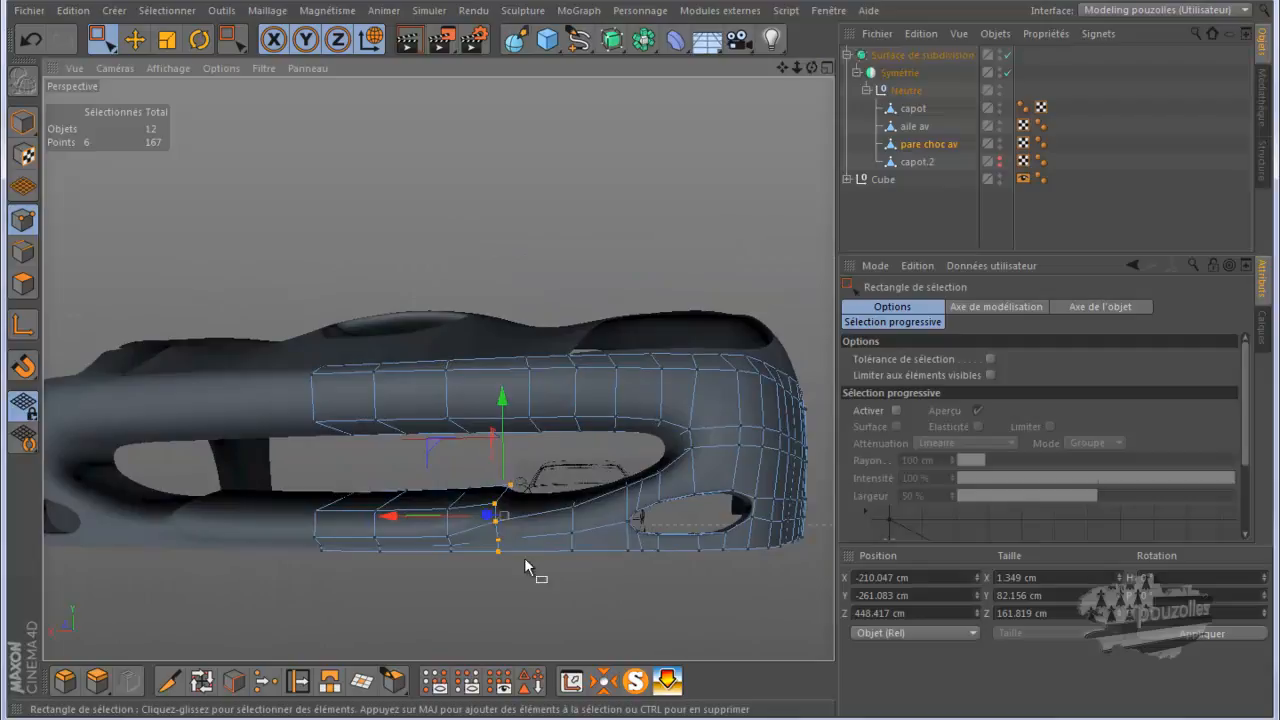
mouse_move(602, 714)
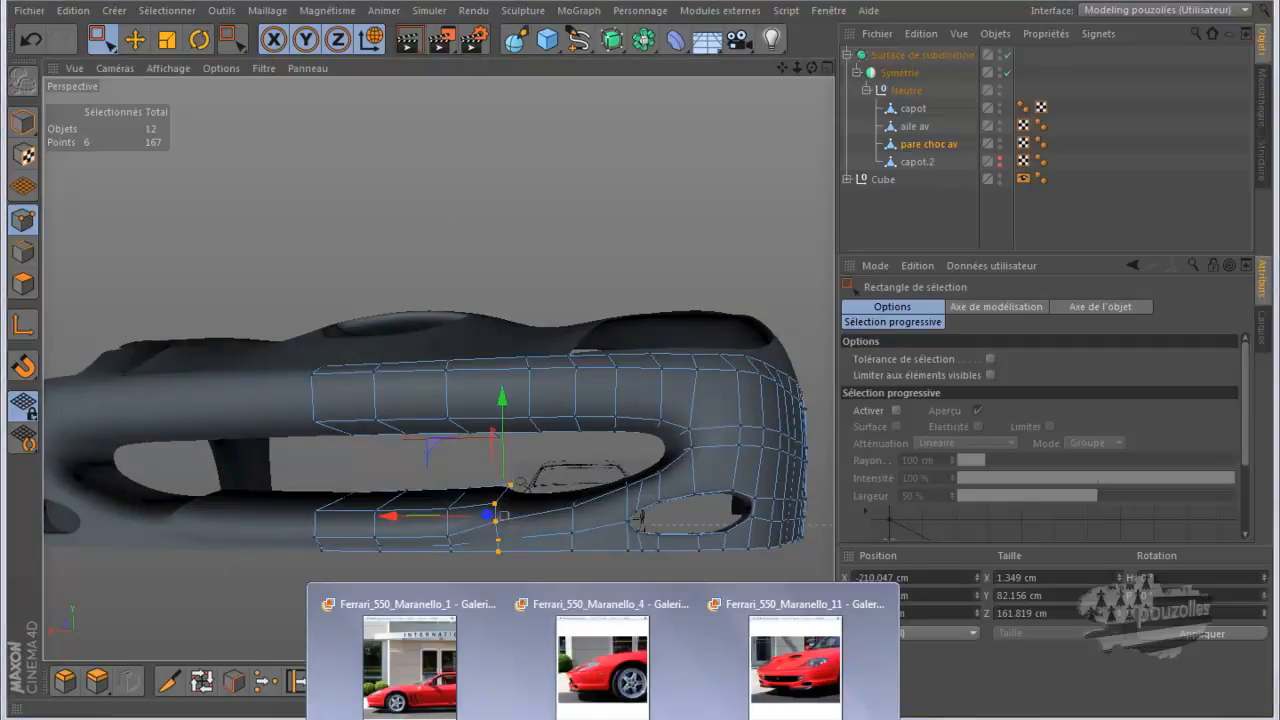
left_click(776, 706)
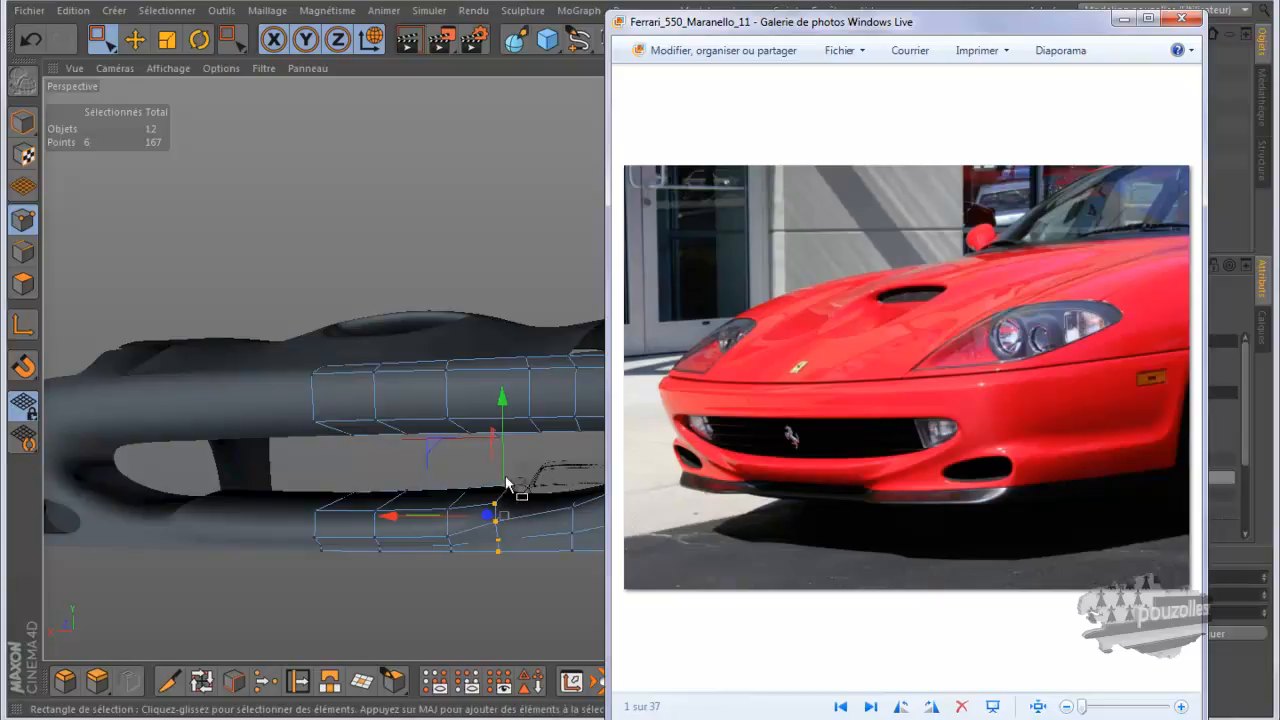
left_click(1125, 18)
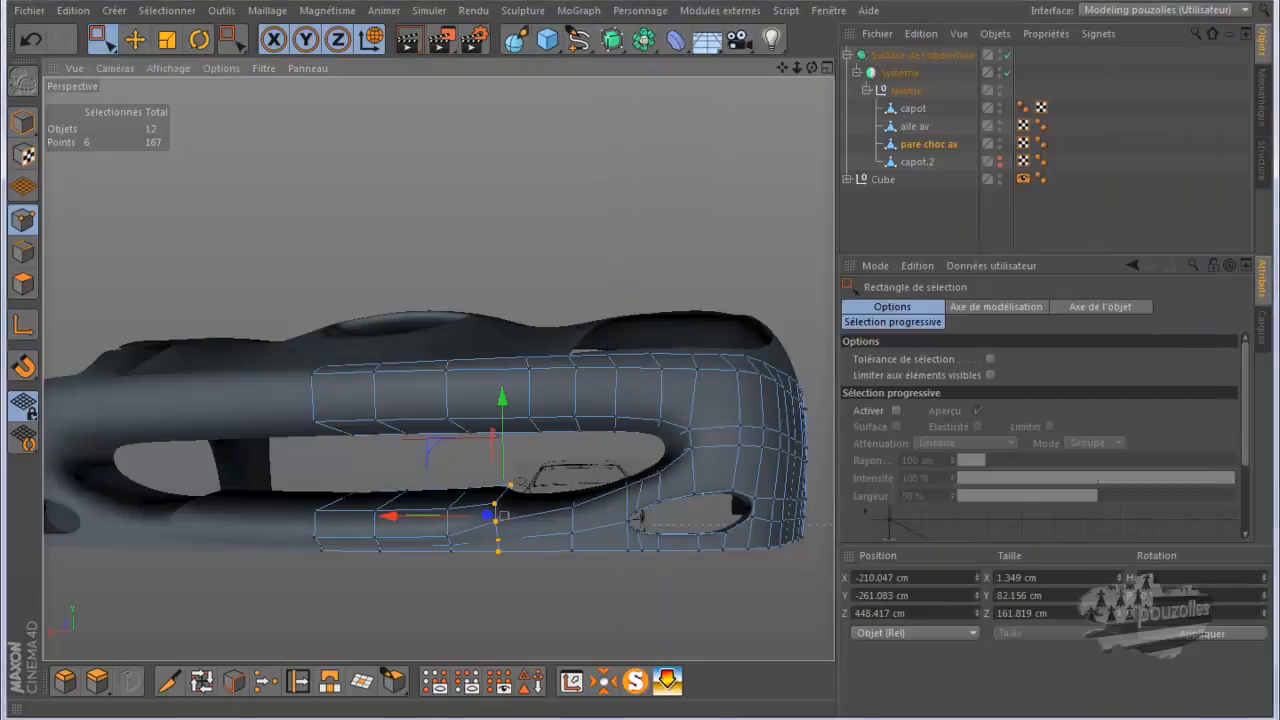
Step: With Surface de subdivision disabled, slide the two rear points of the lip's outer end outward along their edges using Glissement, the last by 28.7 %
left_click(297, 681)
scroll(566, 482, "up", 5)
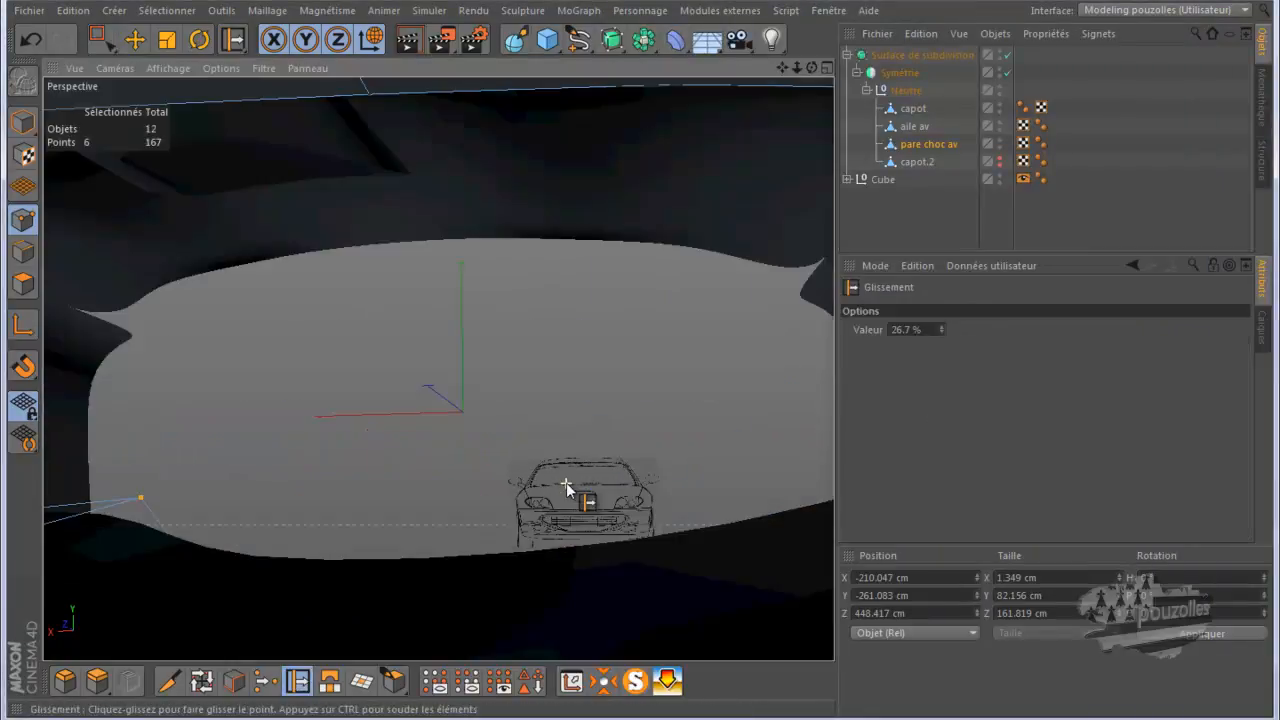
scroll(566, 482, "down", 3)
left_click_drag(812, 68, 693, 331)
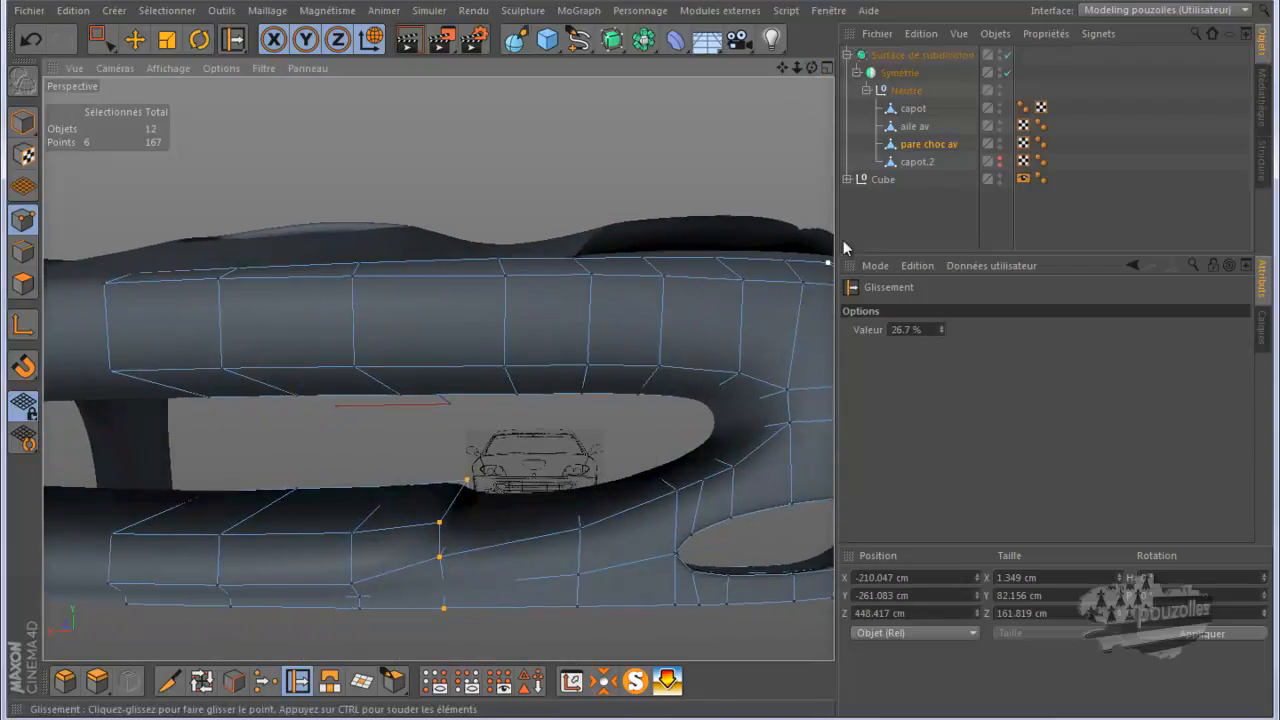
left_click(1009, 55)
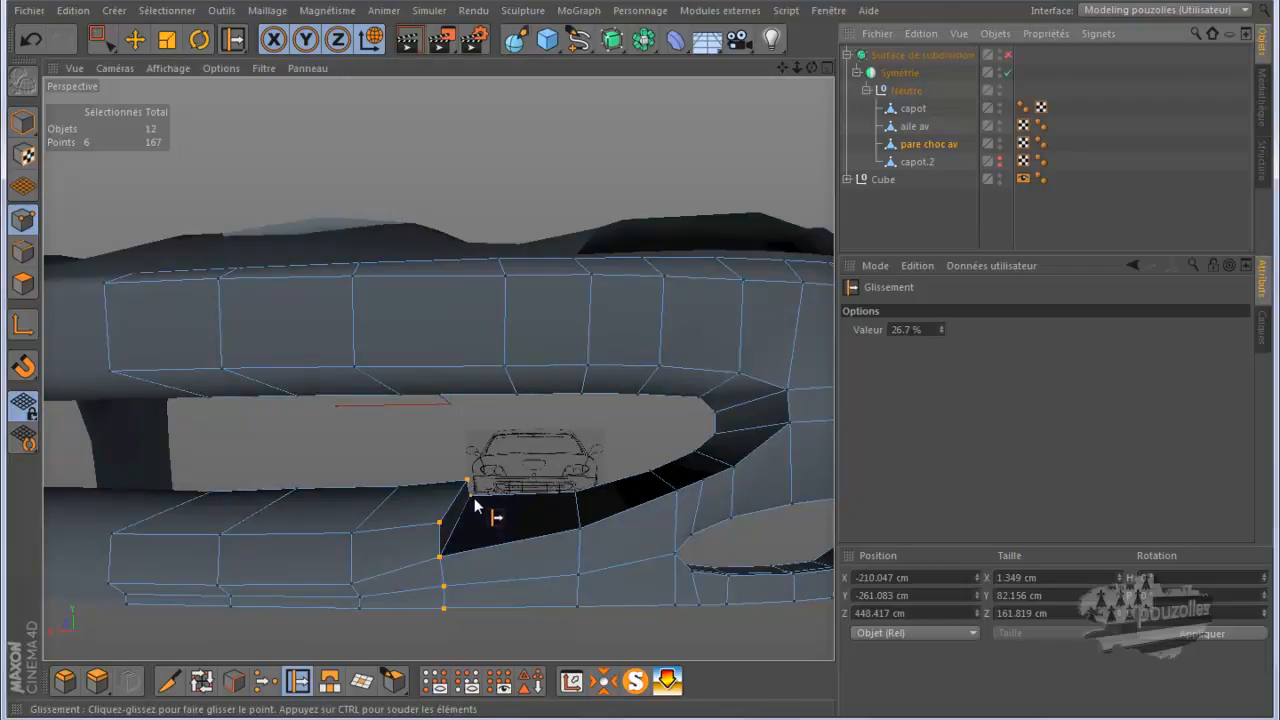
mouse_move(471, 507)
left_mouse_down()
mouse_move(629, 499)
mouse_move(474, 486)
mouse_move(622, 489)
mouse_move(575, 490)
left_mouse_up()
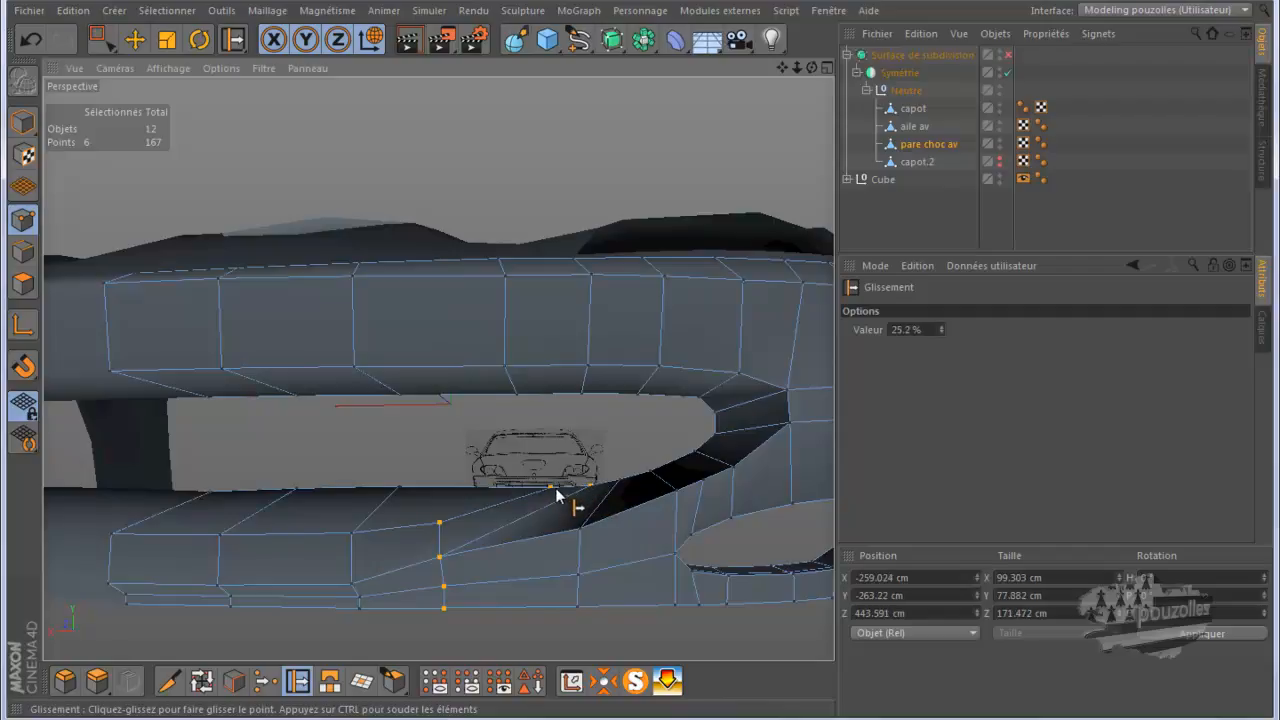
left_click_drag(563, 490, 566, 491)
Step: Re-enable Surface de subdivision and lower the rear point on the grille opening's lower edge to Y -227.5 cm
left_click(1008, 55)
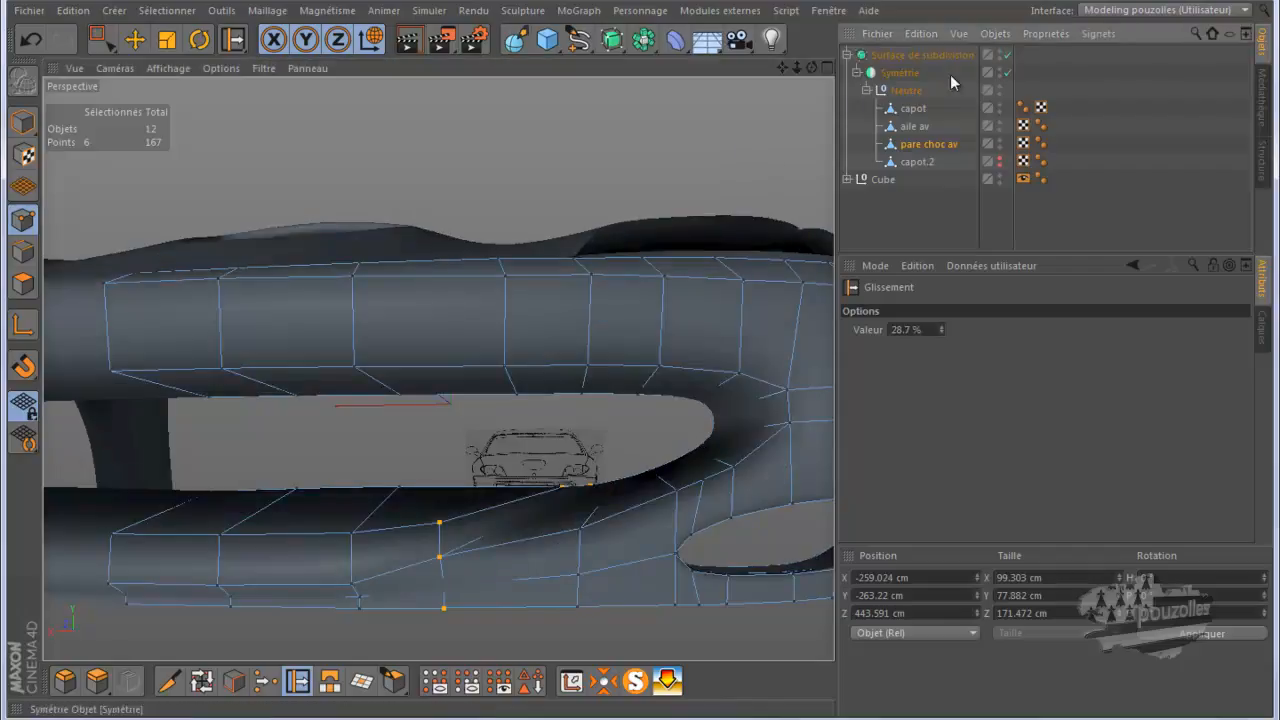
left_click_drag(809, 67, 643, 368)
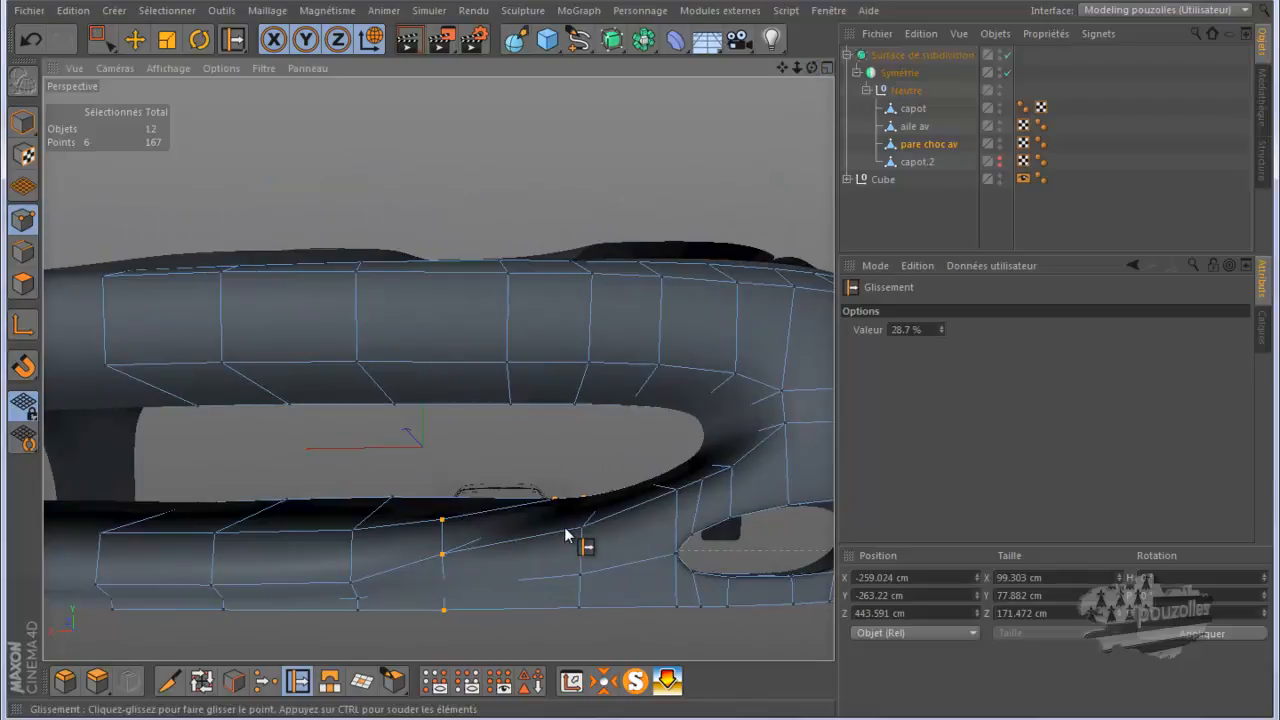
scroll(566, 531, "up", 4)
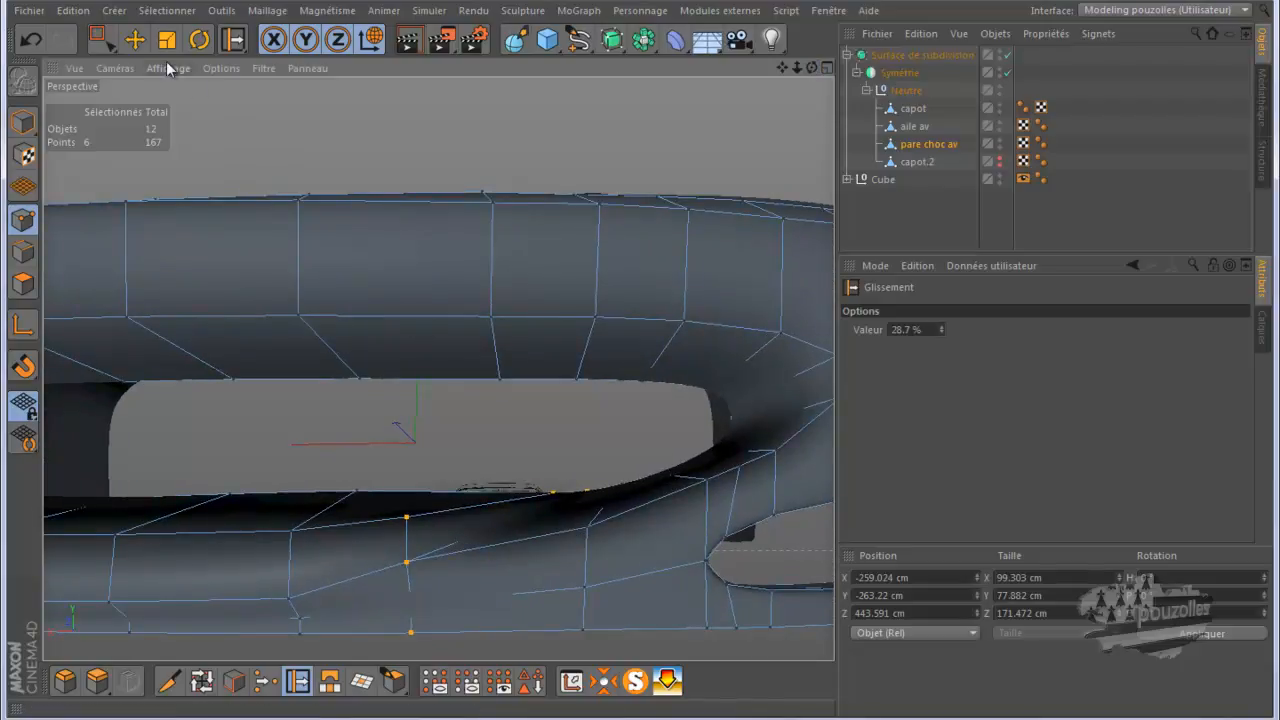
left_click(134, 39)
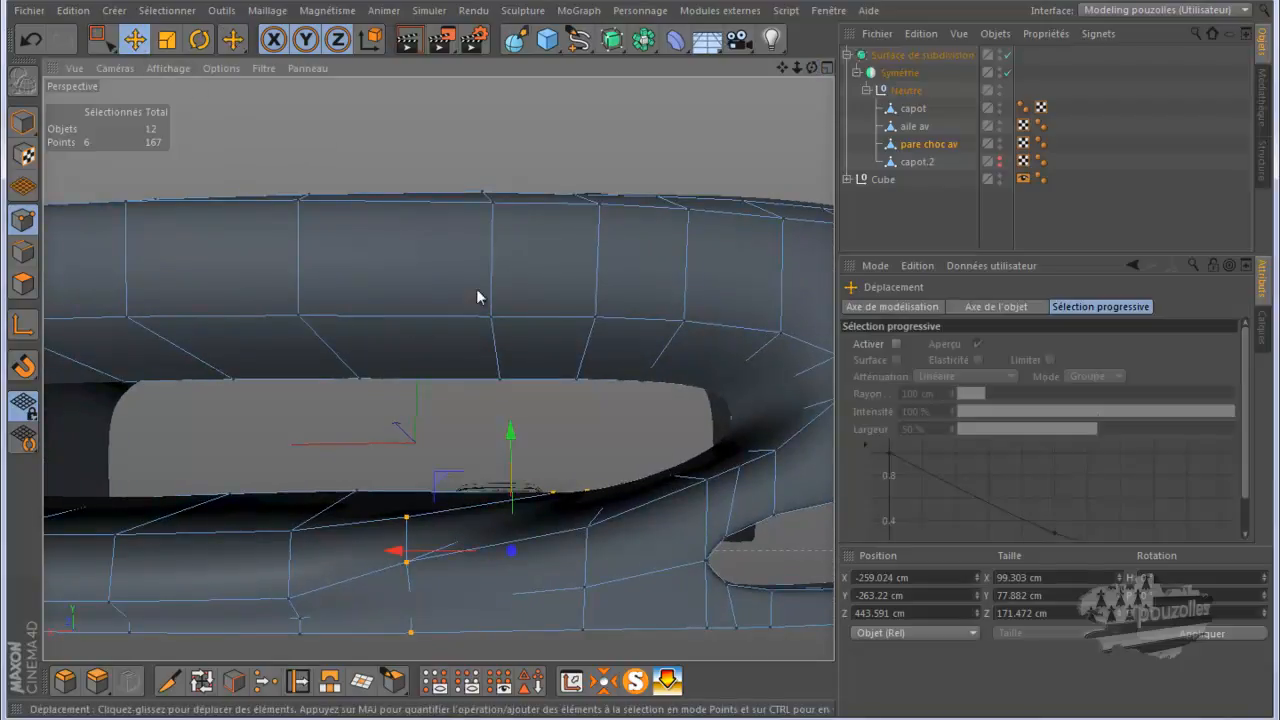
left_click(551, 495)
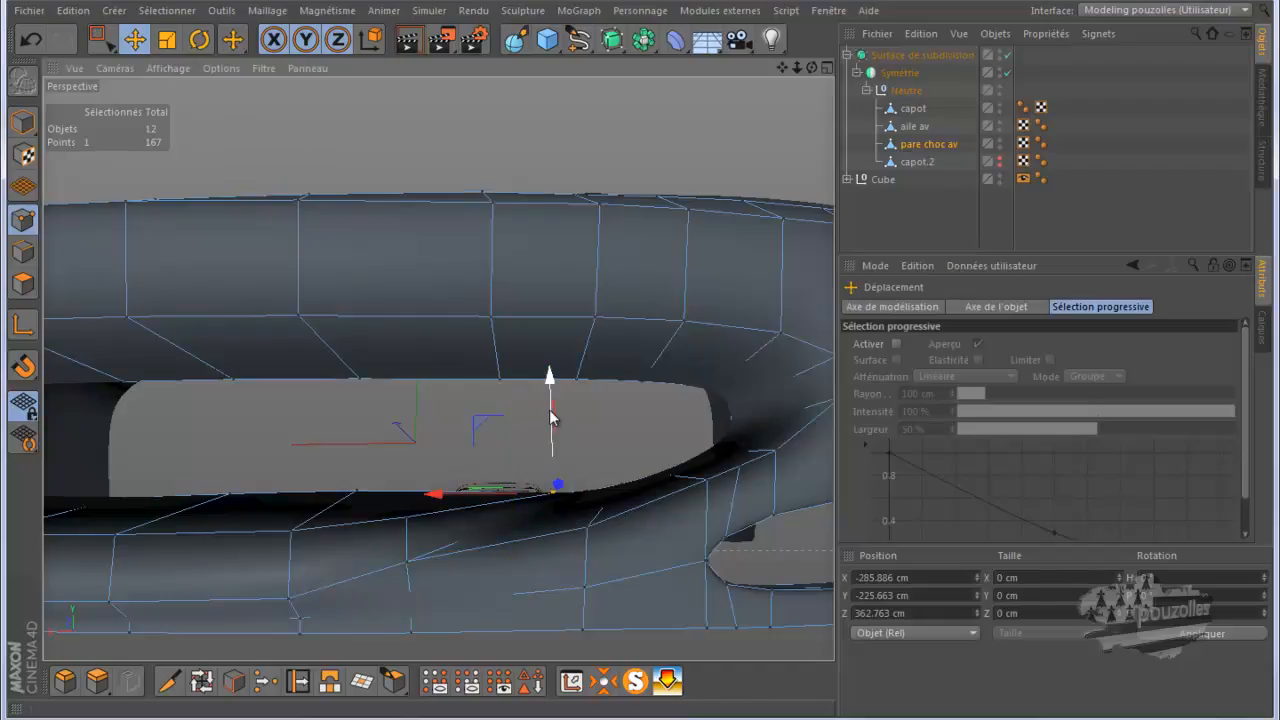
left_click_drag(551, 417, 551, 420)
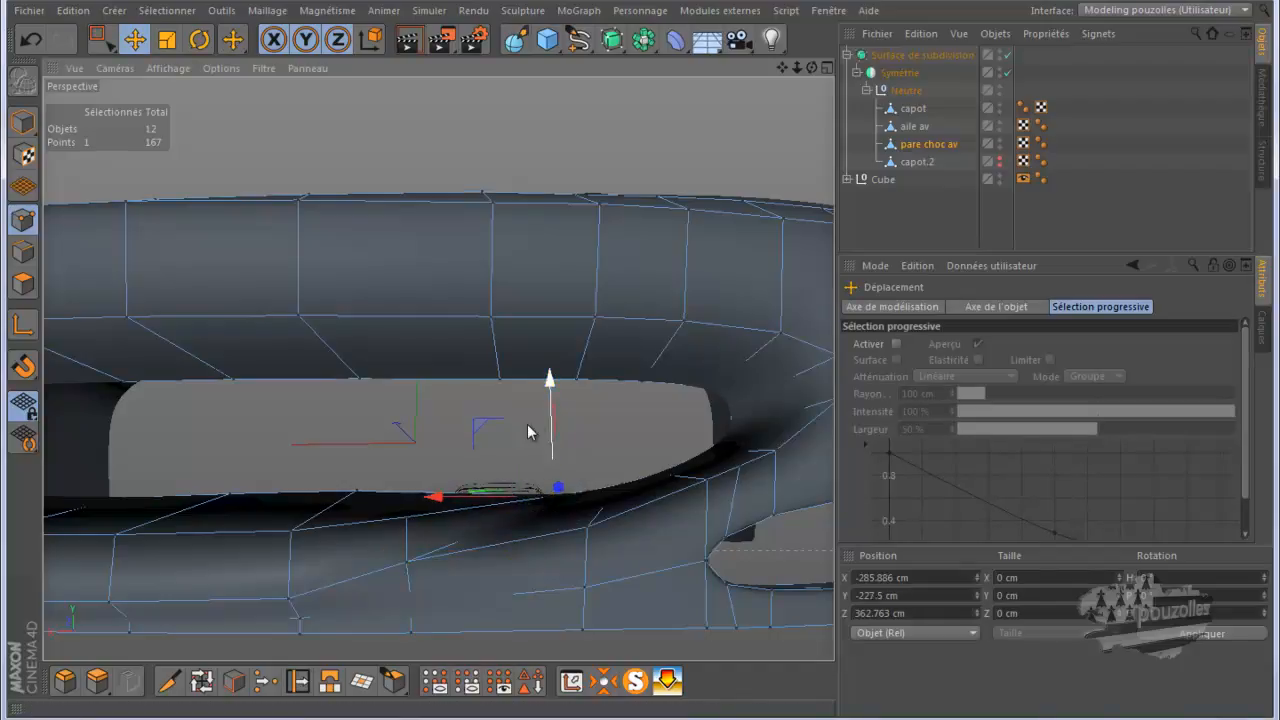
scroll(523, 430, "down", 3)
scroll(523, 428, "down", 2)
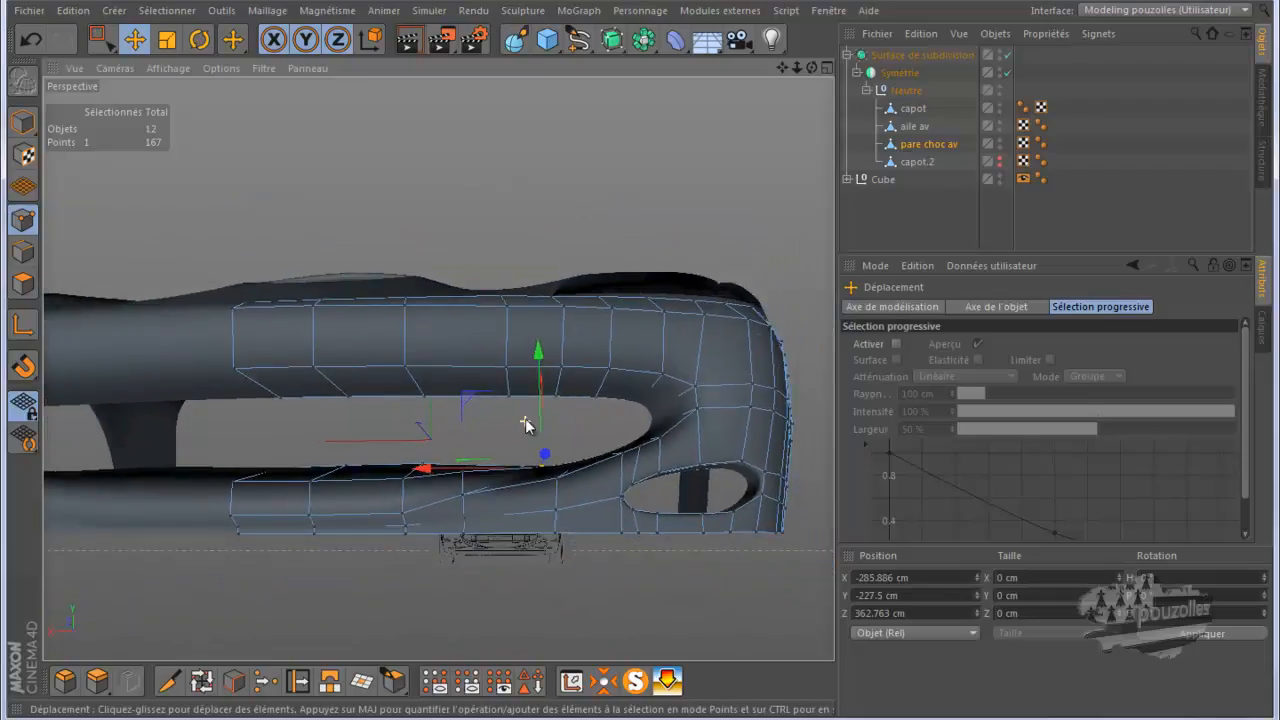
left_click(541, 237)
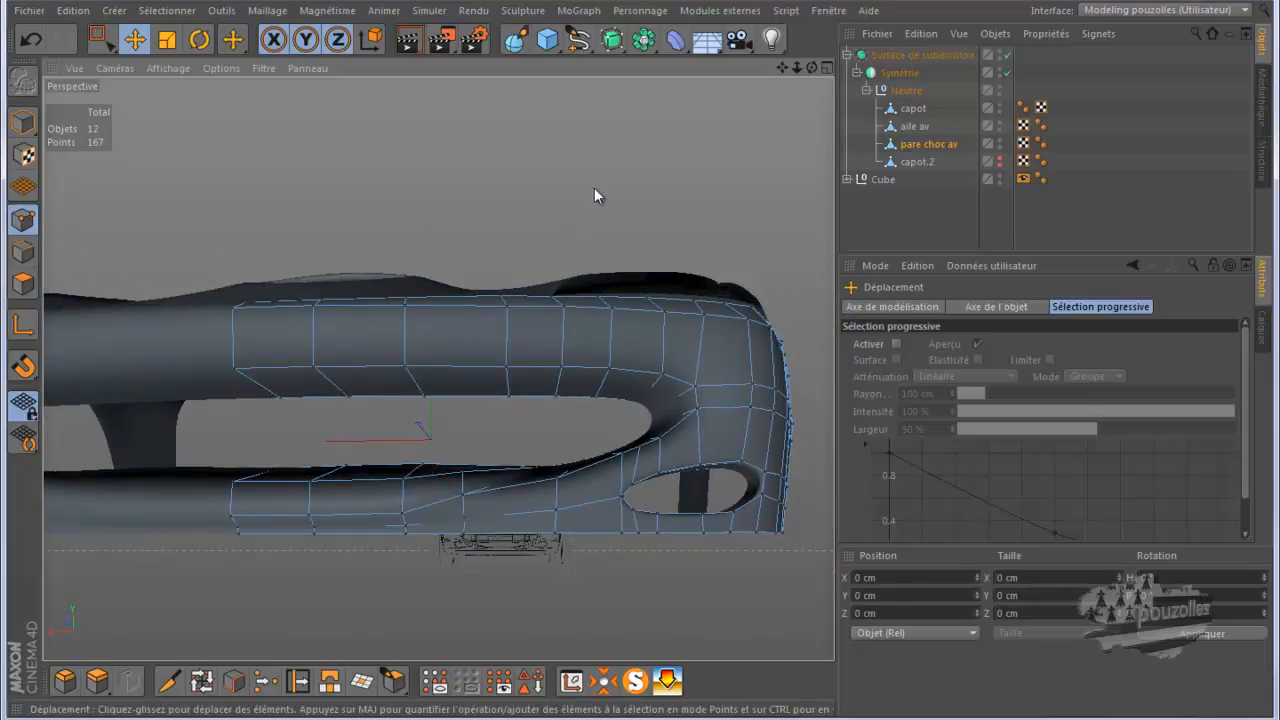
Step: Compare the smoothed bumper from several angles with the lower lip in the Ferrari_550_Maranello_11 photo
left_click_drag(812, 67, 640, 372)
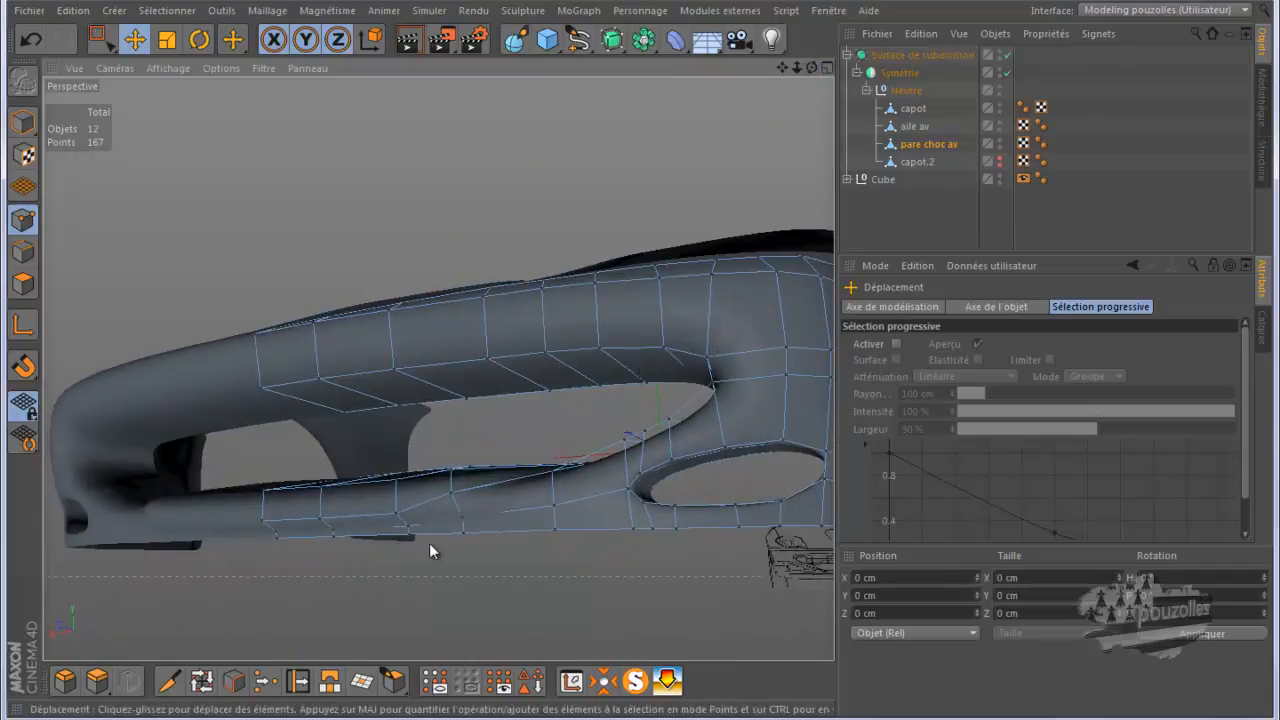
mouse_move(603, 714)
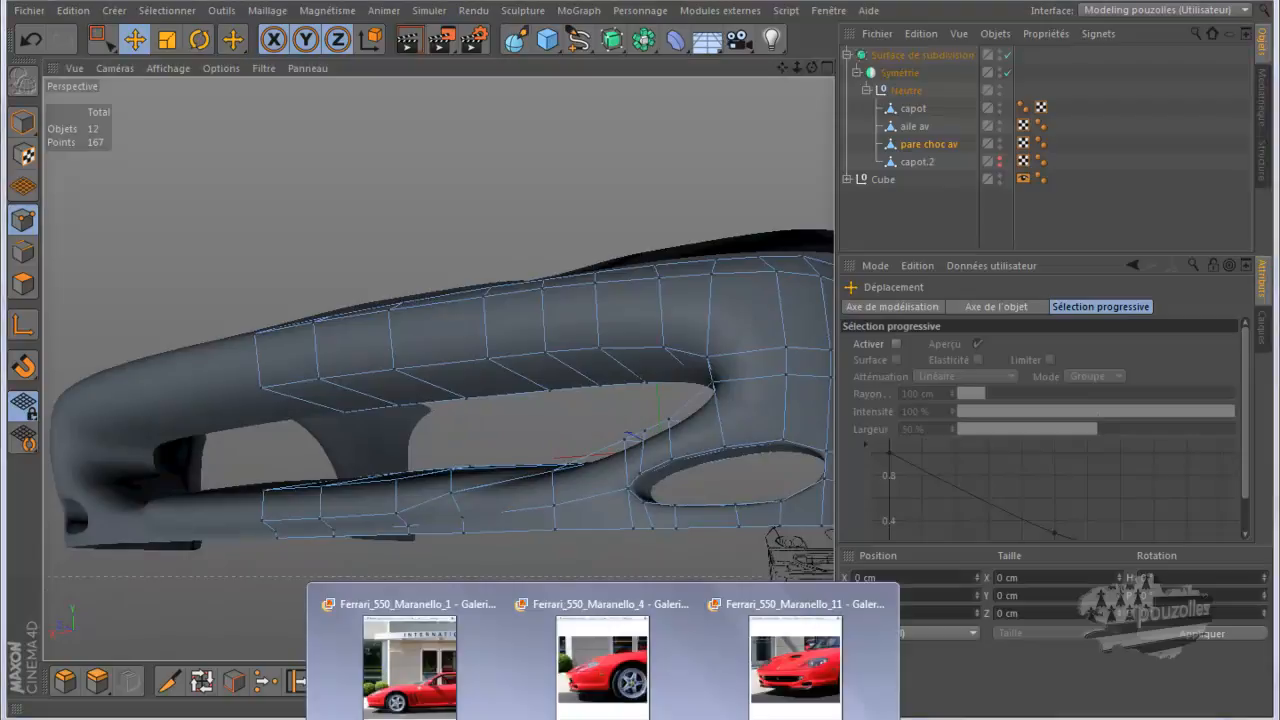
left_click(776, 700)
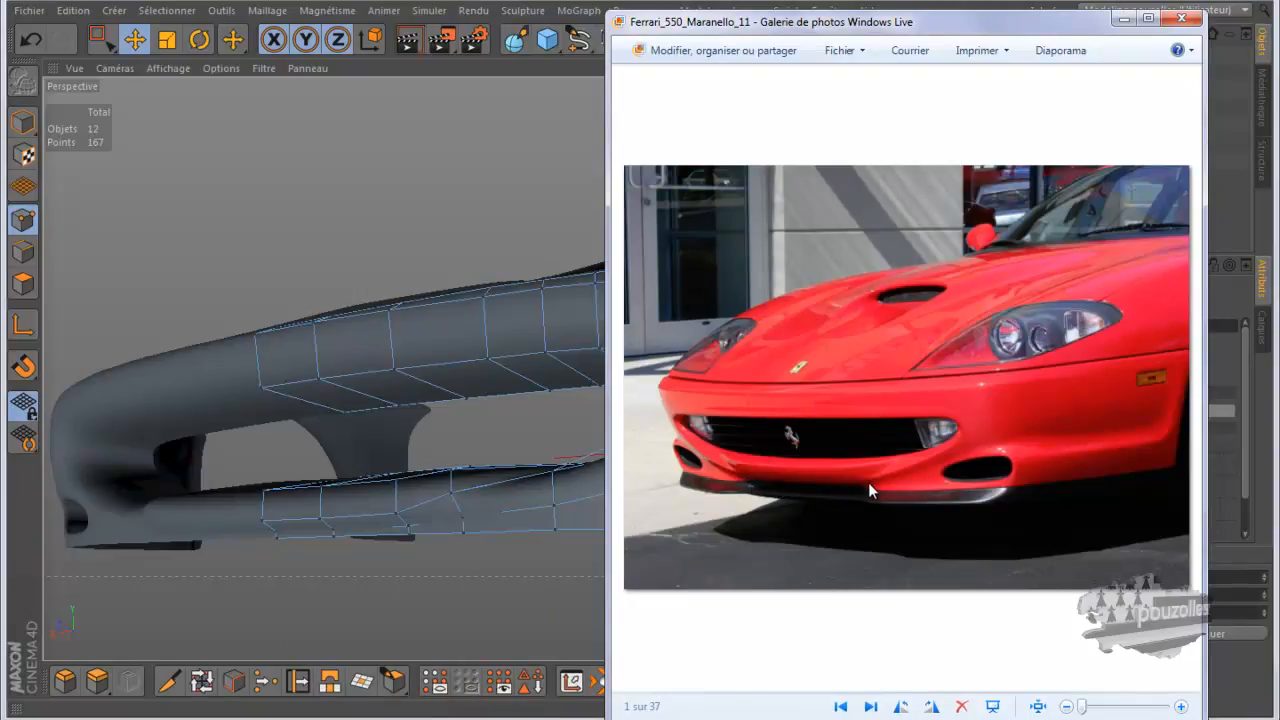
left_click(1137, 22)
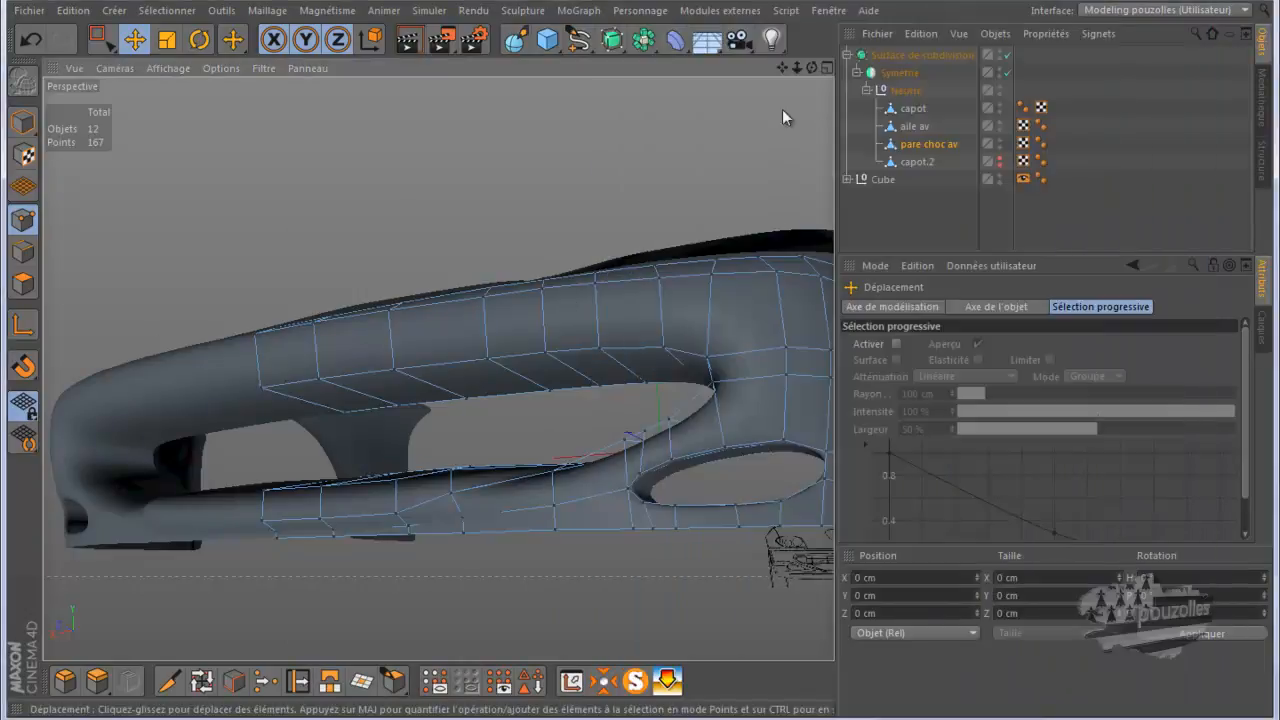
left_click_drag(809, 66, 641, 362)
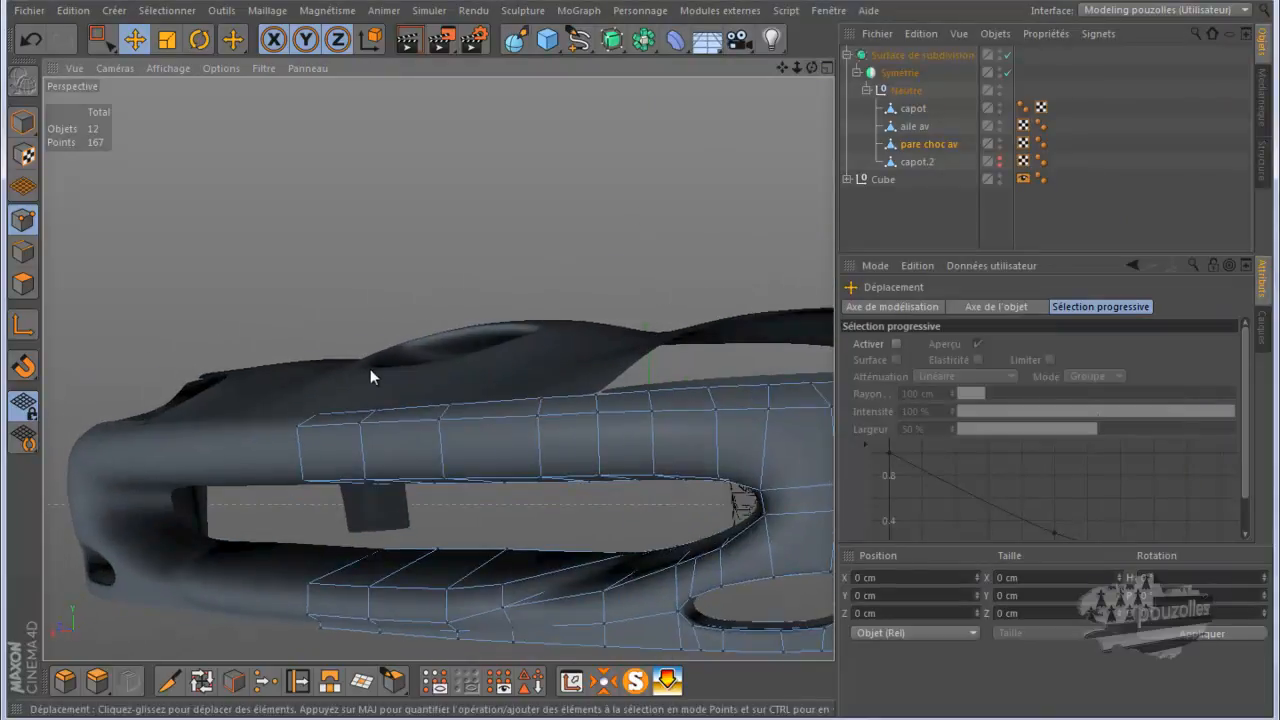
left_click_drag(551, 284, 371, 366)
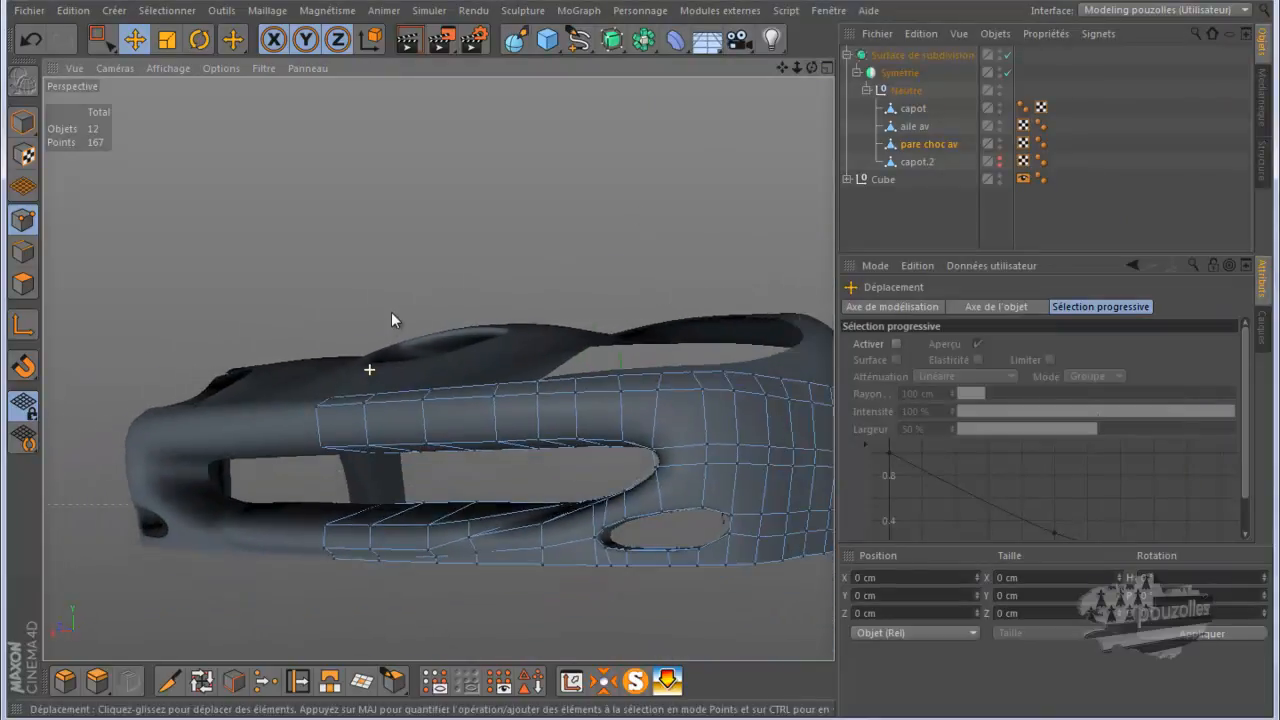
Step: With Surface de subdivision disabled, cut a line across the narrow inner strip at the grille opening's lower outer corner using Couteau in Ligne mode
left_click(1008, 55)
left_click_drag(811, 68, 636, 347)
scroll(616, 575, "up", 5)
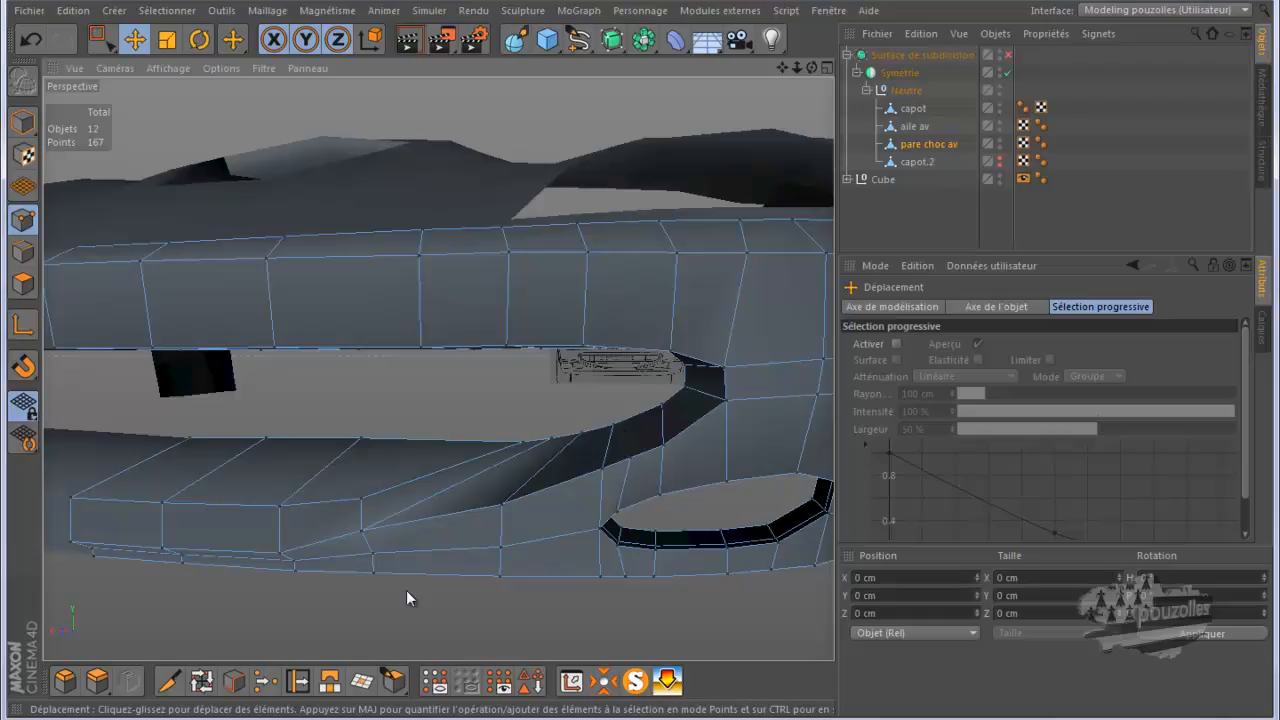
left_click(168, 681)
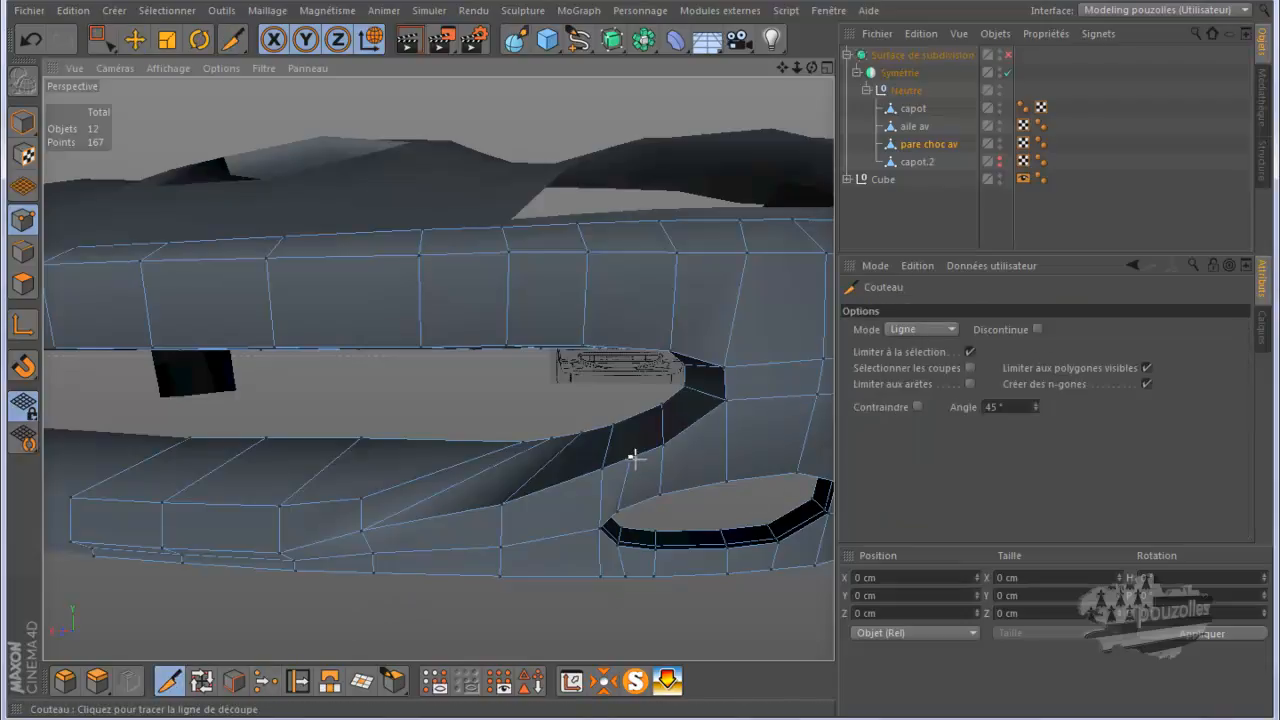
left_click_drag(632, 457, 630, 410)
key("space")
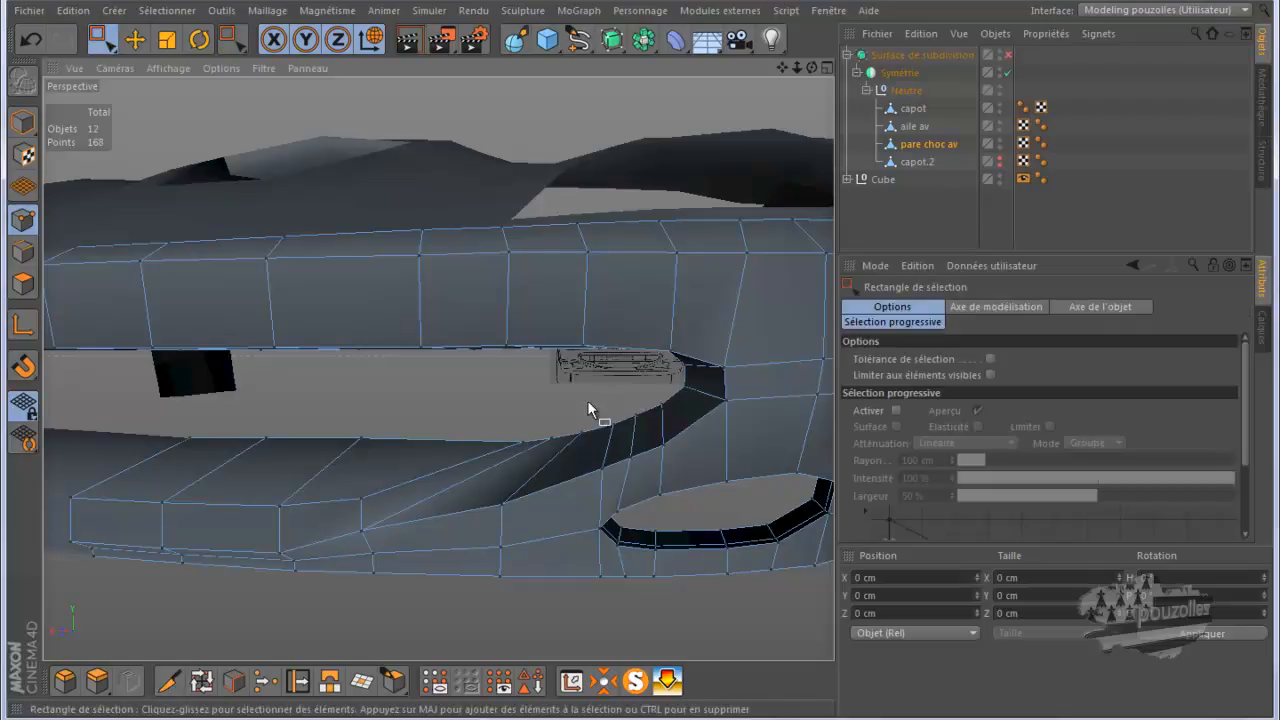
Step: Slide two points at the lower lip's outer end inward along their edges using Glissement, the first by 47.6 % and the second by 18.1 %
left_click_drag(813, 63, 646, 369)
scroll(632, 351, "down", 2)
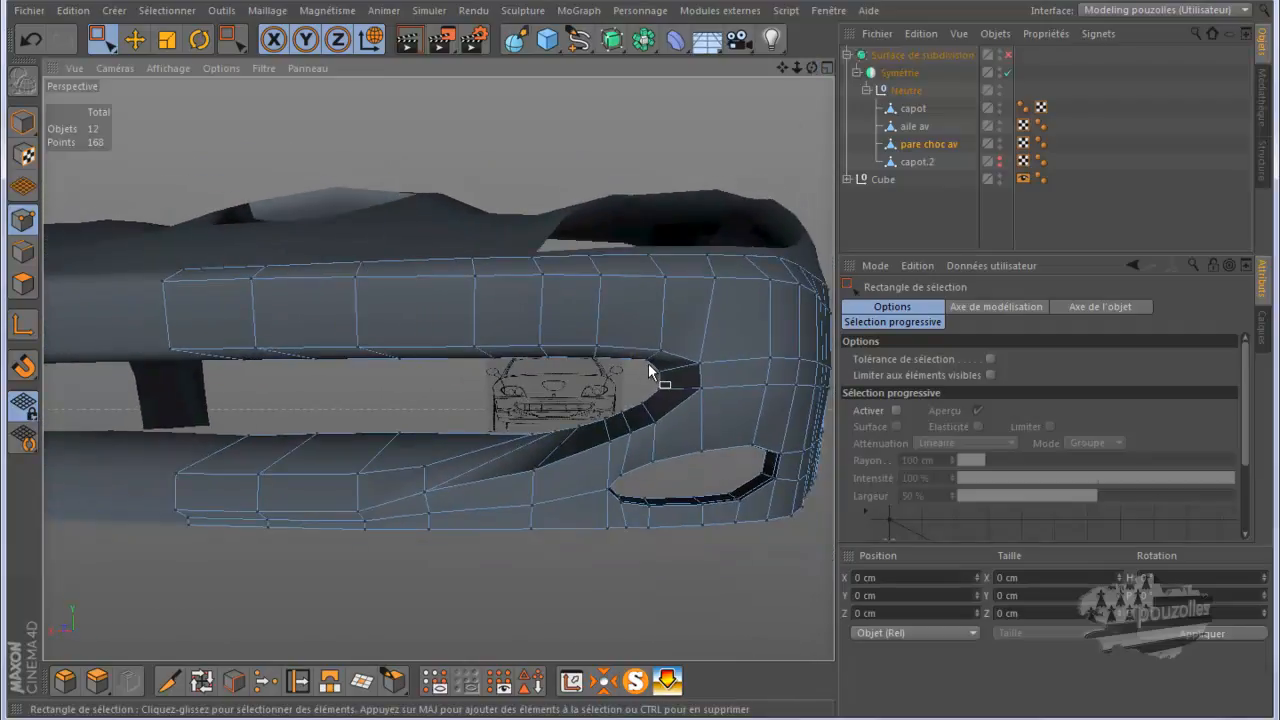
scroll(648, 363, "up", 2)
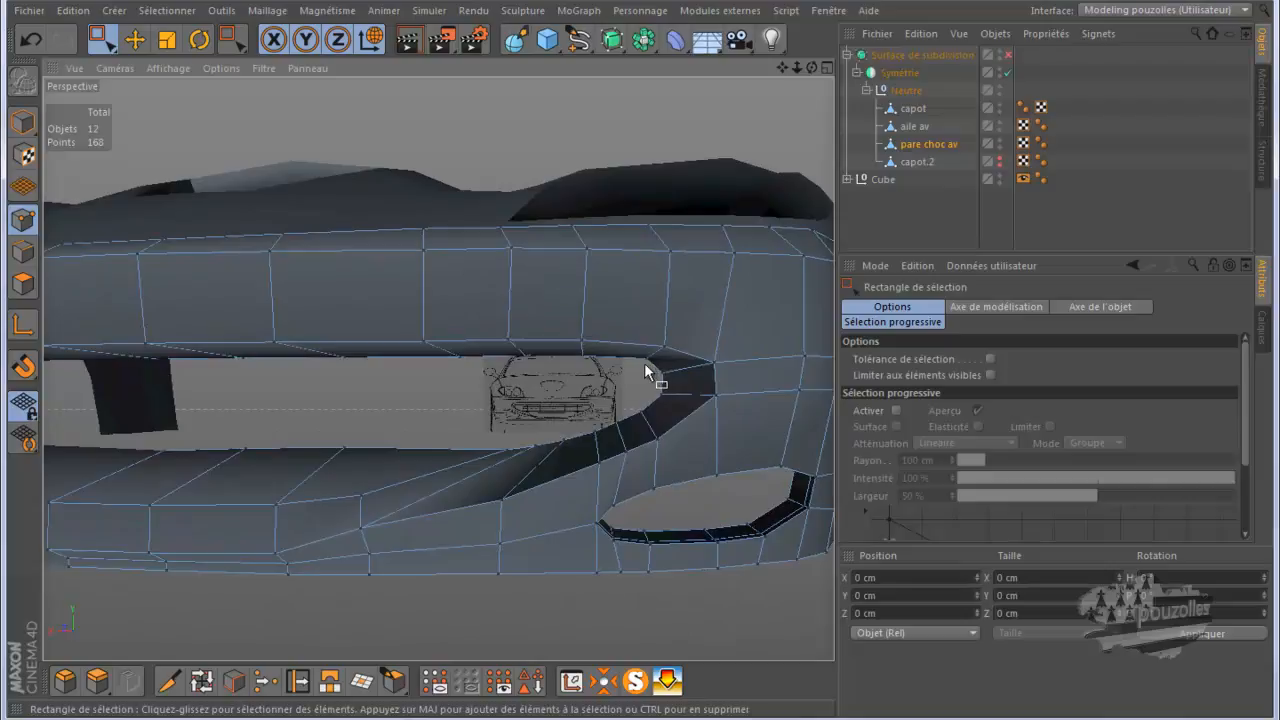
key("m")
key("o")
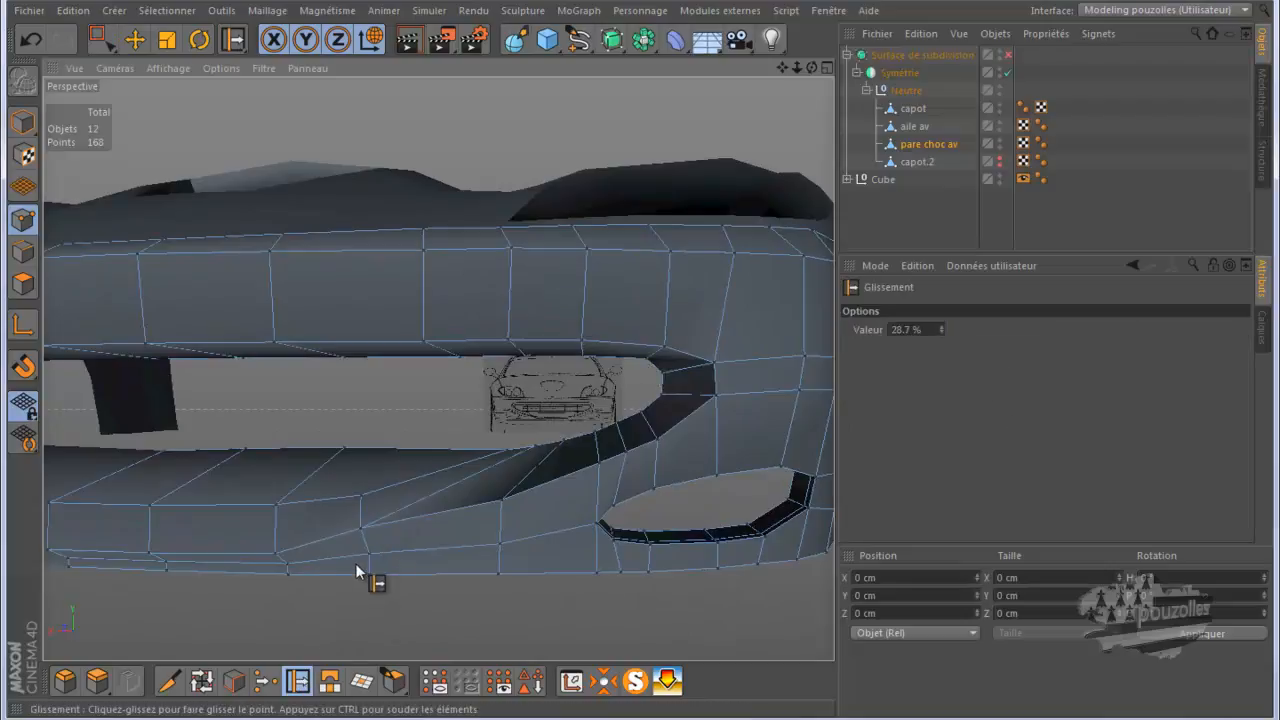
left_click_drag(348, 563, 348, 568)
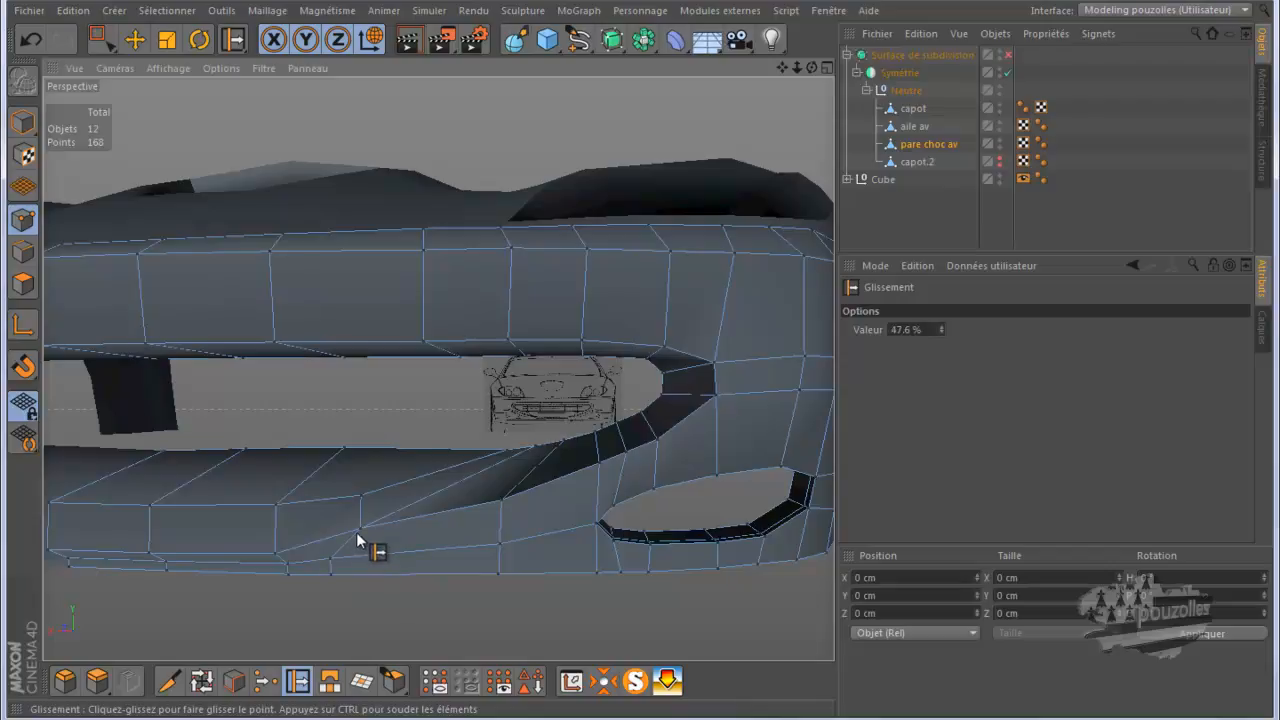
left_click_drag(360, 532, 349, 537)
Step: Move the points down the lower lip's outer end with Déplacement, placing the lowest at about Y -302.2 cm, Z 491.7 cm
left_click_drag(808, 66, 640, 360)
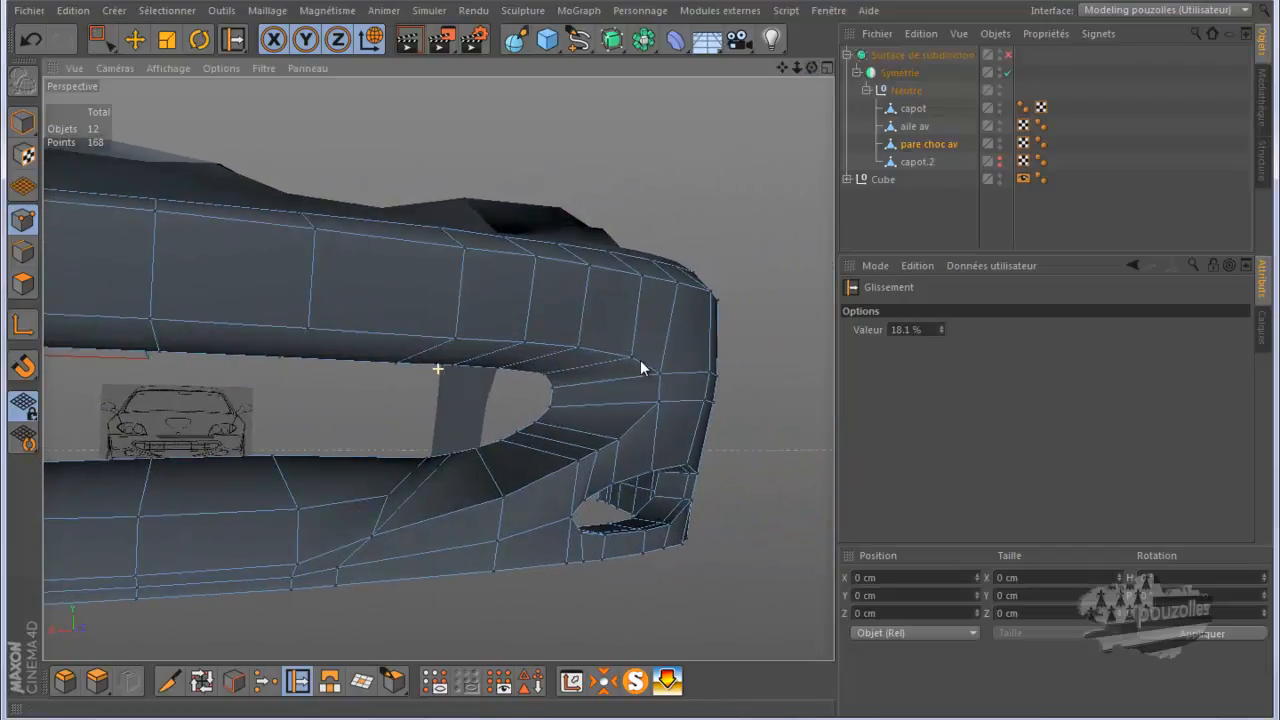
left_click(137, 41)
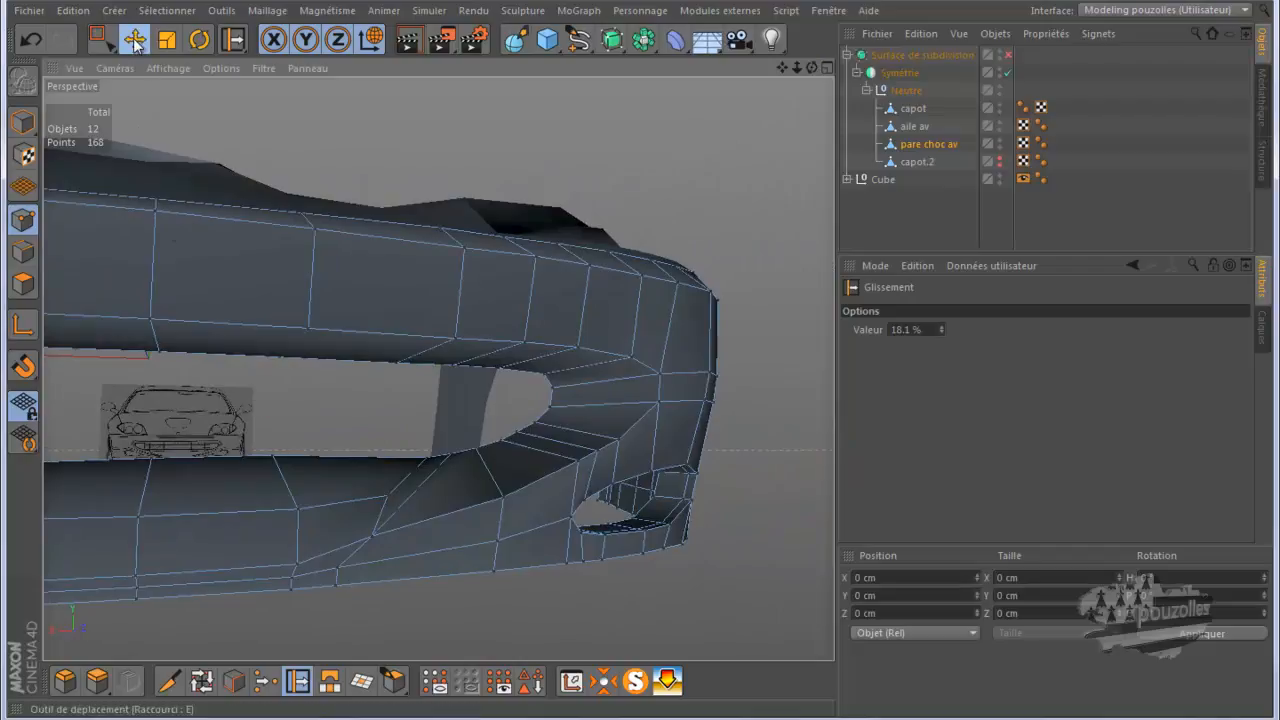
left_click(374, 535)
left_click_drag(293, 545, 286, 545)
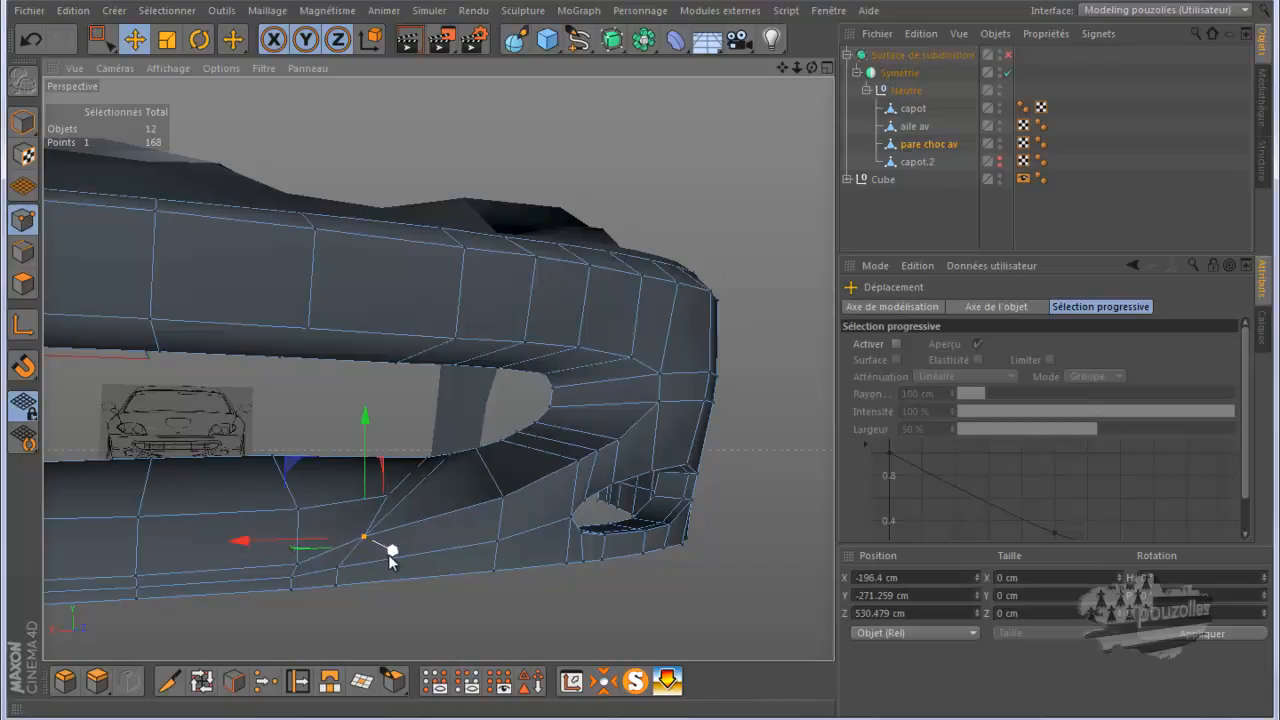
left_click_drag(391, 557, 352, 576)
left_click(340, 569)
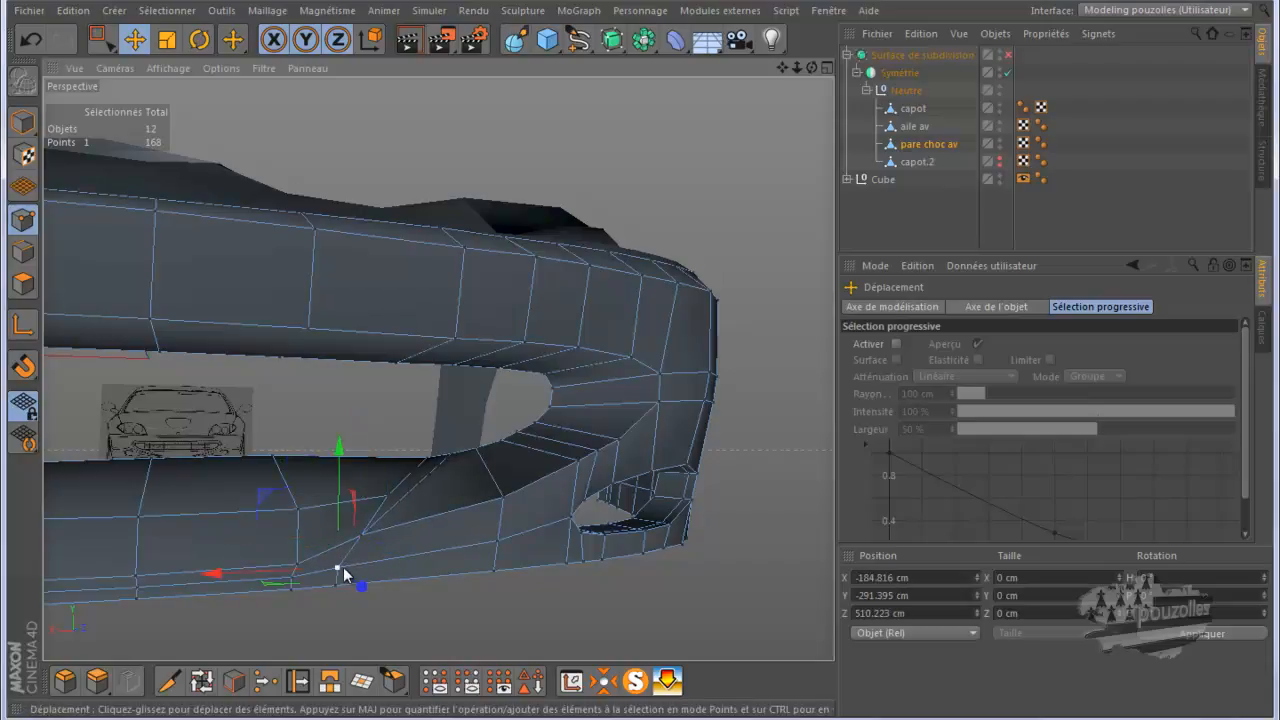
mouse_move(360, 587)
left_mouse_down()
mouse_move(340, 586)
mouse_move(356, 603)
left_mouse_up()
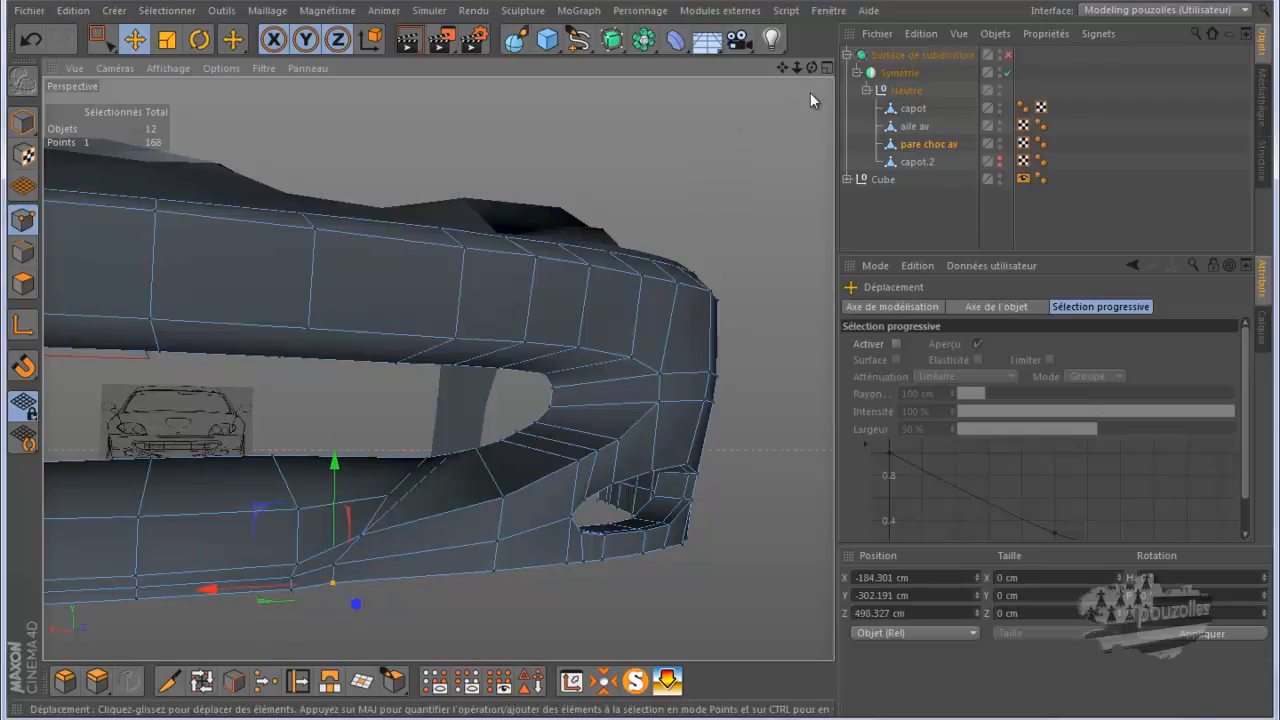
left_click_drag(812, 67, 593, 447)
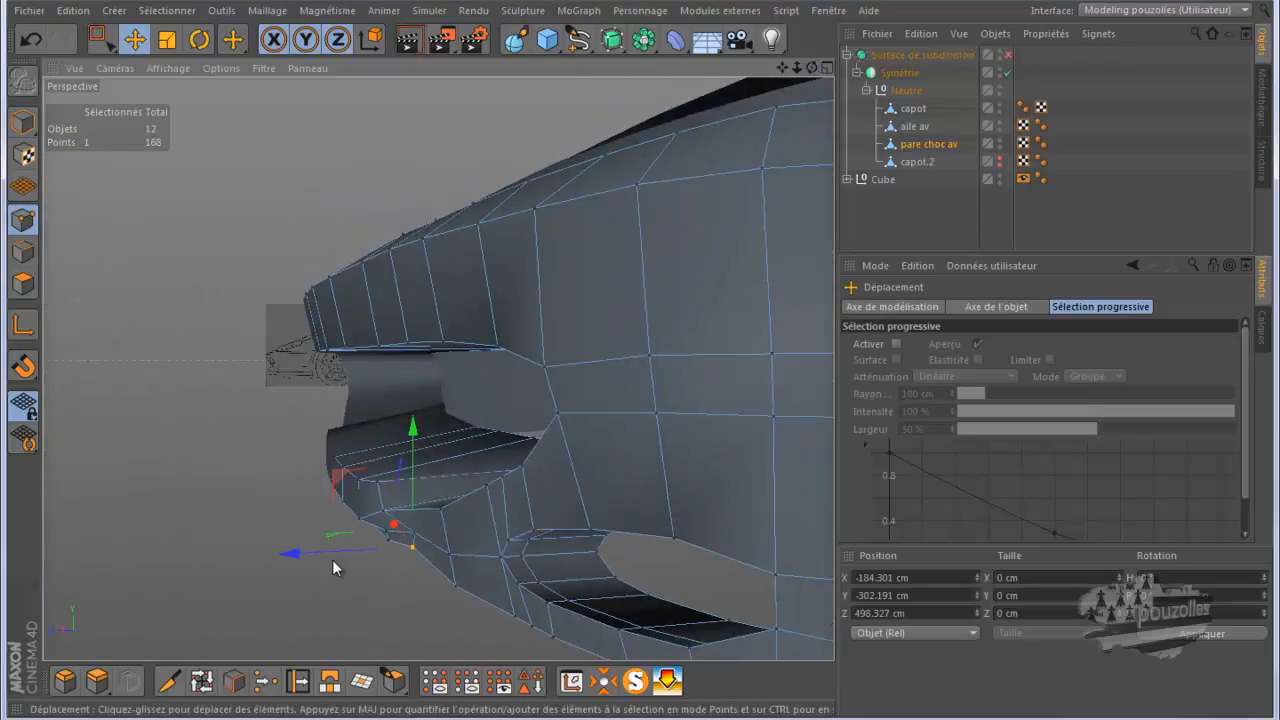
left_click_drag(306, 558, 315, 560)
left_click_drag(812, 68, 634, 361)
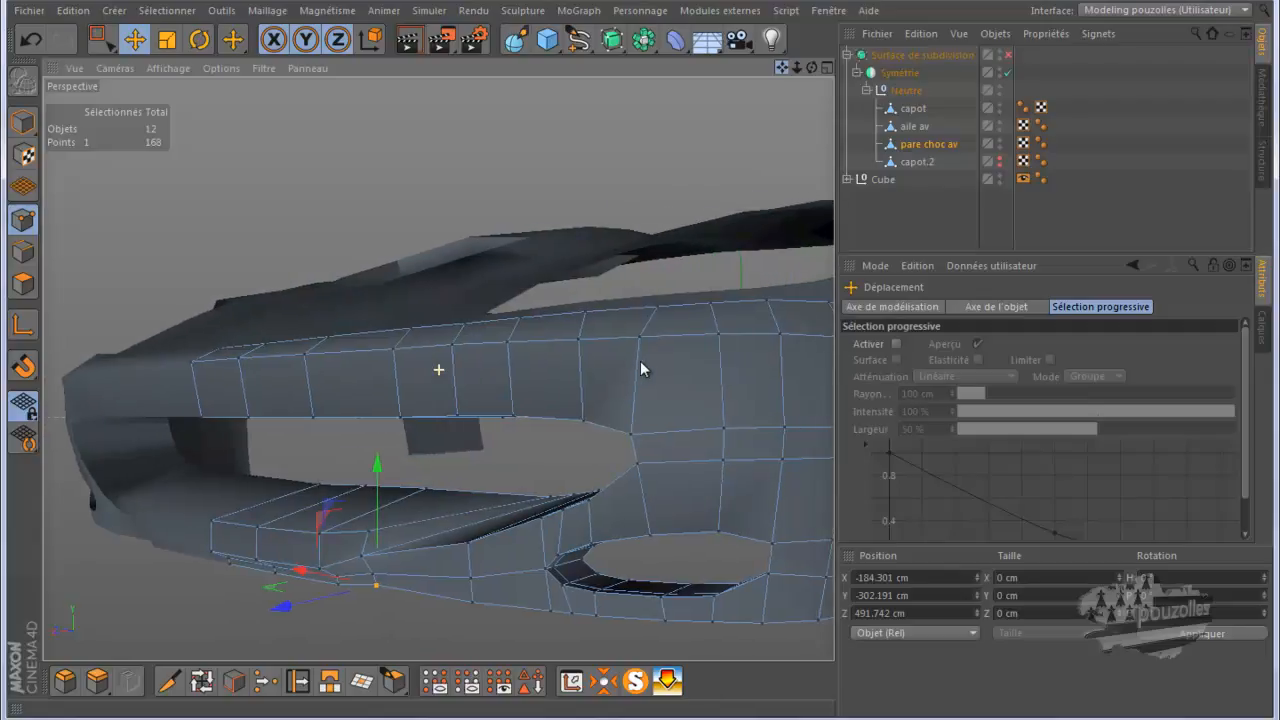
Step: Add a Couteau loop cut in Boucle mode at 24.374 % beside the lip's outer end, and inspect the smoothed result
left_click_drag(816, 65, 642, 362)
left_click_drag(812, 67, 645, 362)
left_click_drag(779, 64, 642, 361)
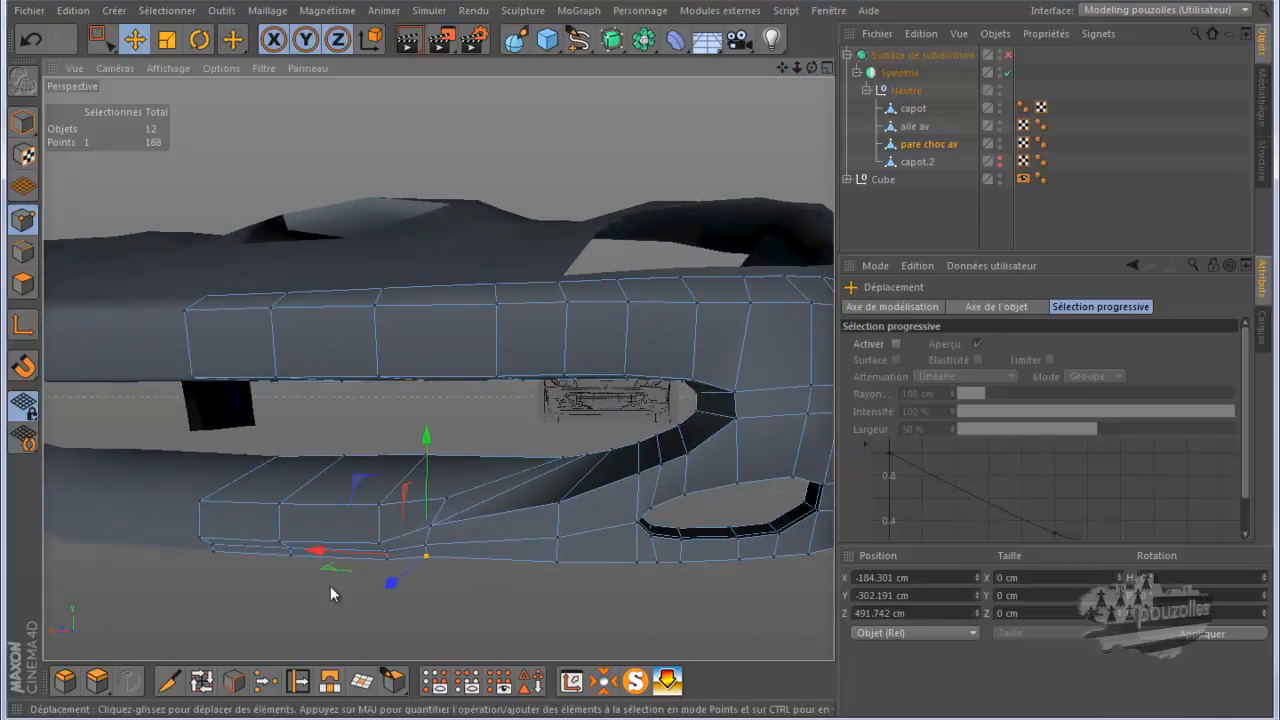
left_click(169, 680)
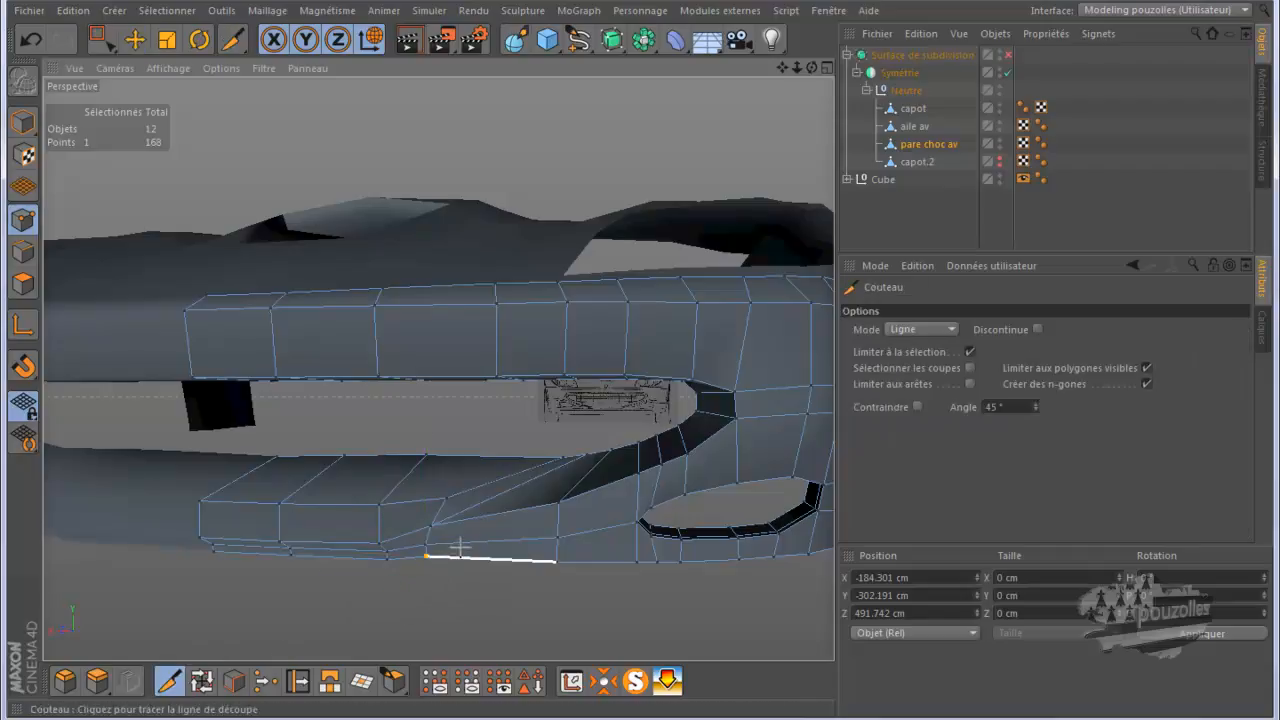
left_click(936, 325)
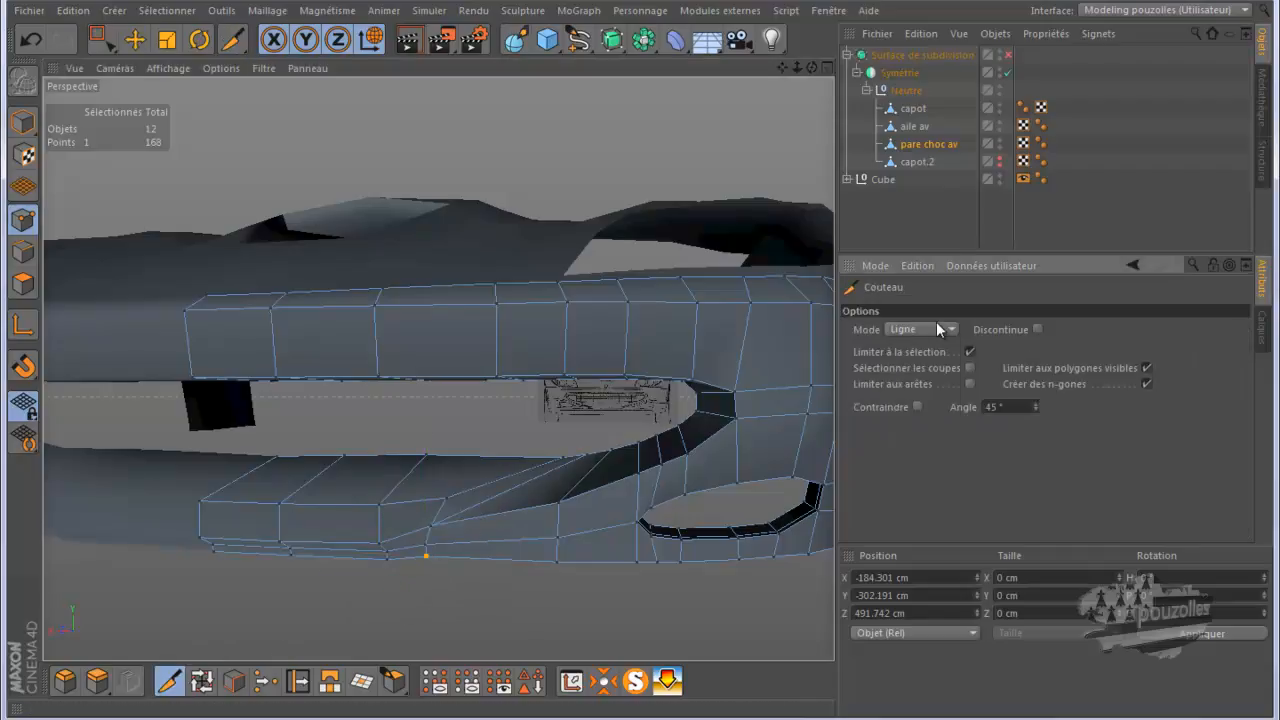
left_click(905, 403)
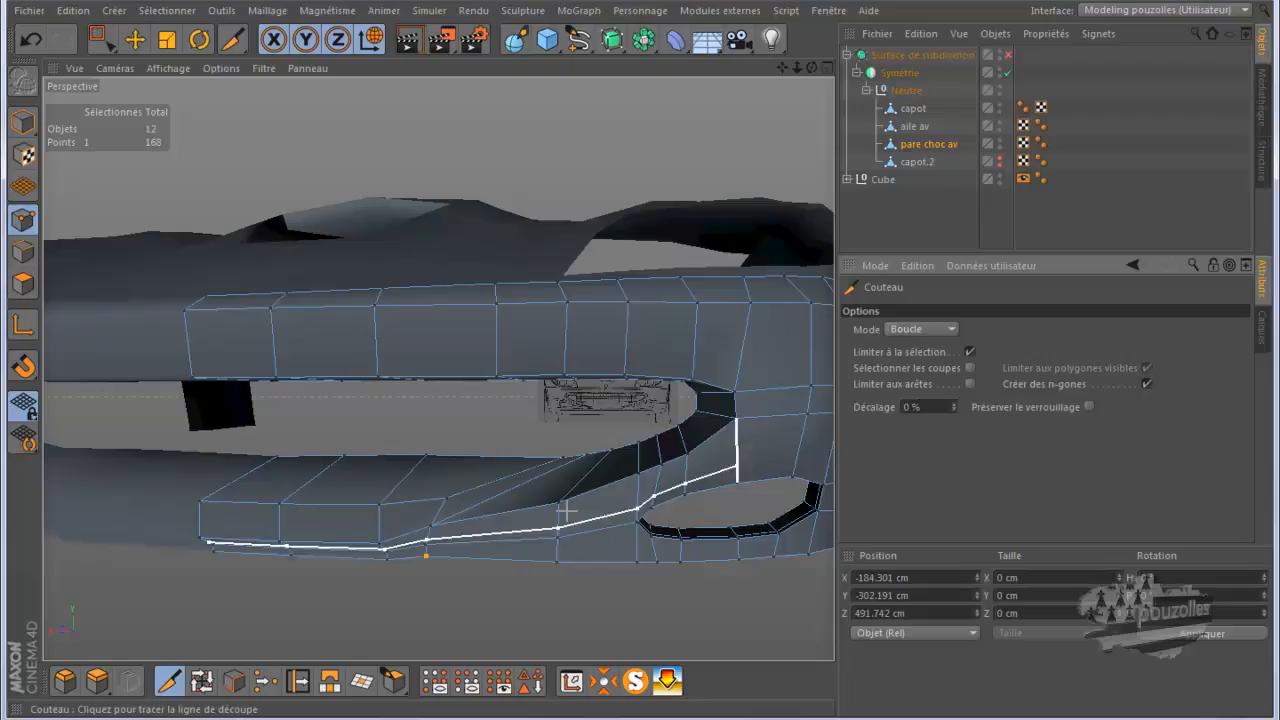
left_click(432, 553)
left_click(1008, 54)
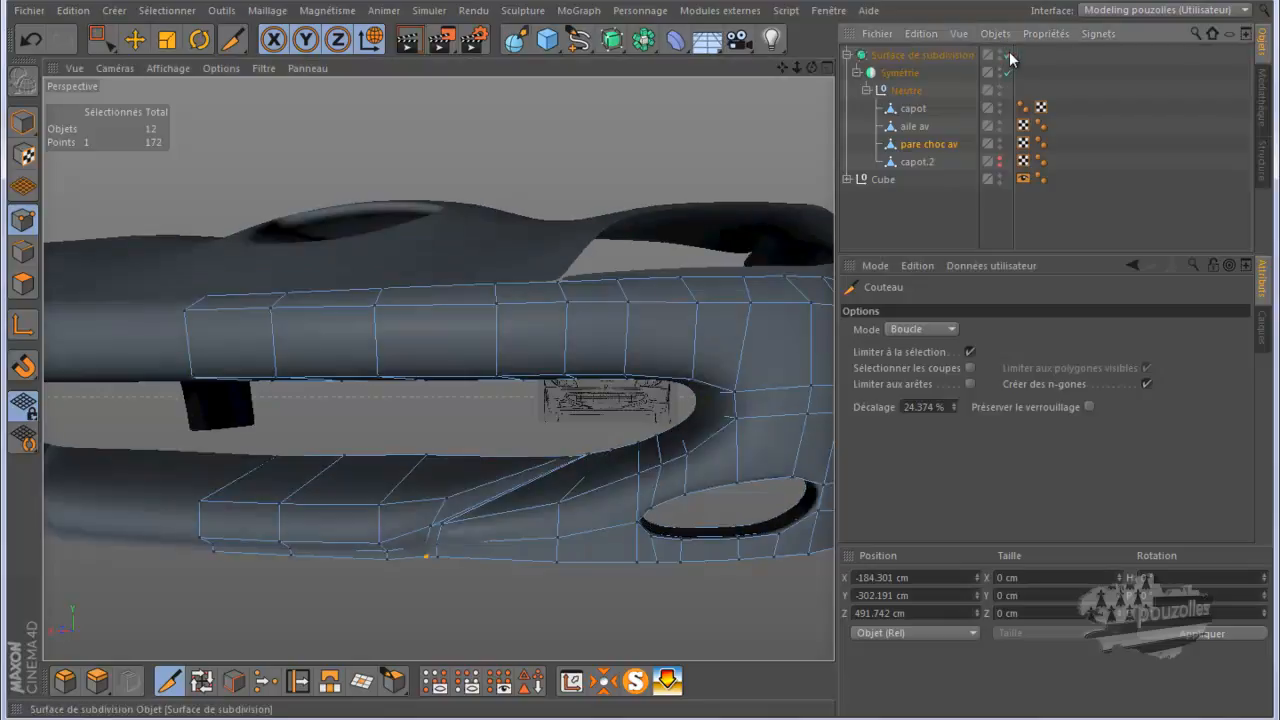
left_click_drag(809, 65, 640, 362)
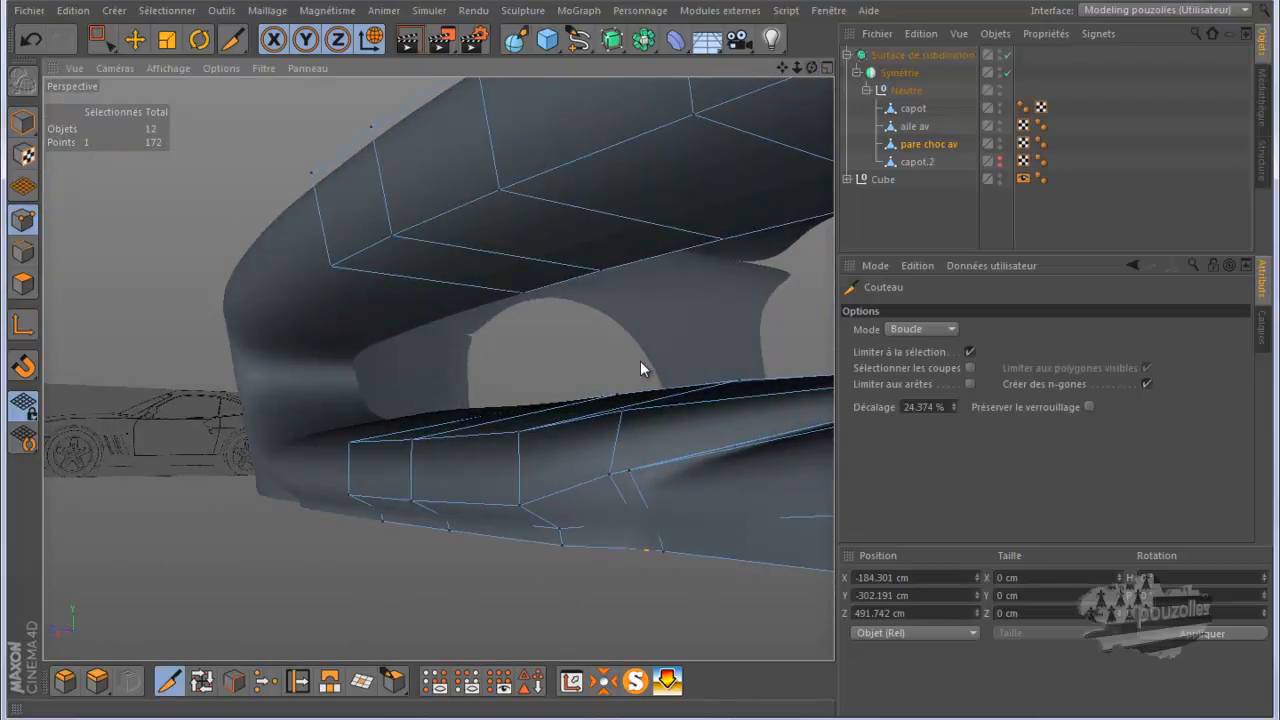
Step: With Surface de subdivision disabled, move the three front points of the lip's bottom edge back and up to about Y -299 cm, Z 498.1 cm
left_click(1007, 55)
left_click_drag(813, 69, 640, 359)
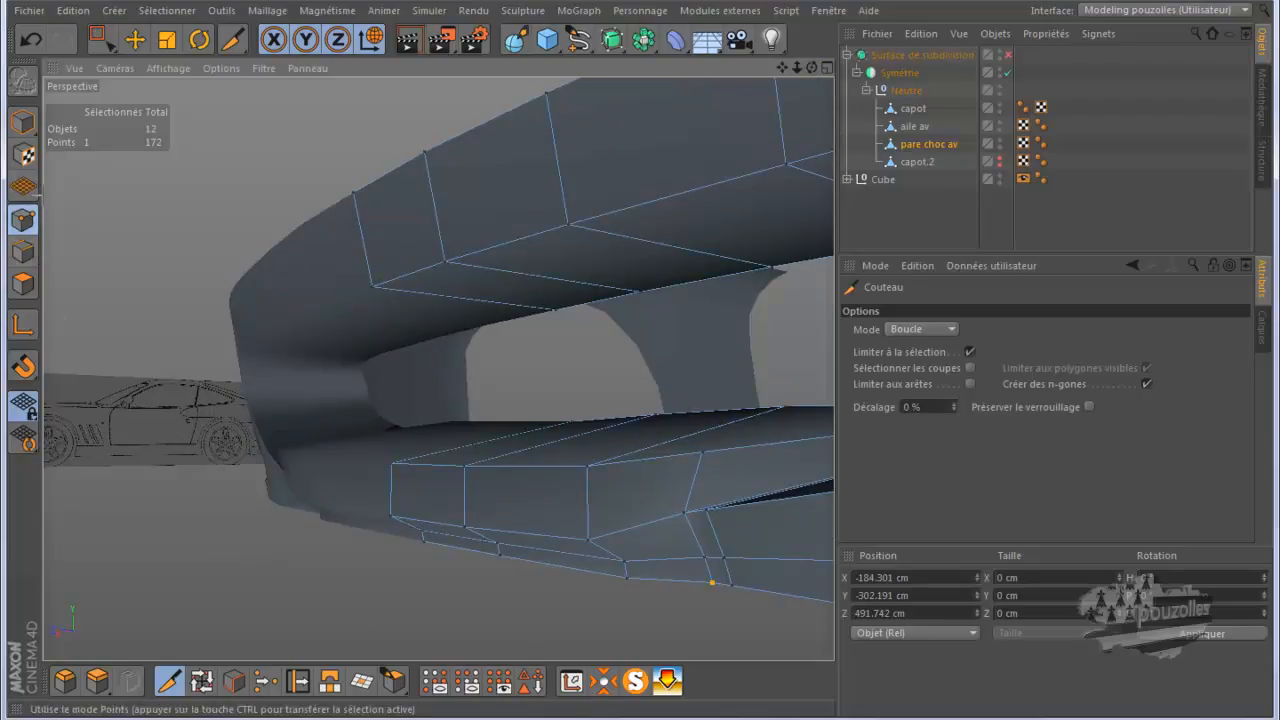
left_click_drag(100, 38, 150, 51)
left_click(433, 550)
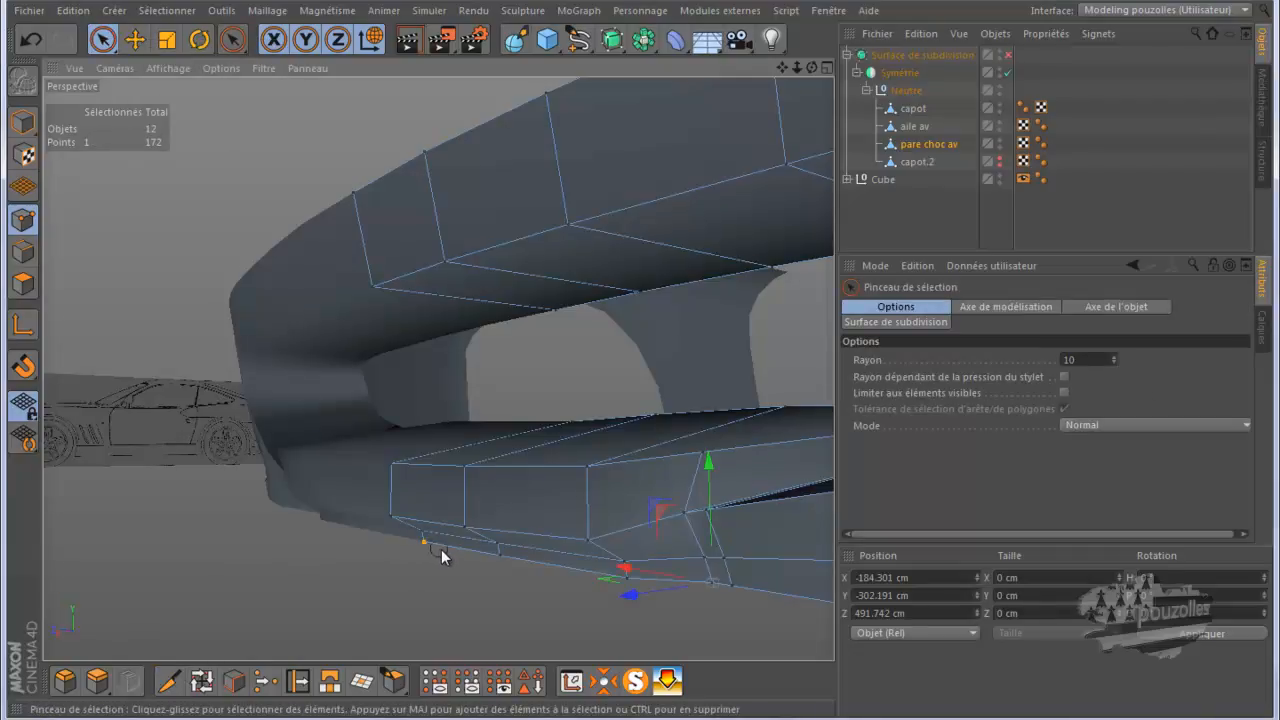
left_click(630, 580, "shift")
left_click_drag(811, 67, 640, 362)
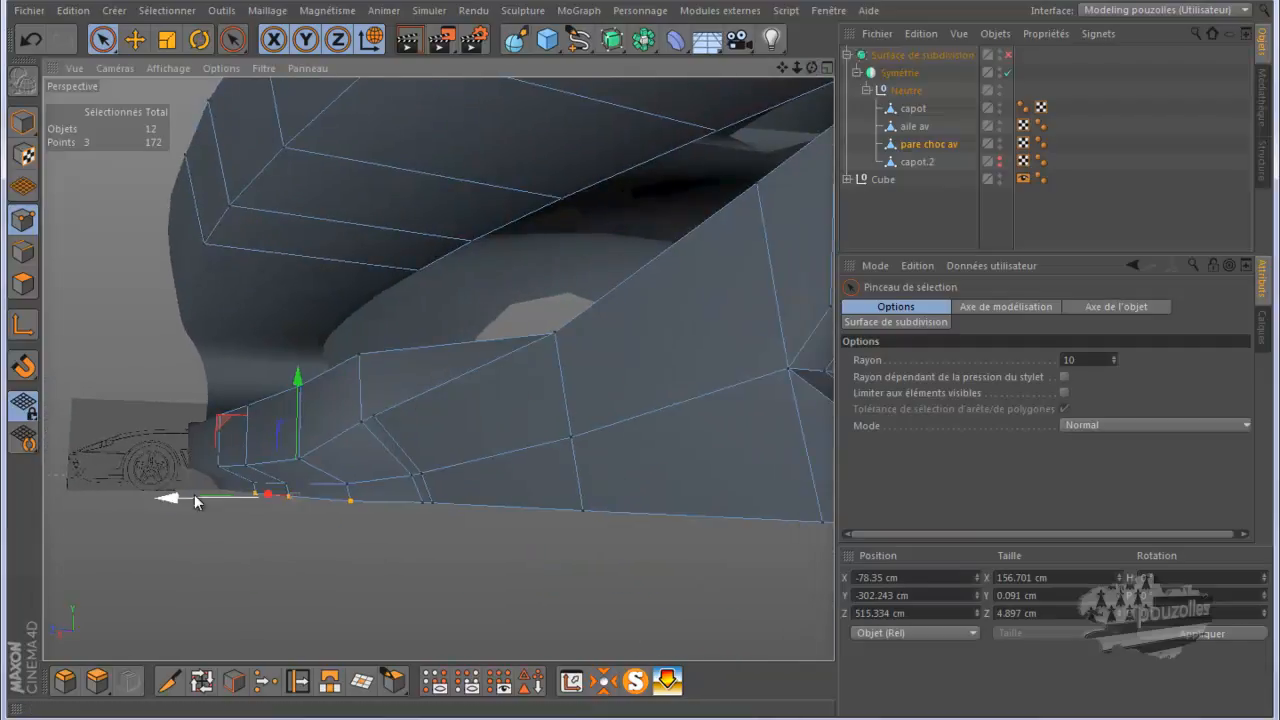
left_click_drag(178, 496, 210, 500)
left_click_drag(329, 374, 331, 365)
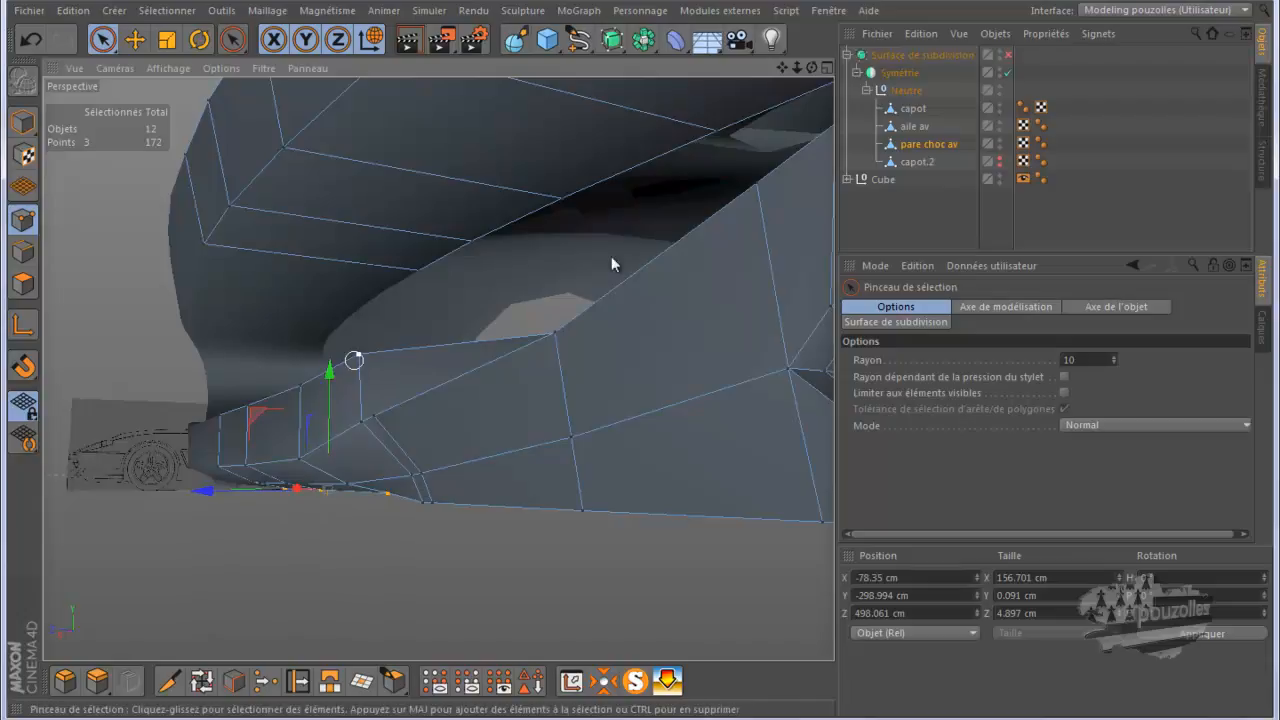
Step: Move the bottom point at the lip's outer end back to about Z 485.6 cm
scroll(645, 360, "up", 6)
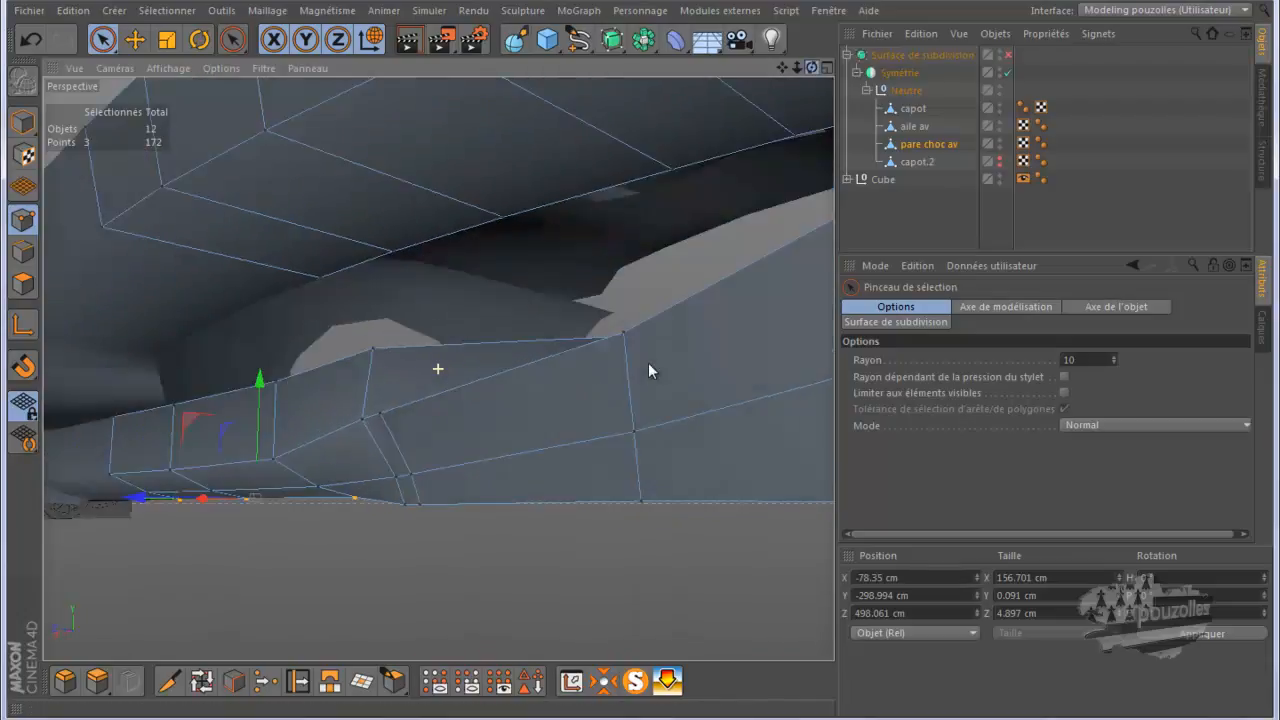
left_click_drag(642, 362, 636, 359, "alt")
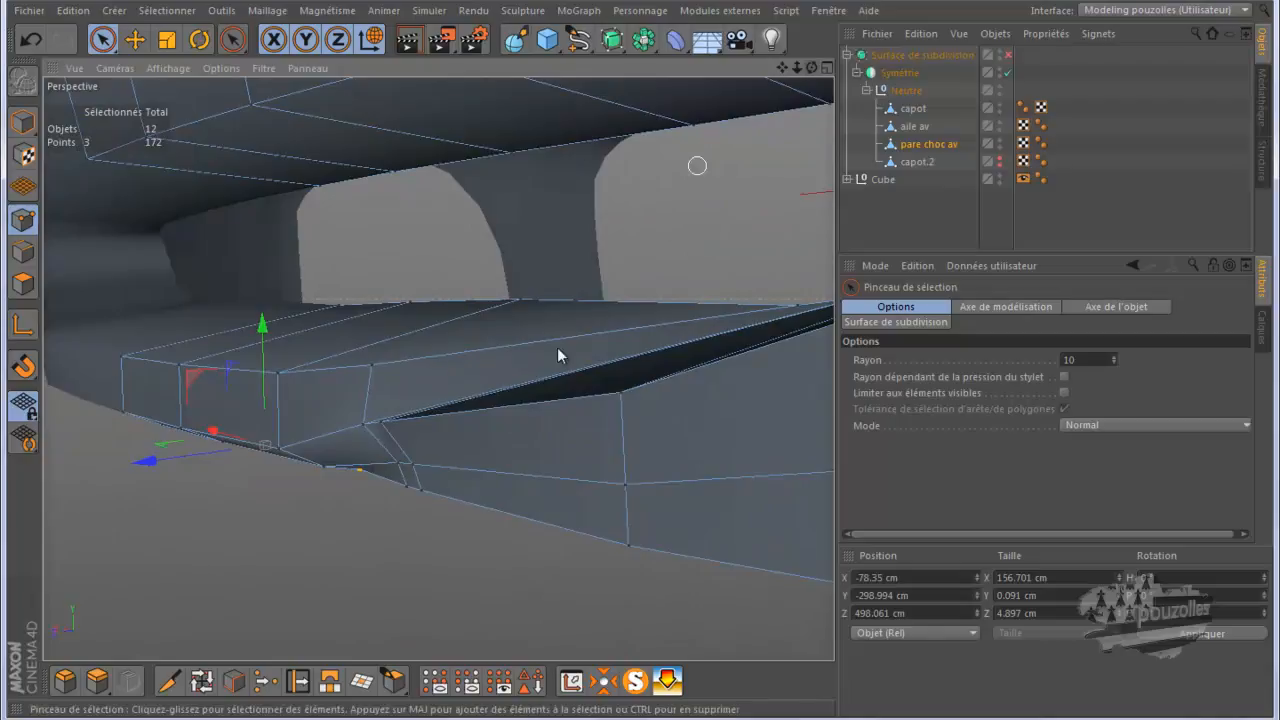
left_click(391, 500)
left_click(400, 492)
left_click_drag(308, 511, 324, 503)
left_click_drag(809, 69, 643, 362)
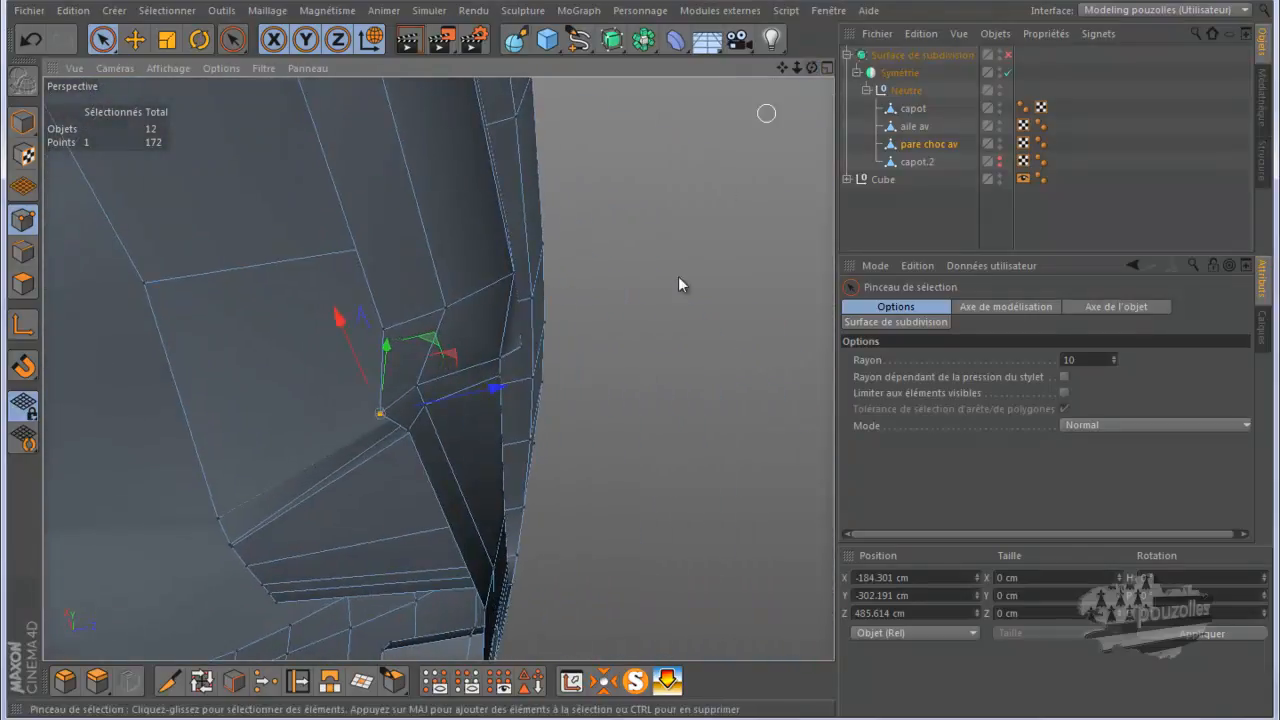
Step: Move the three front points of the lip's bottom edge back to about Z 488.8 cm
scroll(630, 472, "down", 6)
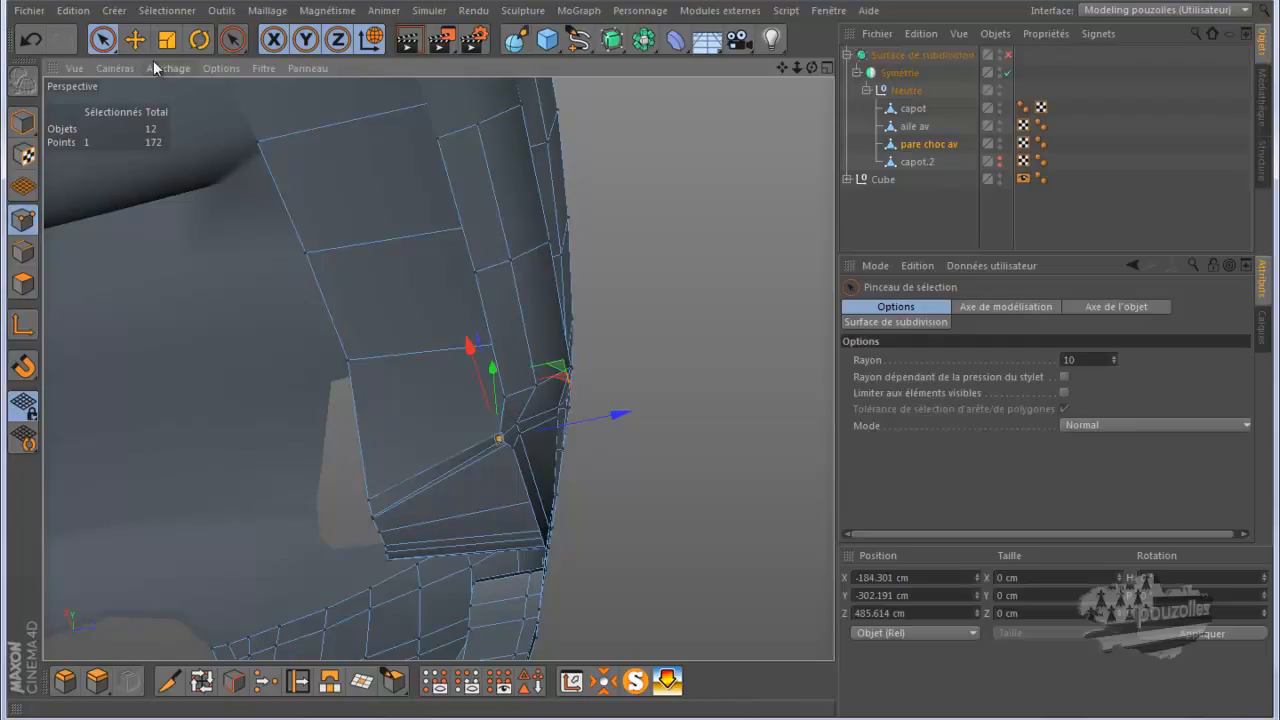
key("e")
left_click(437, 139)
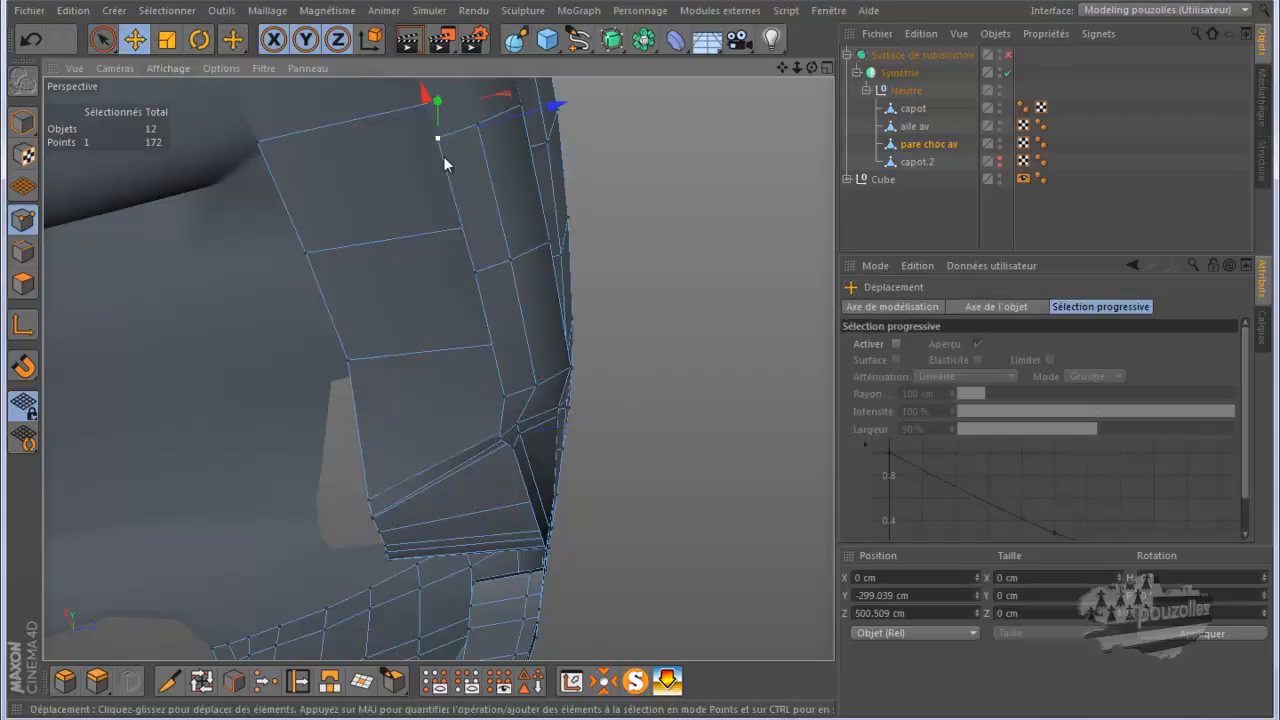
left_click(476, 272, "shift")
left_click(505, 396, "shift")
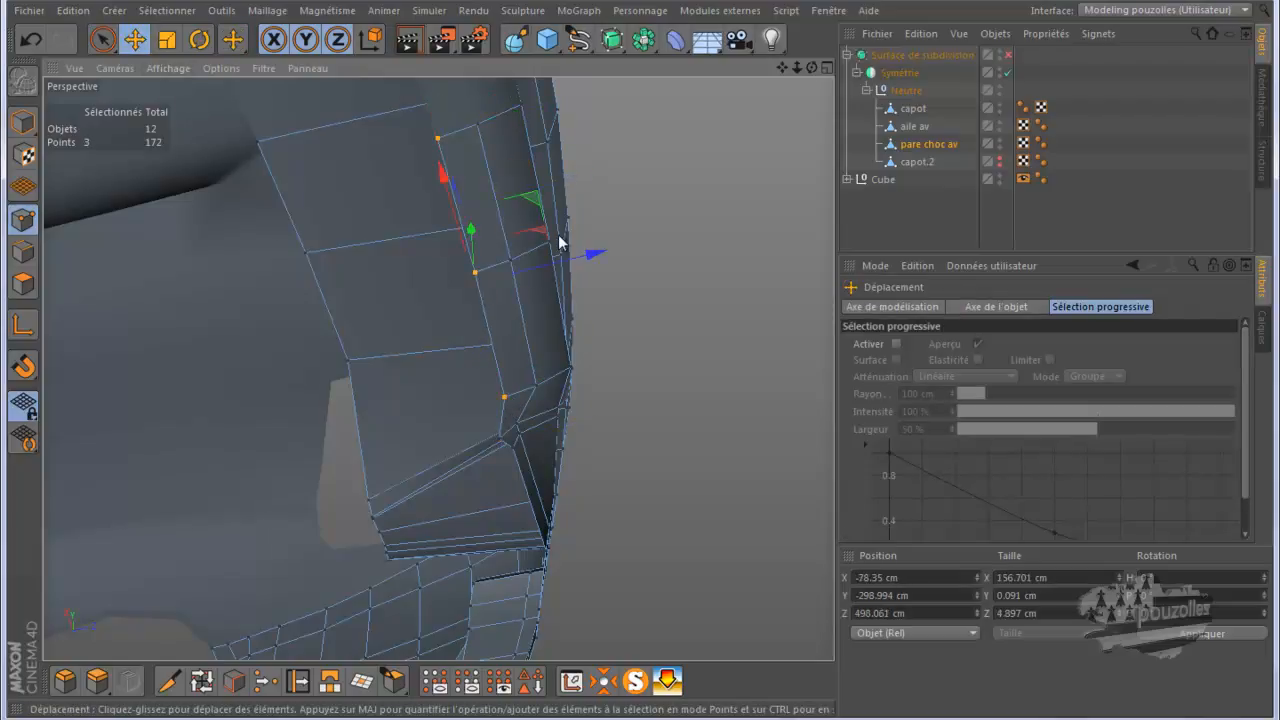
left_click_drag(591, 256, 574, 257)
Step: Re-enable Surface de subdivision and check the lower lip's profile against the side blueprint in the Gauche view
left_click_drag(811, 67, 632, 363)
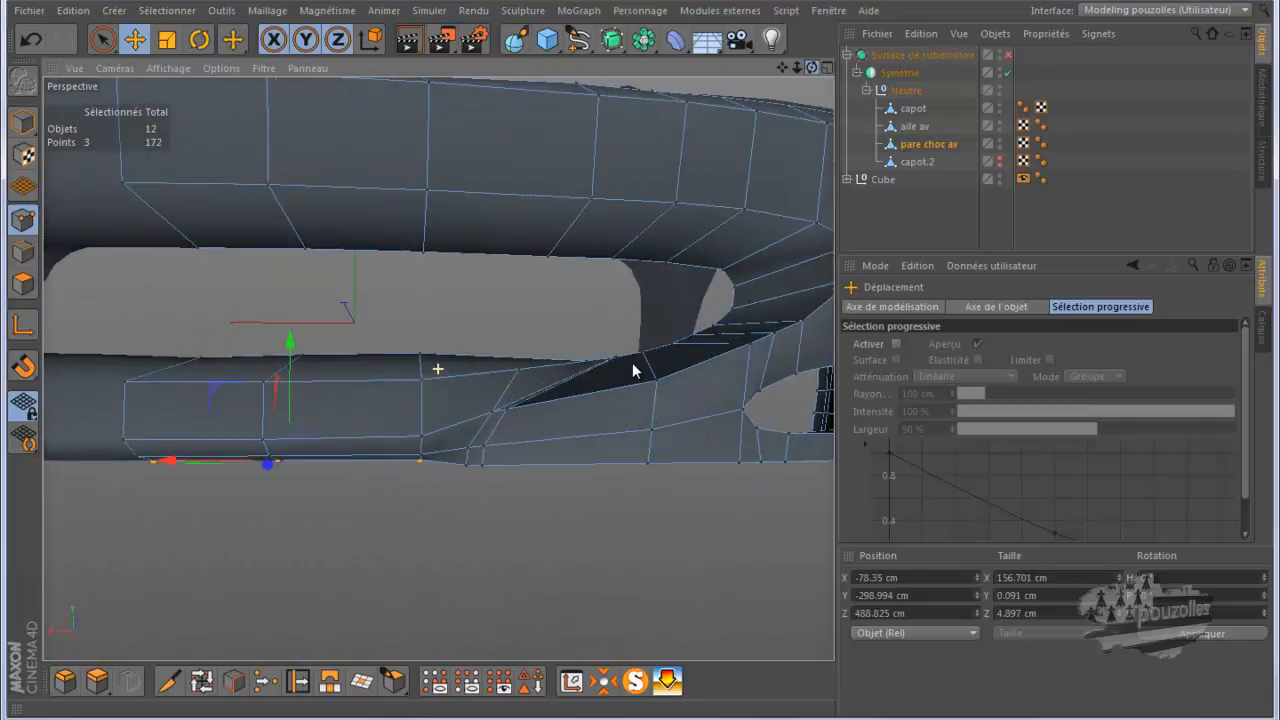
left_click(1008, 55)
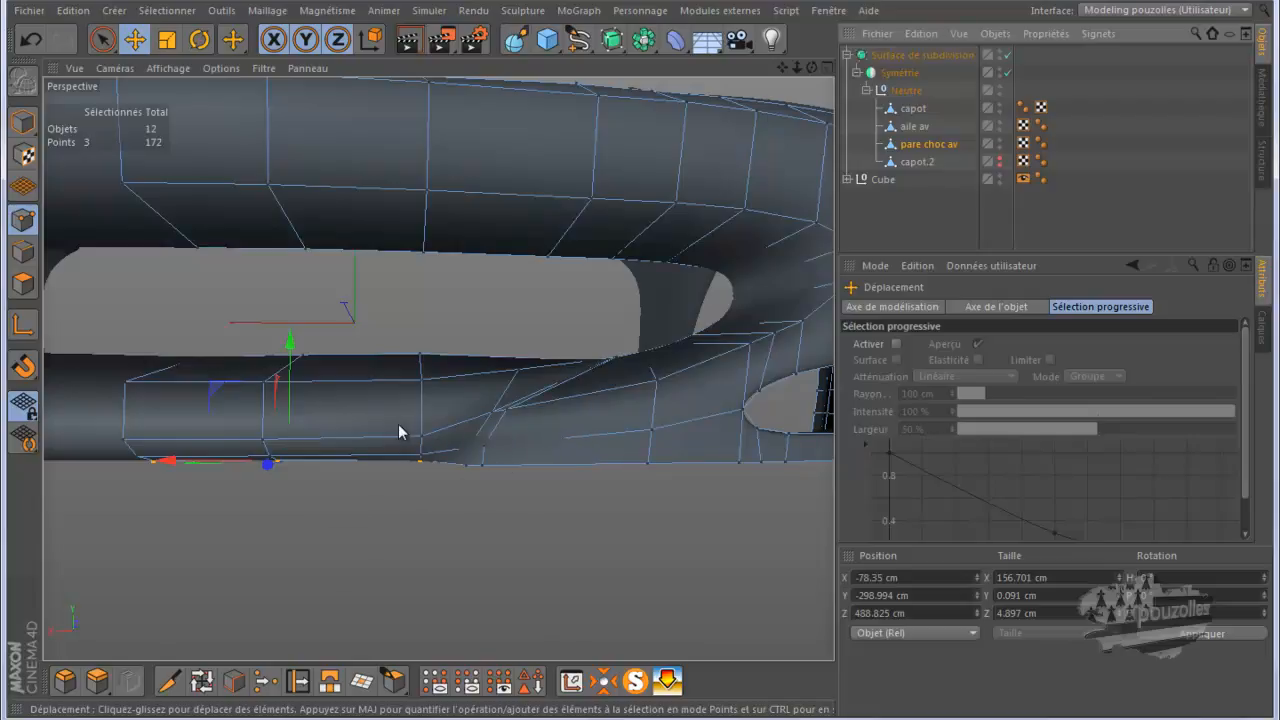
scroll(526, 449, "down", 5)
middle_click(500, 548)
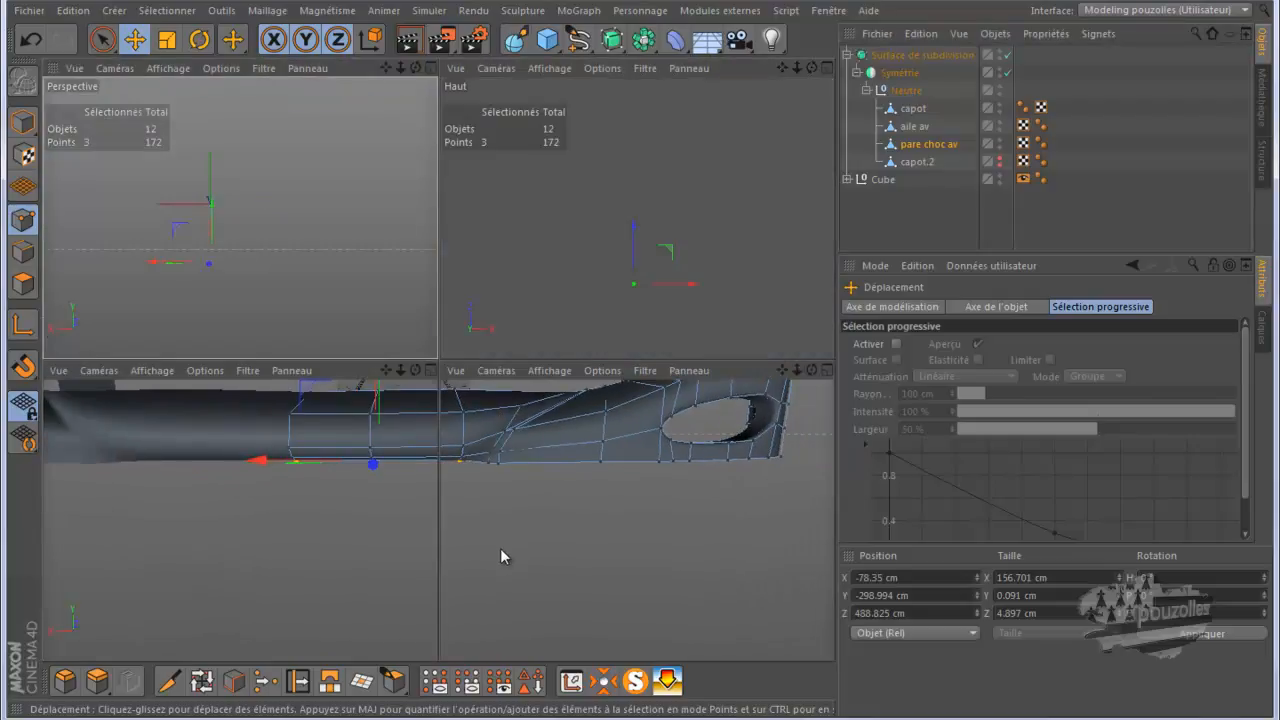
middle_click(300, 557)
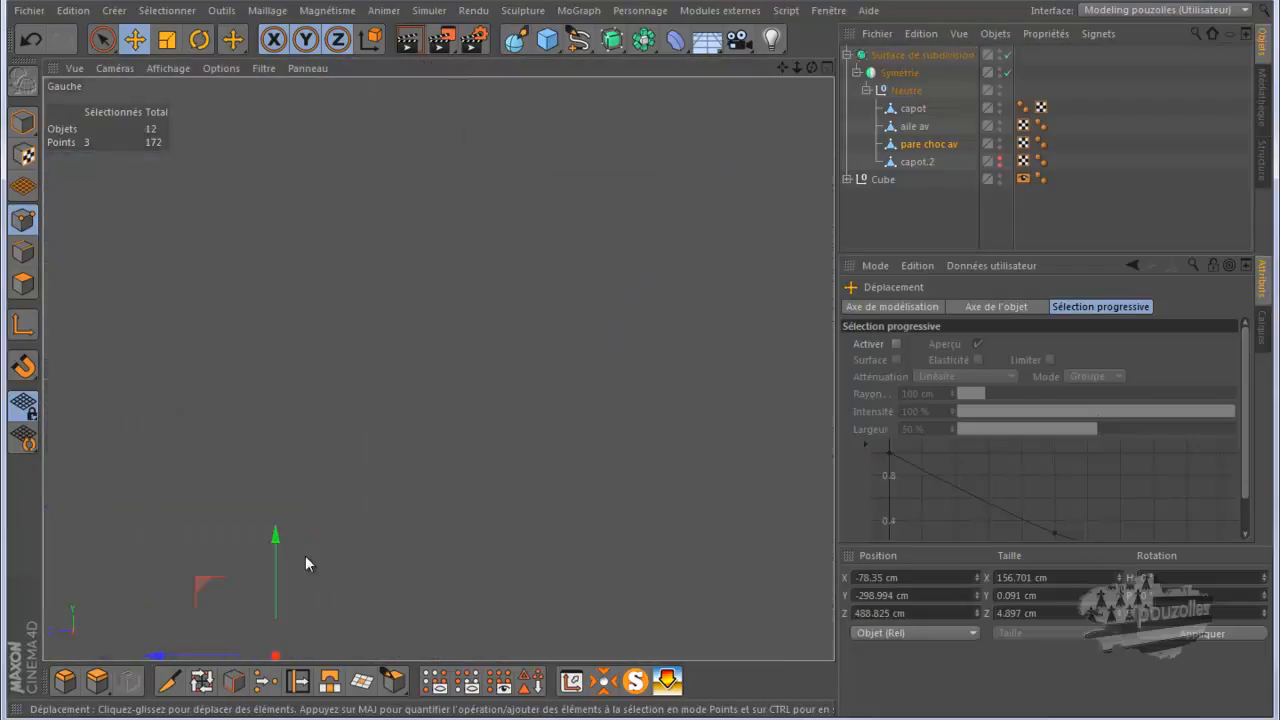
scroll(571, 266, "up", 5)
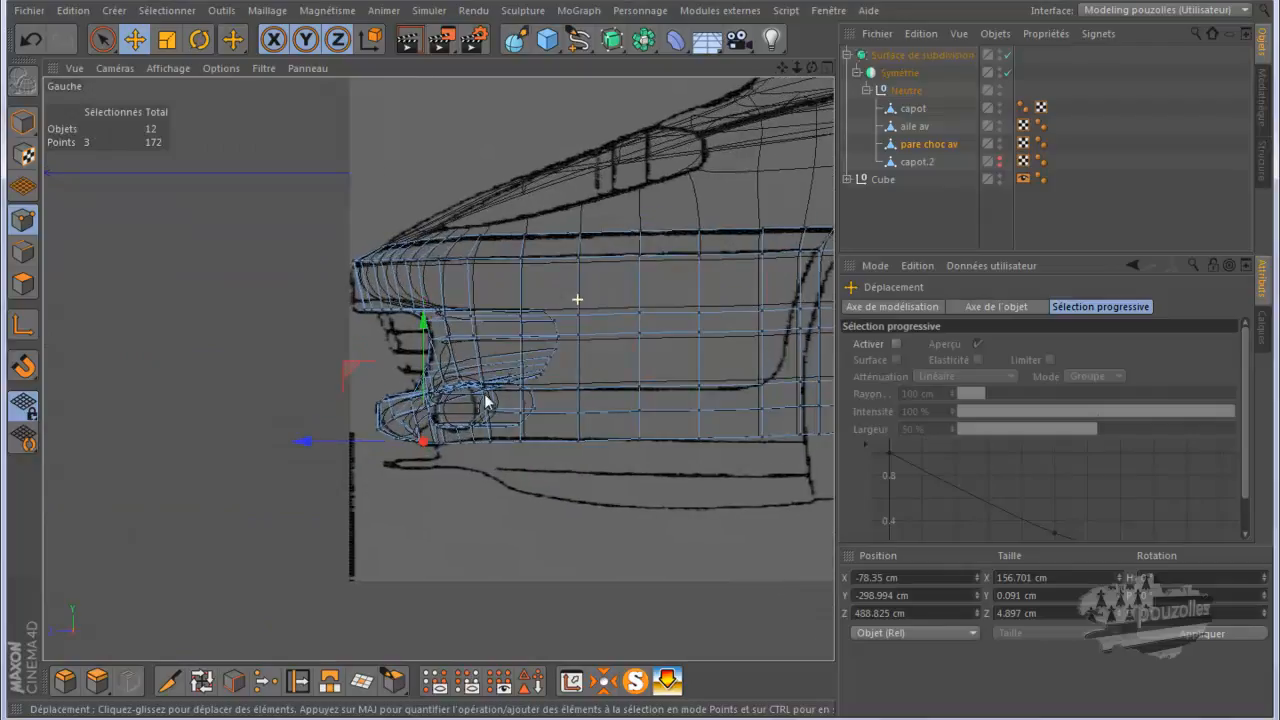
scroll(500, 406, "down", 3)
scroll(294, 554, "up", 3)
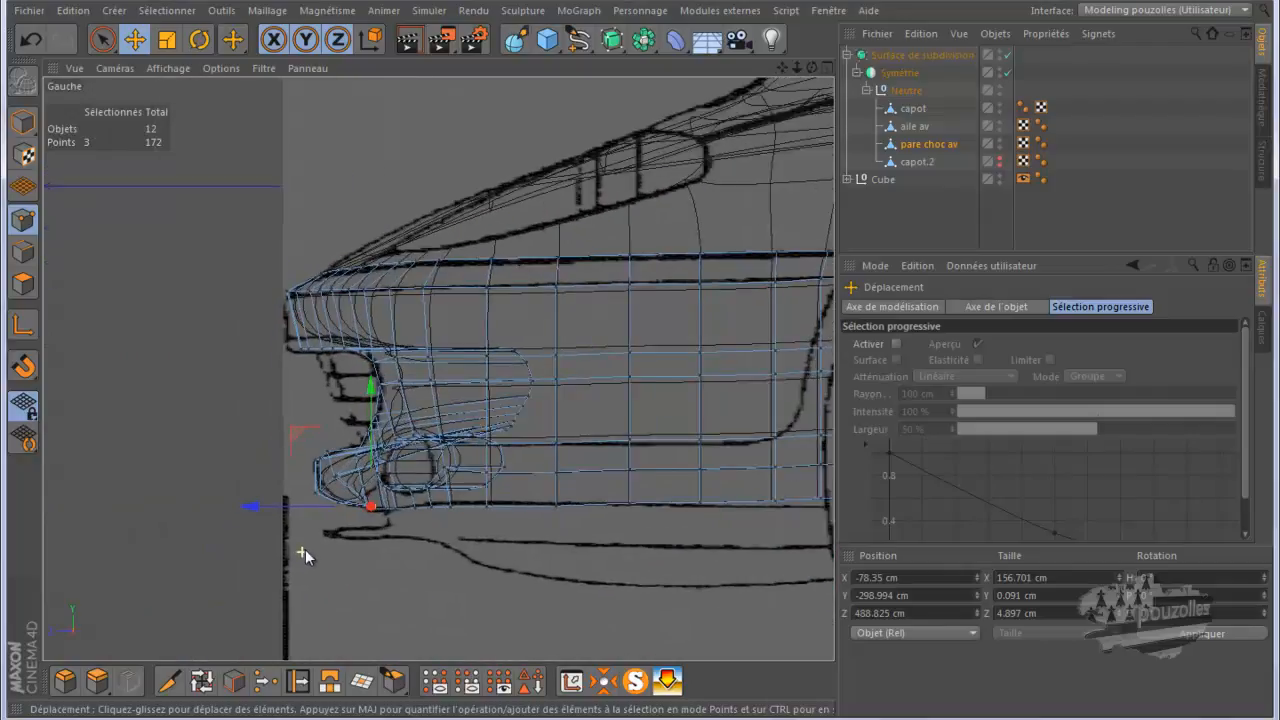
scroll(413, 513, "up", 3)
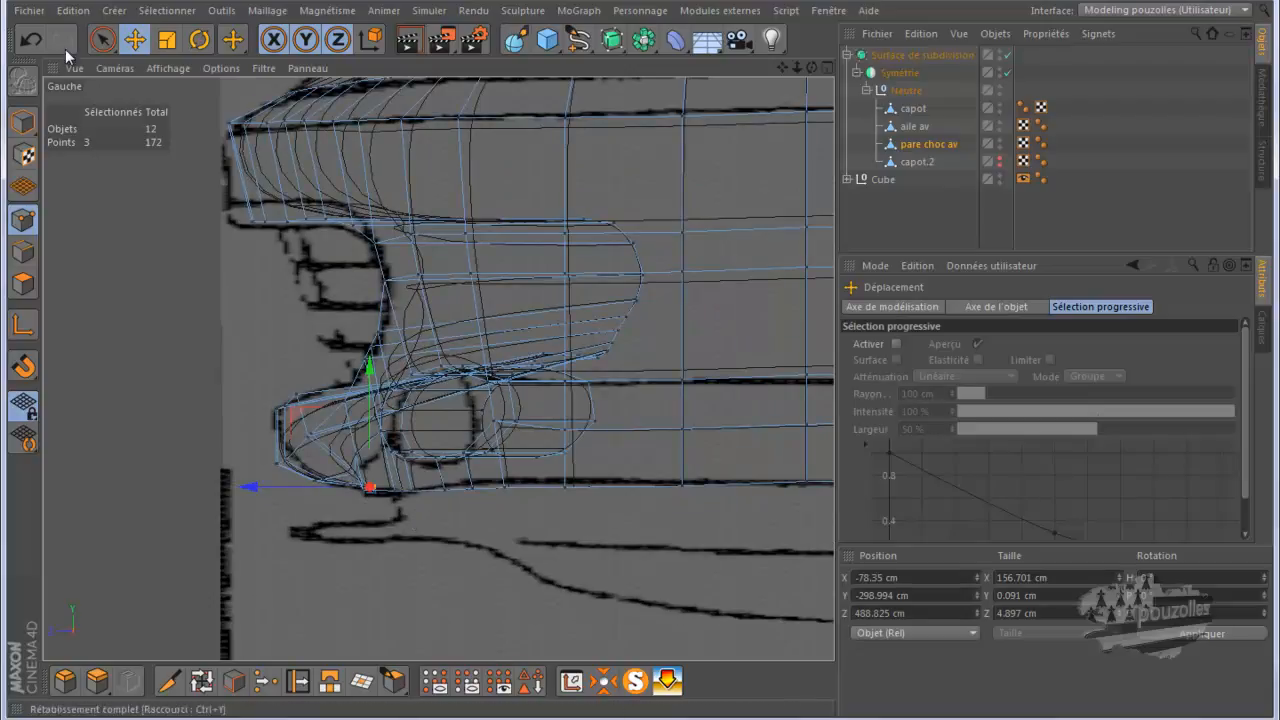
left_click(101, 40)
left_click_drag(297, 406, 275, 410)
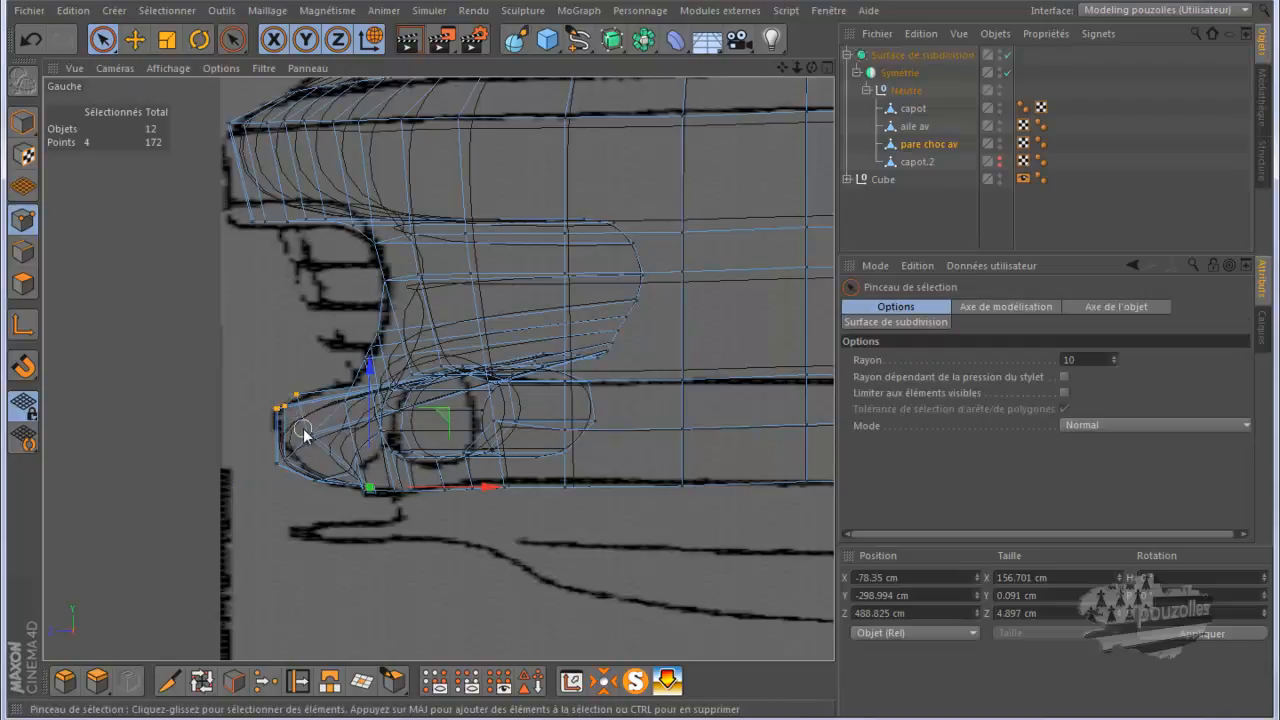
left_click_drag(309, 443, 273, 473)
left_click_drag(254, 394, 250, 394)
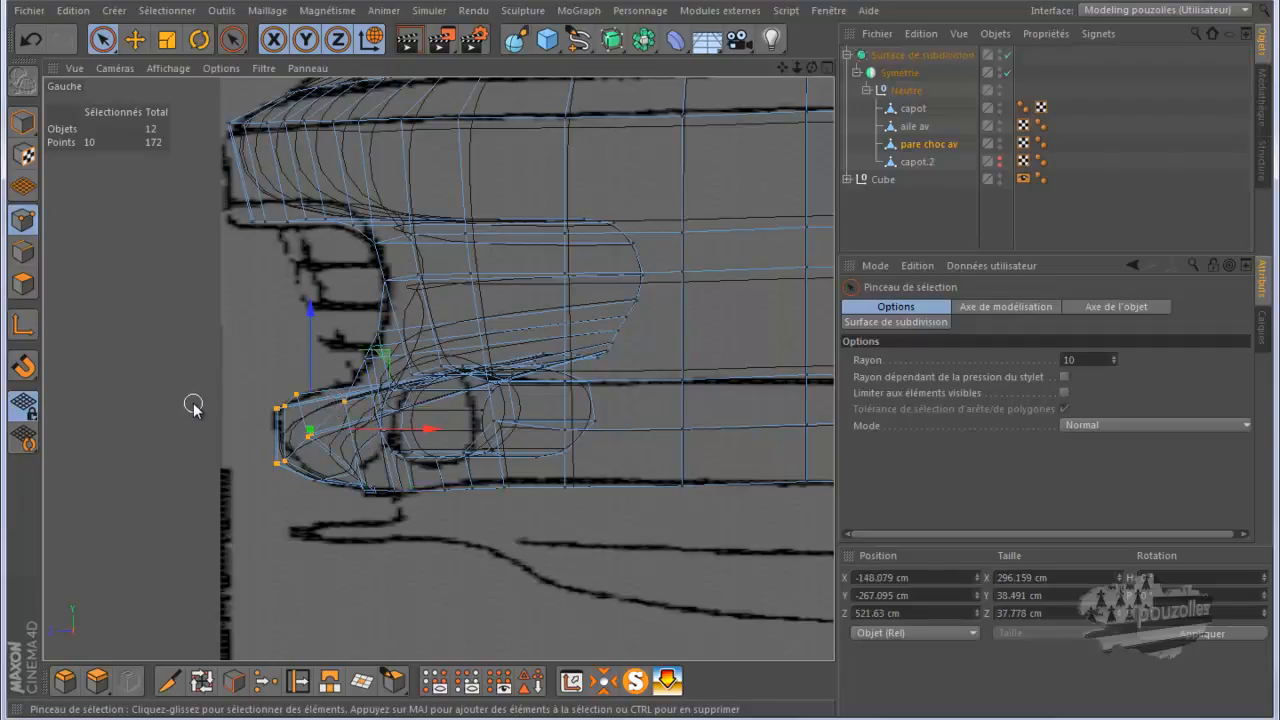
left_click(343, 403)
middle_click(141, 470)
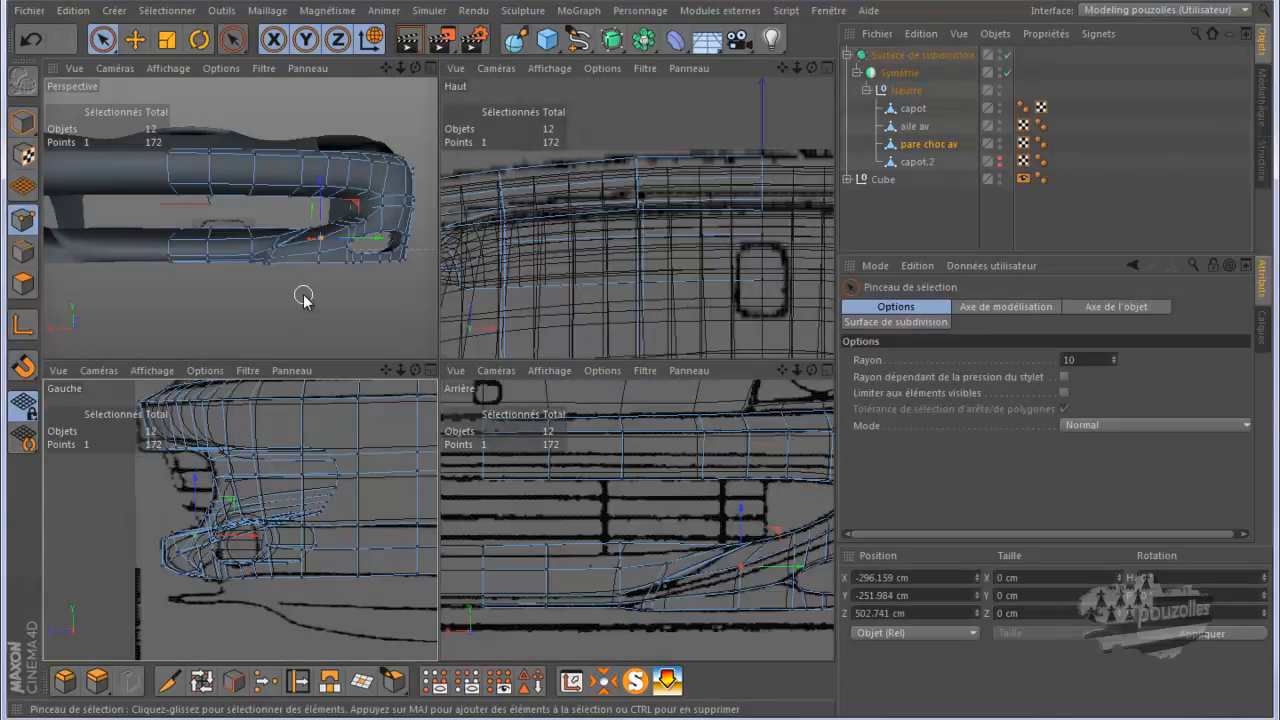
Step: Select the eight front points of the lower lip and move them up and forward to about Y -255 cm, Z 534.1 cm
middle_click(172, 528)
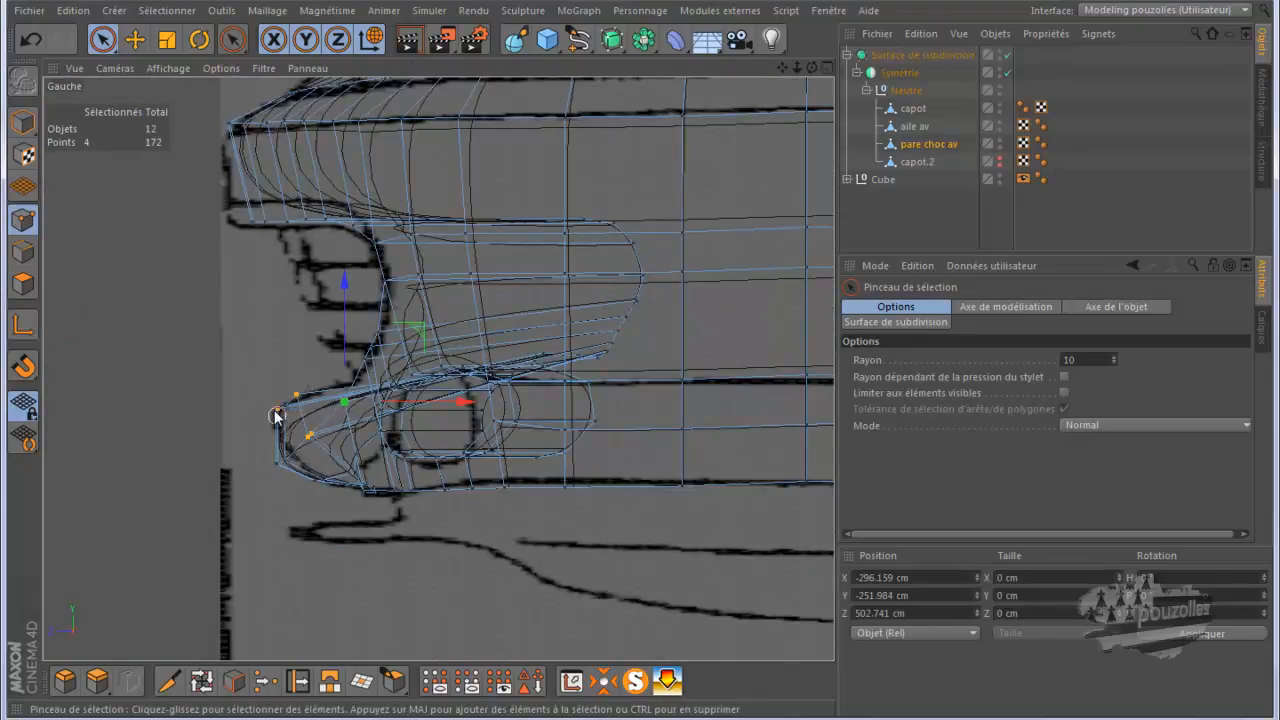
mouse_move(277, 432)
left_mouse_down()
mouse_move(277, 473)
mouse_move(306, 506)
mouse_move(188, 490)
left_mouse_up()
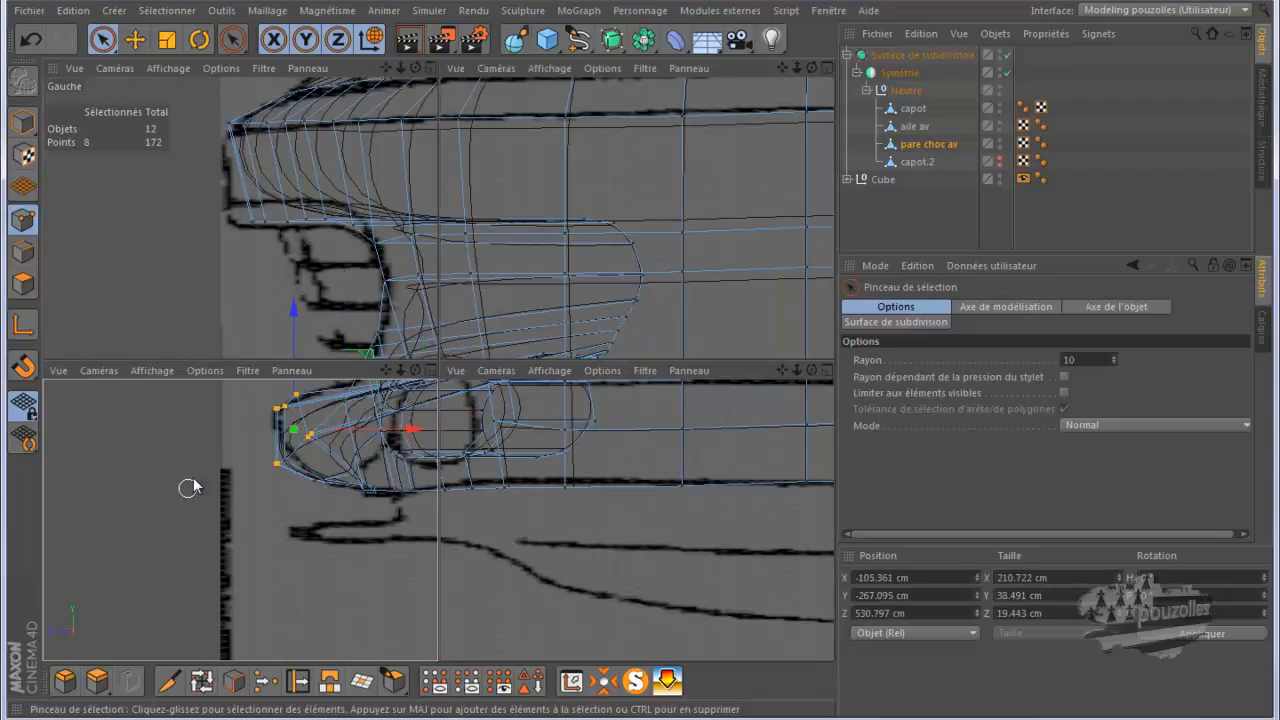
middle_click(188, 490)
left_click_drag(429, 92, 435, 361, "alt")
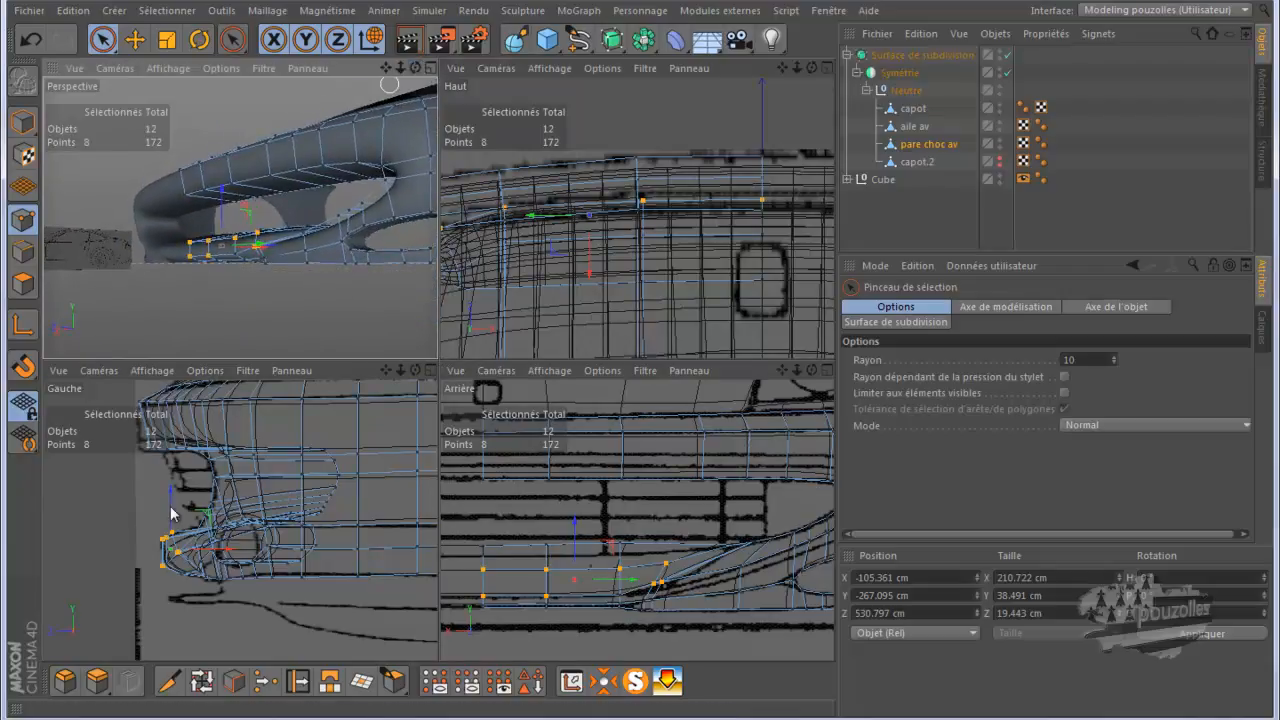
middle_click(86, 537)
scroll(300, 477, "up", 3)
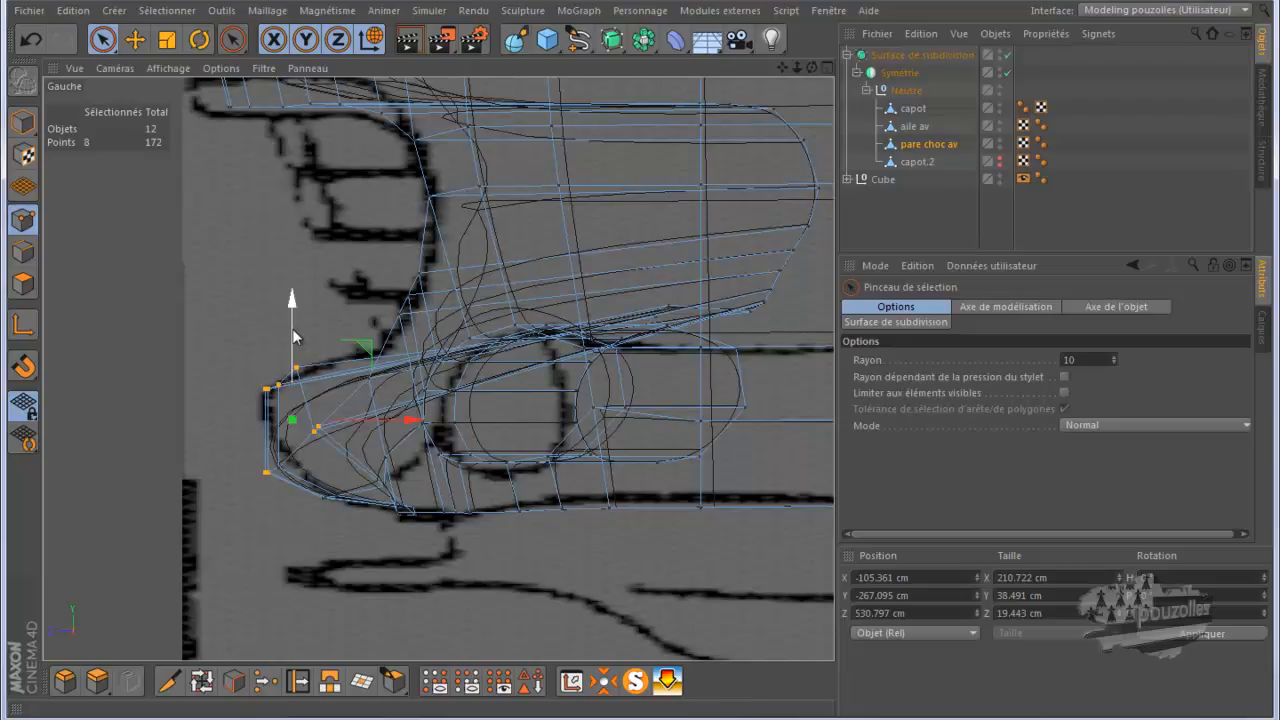
left_click_drag(295, 337, 287, 299)
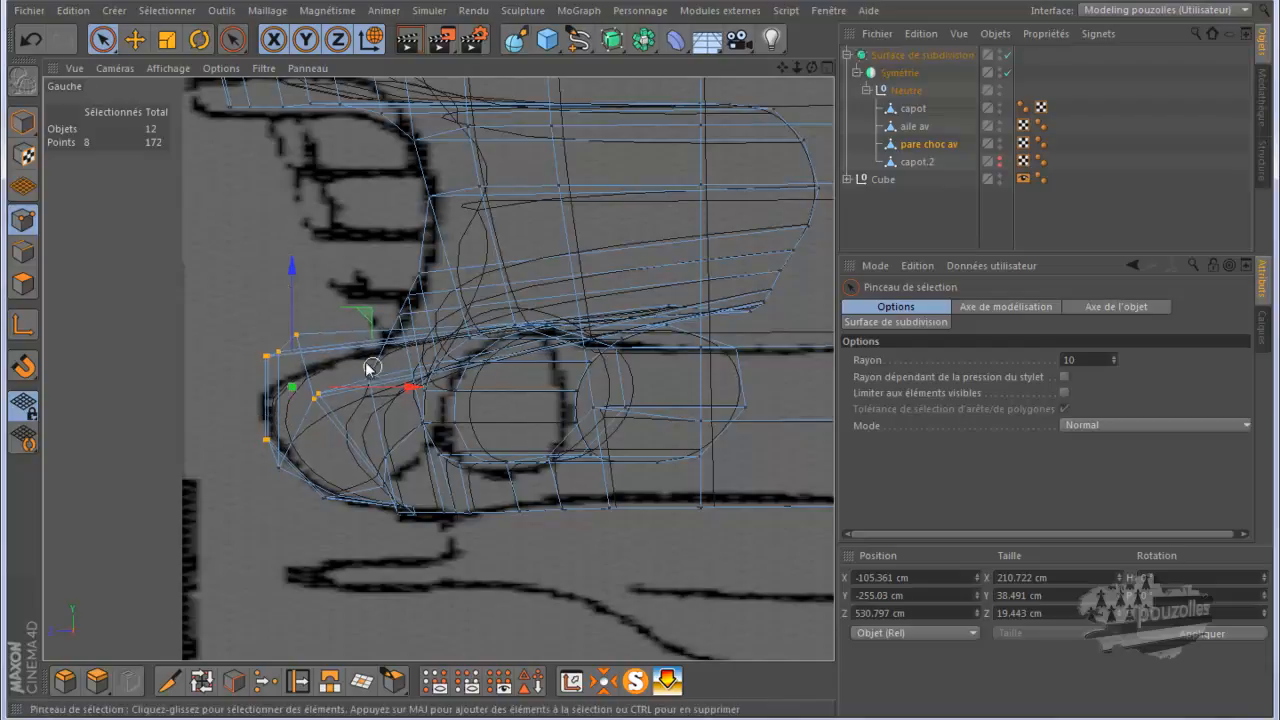
left_click_drag(413, 391, 404, 397)
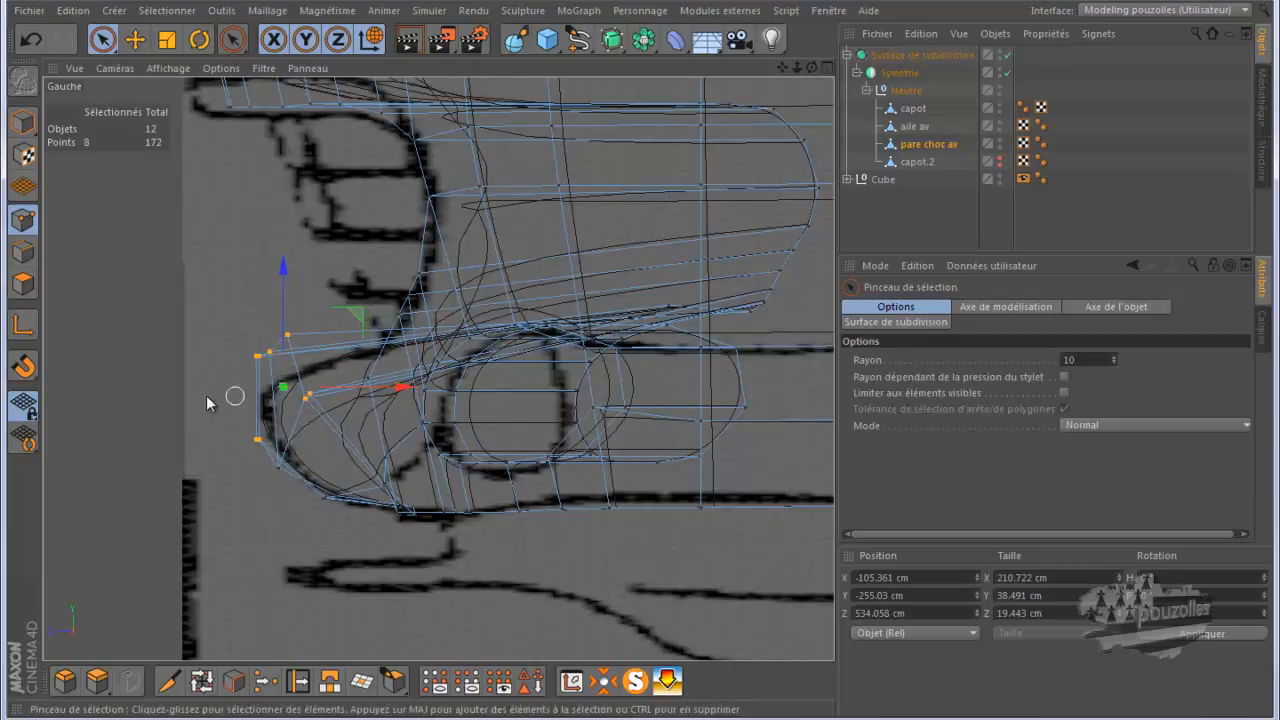
Step: Raise the remaining lower point at the outer end of the lip's front face to about Y -271.6 cm
middle_click(179, 391)
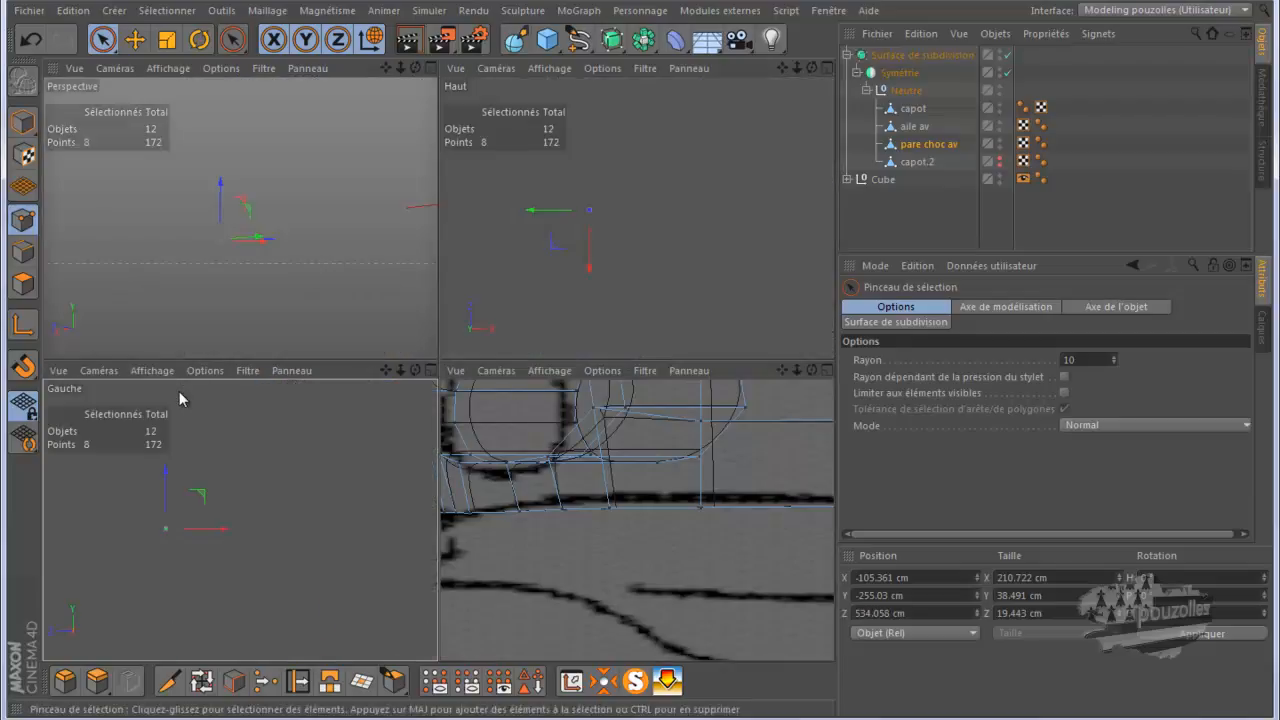
middle_click(235, 340)
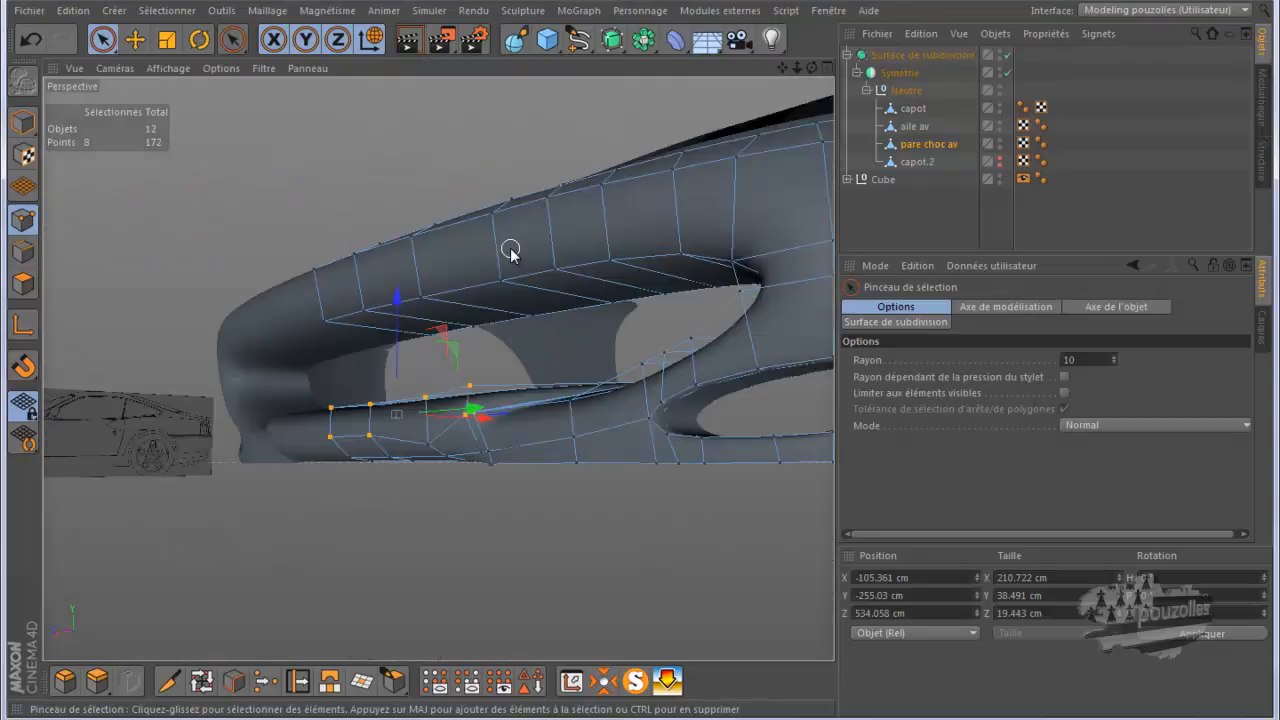
left_click(430, 442)
left_click_drag(812, 67, 495, 320)
left_click_drag(417, 345, 418, 333)
Step: Deselect the bumper and examine the smoothed lower lip's shape across the whole front end
left_click_drag(811, 69, 665, 362)
scroll(218, 515, "down", 1)
scroll(218, 515, "down", 1)
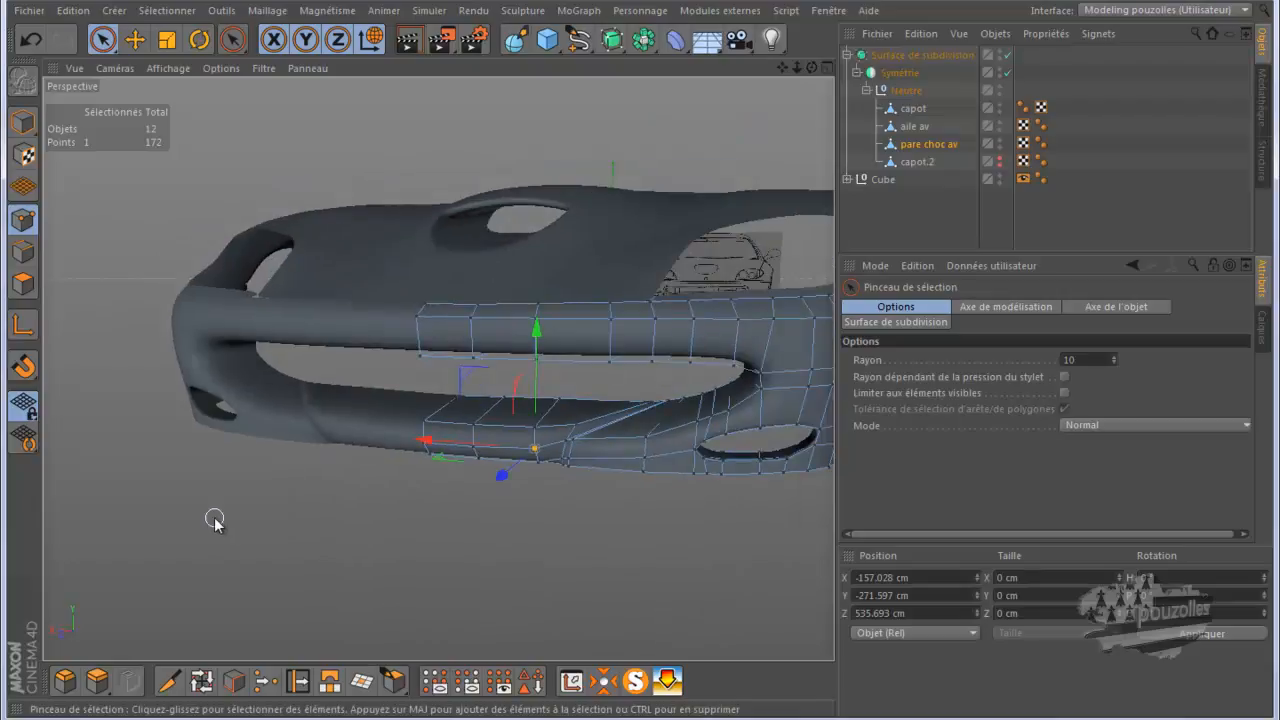
left_click(933, 216)
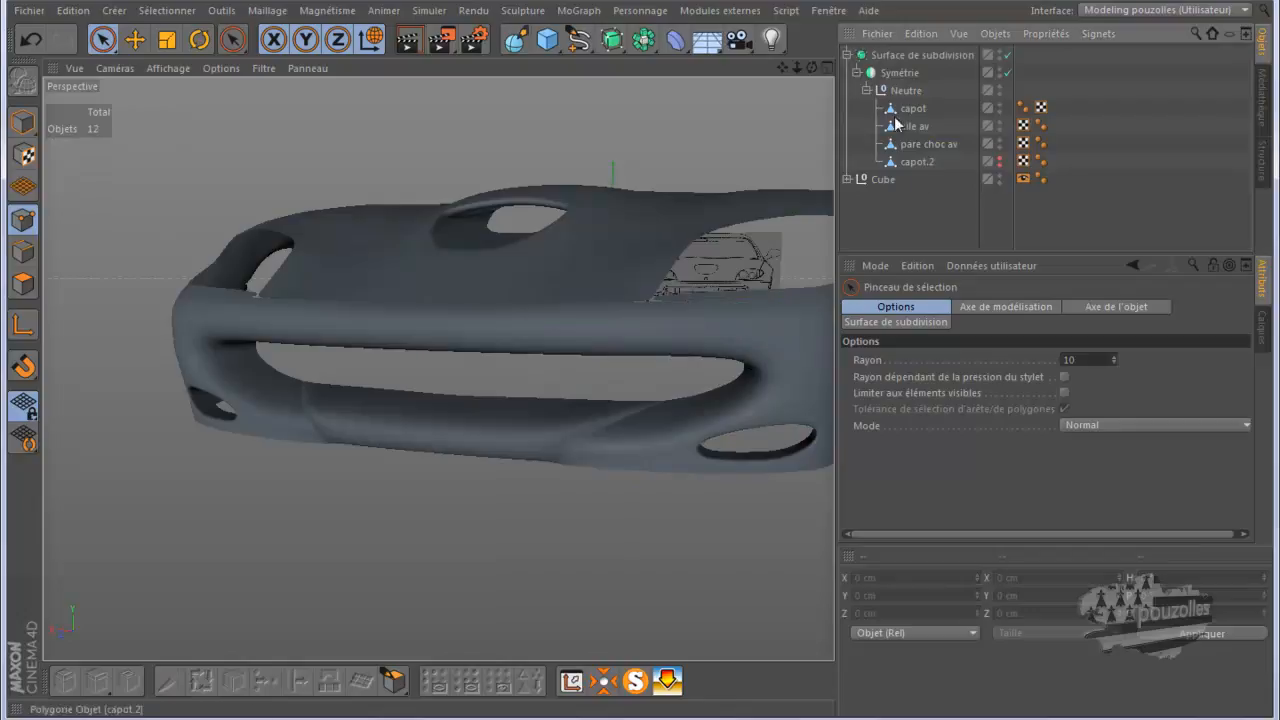
left_click_drag(634, 361, 690, 364, "alt")
left_click_drag(644, 363, 640, 362, "alt")
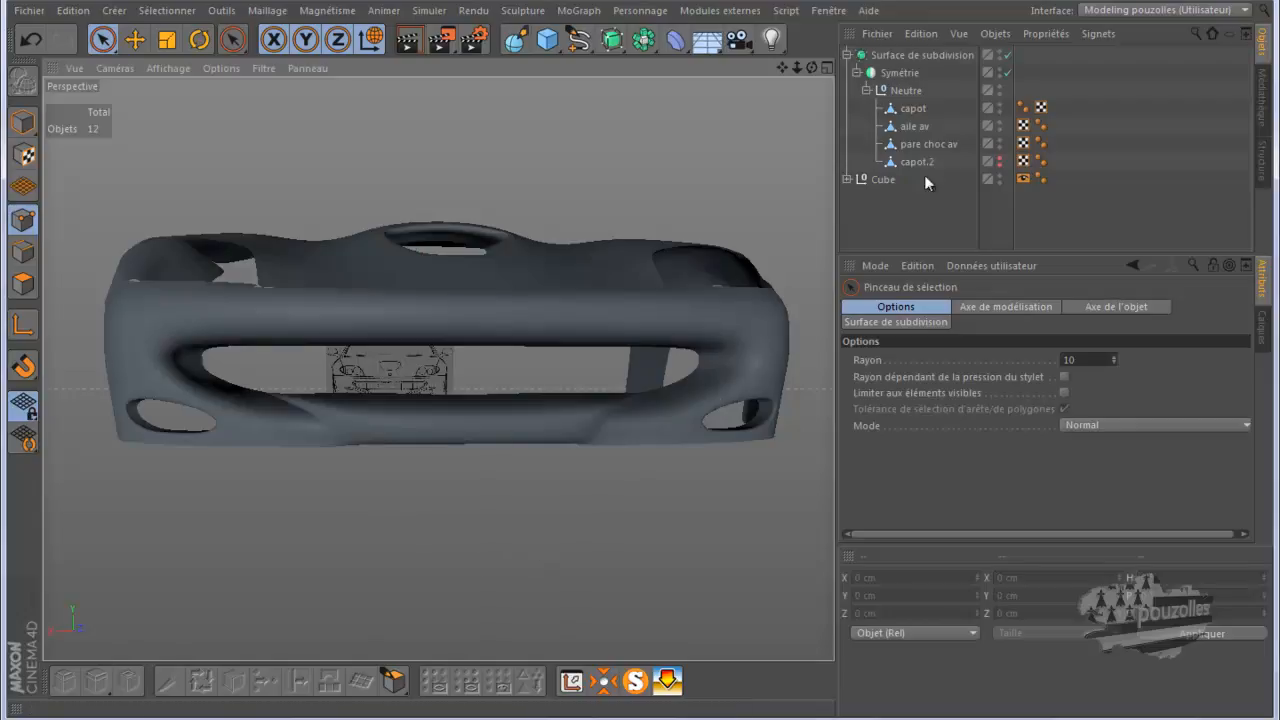
Step: Cut a horizontal loop through the pare choc av bar above the grille with the Couteau in Boucle mode, at about 64% offset
left_click(912, 146)
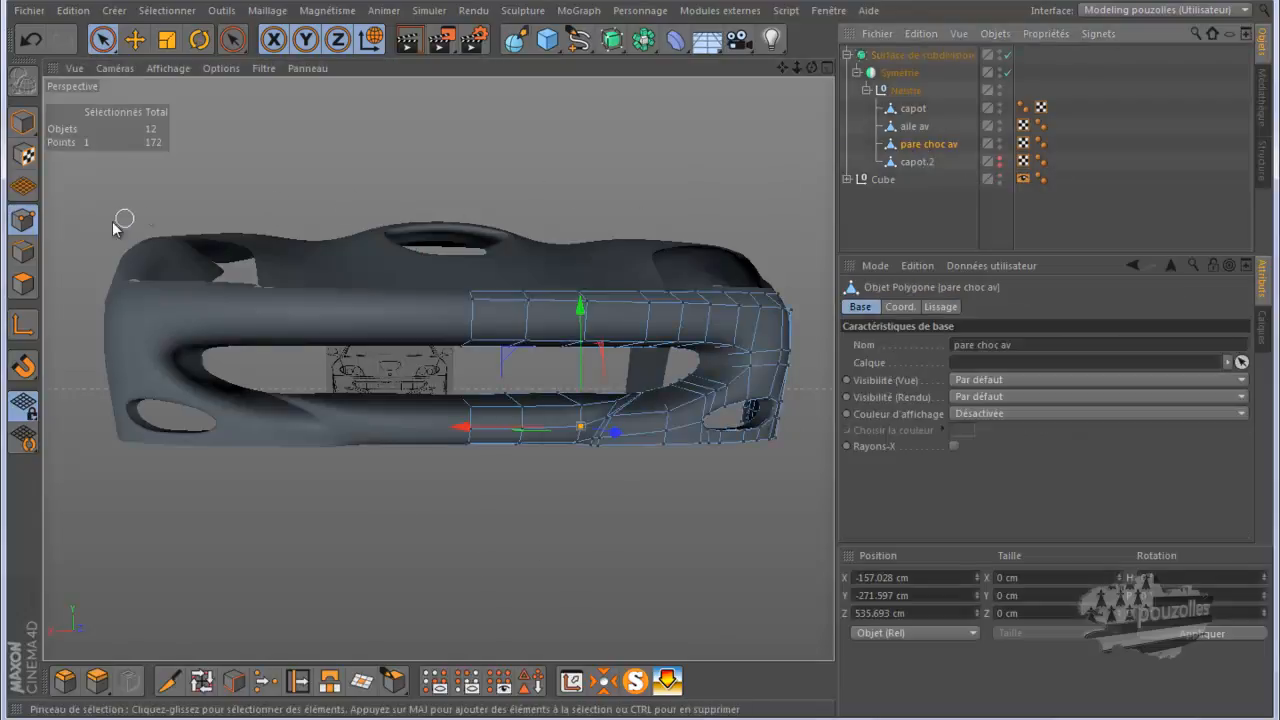
left_click(170, 680)
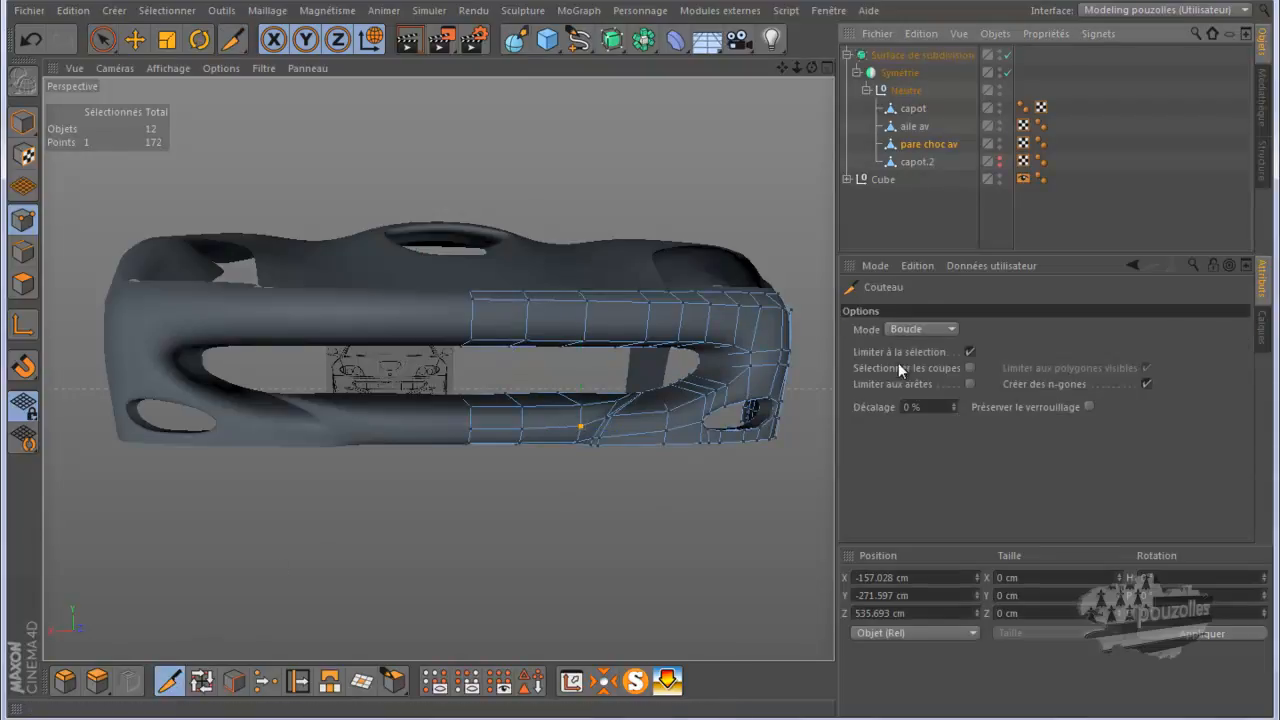
left_click_drag(813, 67, 640, 360)
scroll(551, 286, "up", 4)
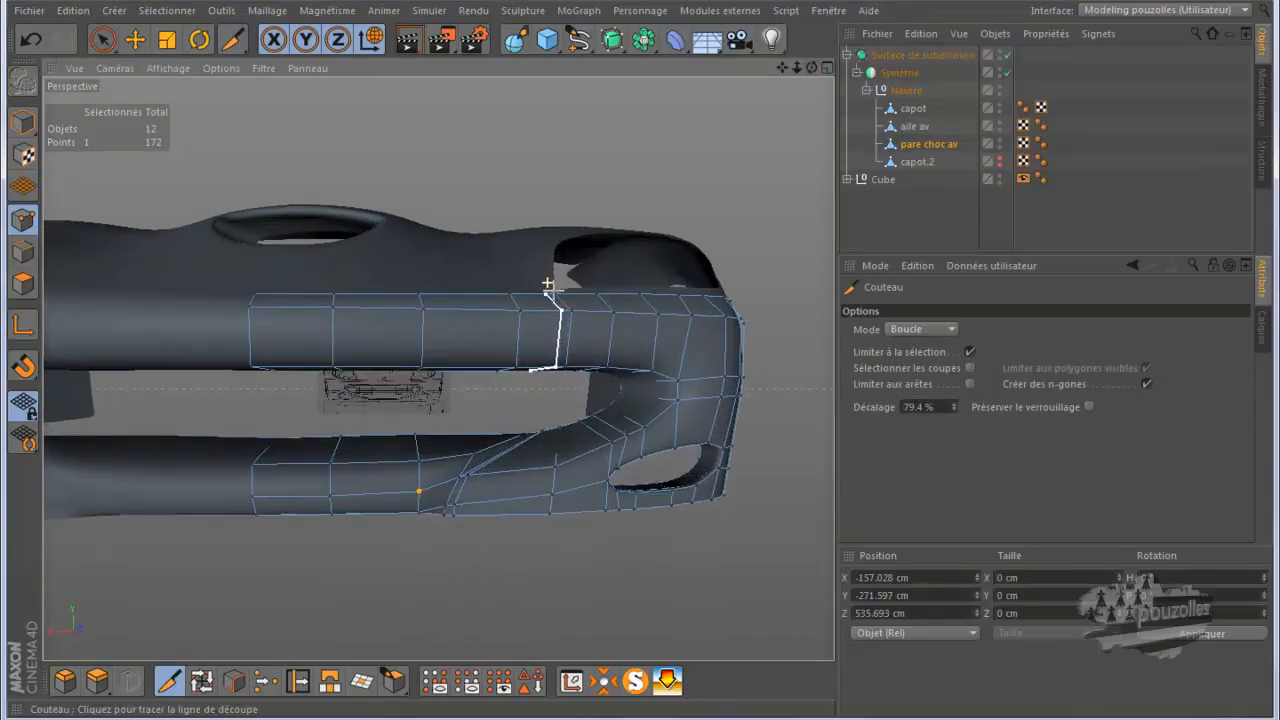
scroll(556, 295, "up", 3)
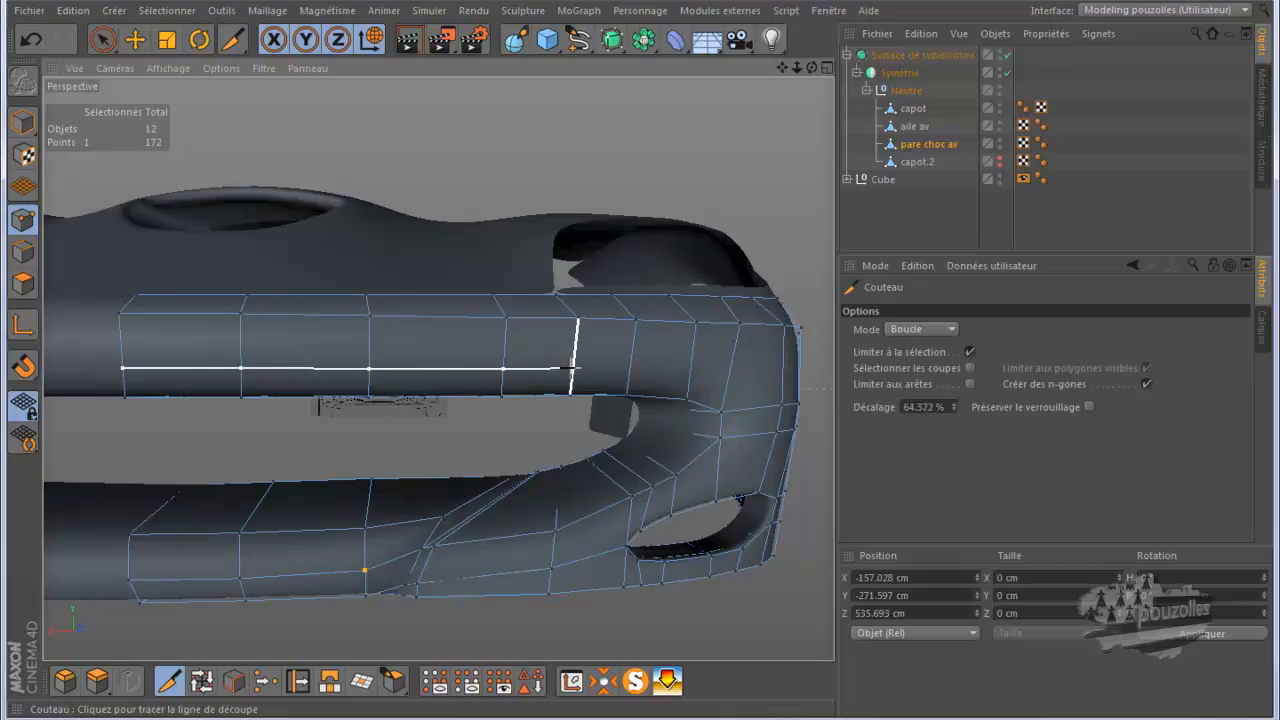
left_click(571, 368)
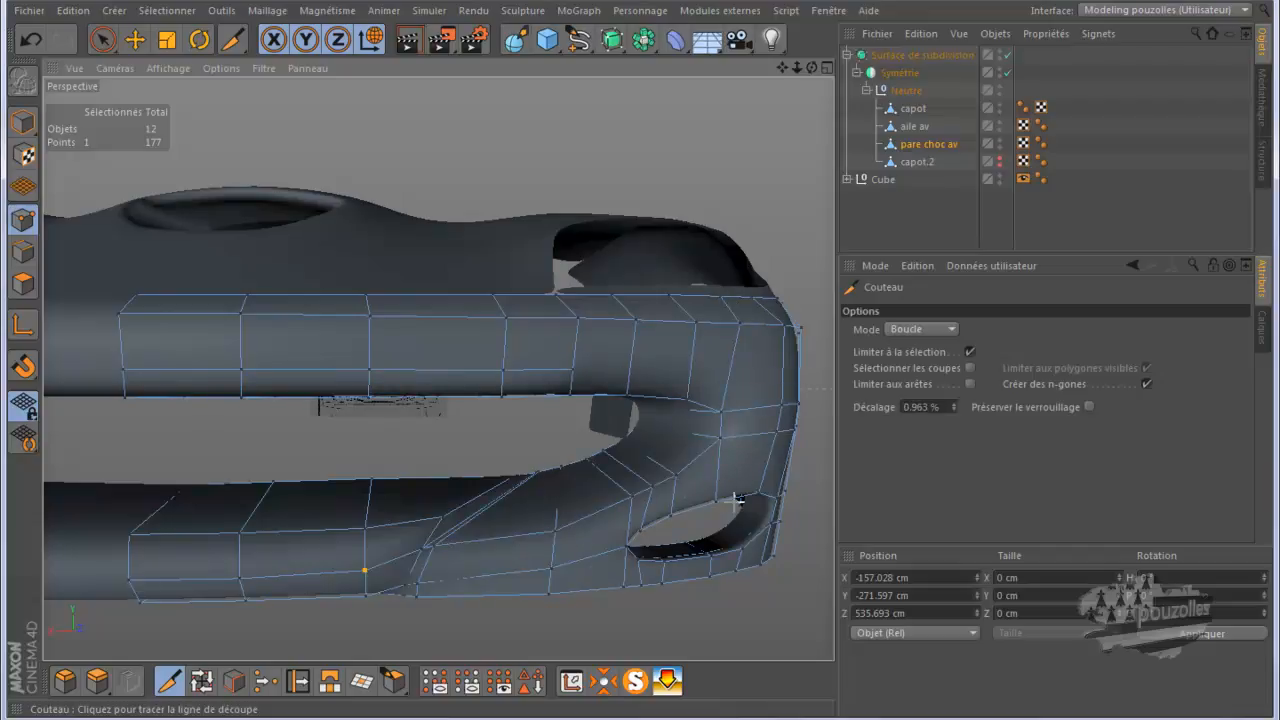
Step: Switch the Couteau to Ligne mode and extend the new cut around the grille opening's upper outer corner and down its side
left_click(938, 330)
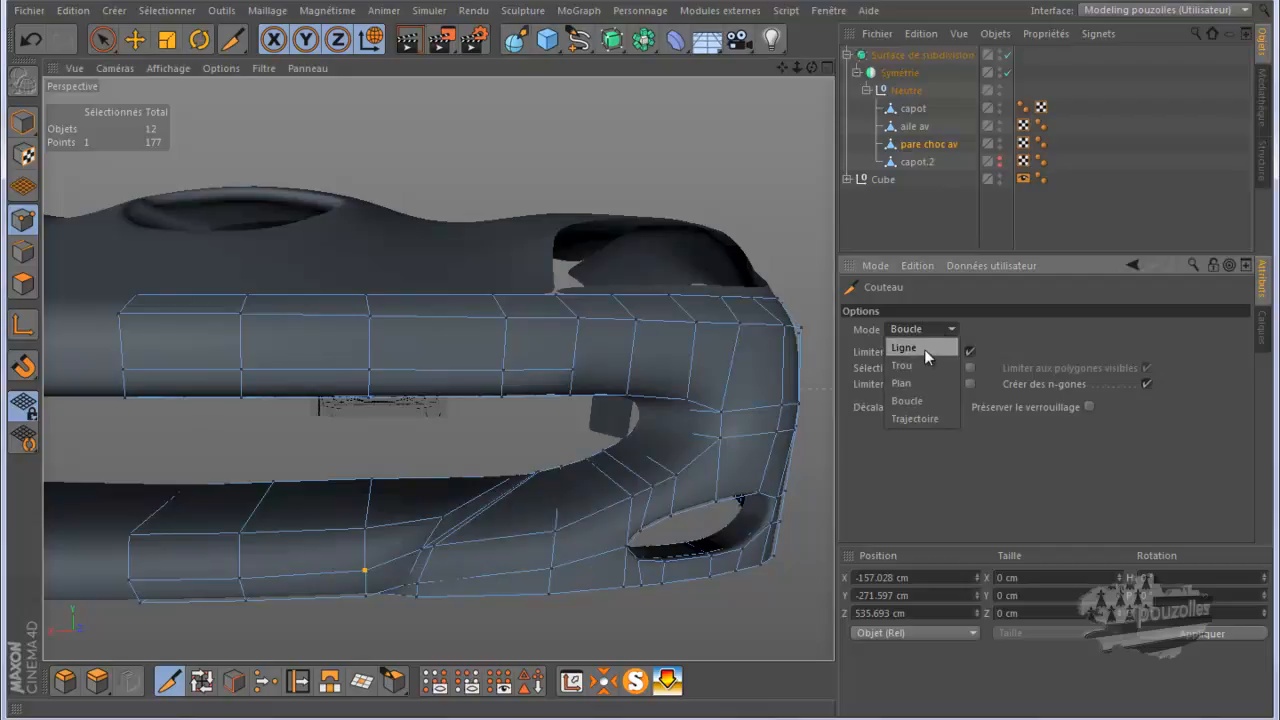
left_click(920, 348)
left_click_drag(813, 63, 637, 360)
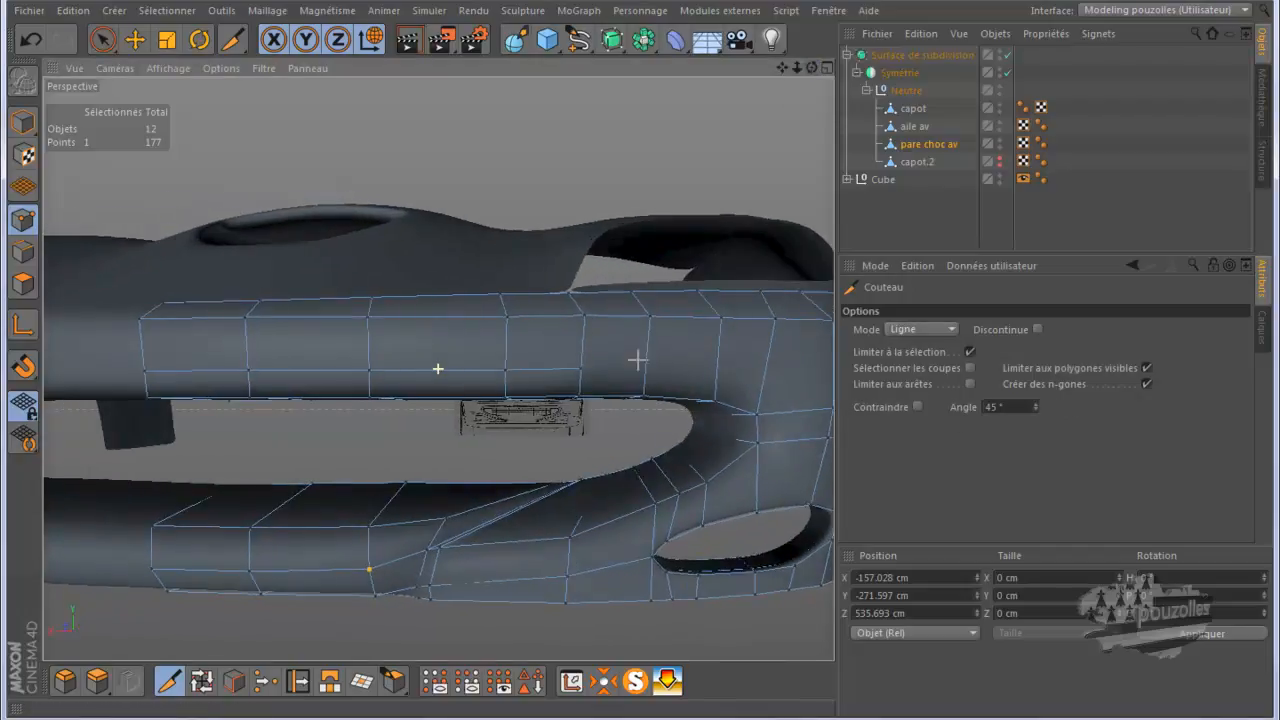
left_click(582, 369)
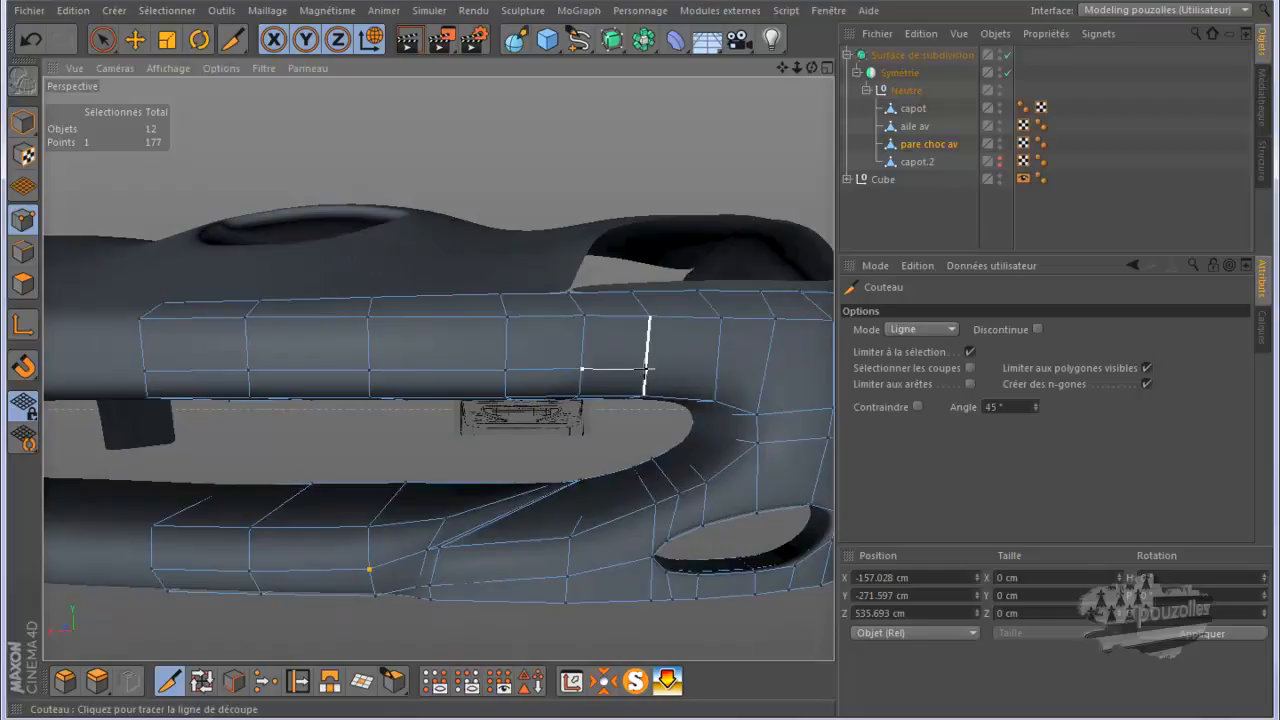
left_click(646, 369)
left_click(717, 373)
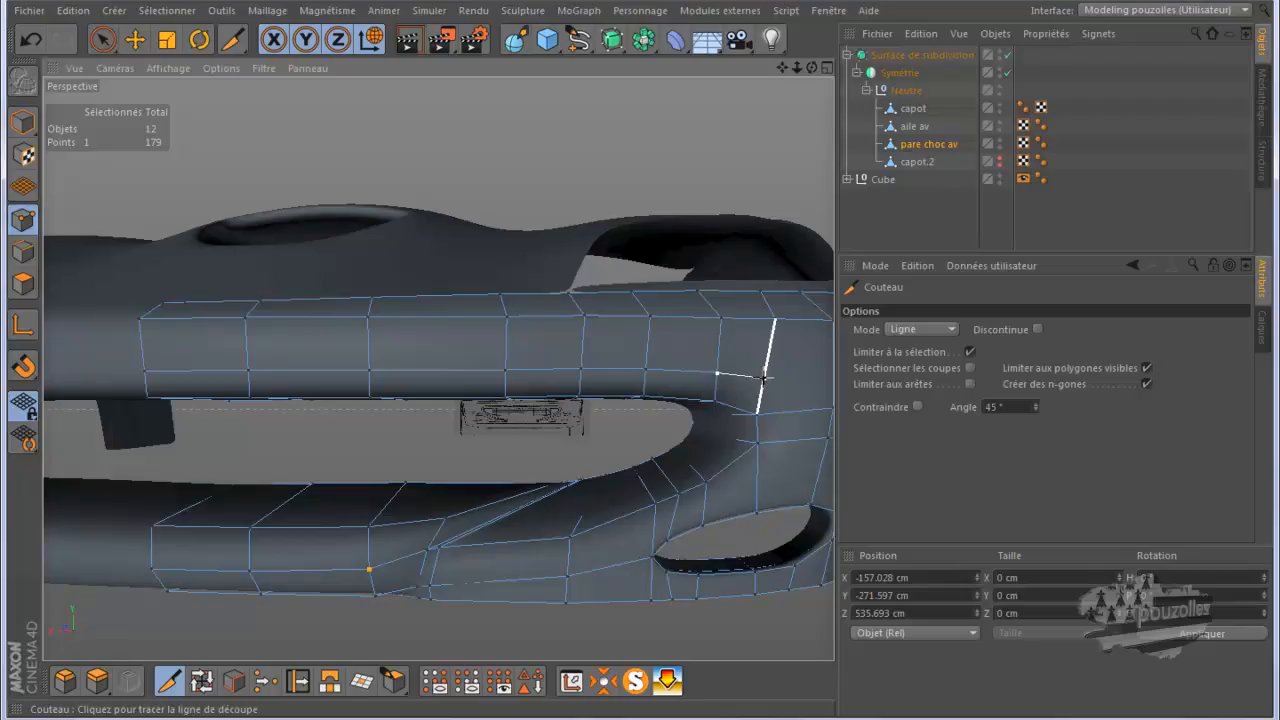
left_click(764, 379)
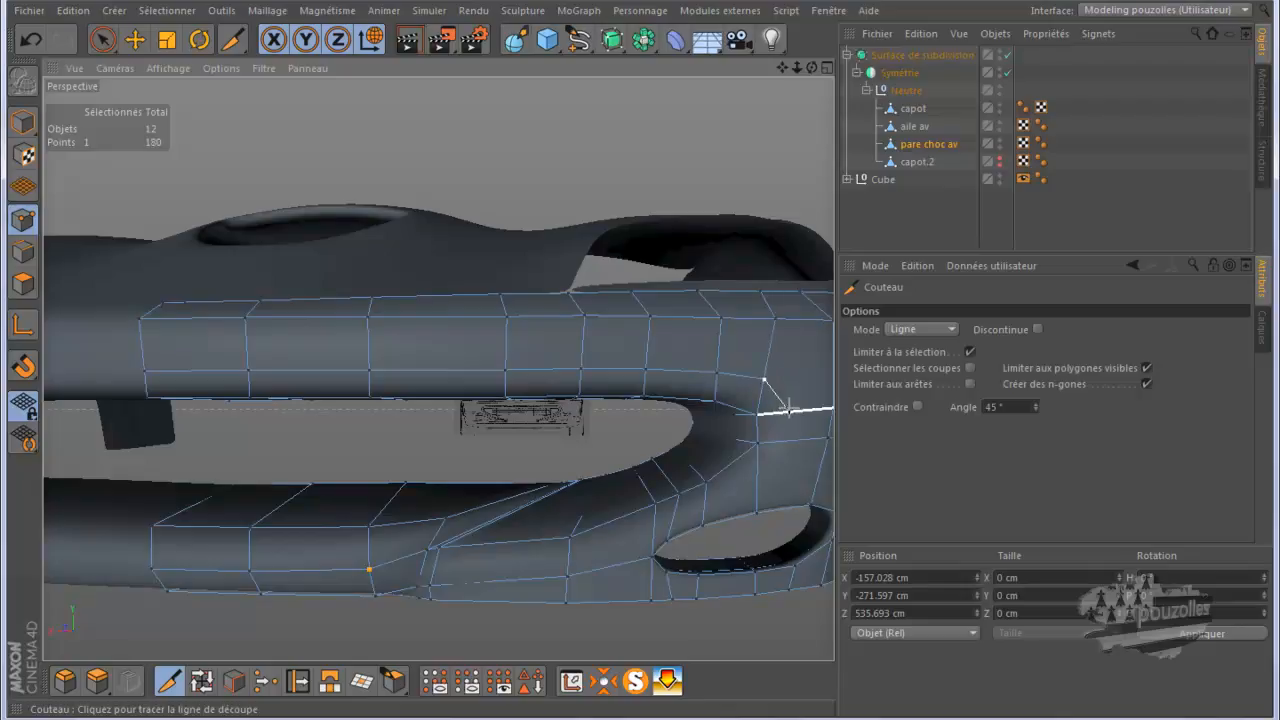
left_click(791, 410)
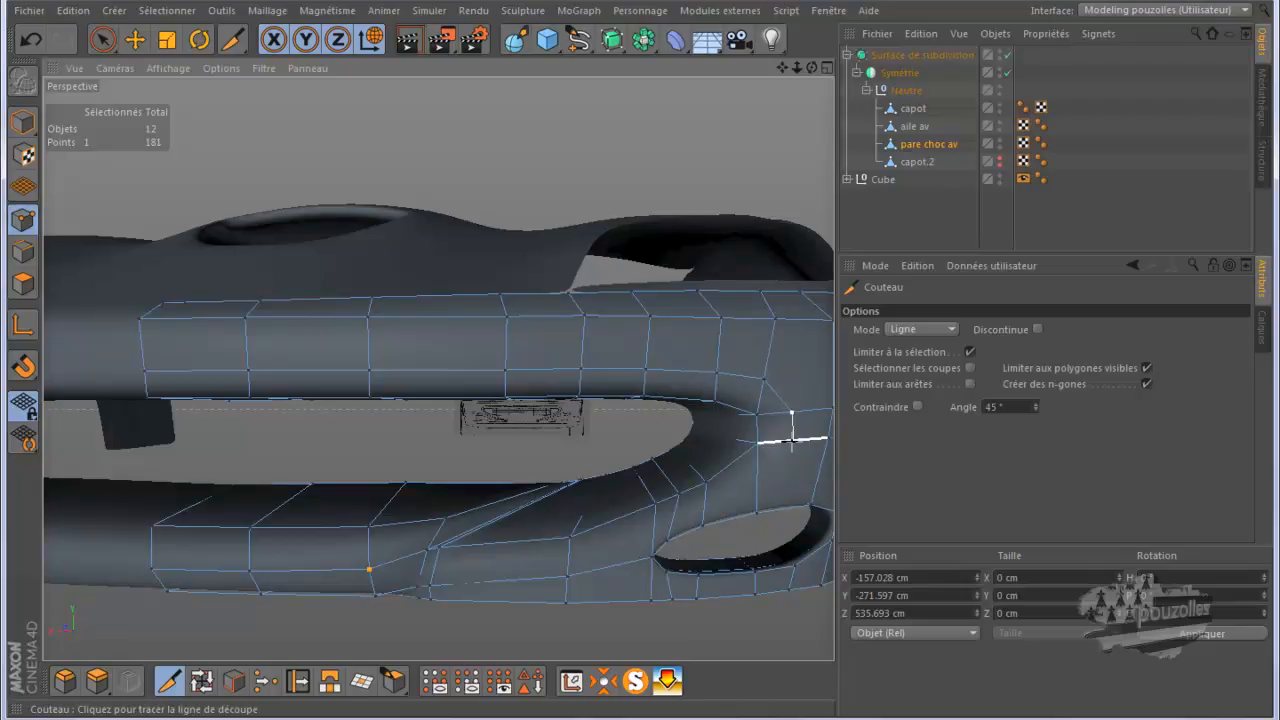
left_click(791, 440)
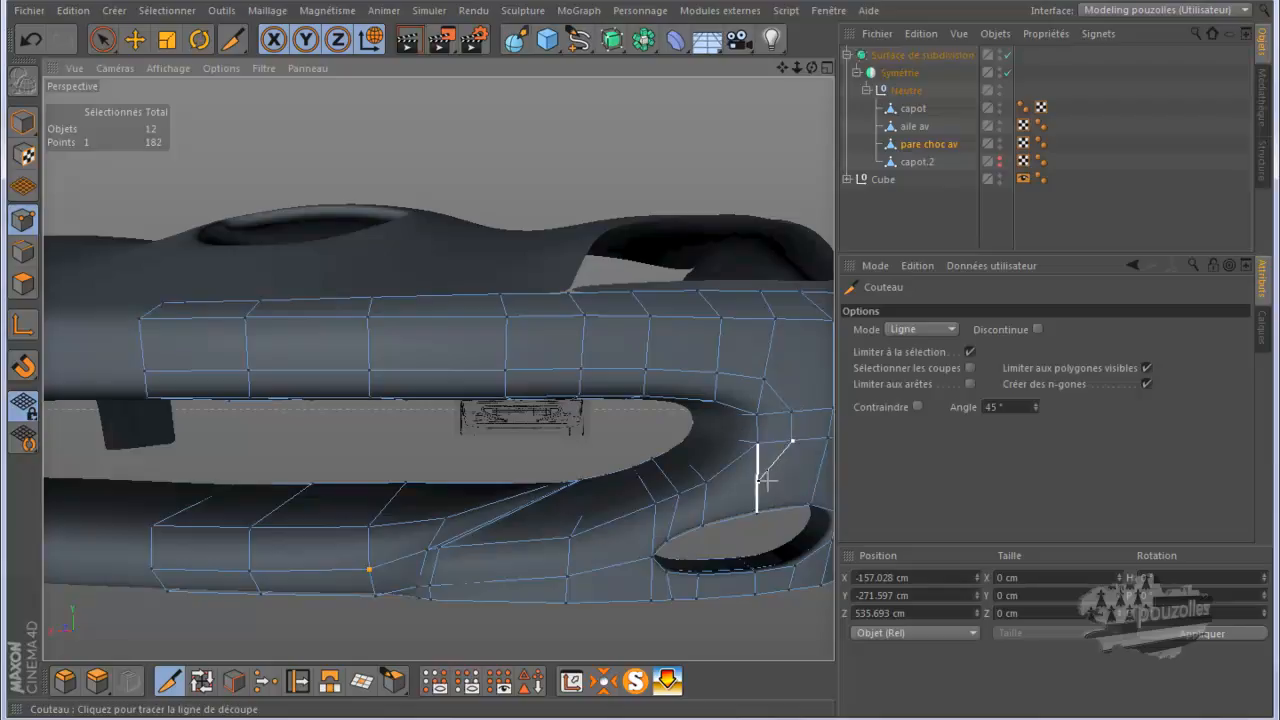
Step: Continue the line cut between the grille opening and the fog-light opening, inward to the edge just past the fog light
left_click(758, 482)
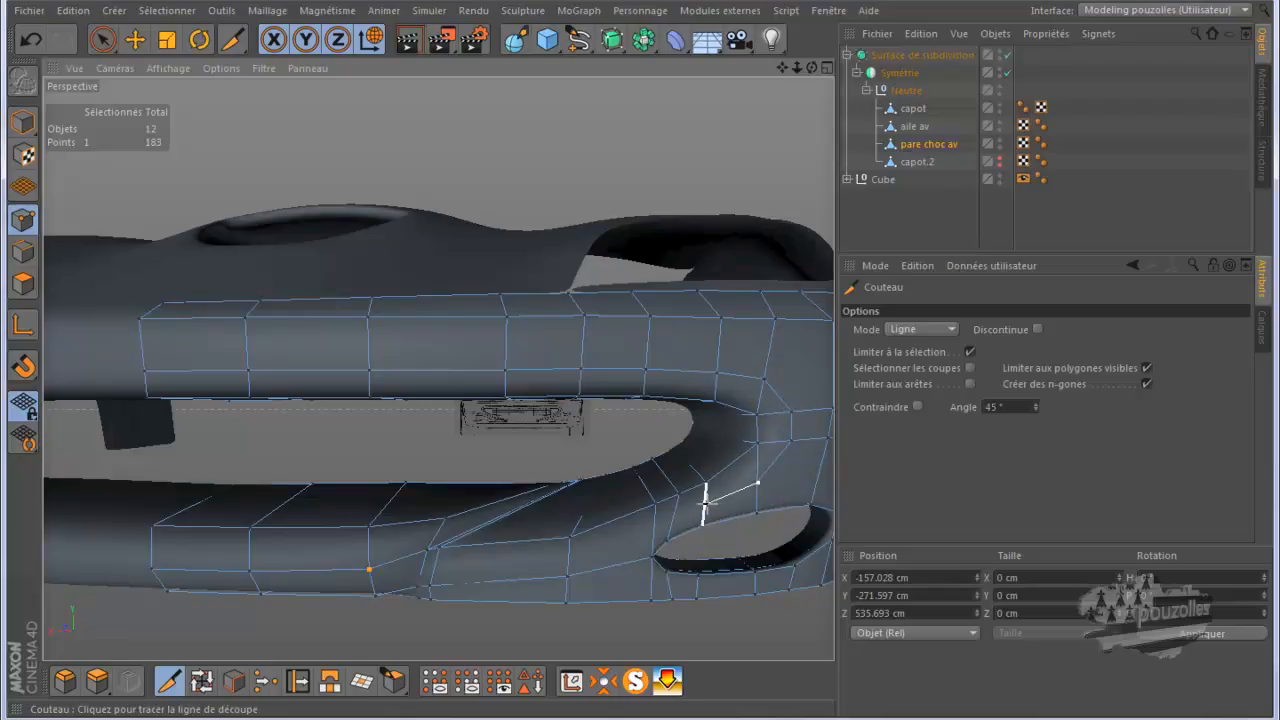
left_click(705, 511)
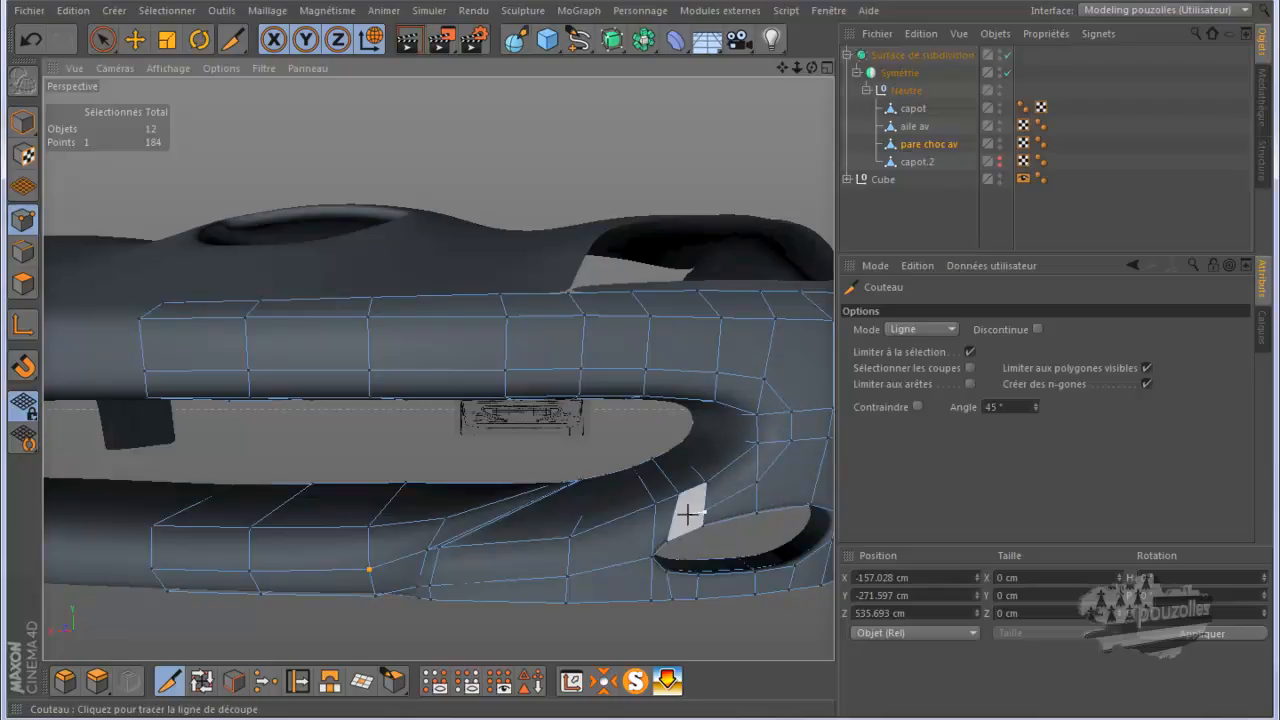
left_click(670, 522)
left_click(655, 525)
left_click(569, 548)
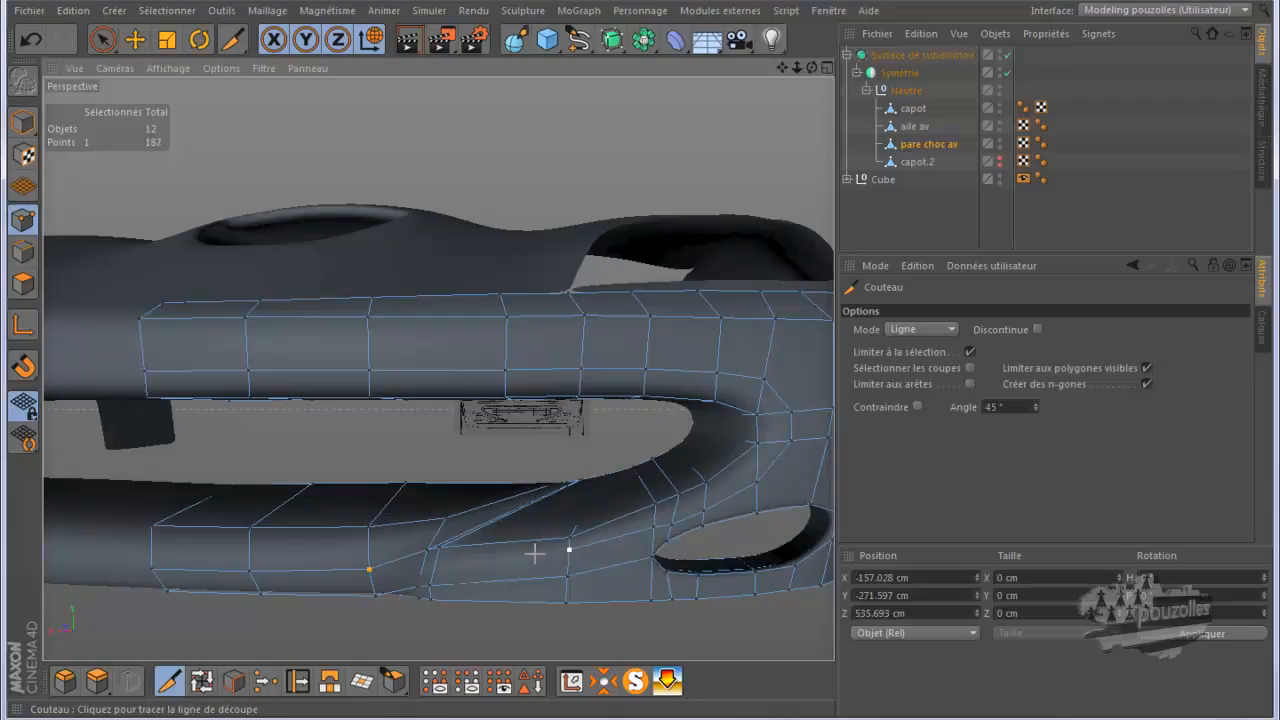
Step: Carry the line cut along the lower part of the lip to the bumper's centre edge and finish the cut
left_click(436, 553)
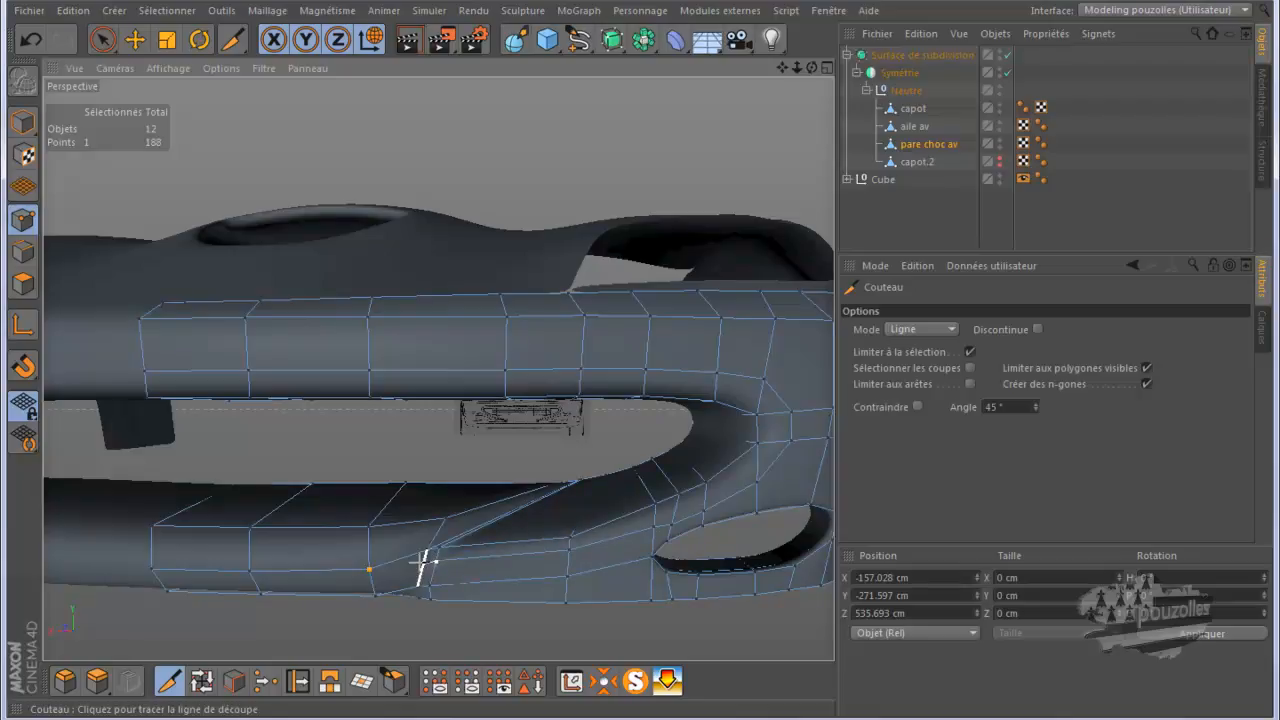
left_click(370, 578)
left_click(370, 580)
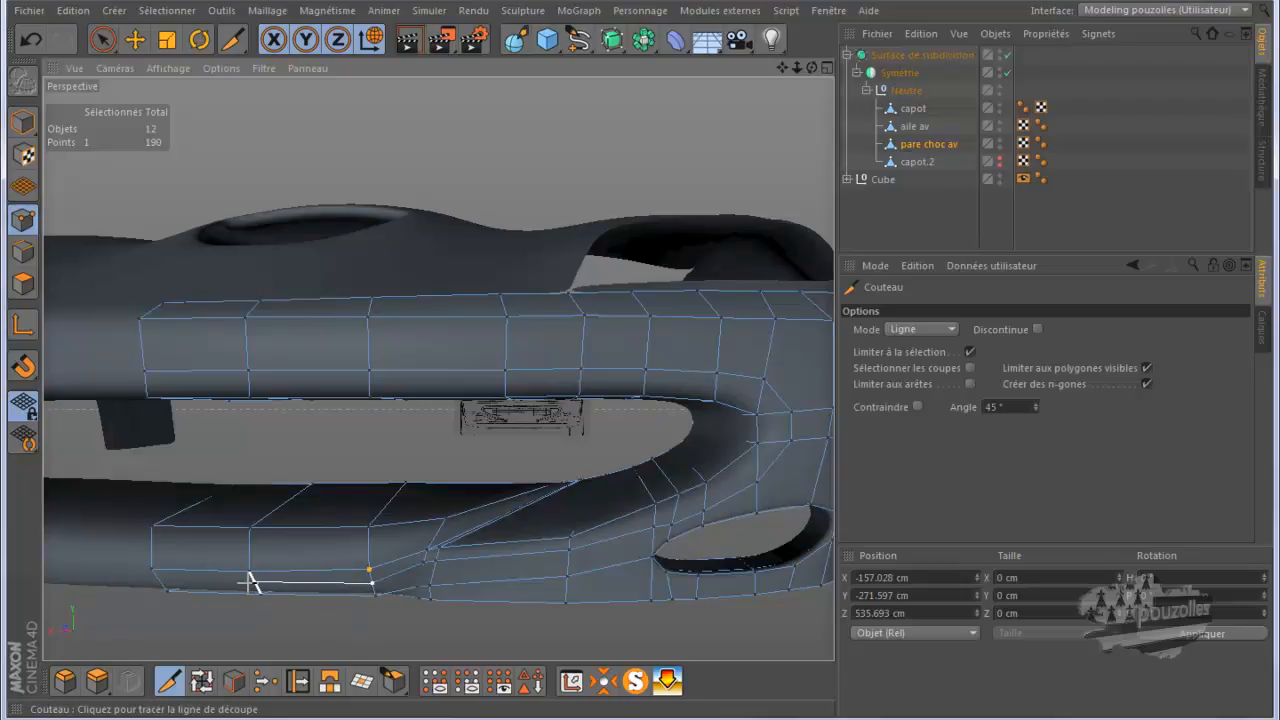
left_click(157, 580)
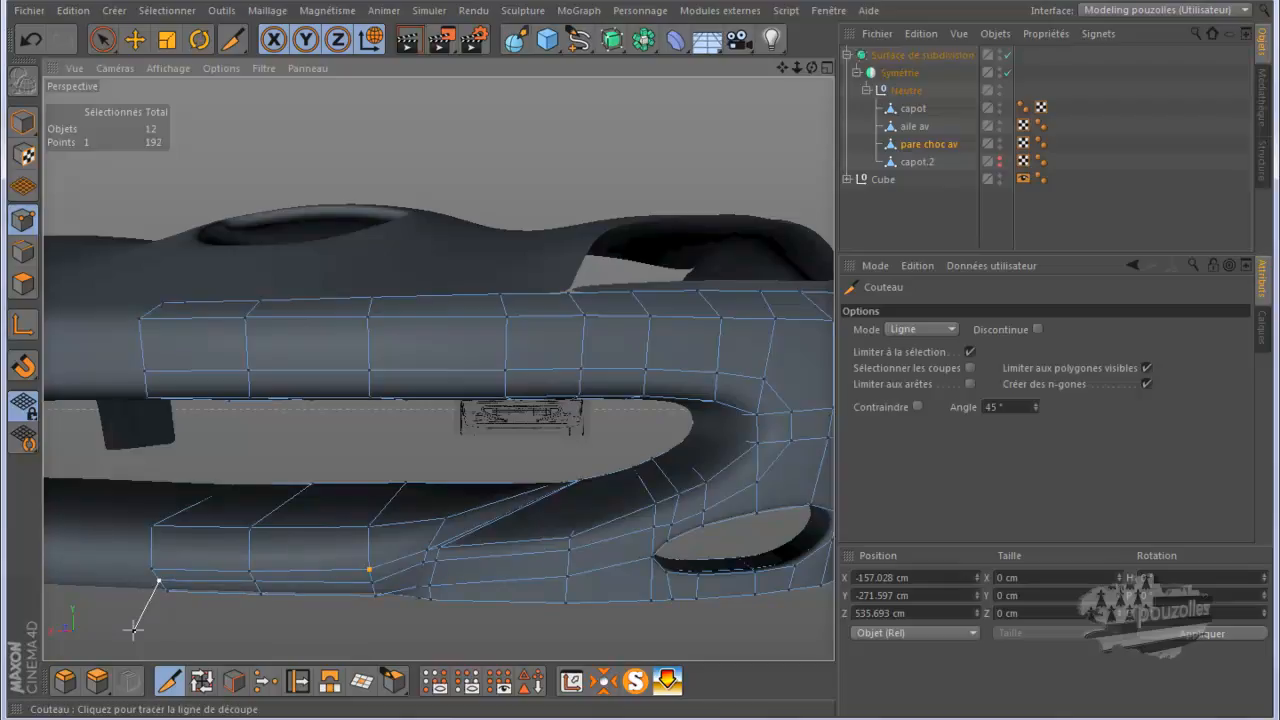
key("space")
left_click_drag(816, 66, 642, 356)
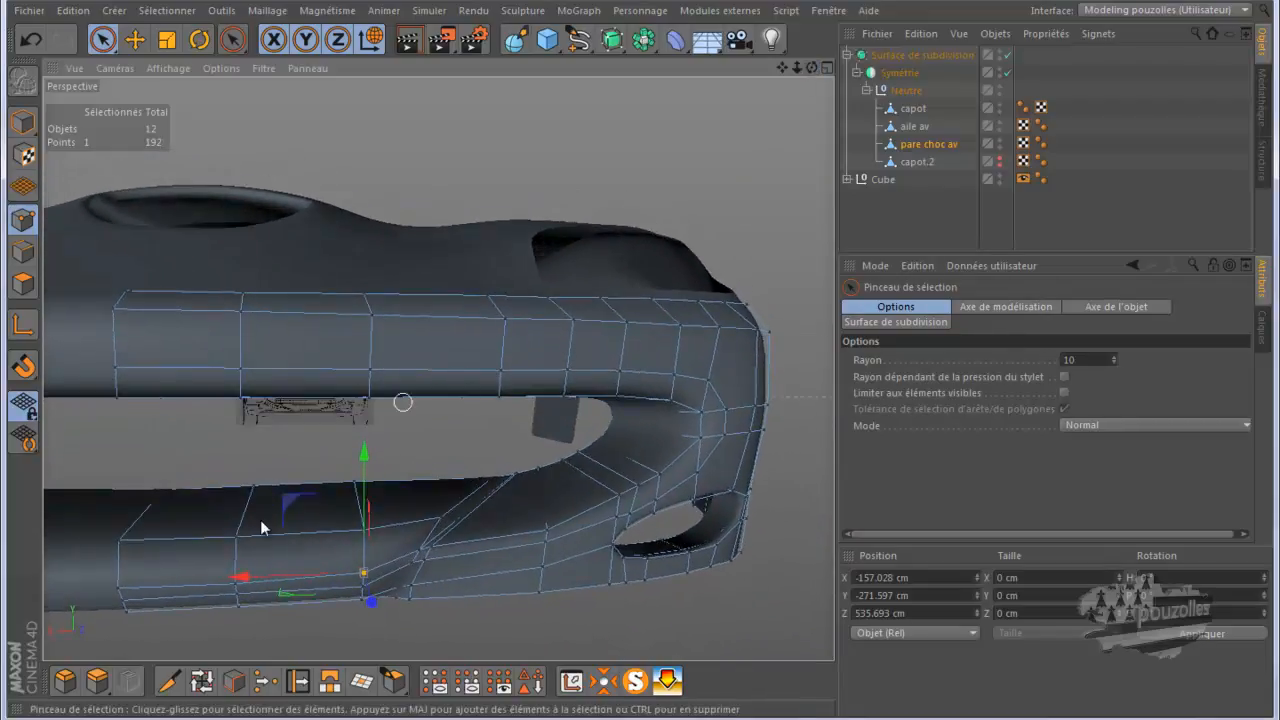
Step: Set the Couteau to Boucle mode and cut a loop along the inner rim of the grille opening
left_click(172, 686)
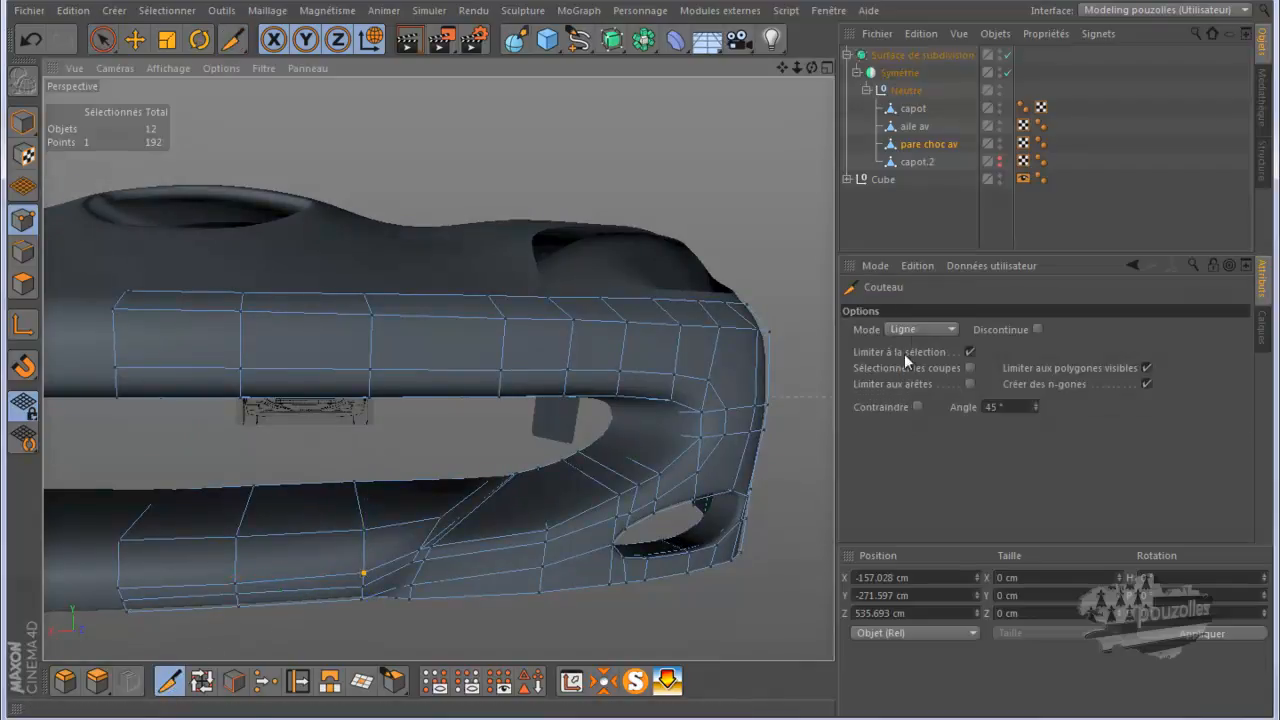
left_click(914, 328)
left_click(911, 395)
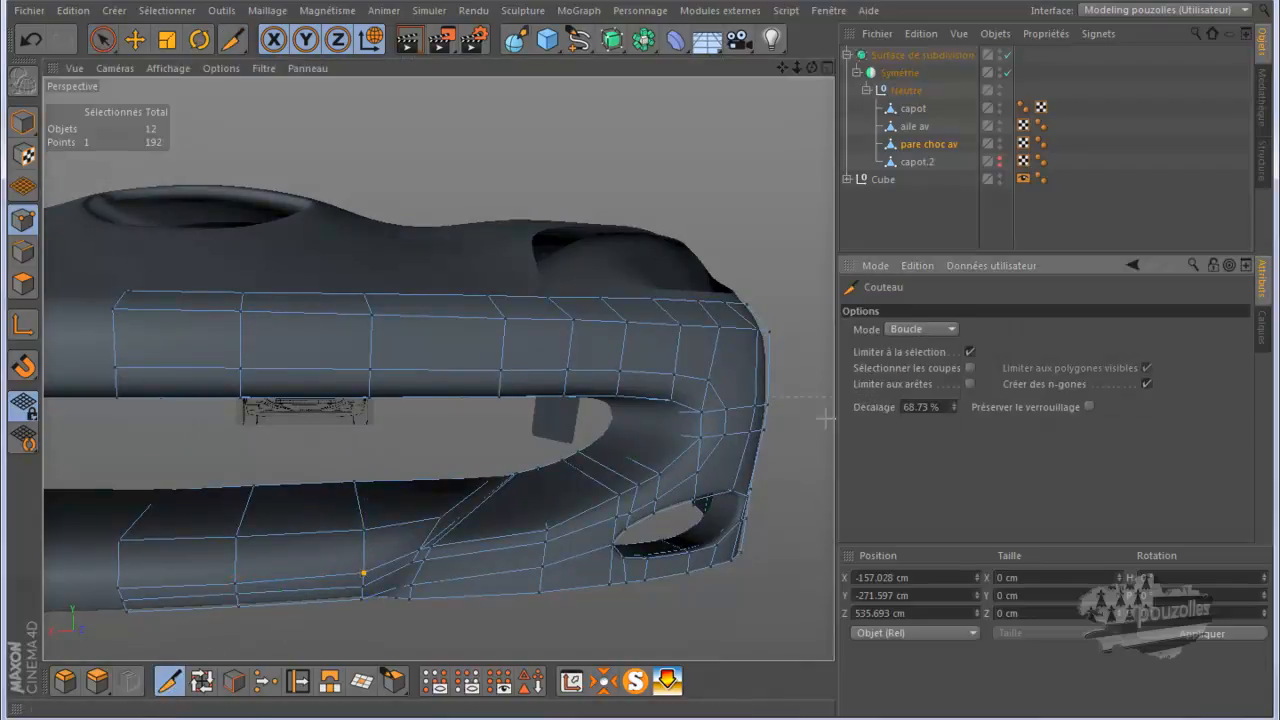
left_click(130, 522)
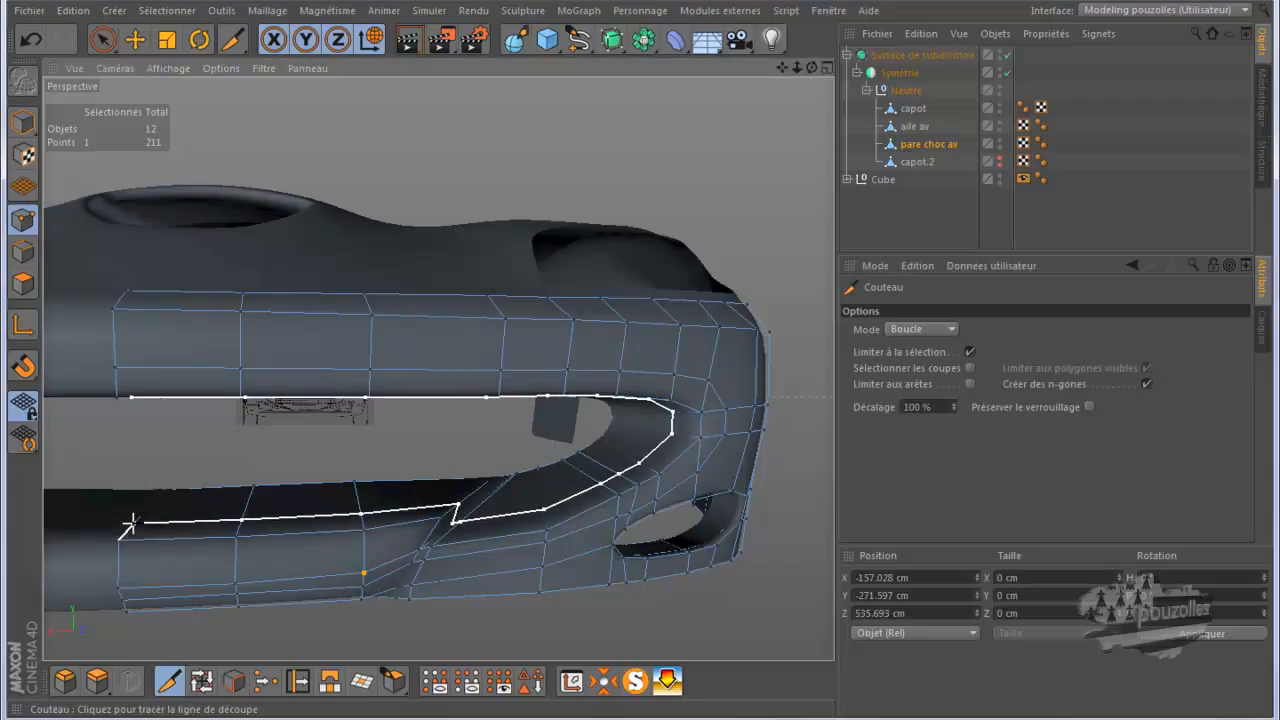
Step: Toggle the Surface de subdivision off and on, and render the active view to check the new loop
left_click(1007, 55)
left_click(1007, 55)
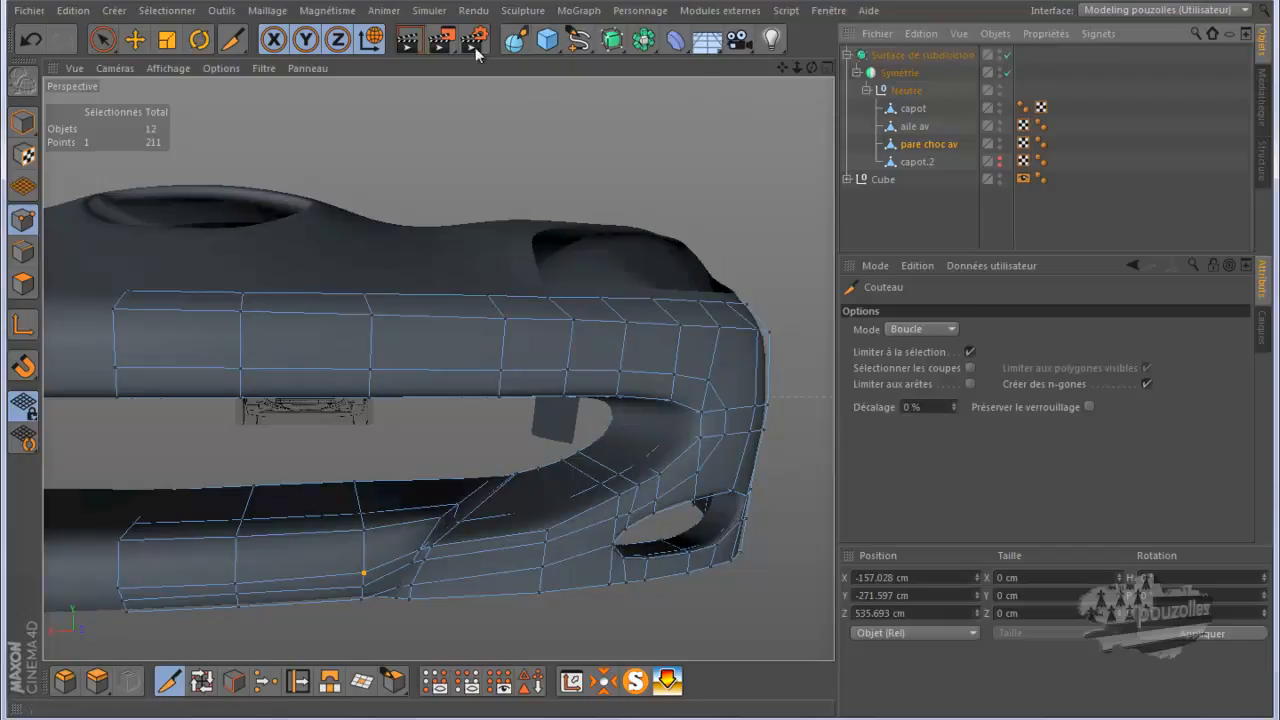
left_click(407, 45)
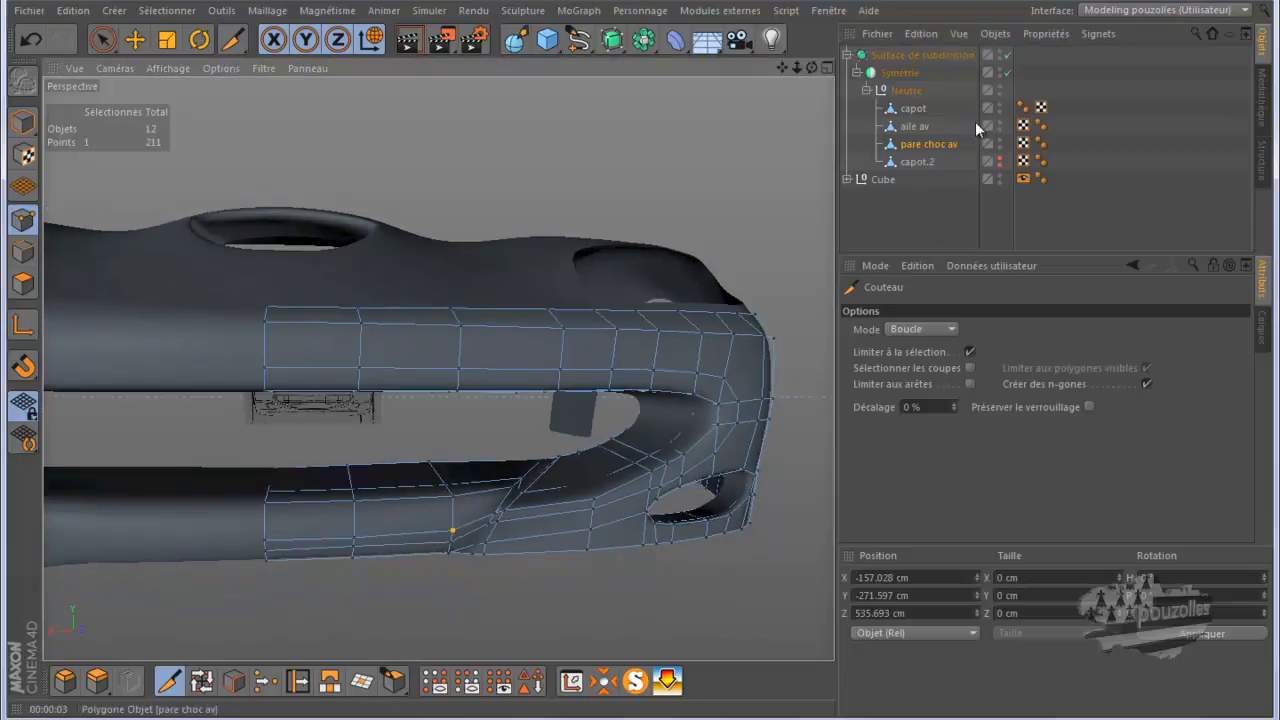
Step: Undo the loop cut around the grille opening and render the view for comparison, keeping pare choc av selected
left_click(30, 40)
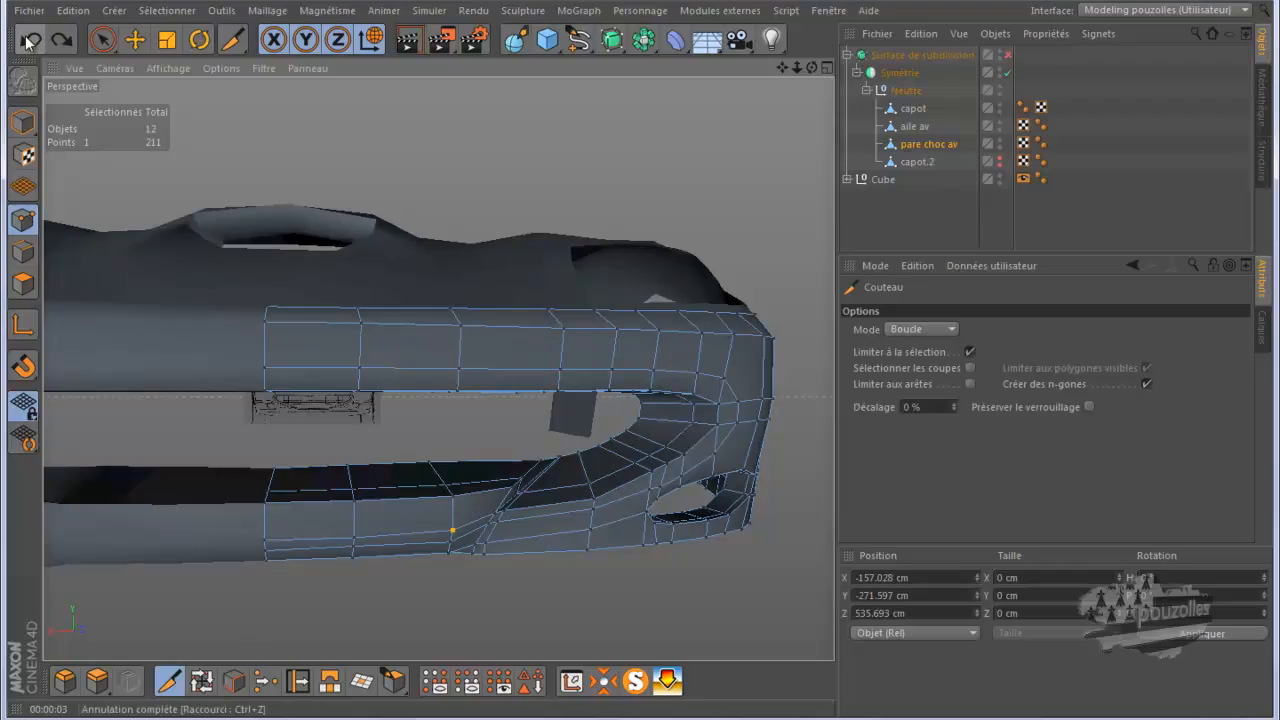
left_click(30, 40)
left_click(30, 40)
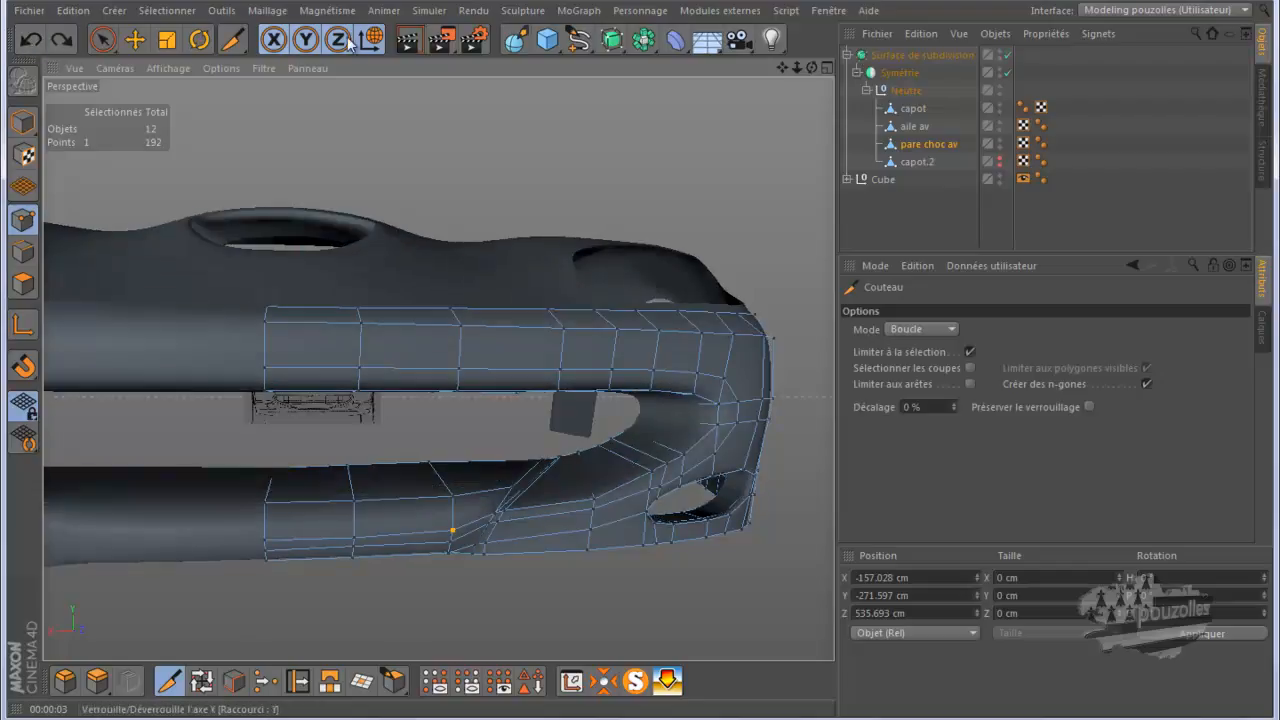
left_click(408, 42)
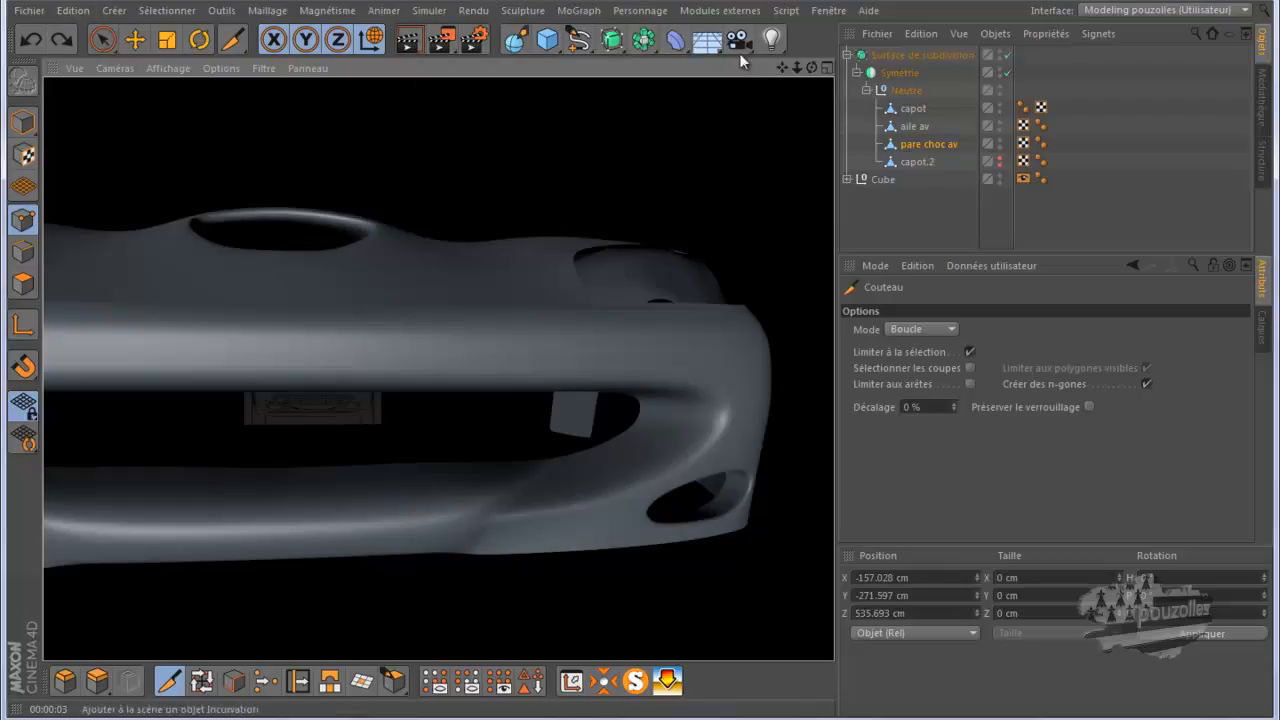
left_click(947, 54)
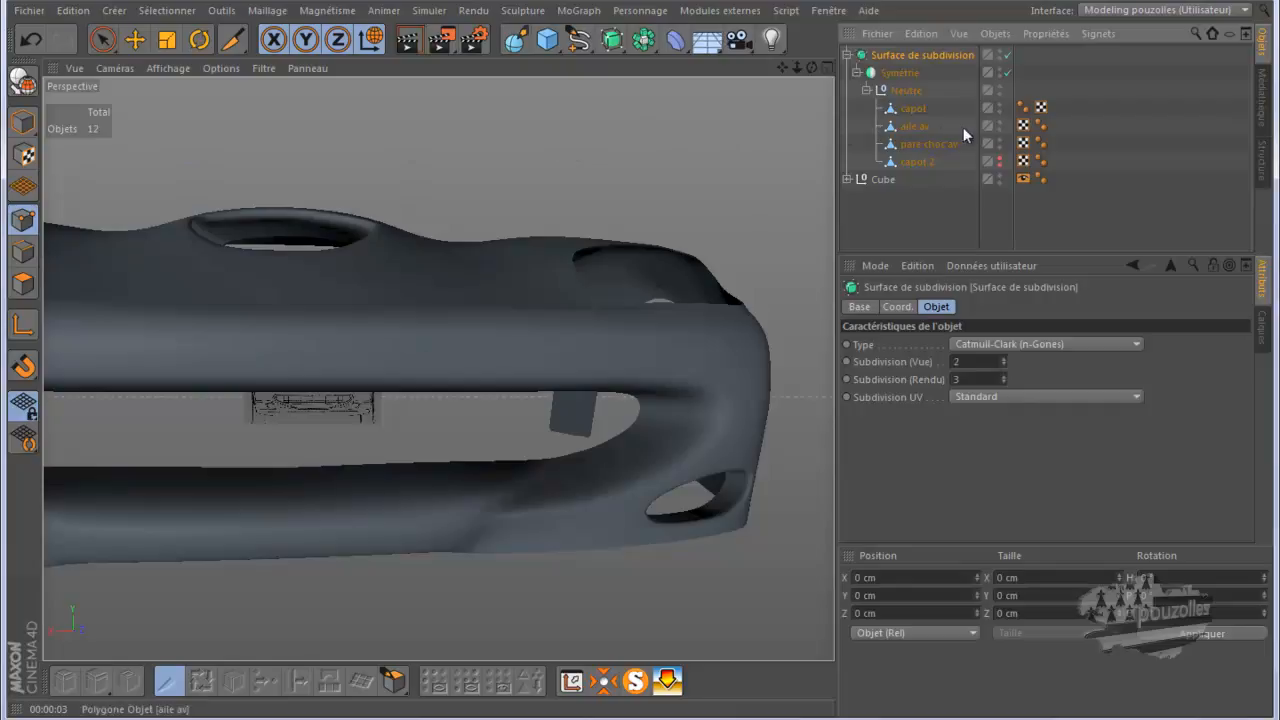
left_click(924, 145)
key("k")
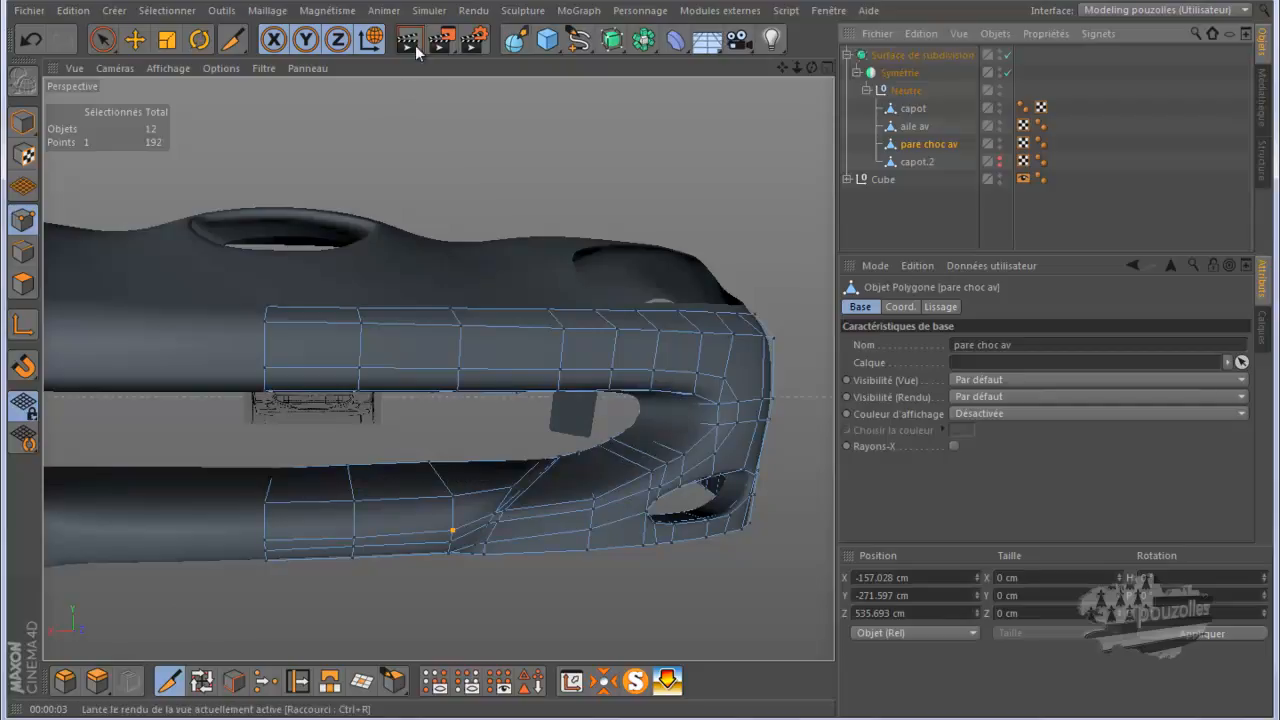
Step: Disable saving in the render settings and set Anti-Aliasing to Géométrie
left_click(478, 38)
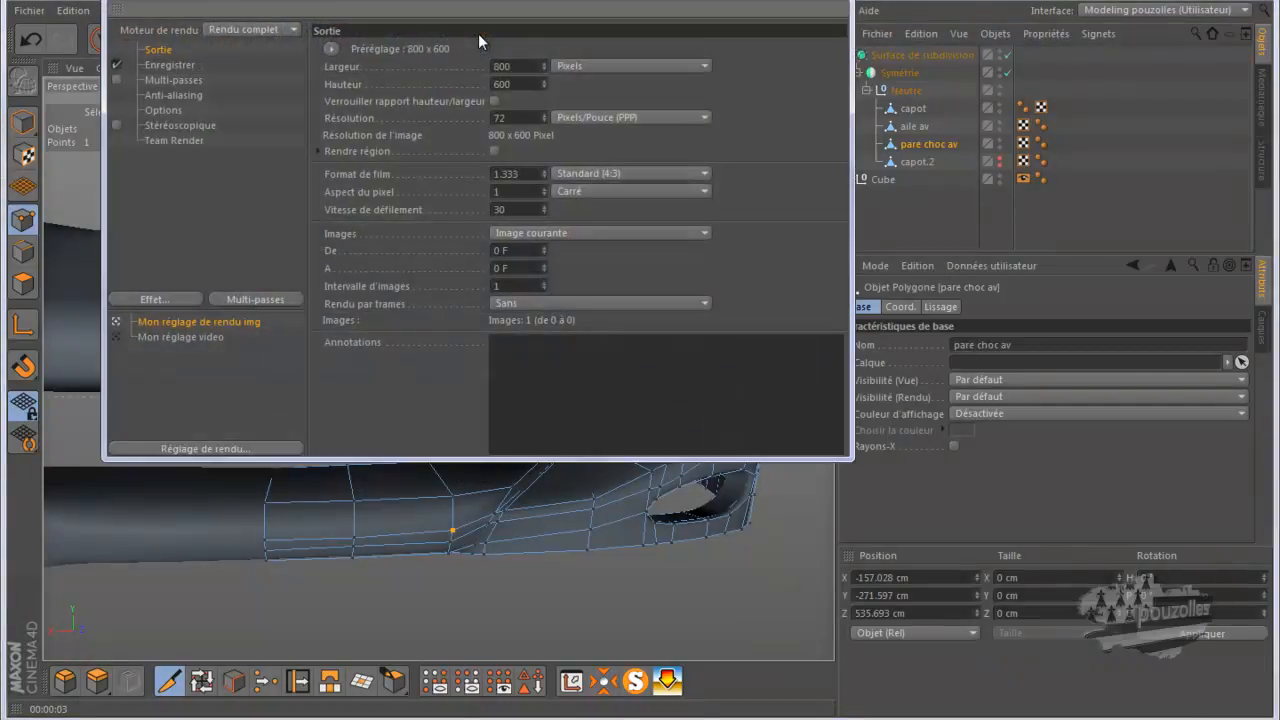
left_click(165, 66)
left_click(116, 64)
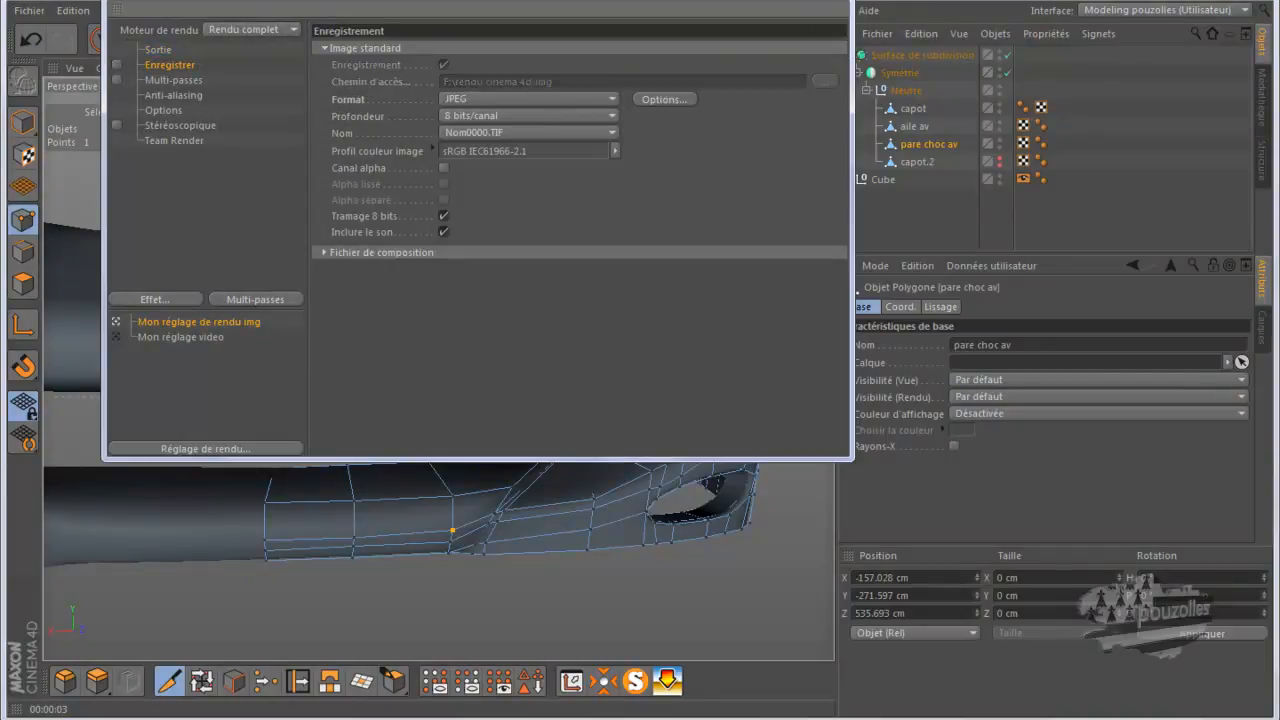
left_click(189, 95)
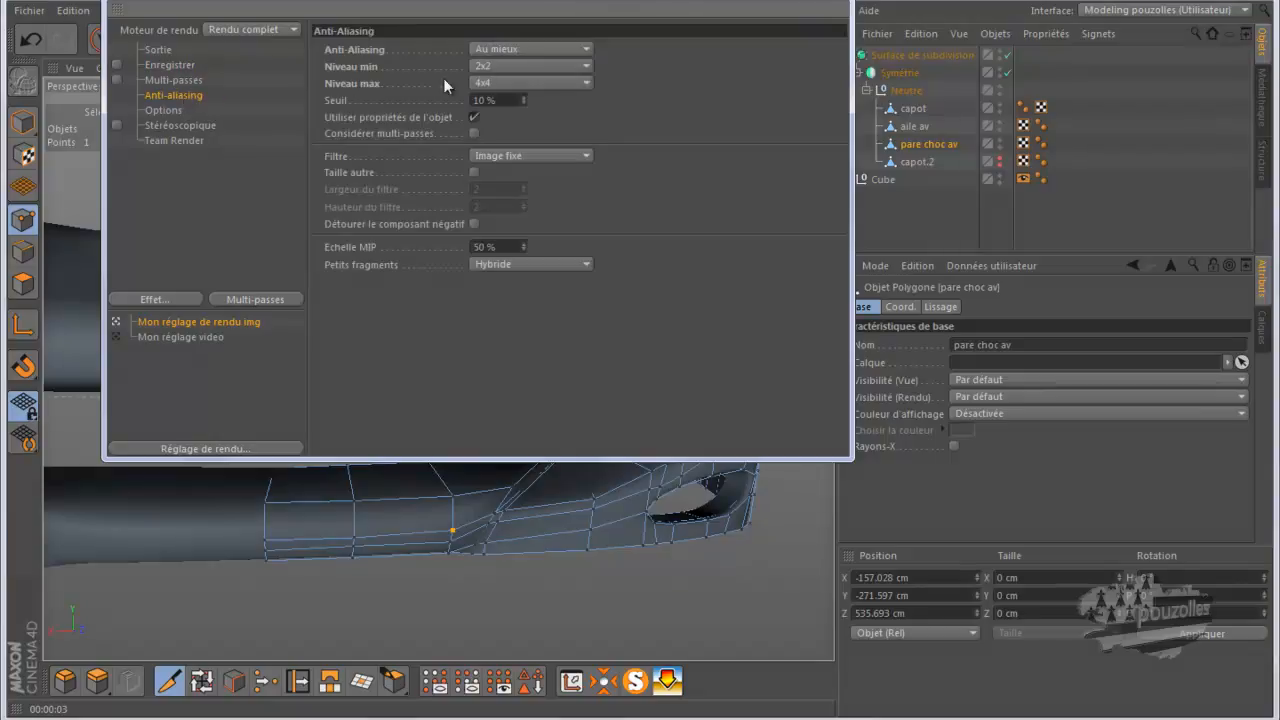
left_click(539, 48)
left_click(526, 84)
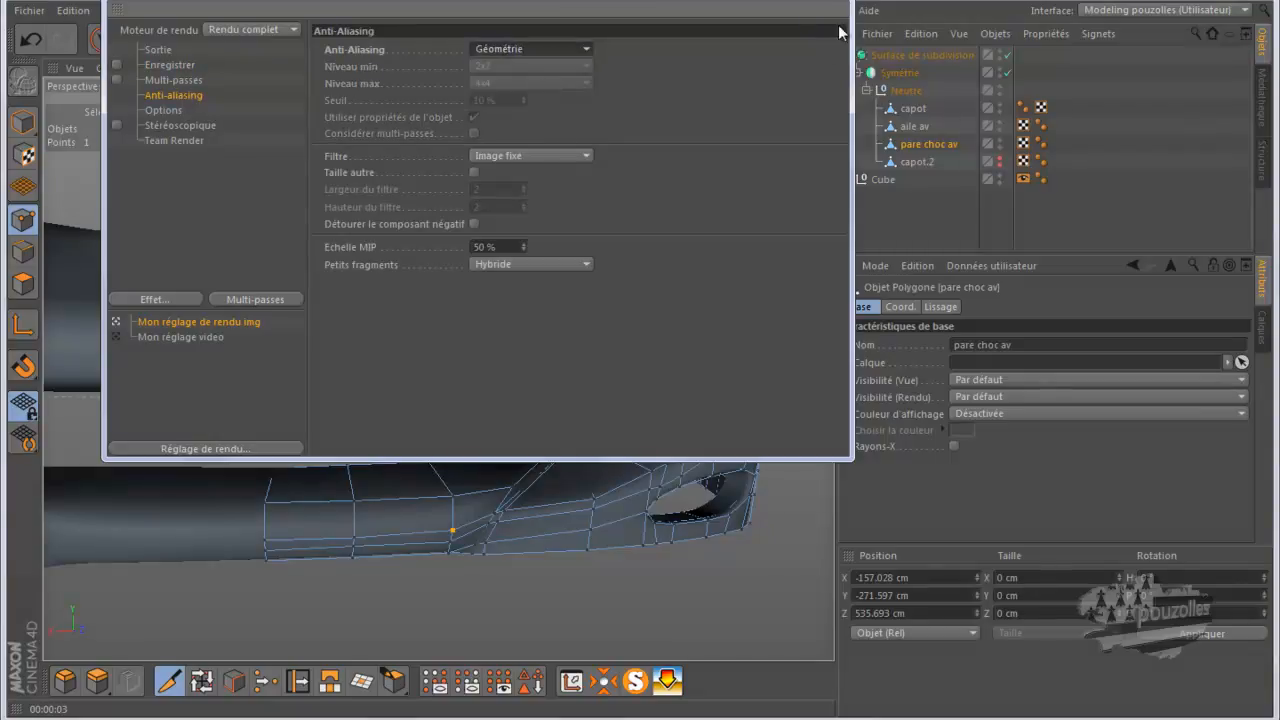
left_click(828, 2)
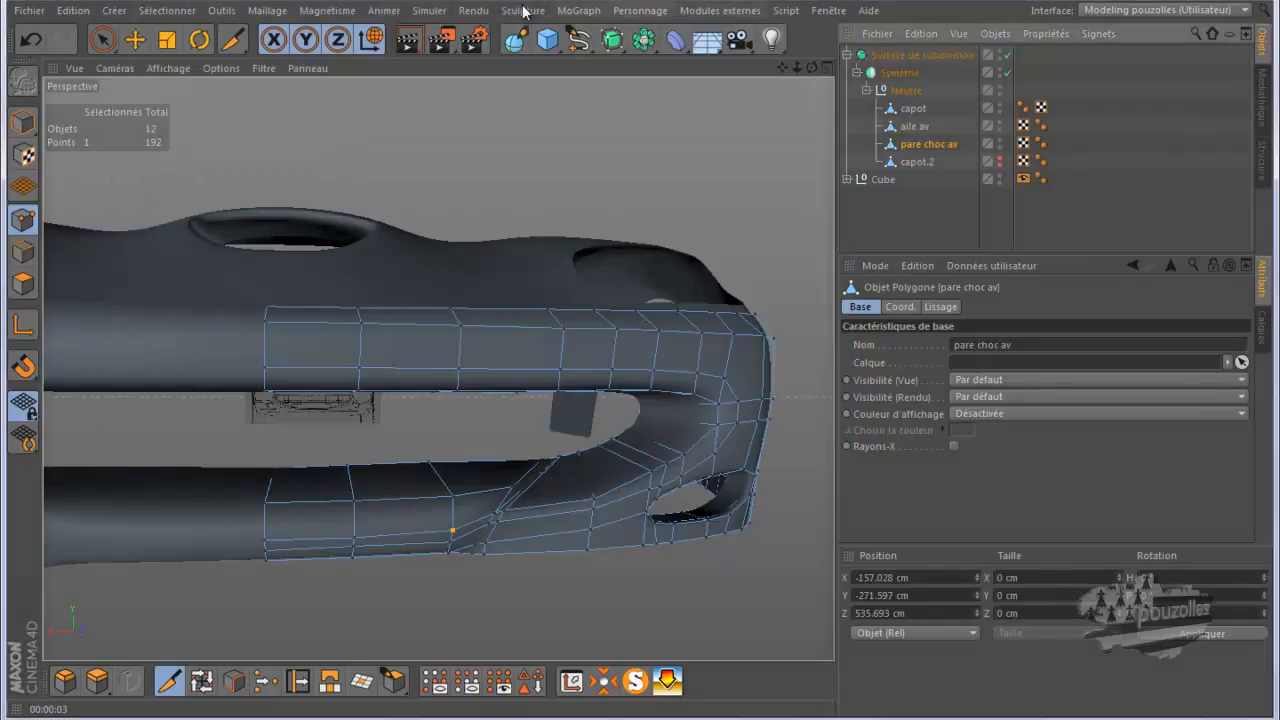
Step: Render the uncut bumper in the Visualiseur and recut the loop along the grille opening's inner rim
left_click(443, 45)
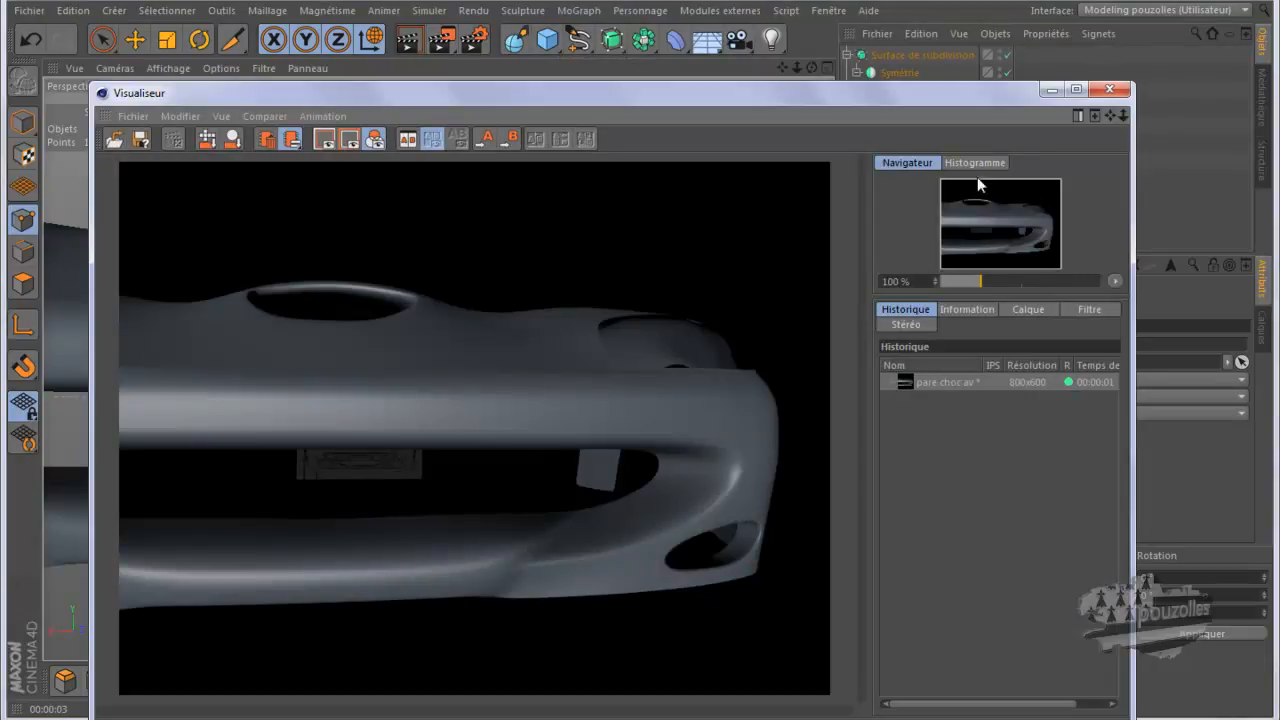
left_click(1109, 89)
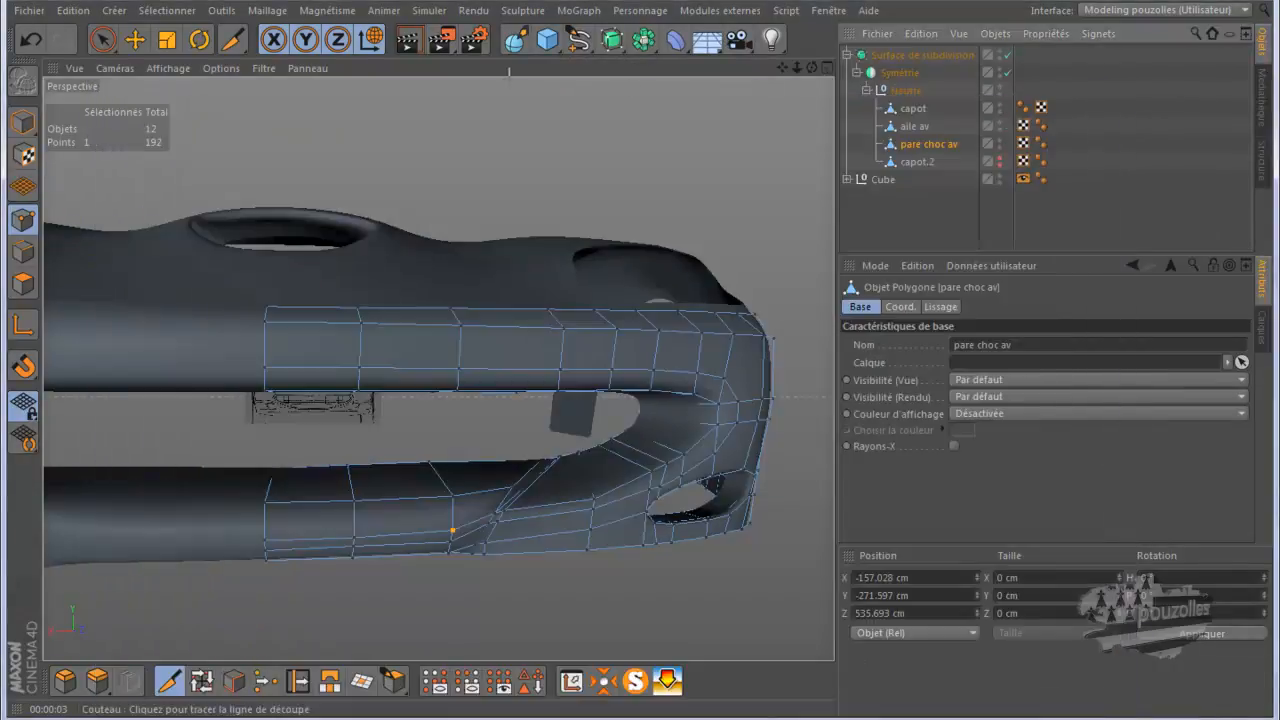
key("k")
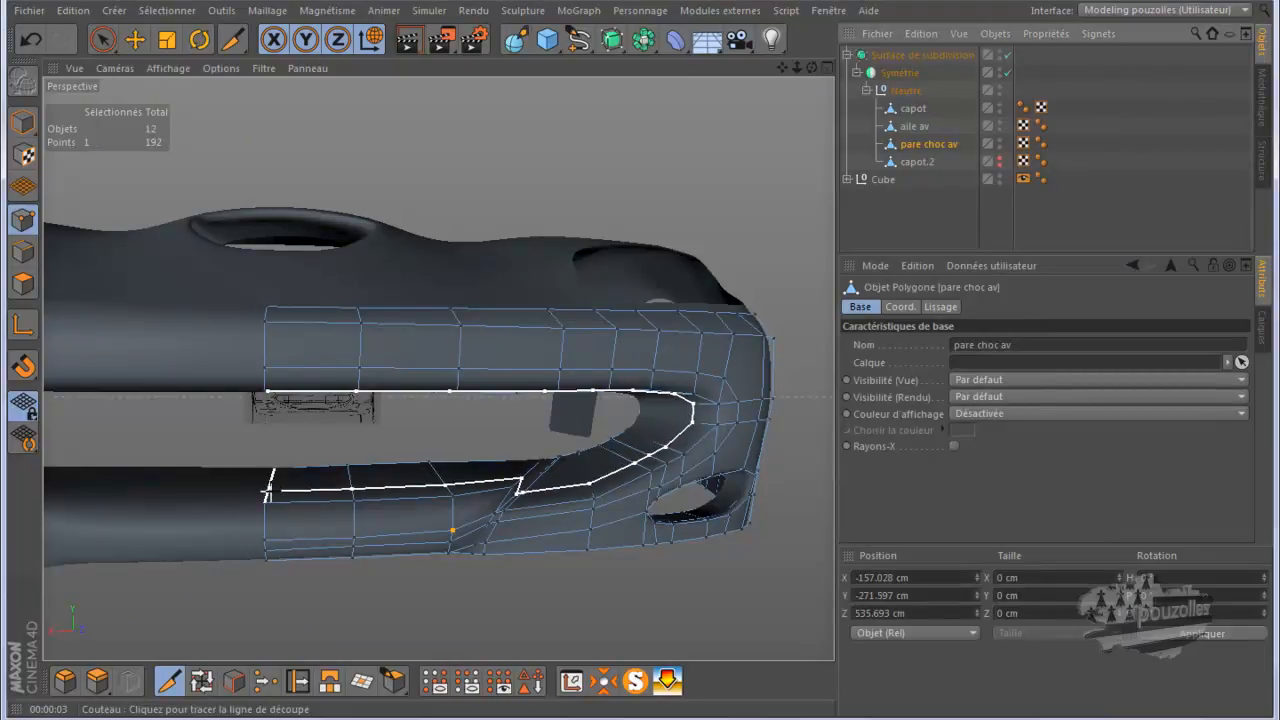
left_click(270, 488)
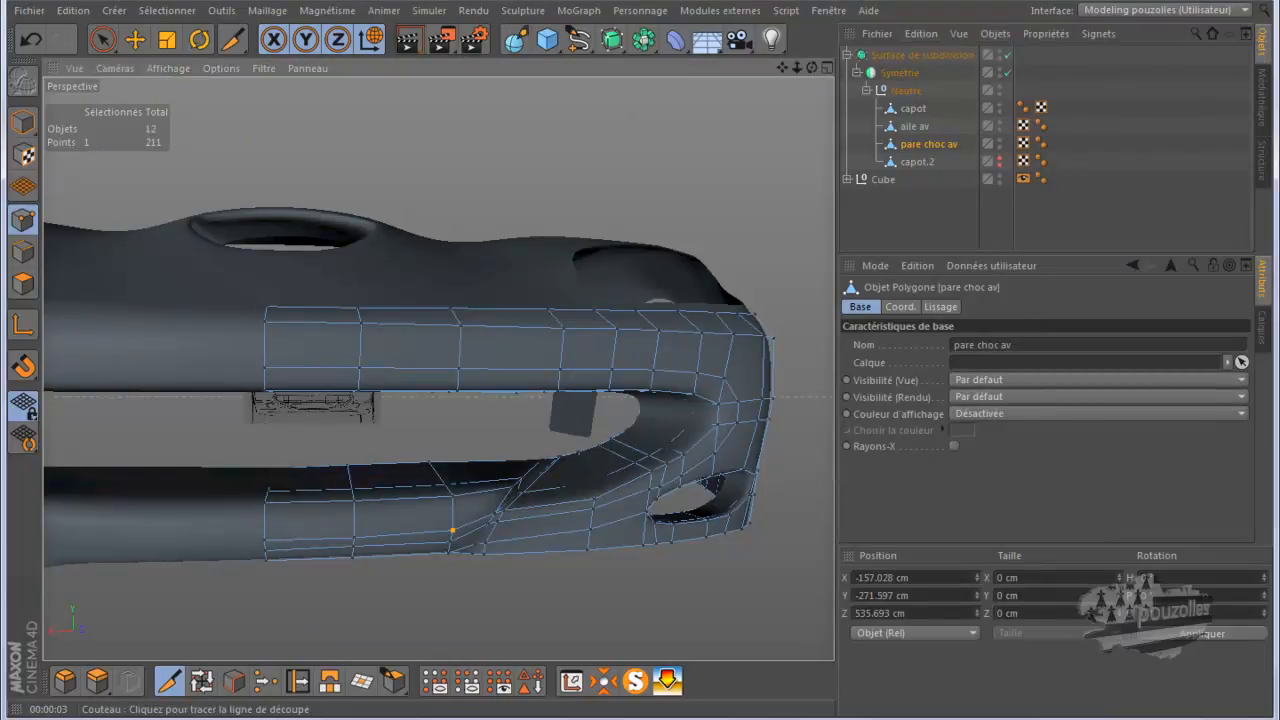
Step: Render the bumper with the new loop in the Visualiseur and compare it with the earlier render in the Historique
left_click(444, 41)
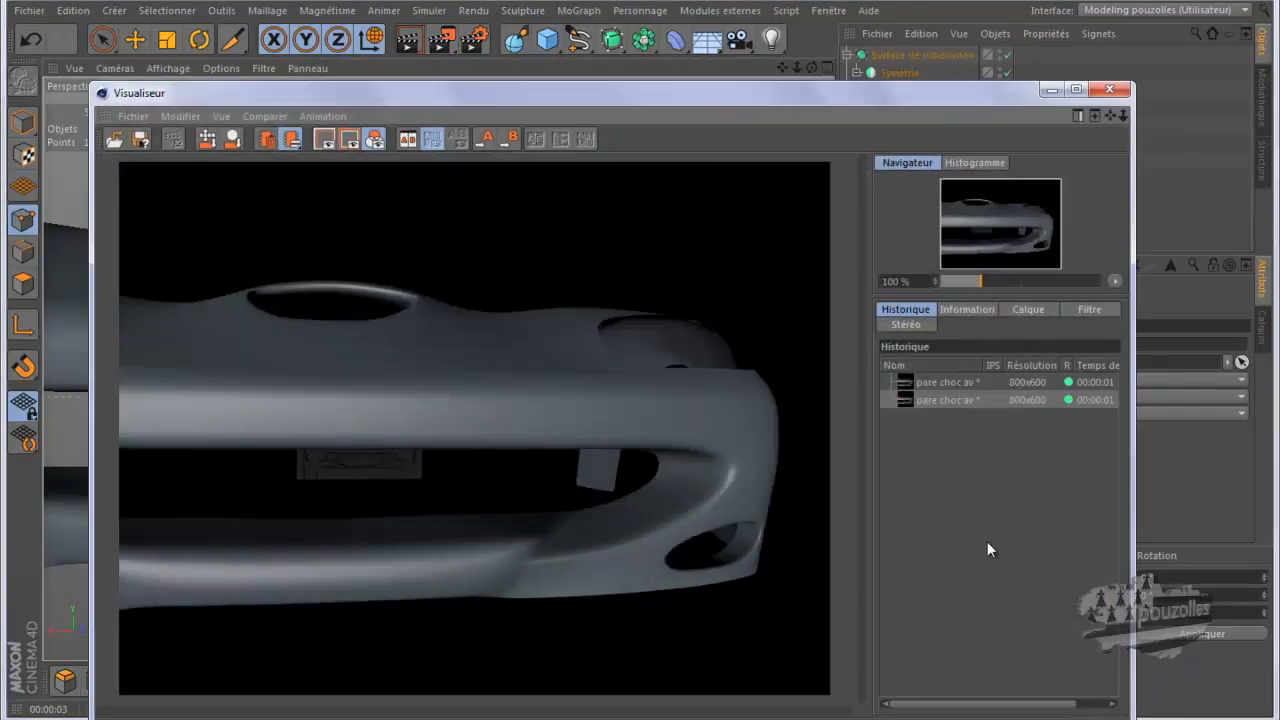
left_click(957, 381)
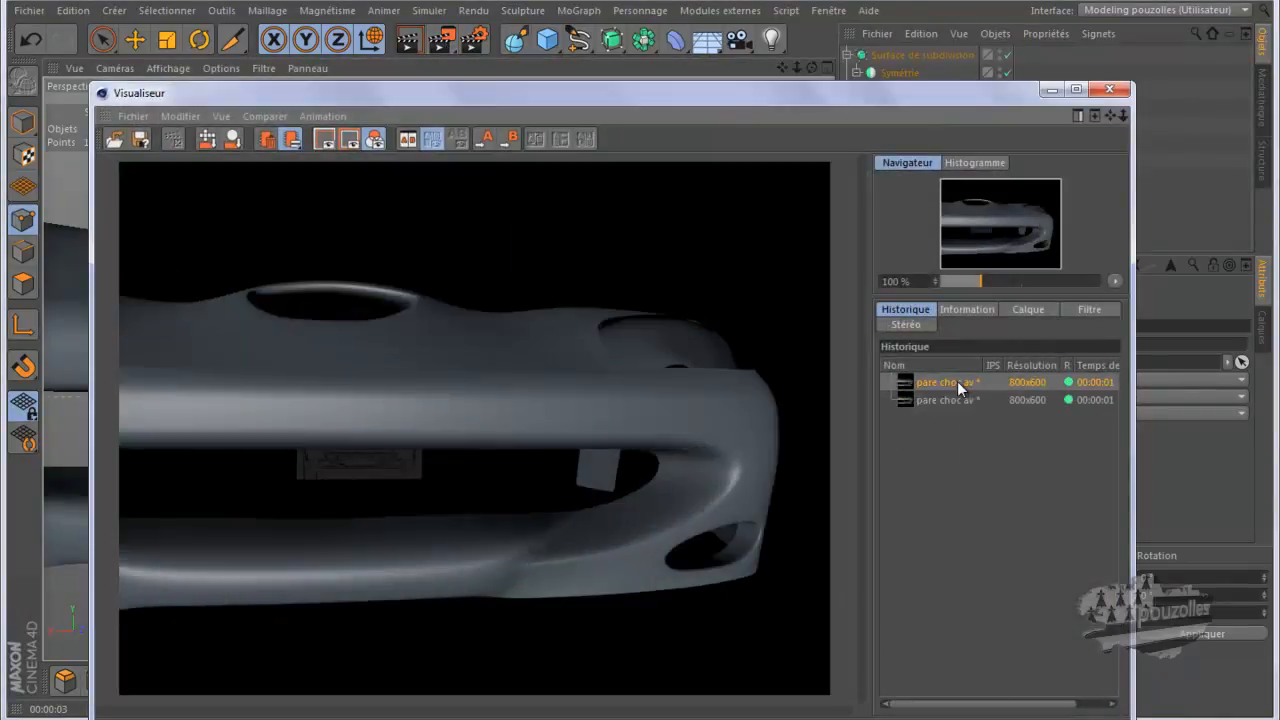
left_click(948, 399)
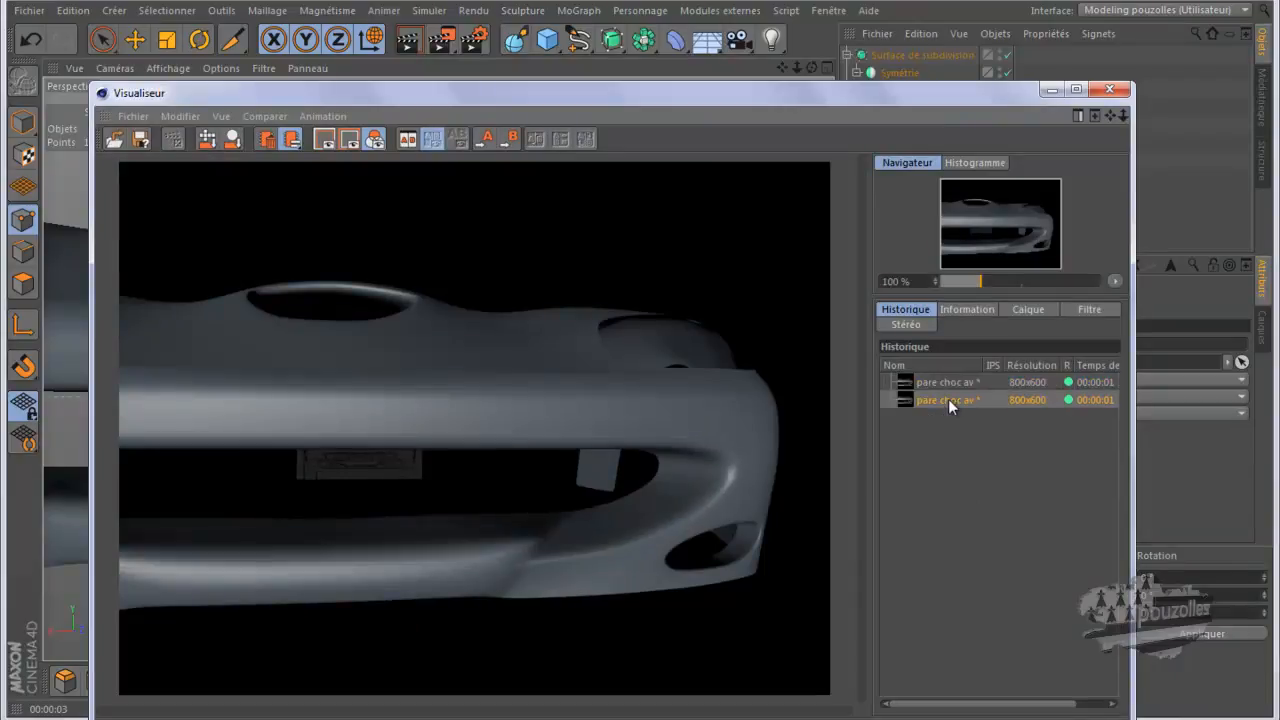
left_click(953, 381)
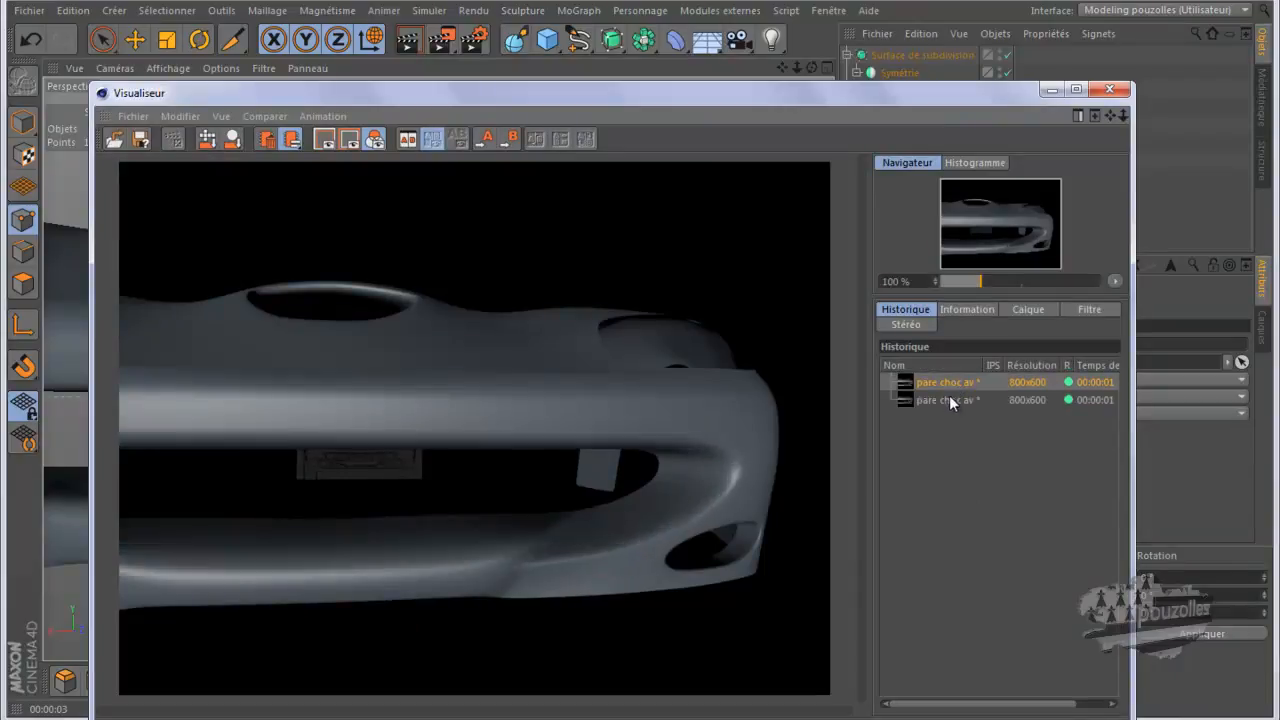
left_click(949, 400)
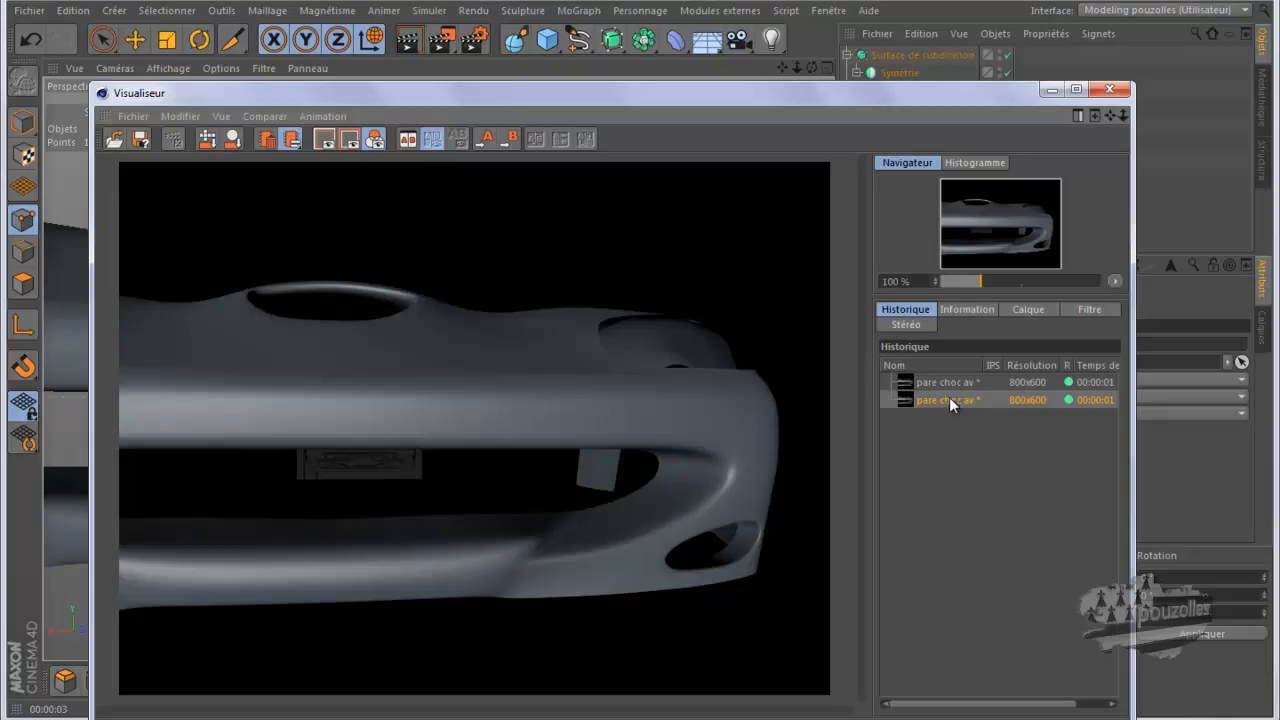
left_click(952, 383)
left_click(946, 401)
left_click(926, 381)
left_click(1109, 89)
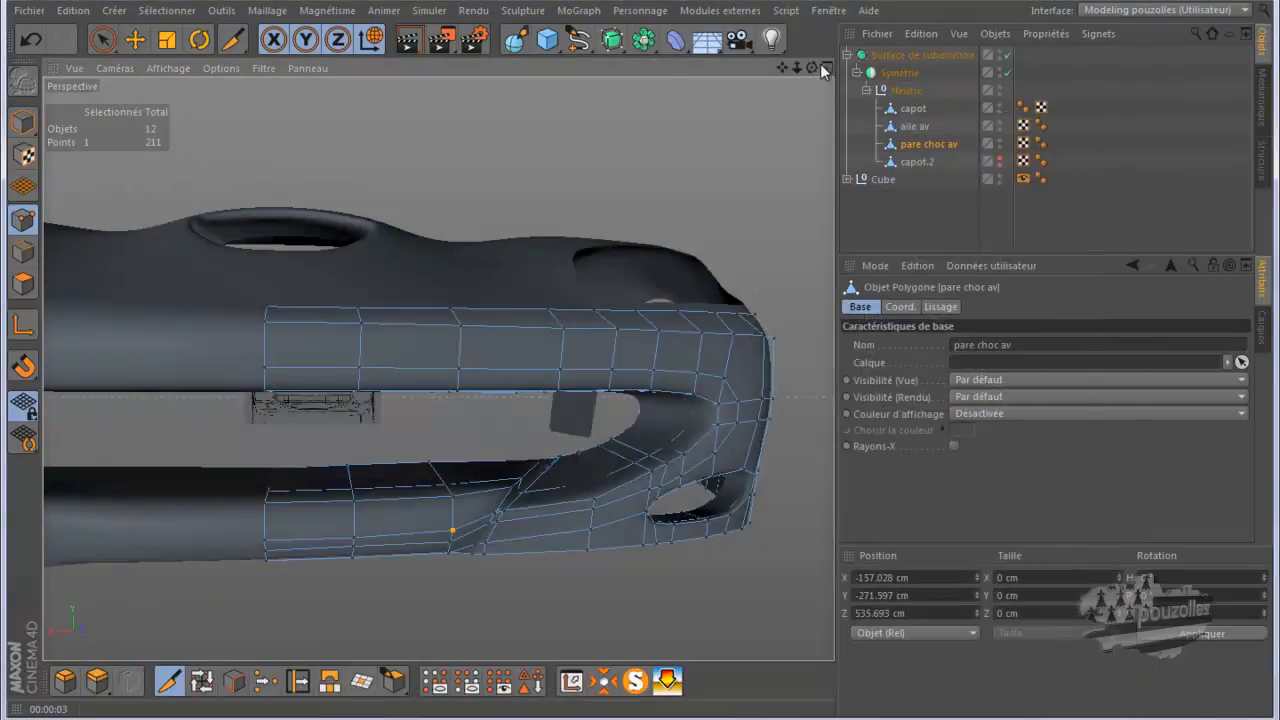
Step: Select the three points at the lower lip's inner crease and move them outward along X to about -234.6 cm
left_click_drag(634, 364, 640, 360)
scroll(772, 168, "down", 3)
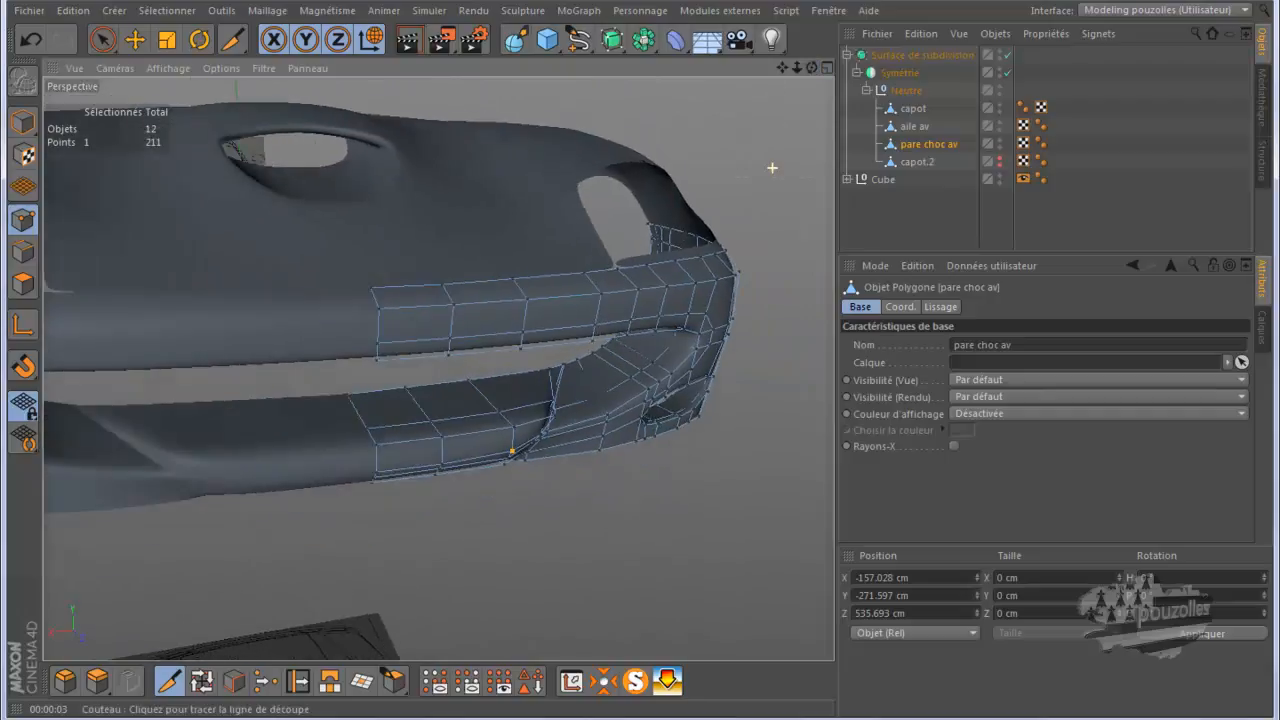
scroll(215, 432, "up", 5)
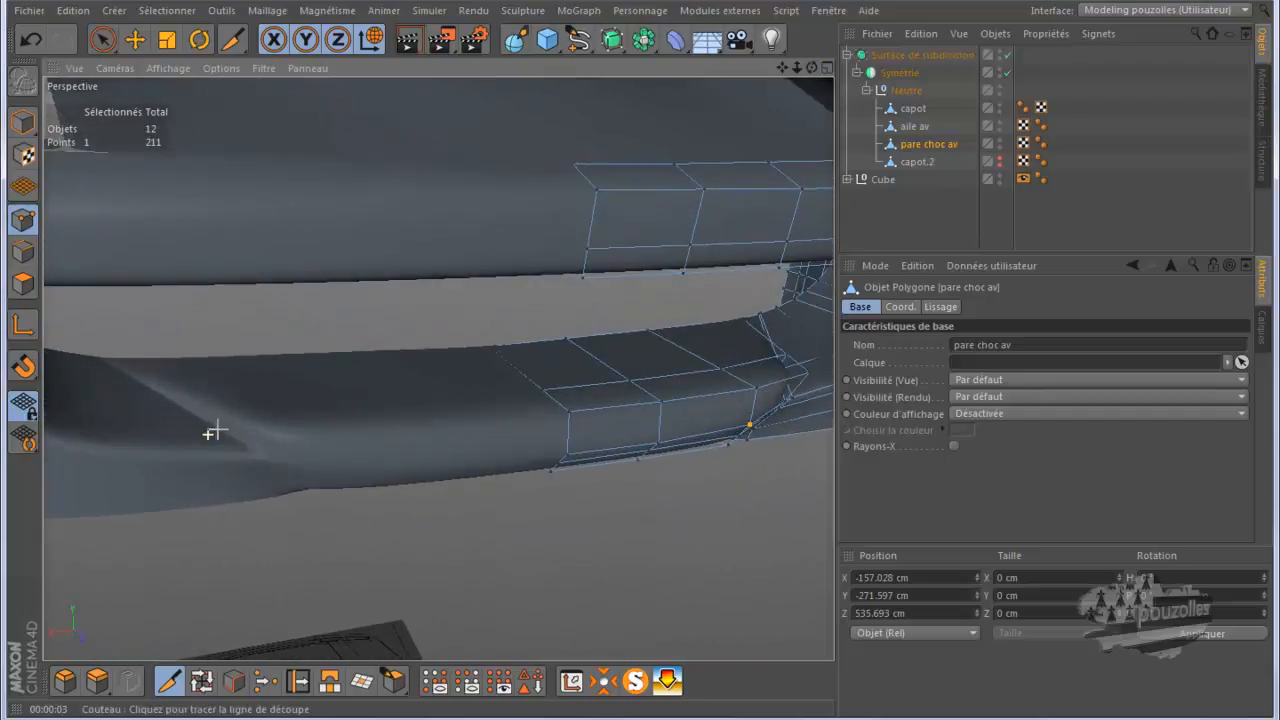
left_click_drag(810, 66, 783, 66)
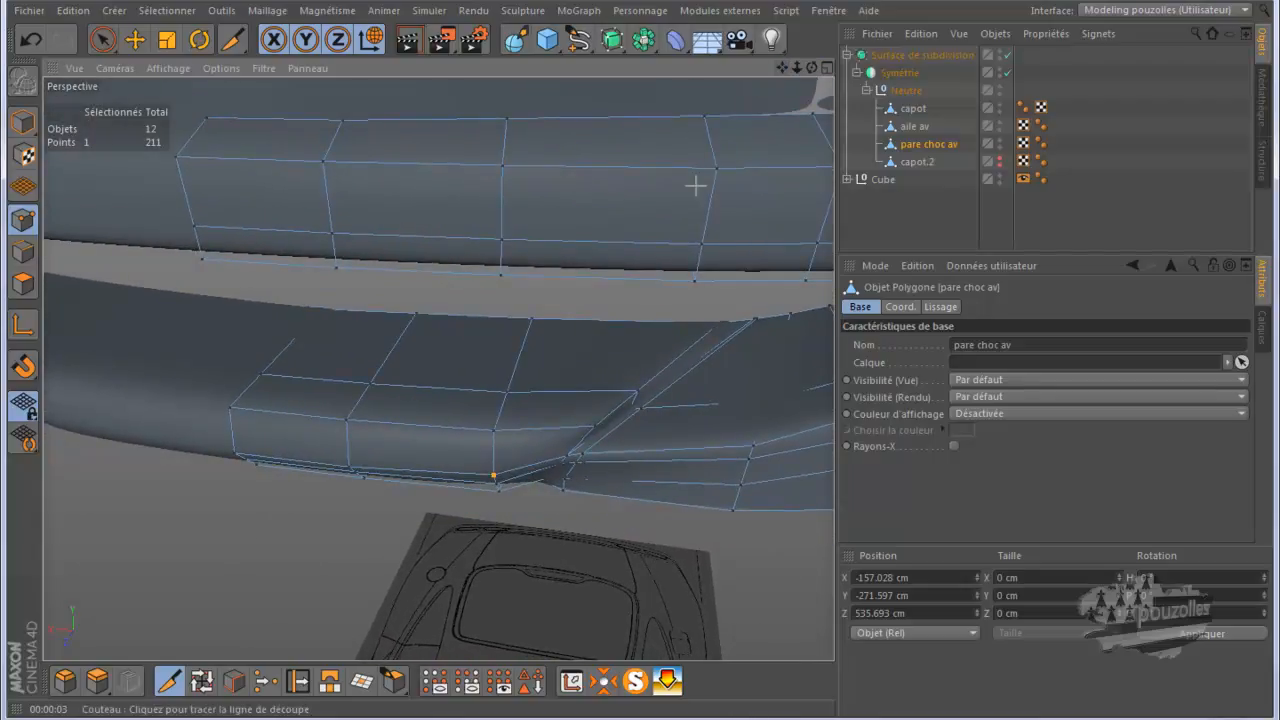
left_click(101, 39)
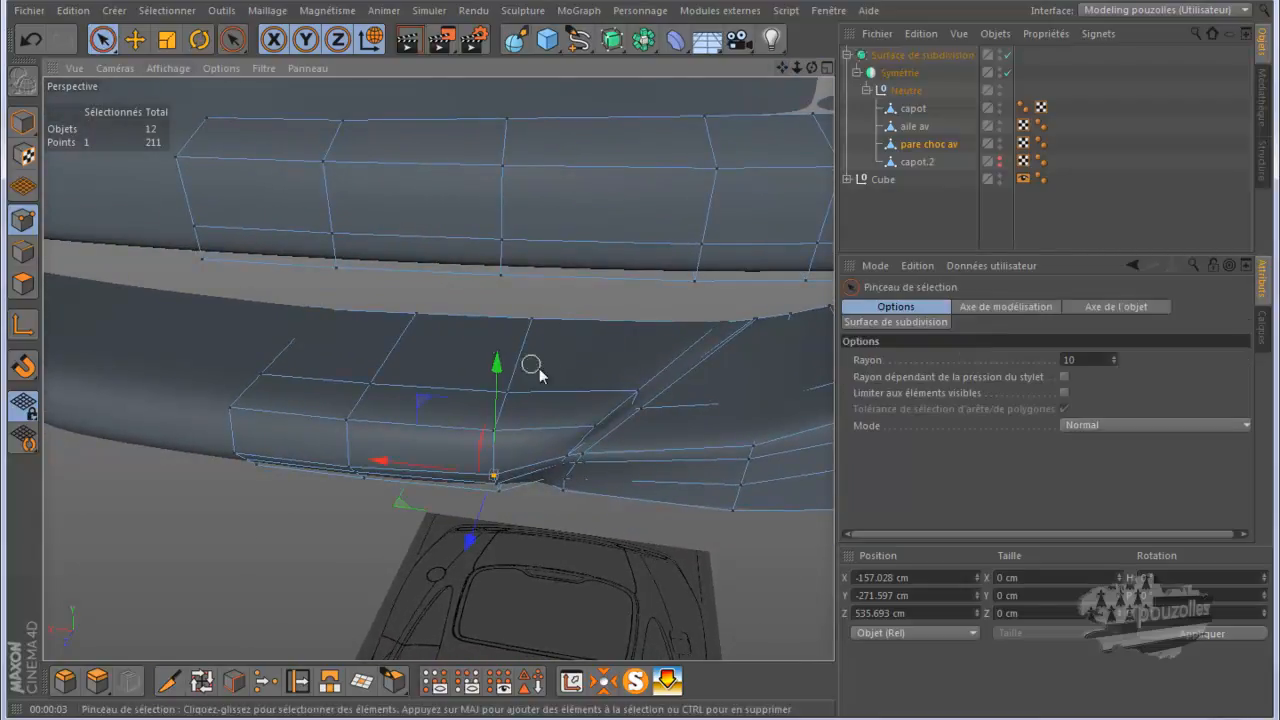
left_click(648, 421)
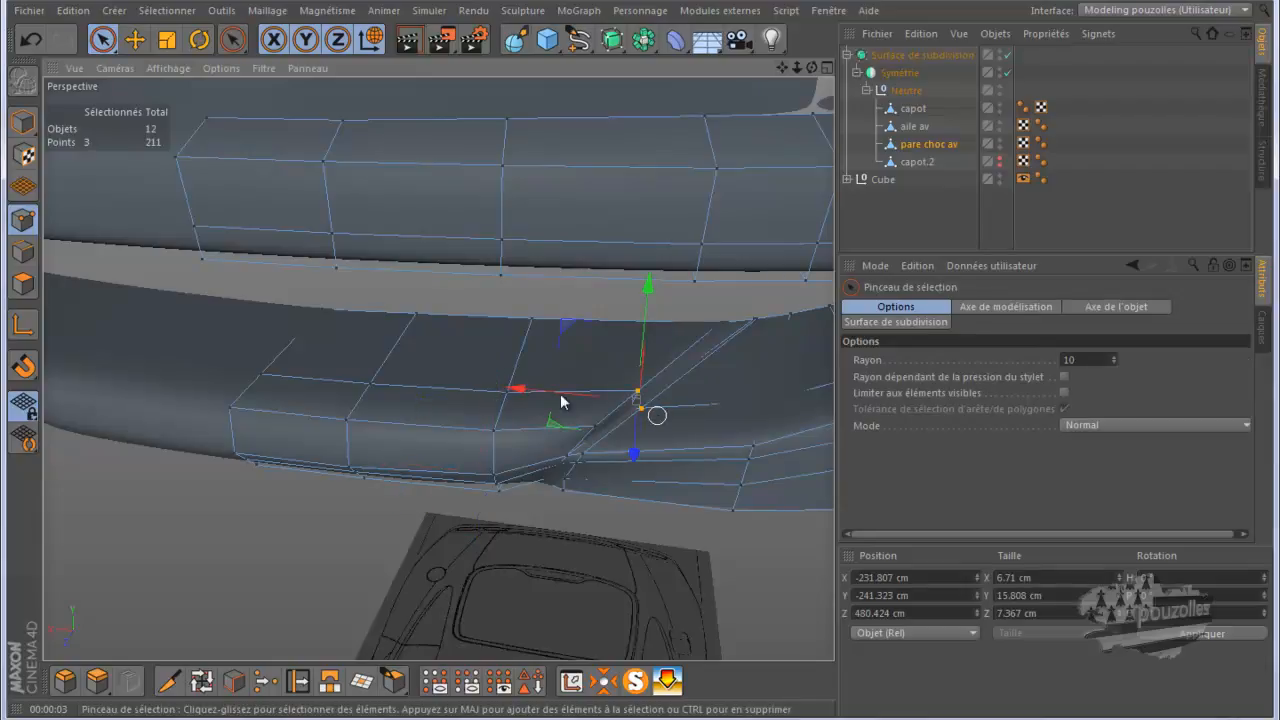
left_click_drag(517, 390, 561, 401)
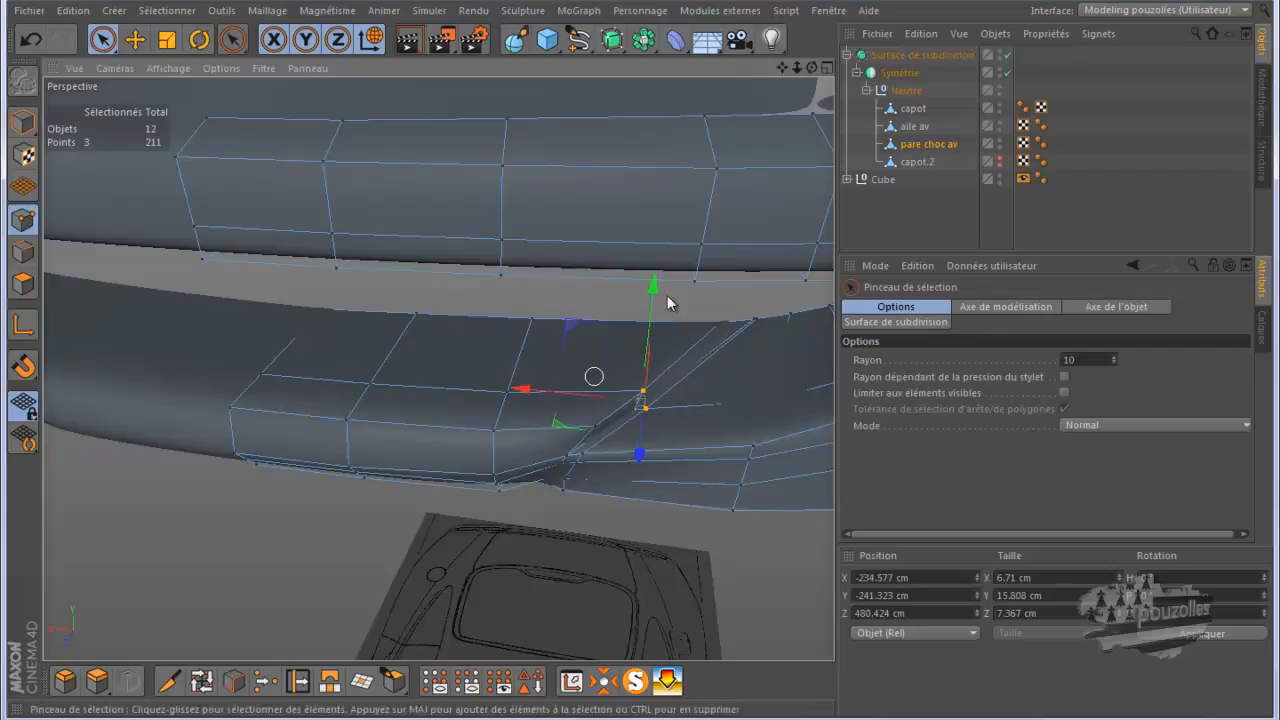
left_click_drag(783, 64, 645, 362)
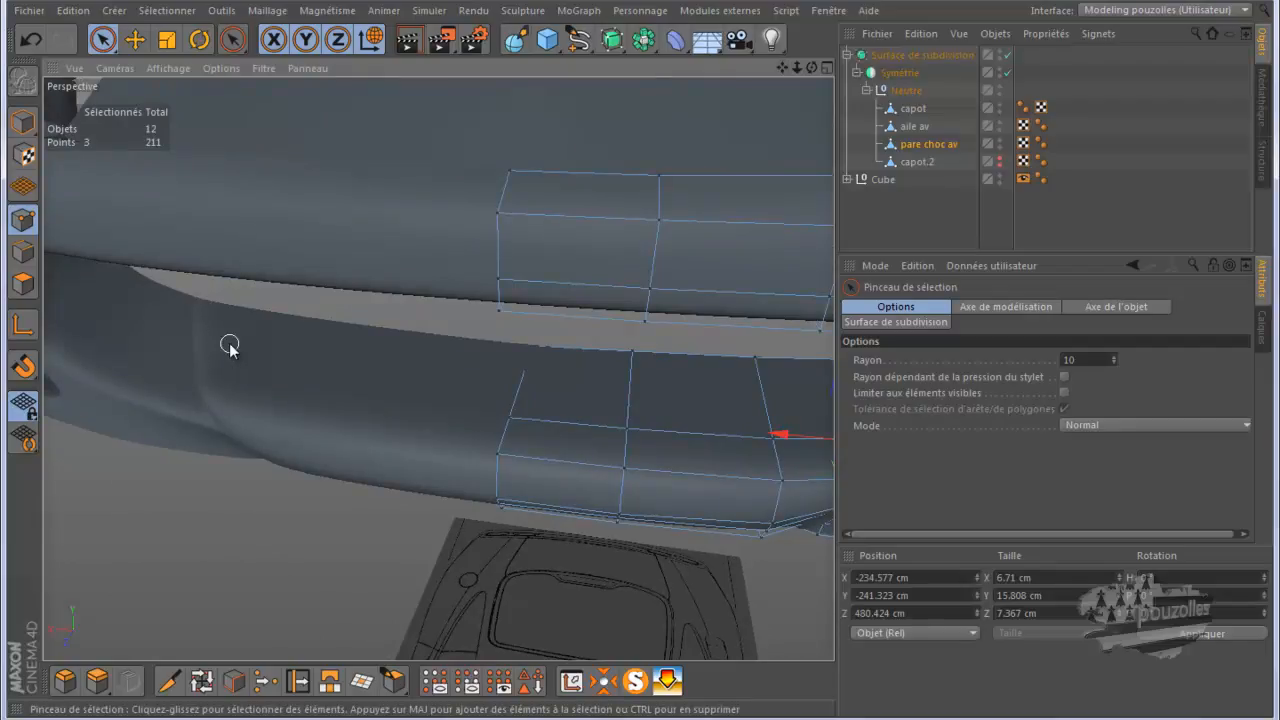
scroll(217, 351, "down", 7)
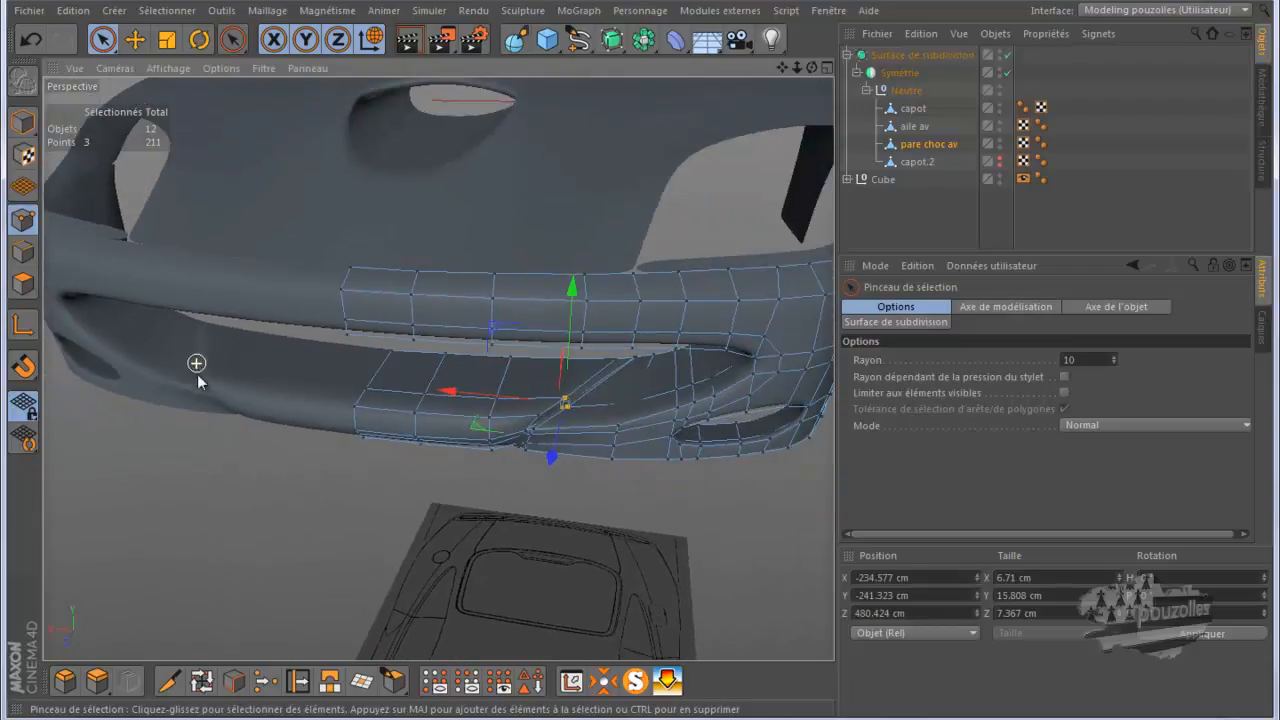
scroll(230, 410, "down", 5)
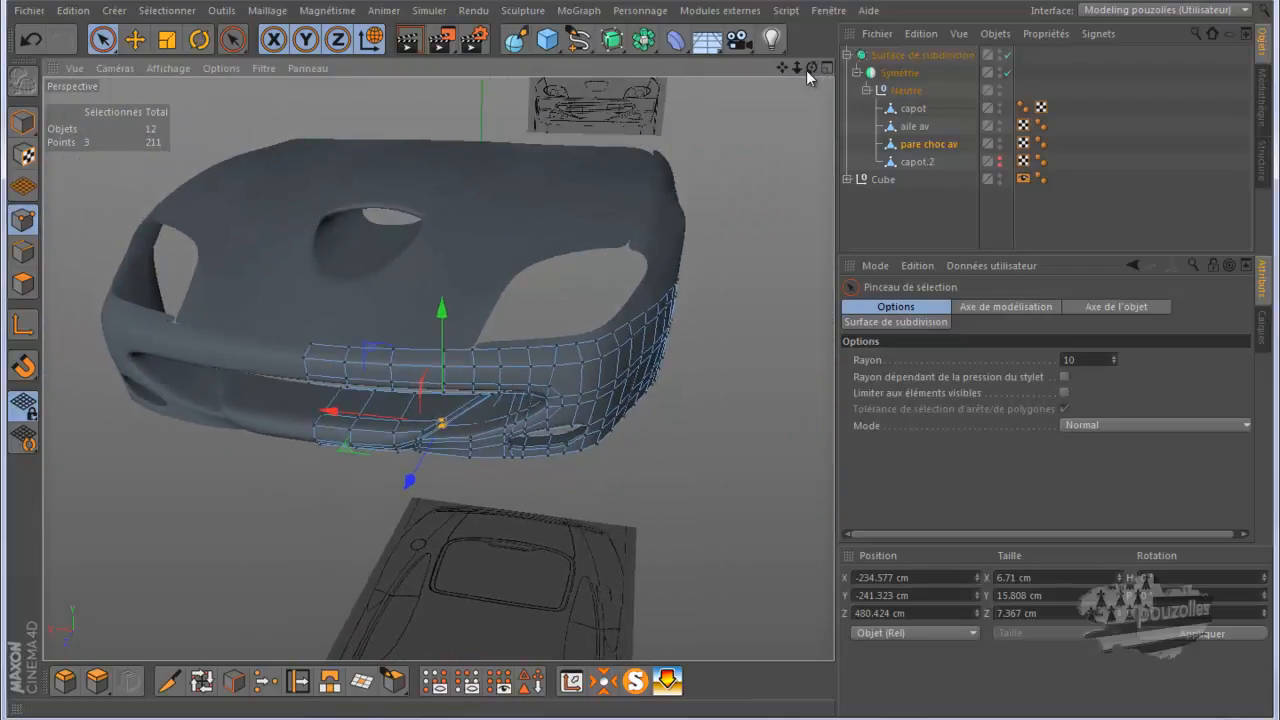
left_click_drag(807, 70, 687, 210)
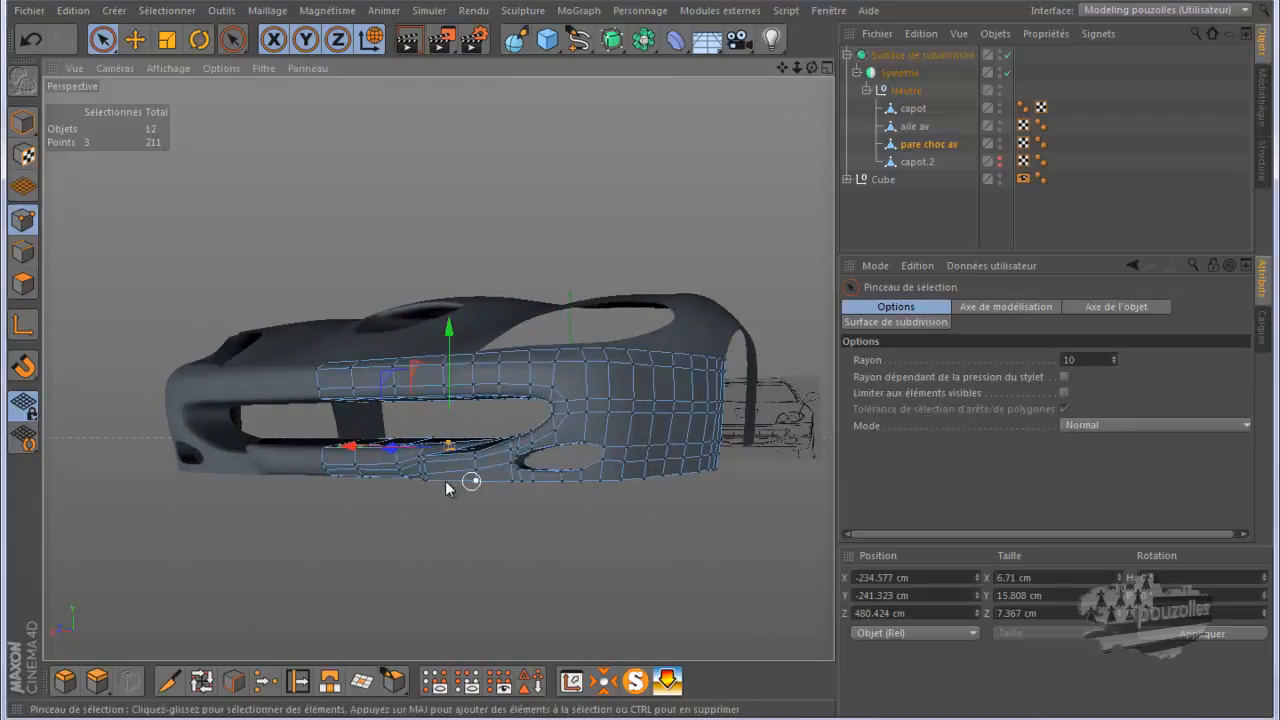
Step: Consult the Ferrari_550_Maranello_11 photo and lower the four points at the lower lip's crease to about Y -270.2 cm
mouse_move(610, 712)
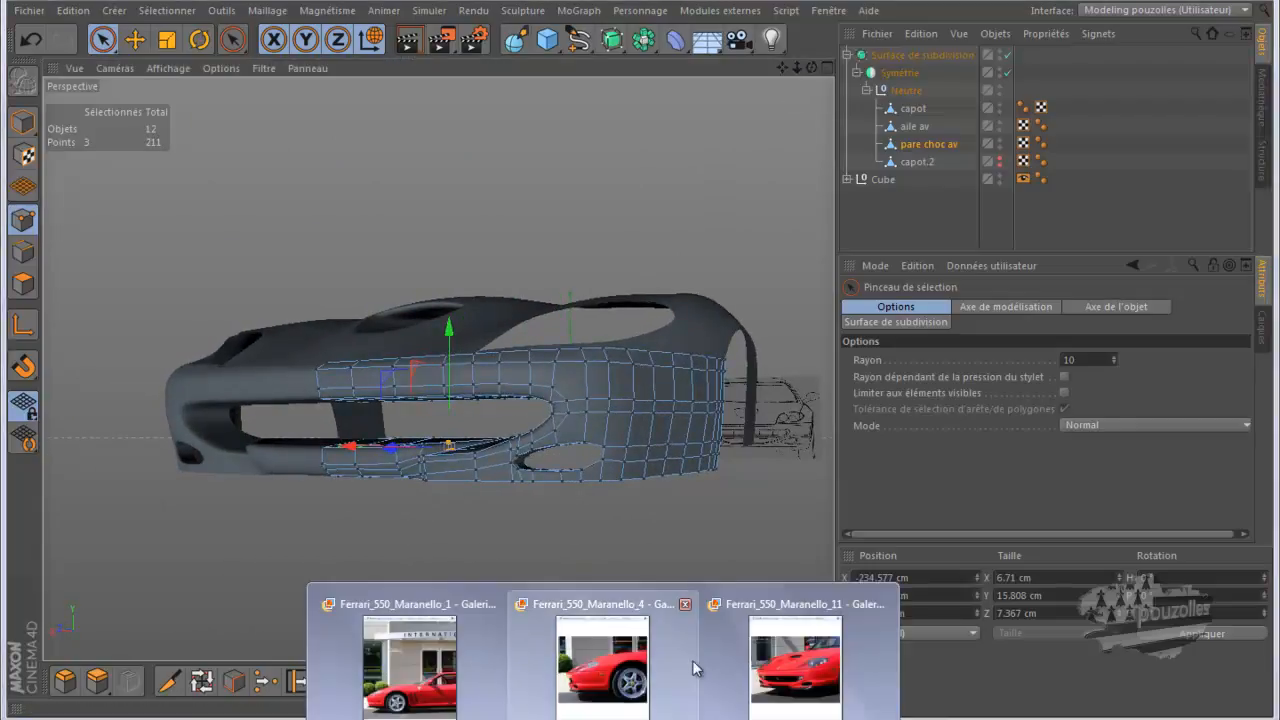
left_click(775, 667)
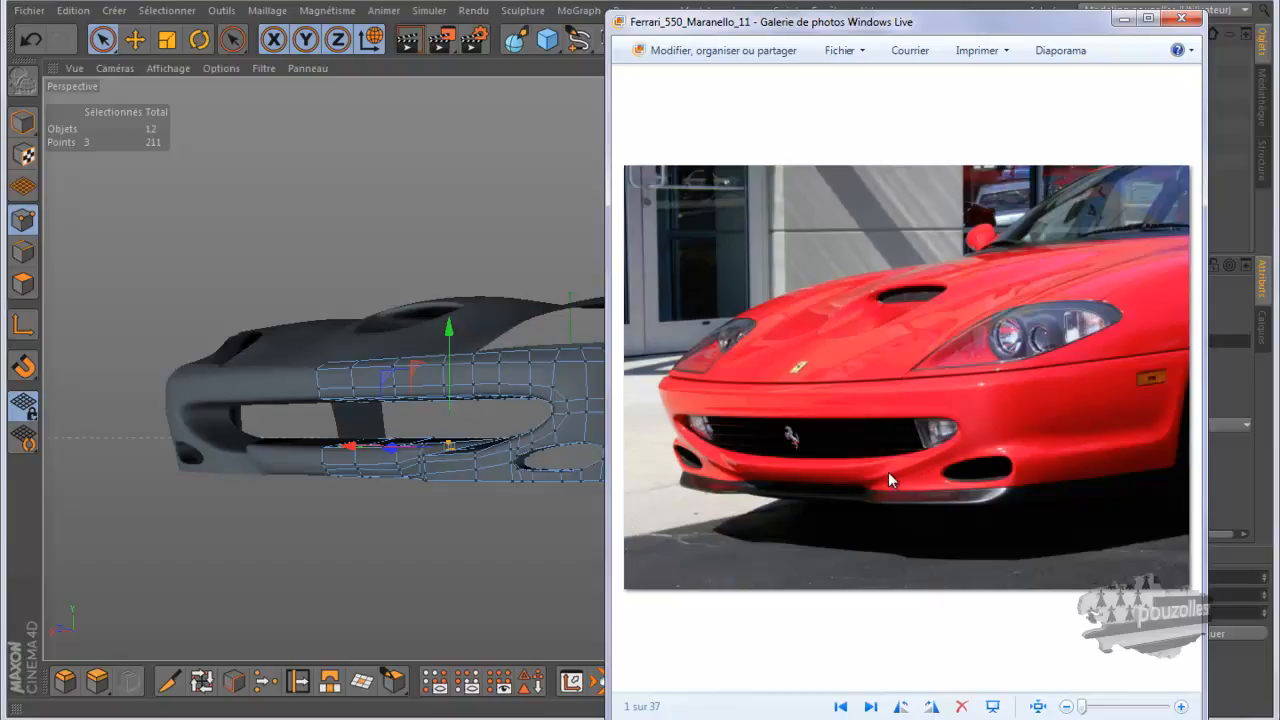
left_click(428, 459)
left_click(423, 460)
scroll(425, 461, "up", 4)
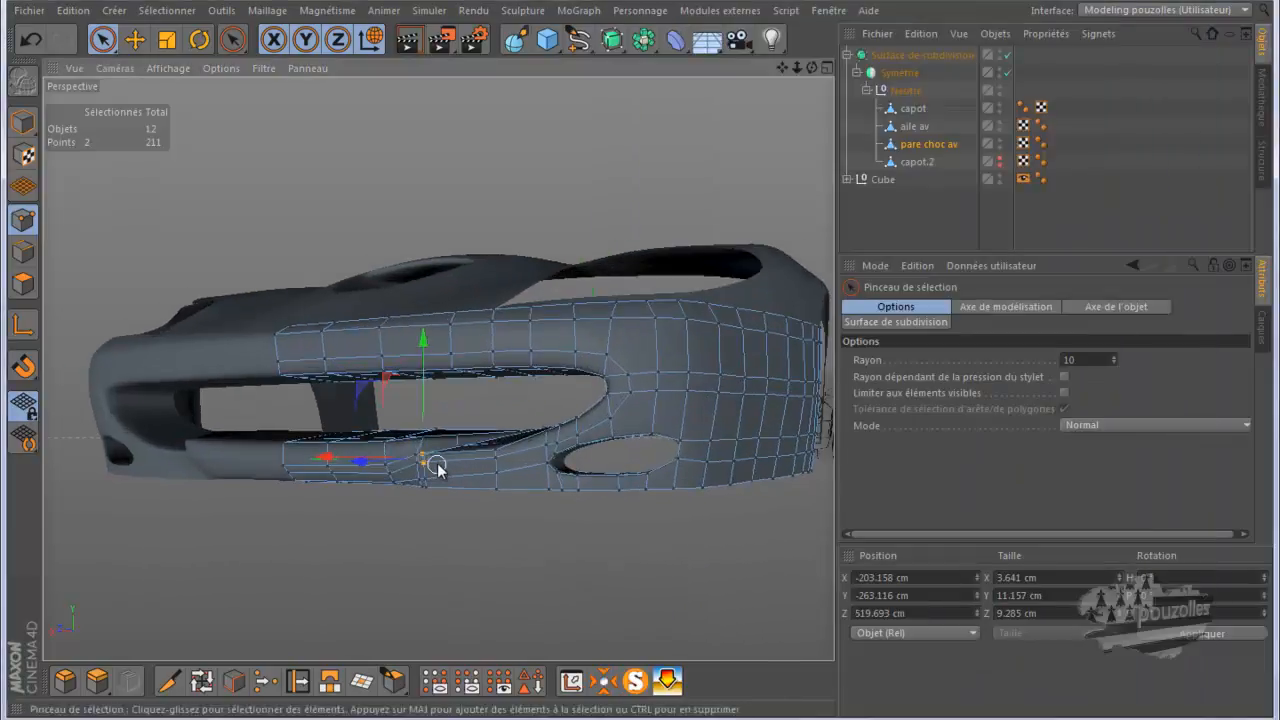
scroll(440, 463, "up", 5)
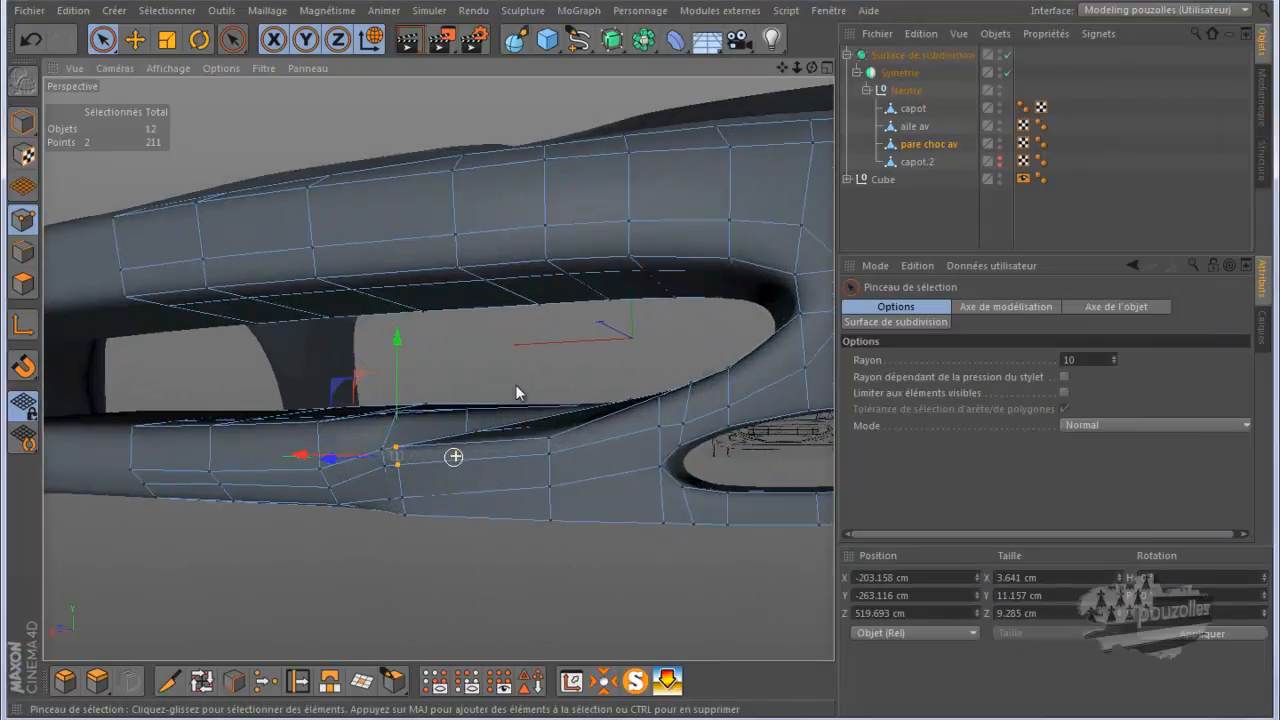
left_click_drag(812, 67, 646, 350)
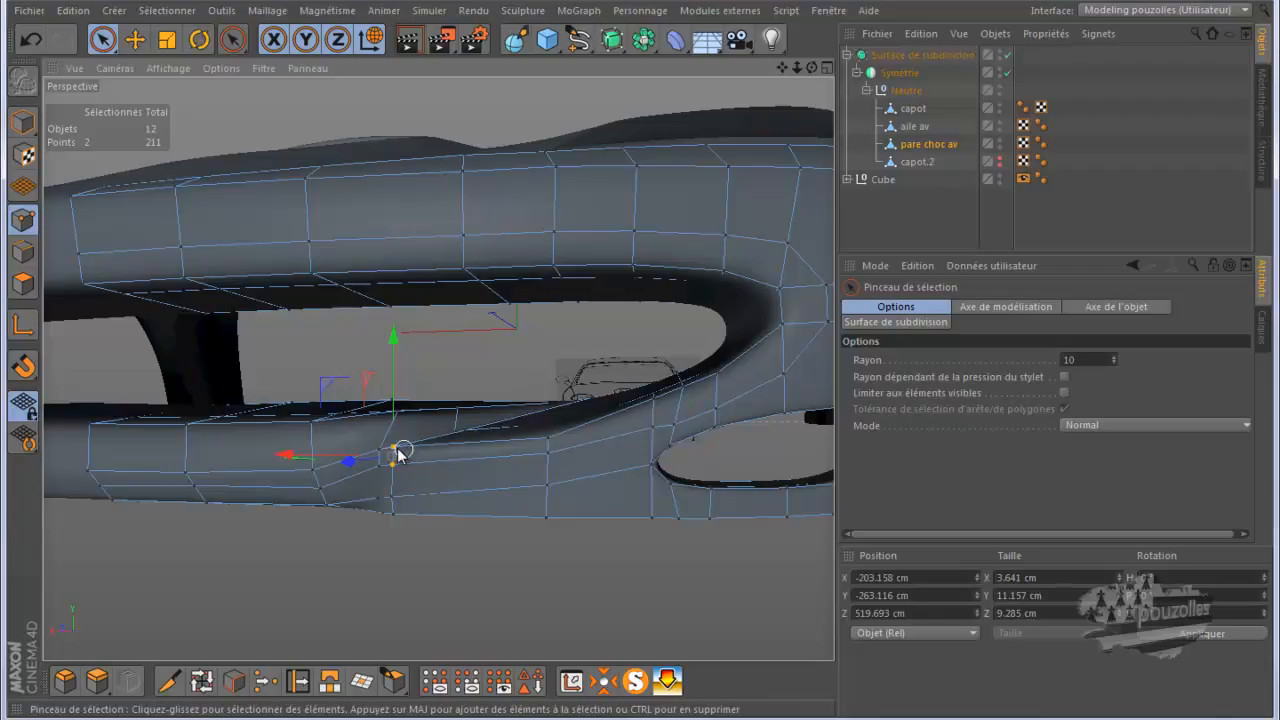
left_click_drag(379, 471, 385, 461, "shift")
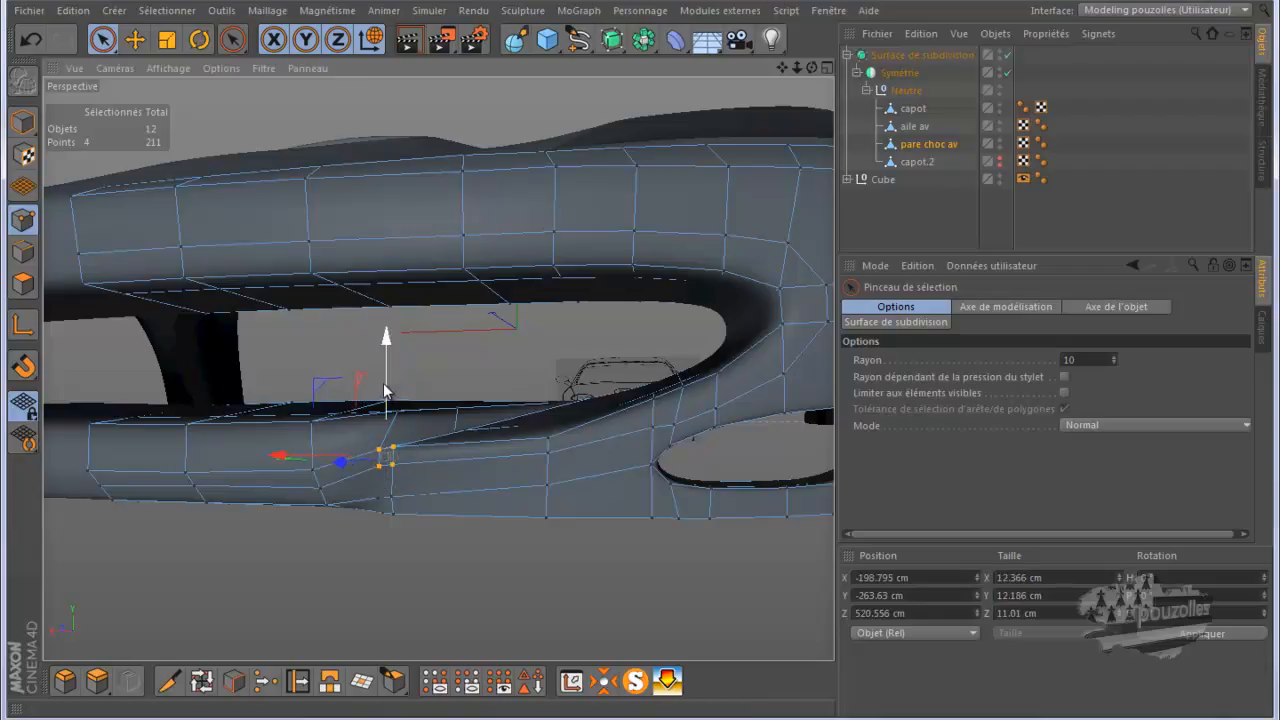
left_click_drag(385, 388, 386, 400)
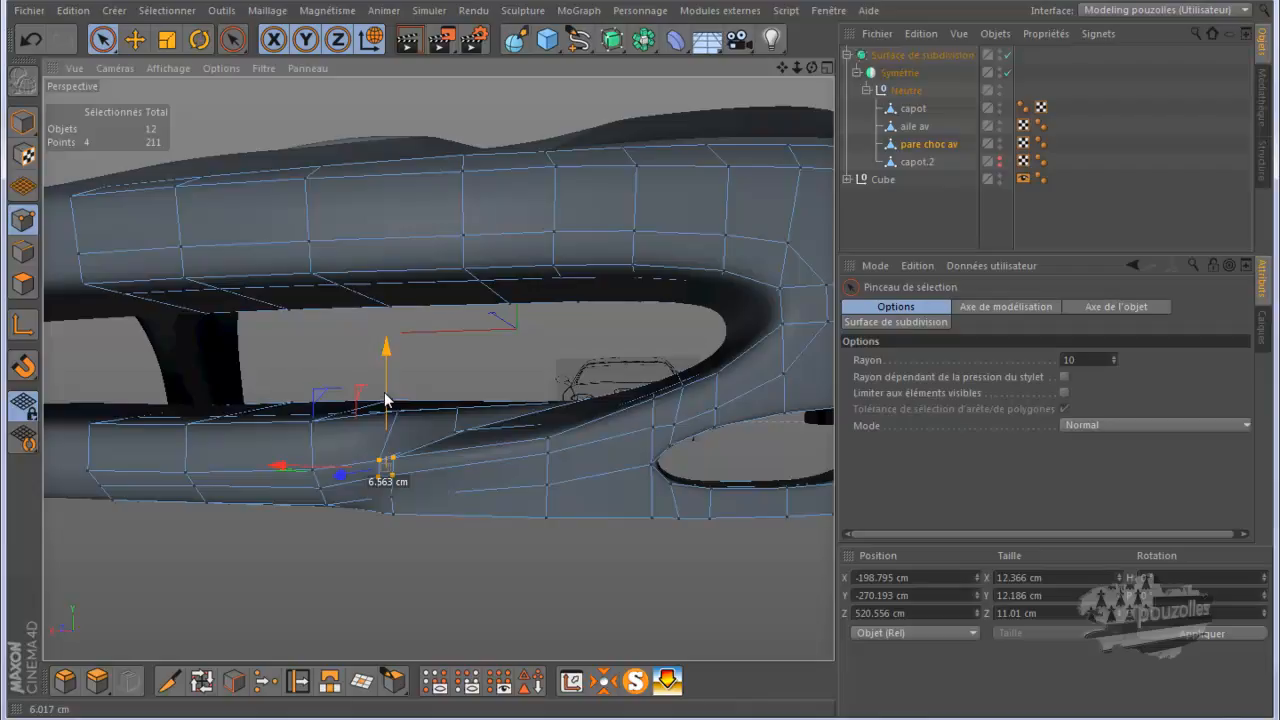
left_click_drag(386, 400, 386, 400)
Step: Select the two points just beneath the crease and raise them to about Y -271.4 cm
left_click(402, 490)
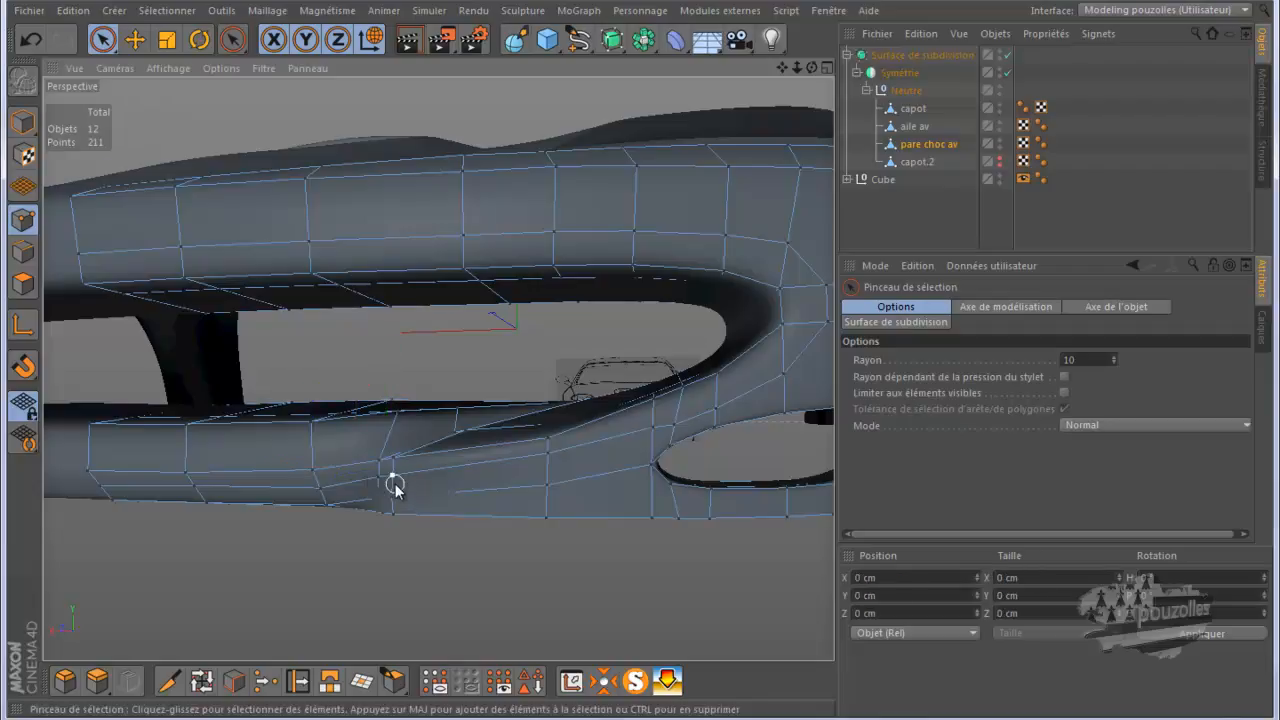
left_click_drag(395, 480, 388, 476)
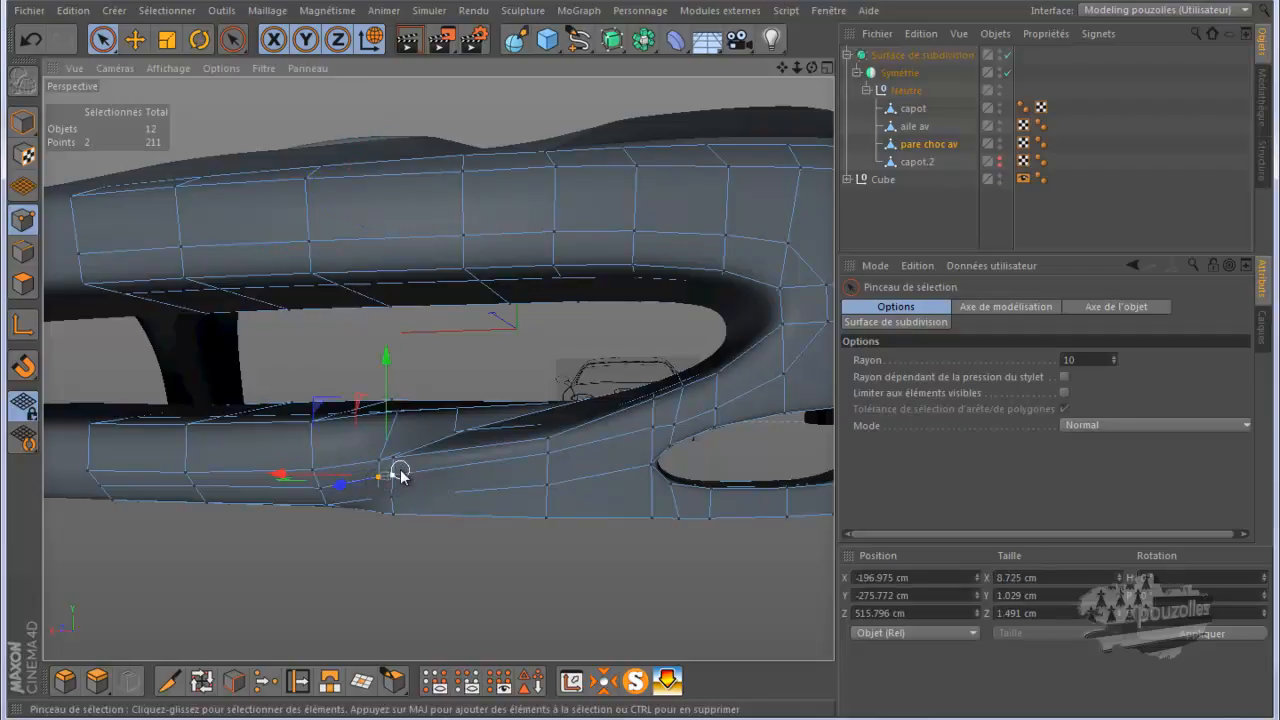
scroll(398, 468, "up", 2)
scroll(400, 472, "up", 3)
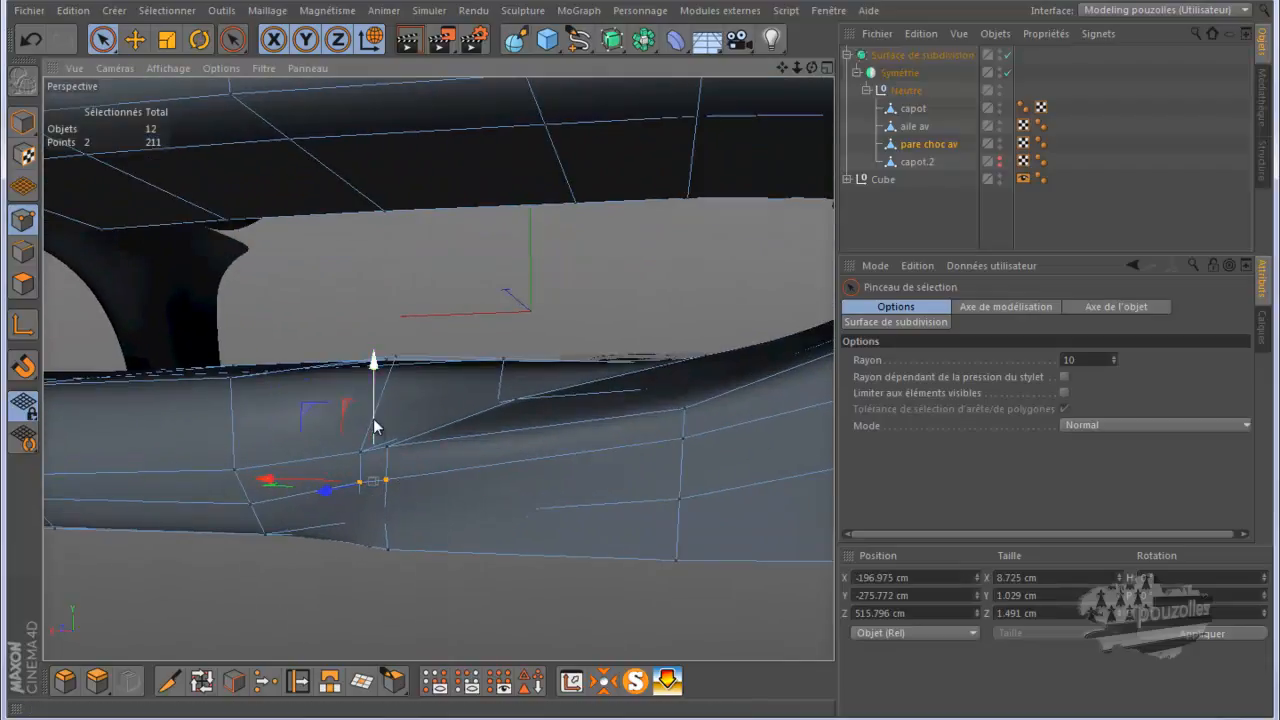
left_click_drag(374, 426, 375, 411)
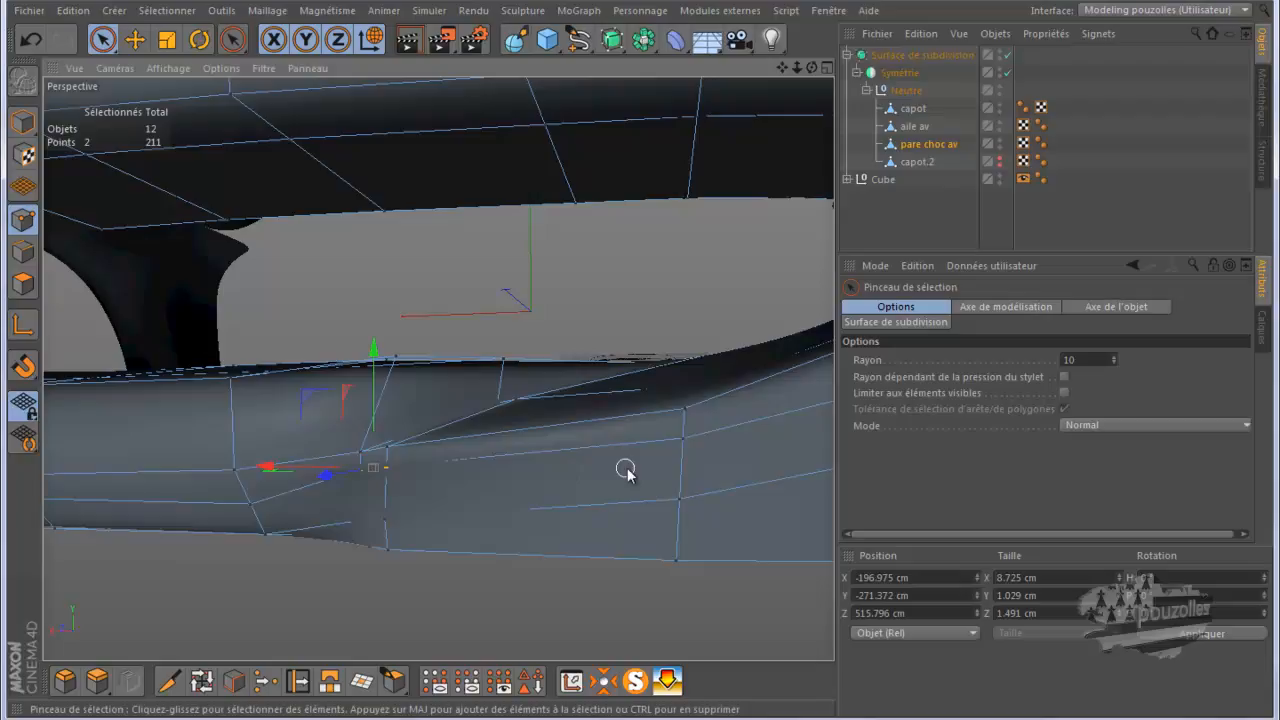
Step: Raise the next two points from the crease towards the fog light opening, the outer one to about Y -236.7 cm
left_click(680, 441)
left_click_drag(681, 369, 683, 347)
left_click_drag(420, 491, 686, 436, "alt")
left_click(697, 427)
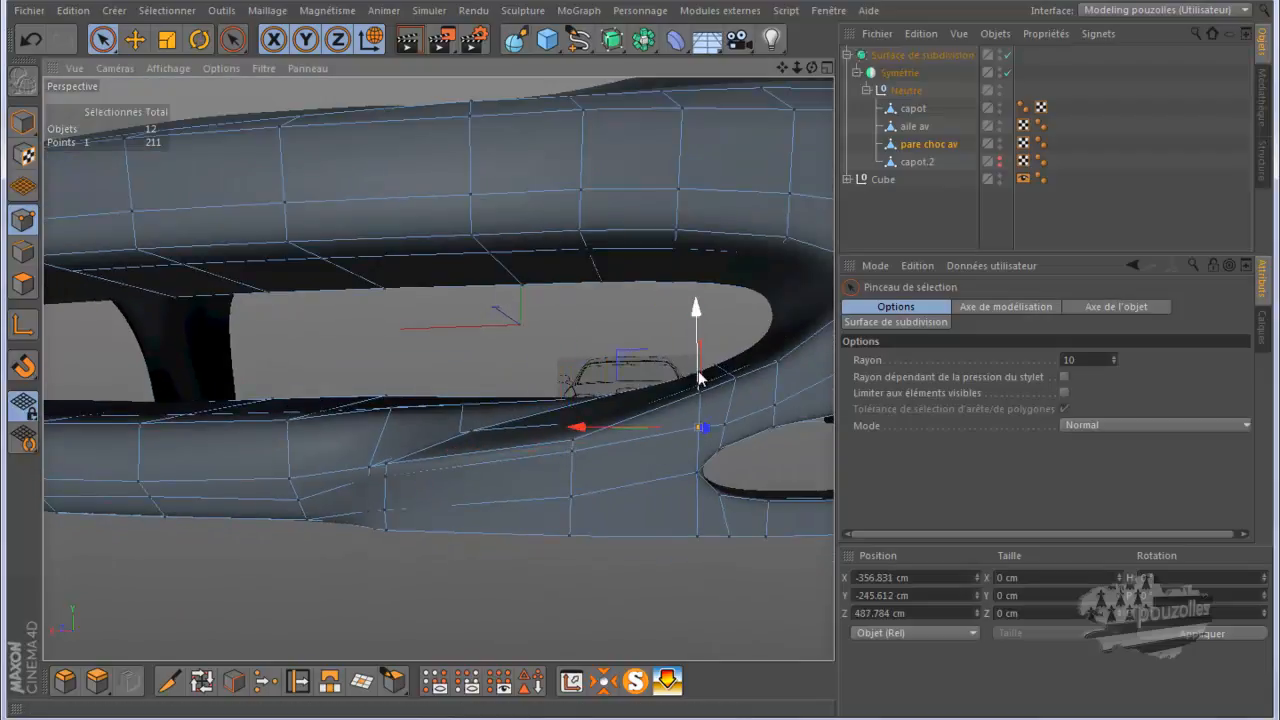
left_click_drag(699, 375, 699, 358)
Step: Render the bumper in the viewport from the front three-quarter angle and compare it with the Ferrari_550_Maranello_11 photo
left_click_drag(810, 70, 736, 78)
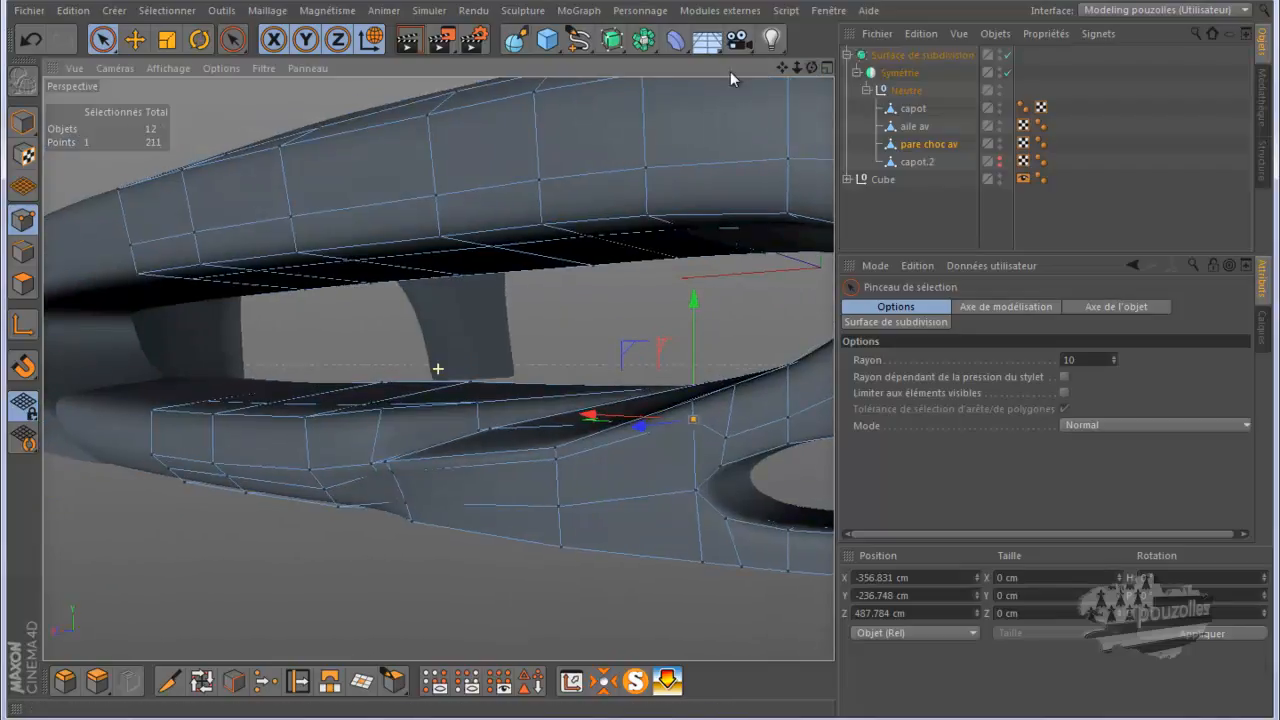
left_click(408, 42)
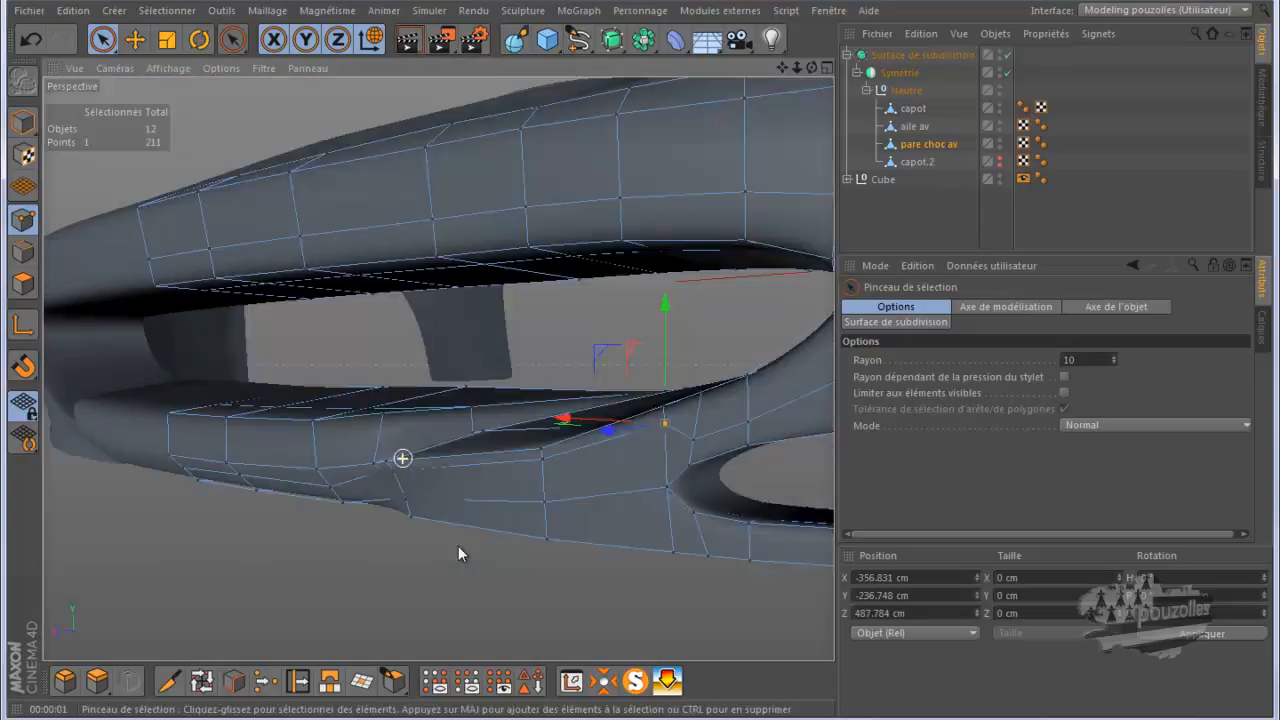
left_click_drag(458, 546, 494, 552, "alt")
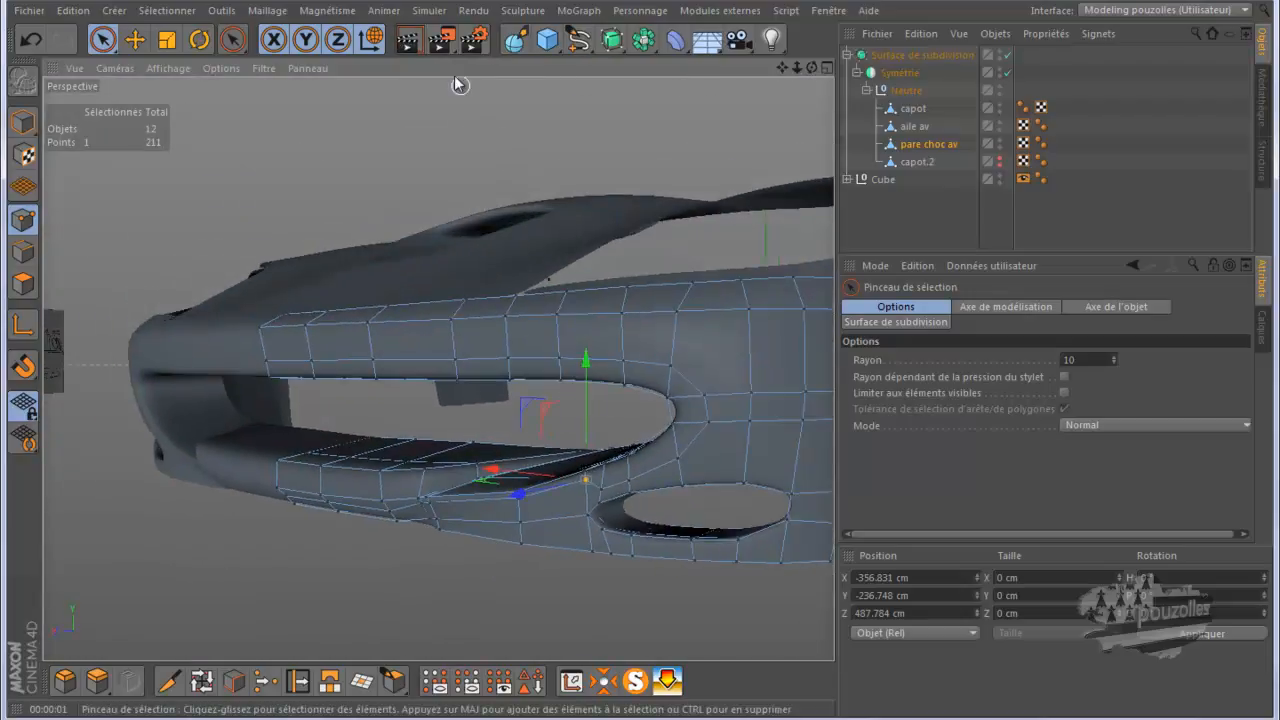
left_click(408, 42)
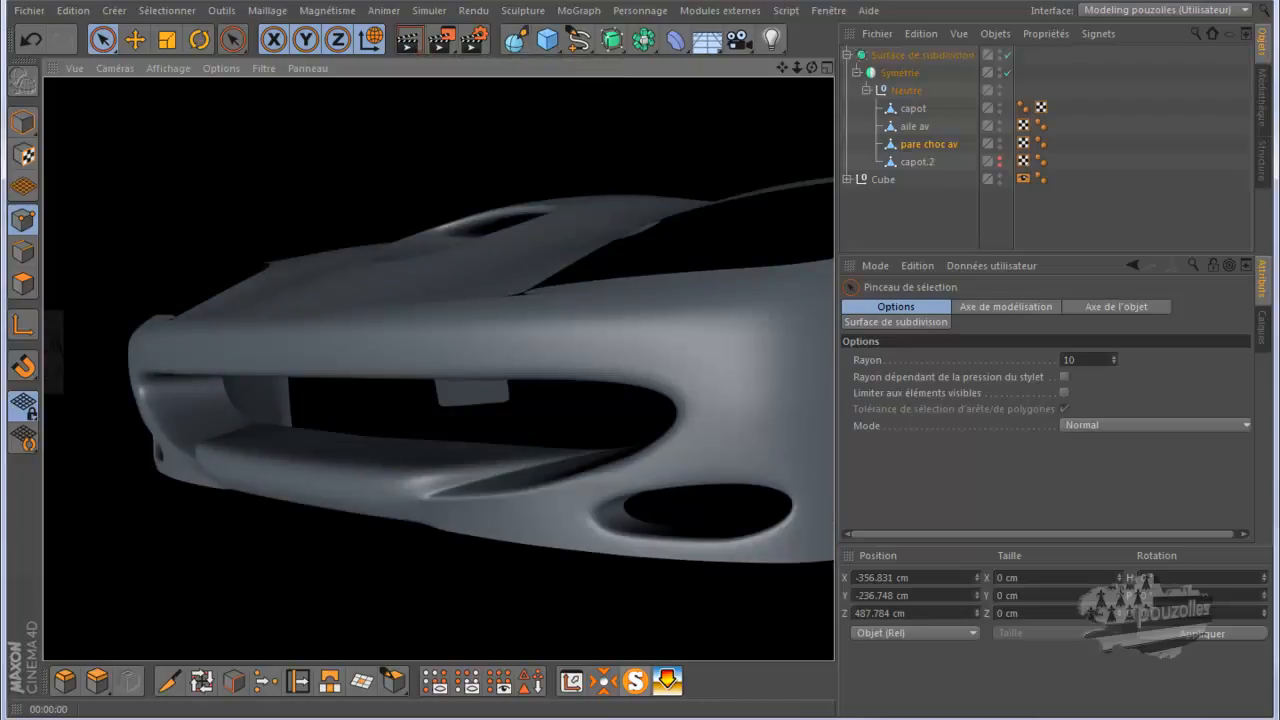
mouse_move(610, 712)
left_click(752, 694)
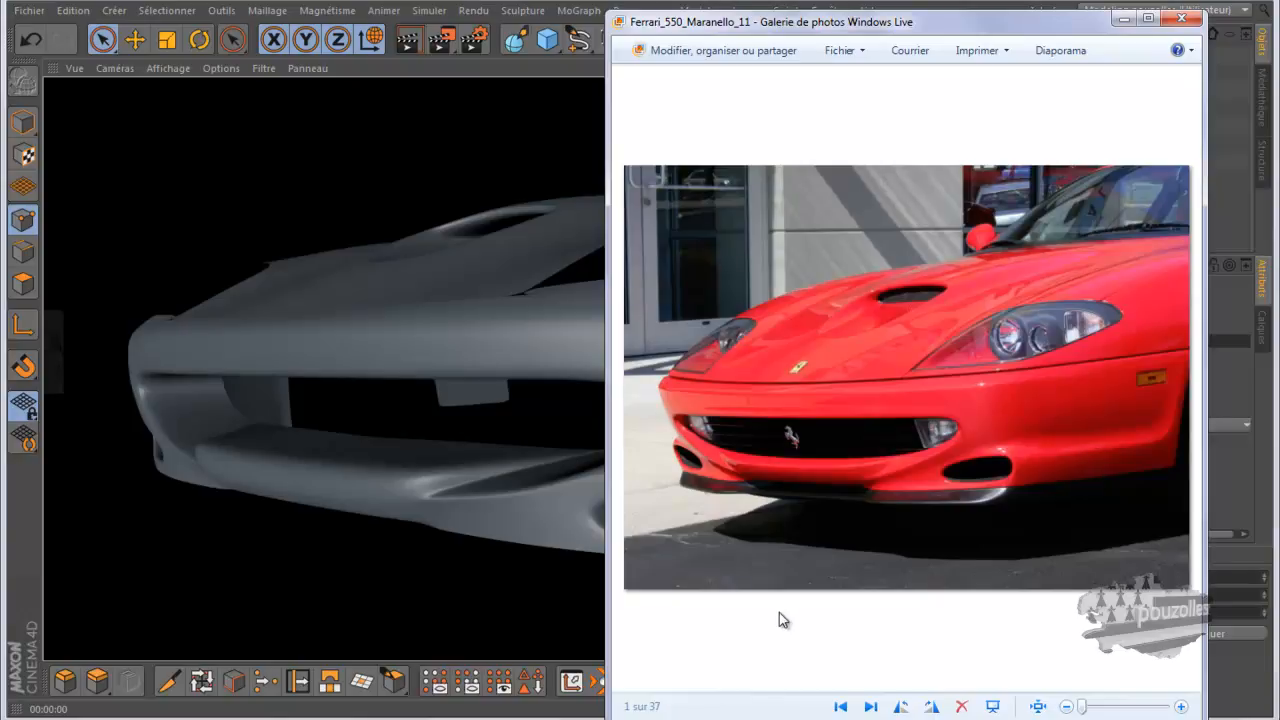
left_click(619, 6)
Step: Select the nine points along the grille opening's lower rear edge and raise them to about Y -210.2 cm
mouse_move(811, 67)
left_mouse_down()
mouse_move(654, 361)
mouse_move(620, 368)
left_mouse_up()
left_click_drag(811, 67, 716, 131)
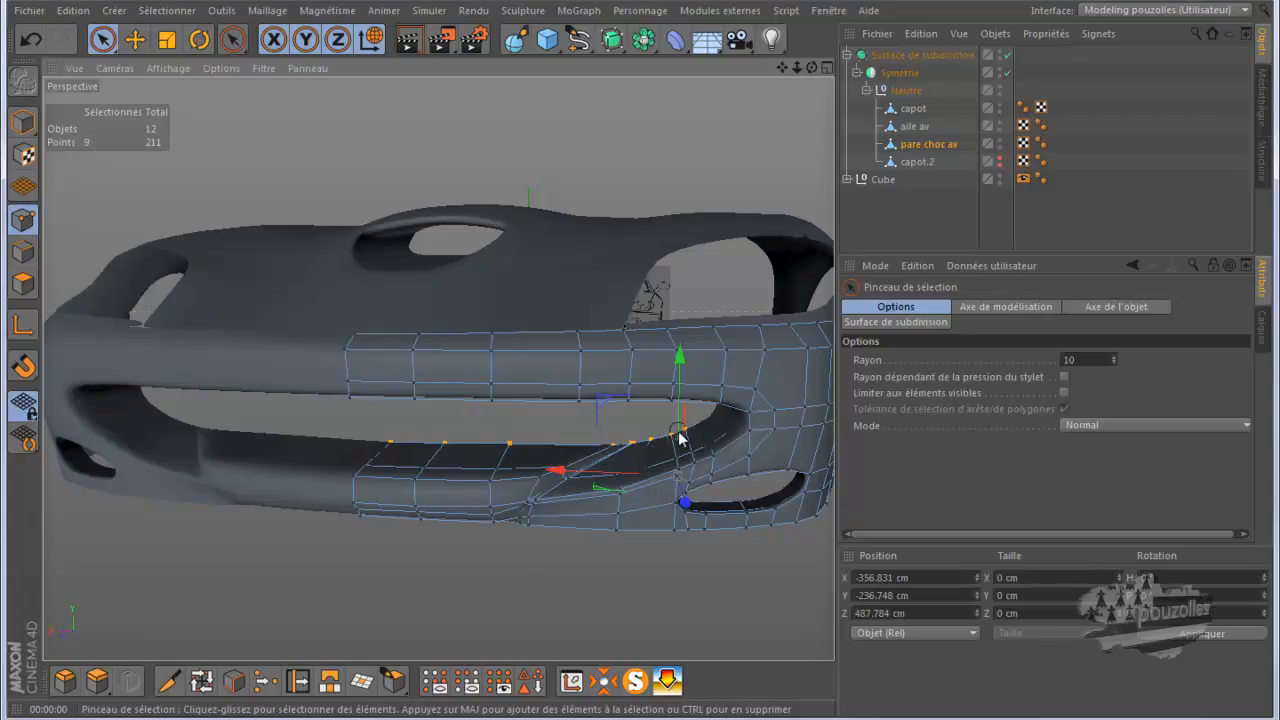
left_click_drag(631, 441, 617, 439)
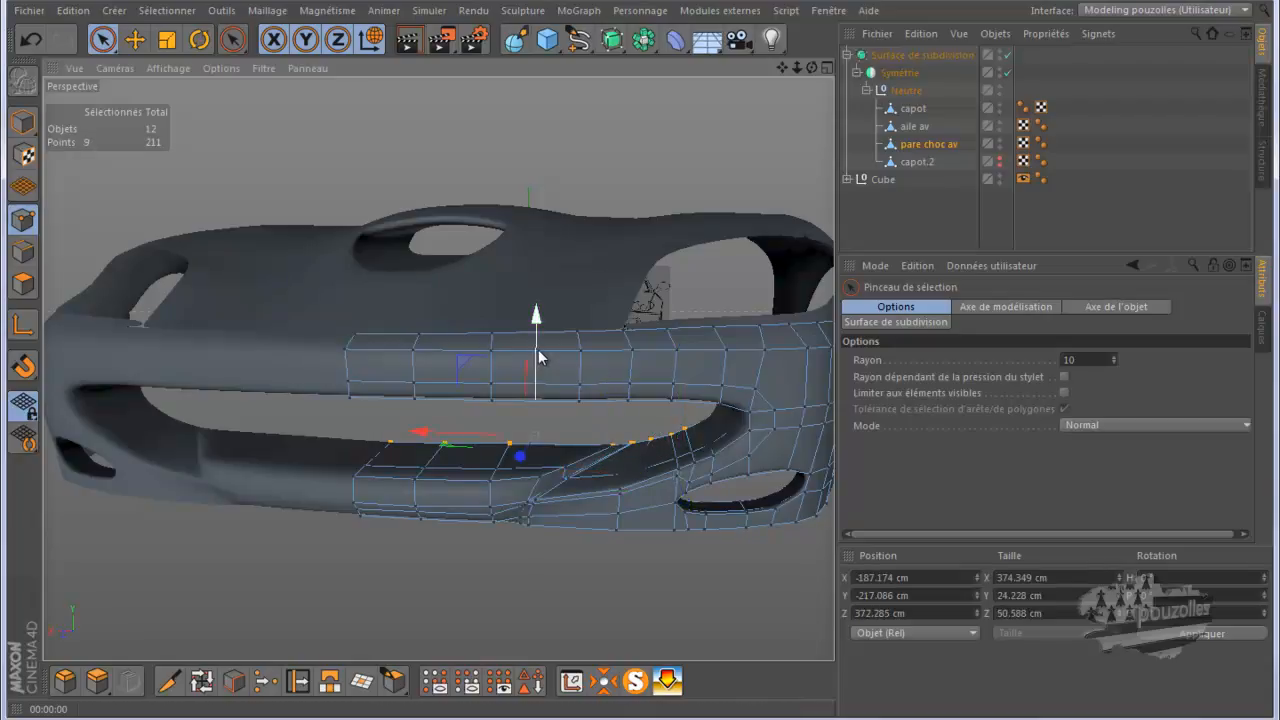
left_click_drag(538, 357, 539, 350)
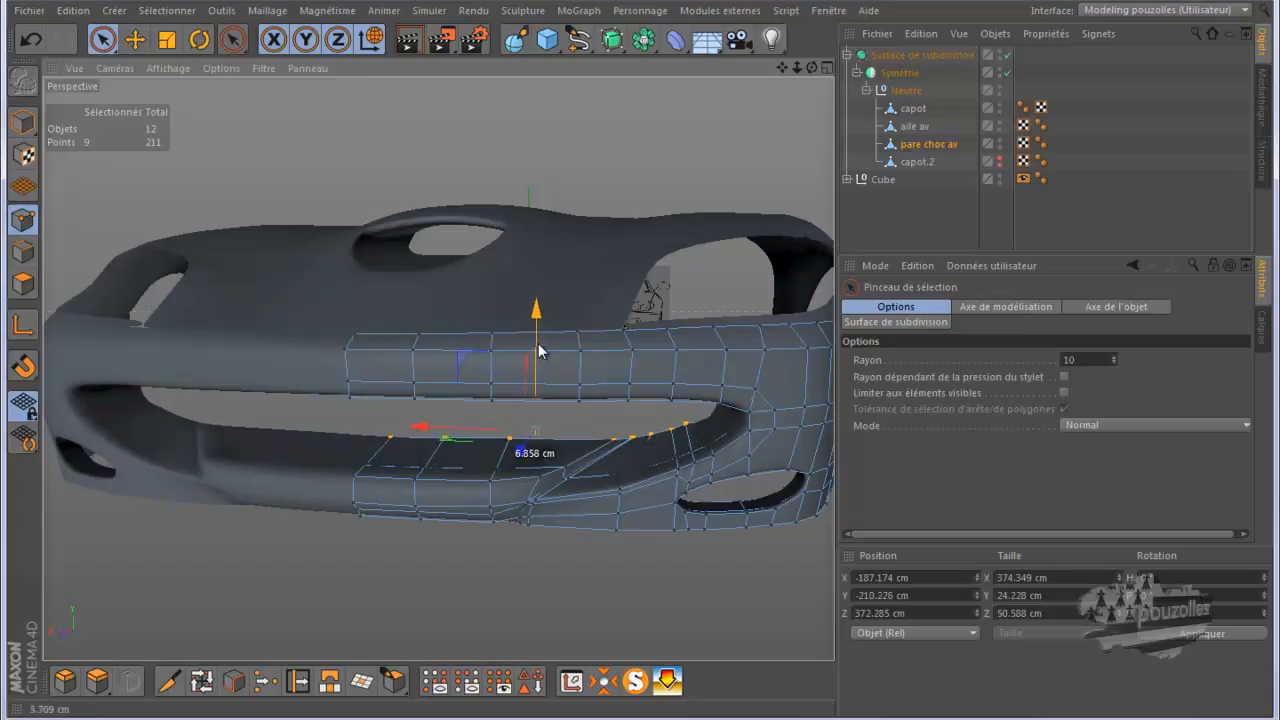
Step: Raise the rear edge progressively towards the centre, deselecting the outermost point each time, until six points reach about Y -201.3 cm
left_click(688, 426, "ctrl")
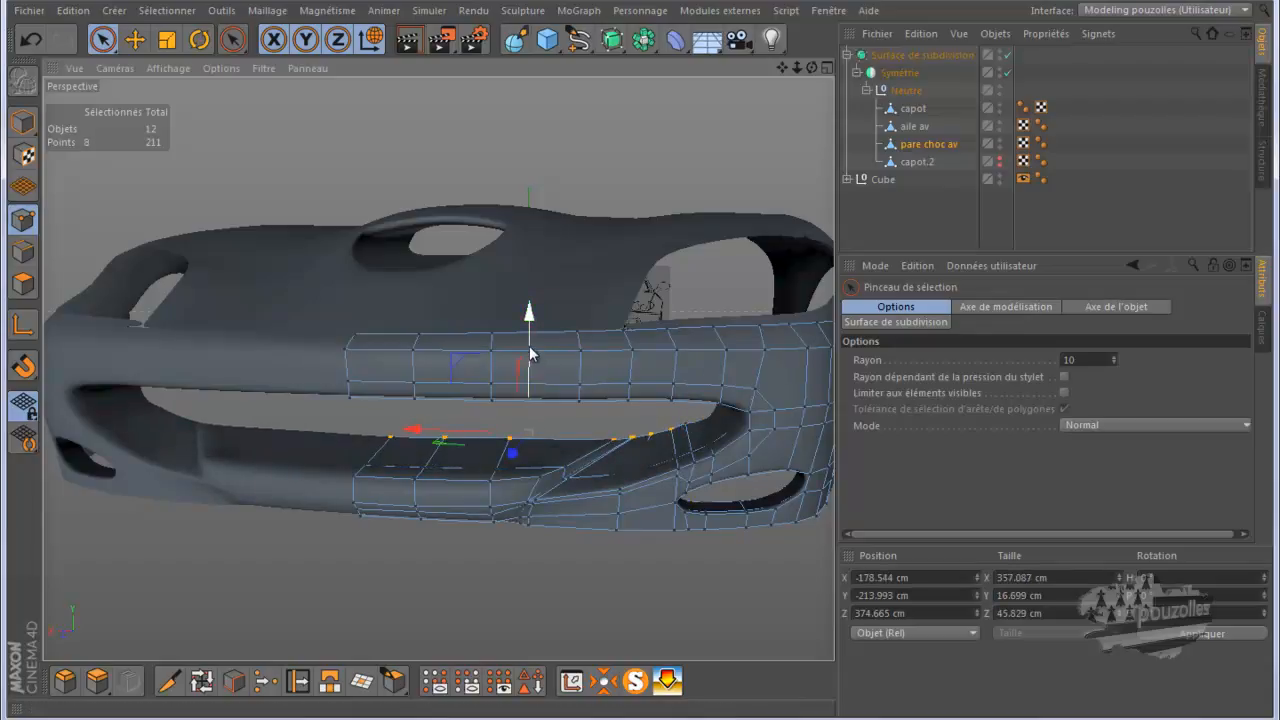
left_click_drag(530, 353, 531, 348)
left_click(675, 430, "ctrl")
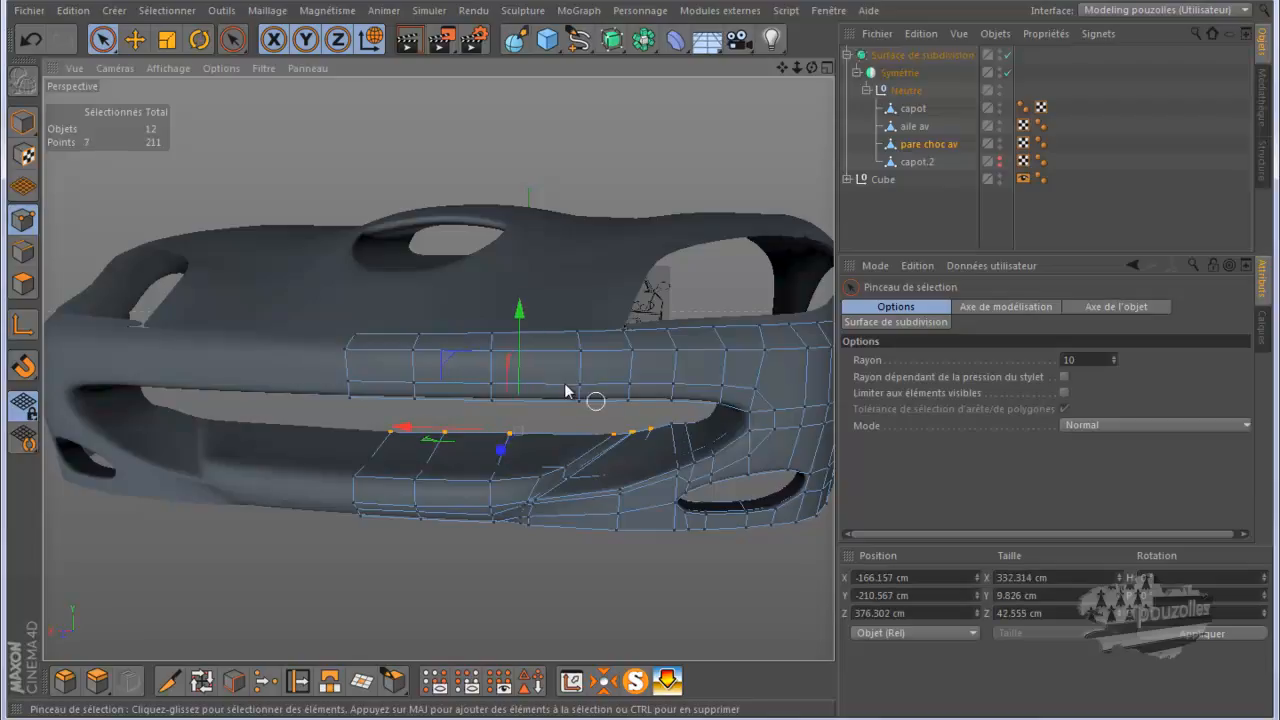
left_click_drag(521, 380, 511, 371)
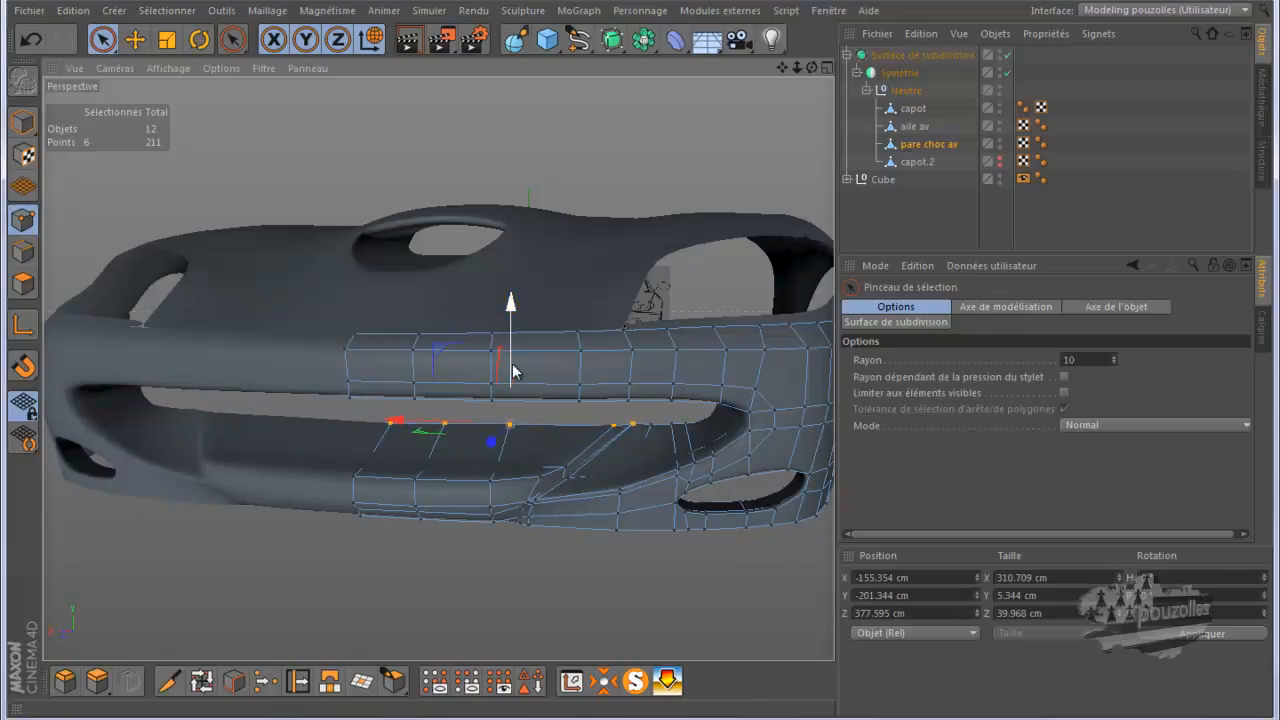
Step: Limit selection to visible elements and raise the lower lip's middle upper row, its three inner points to about Y -221.4 cm
scroll(505, 428, "down", 1)
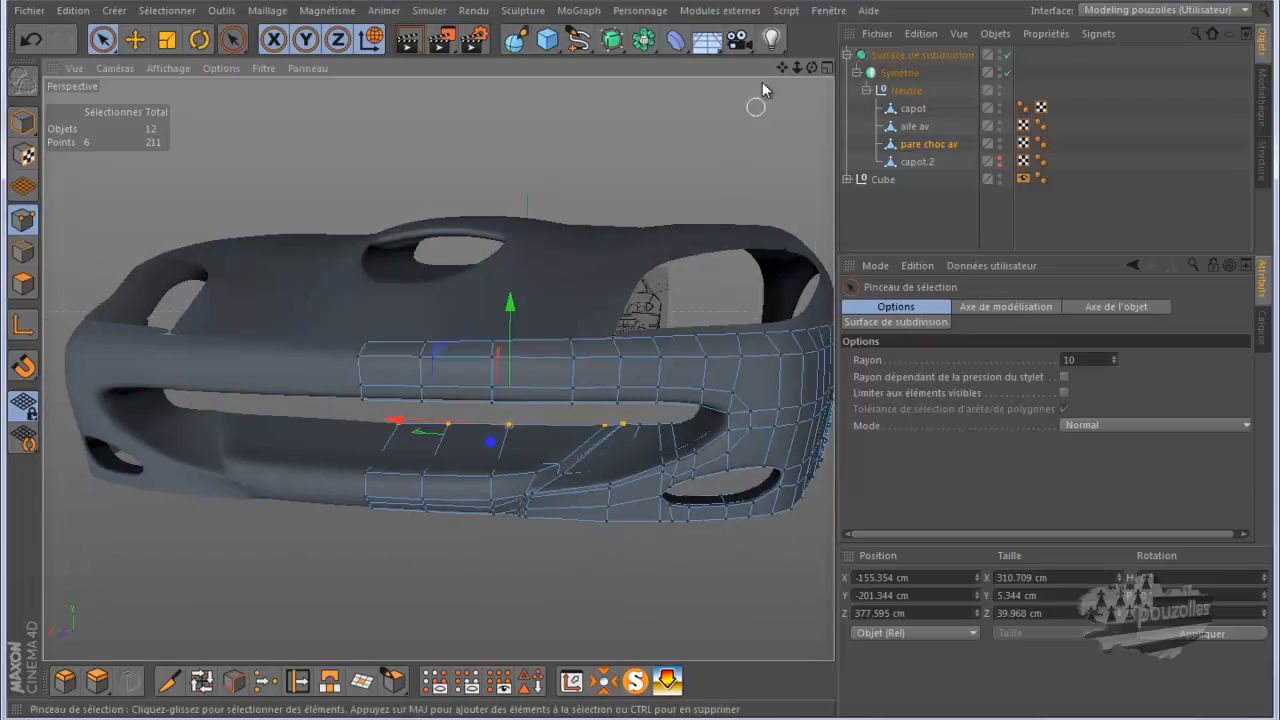
mouse_move(812, 67)
left_mouse_down()
mouse_move(649, 364)
mouse_move(632, 369)
mouse_move(803, 90)
left_mouse_up()
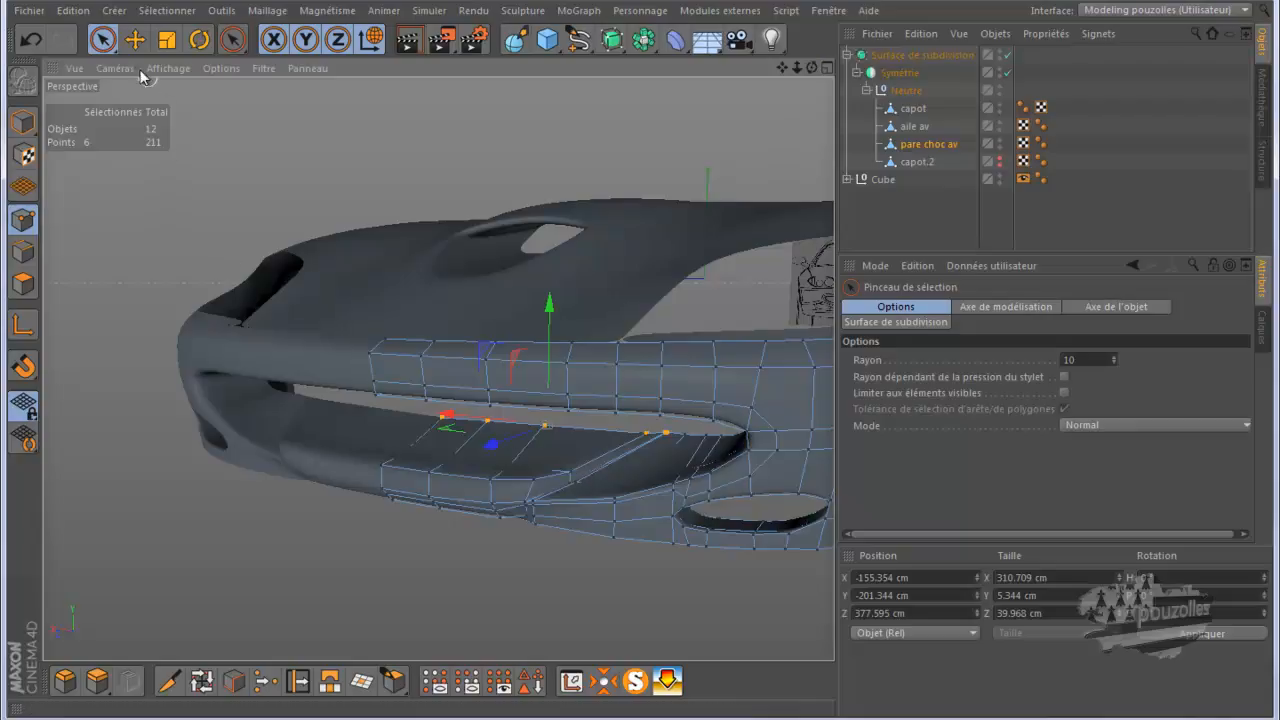
left_click(1063, 392)
left_click(500, 462)
left_click(428, 437, "shift")
left_click_drag(453, 372, 457, 359)
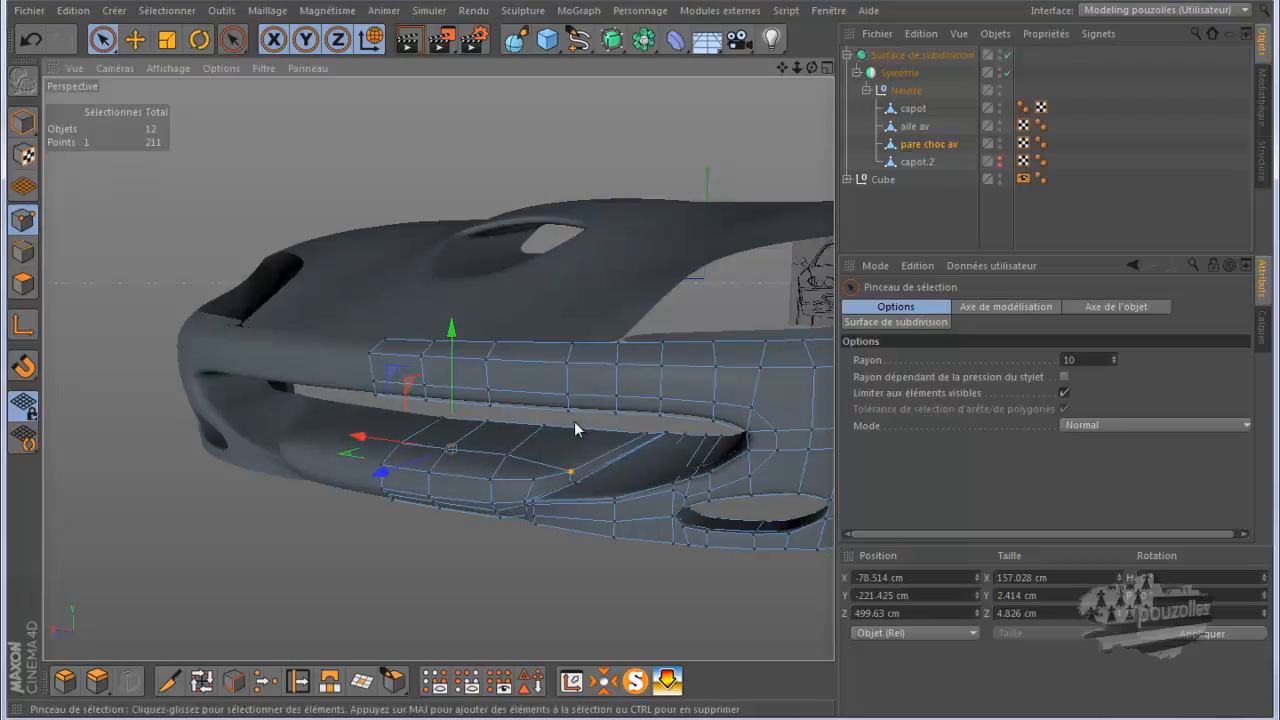
left_click_drag(572, 398, 572, 396)
Step: Select the four points along the lower lip's upper front edge and raise them to about Y -225.5 cm
right_click_drag(543, 517, 766, 323, "alt")
left_click_drag(812, 67, 643, 359)
mouse_move(780, 231)
left_mouse_down("alt")
mouse_move(813, 289)
mouse_move(803, 241)
left_mouse_up("alt")
left_click_drag(813, 63, 641, 361)
left_click_drag(641, 362, 634, 361, "alt")
left_click_drag(573, 447, 497, 449)
left_click_drag(372, 433, 372, 434)
left_click_drag(461, 362, 462, 346)
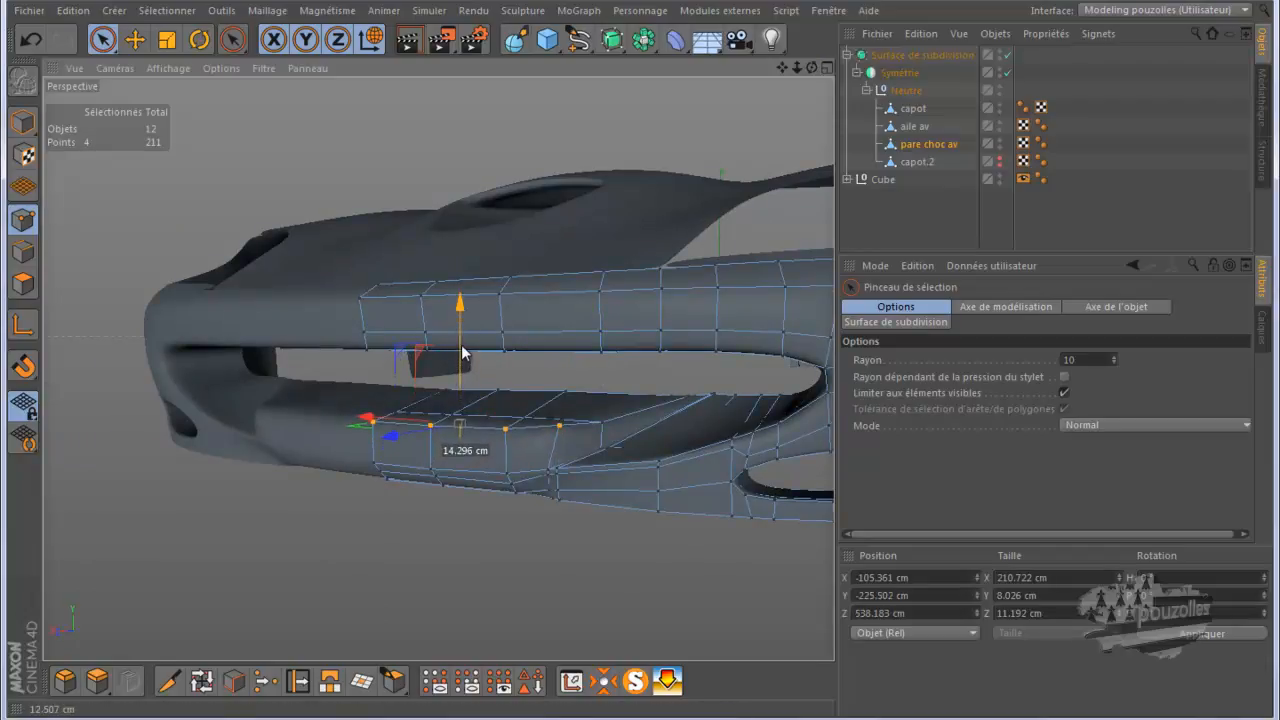
Step: Select the four points of the row below the lip's front edge and push them back to about Z 531 cm
left_click_drag(811, 68, 631, 360)
left_click_drag(781, 67, 678, 367)
left_click_drag(809, 67, 641, 361)
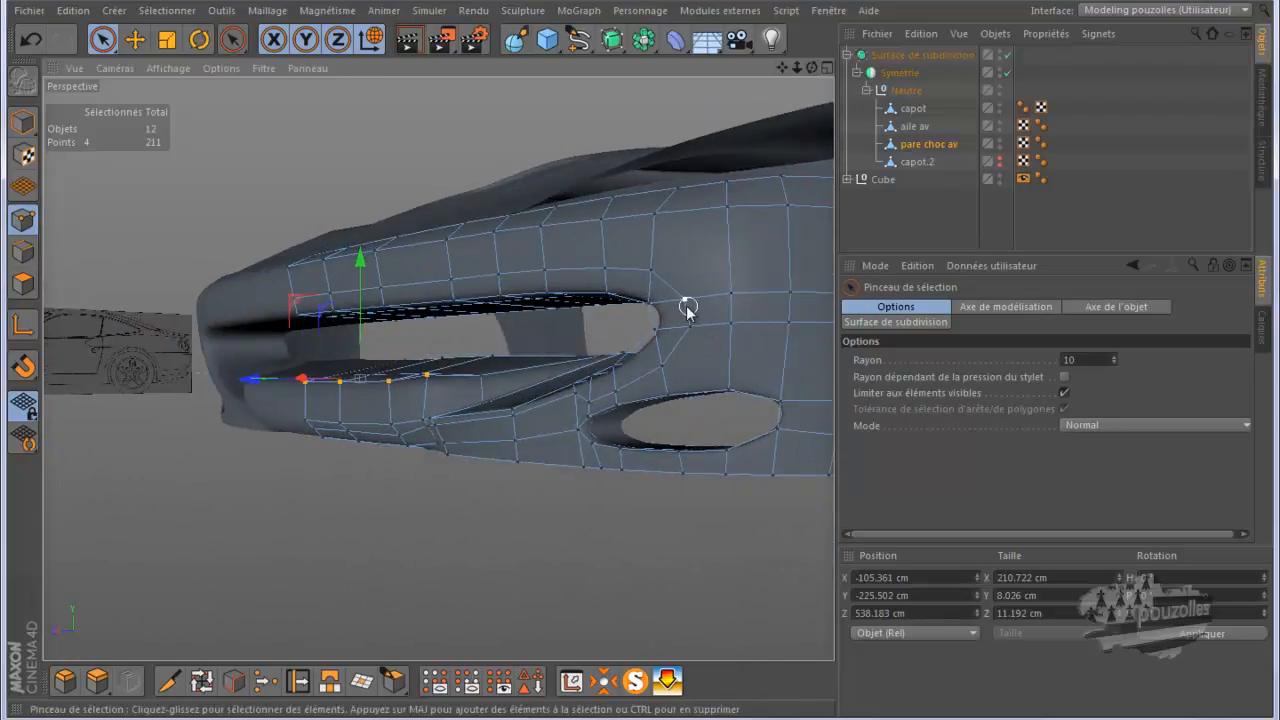
scroll(350, 450, "up", 6)
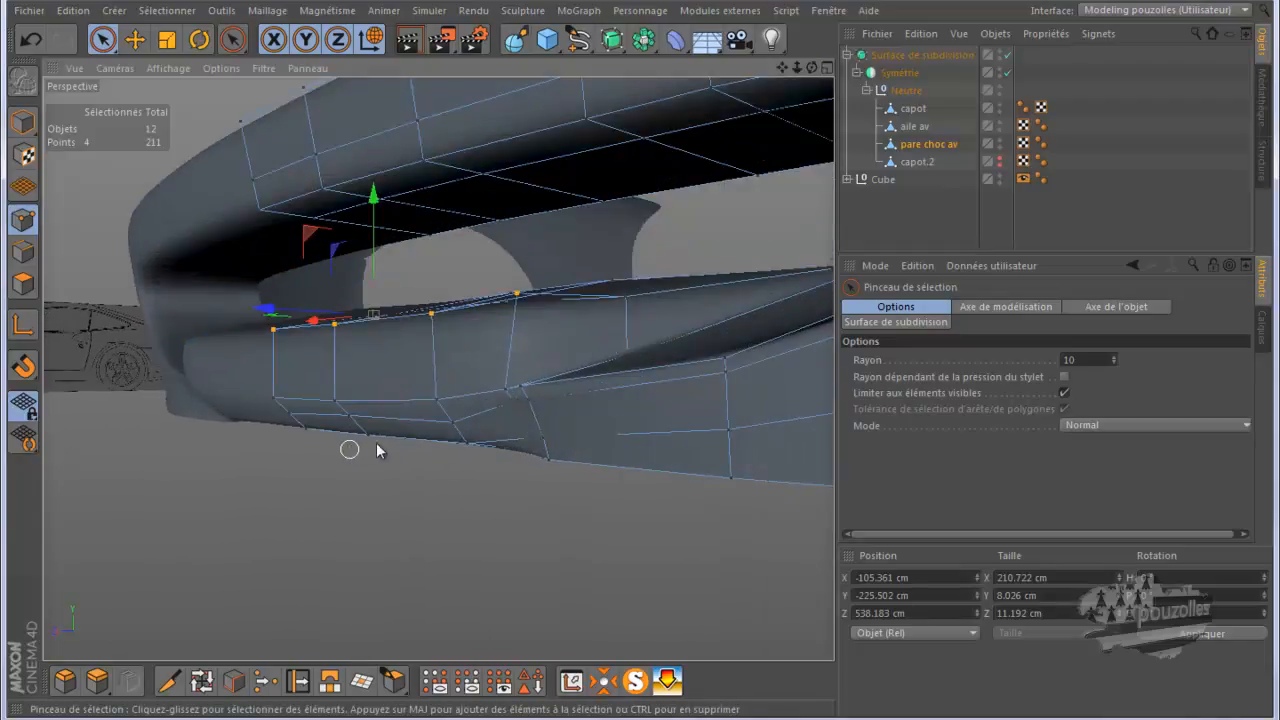
scroll(397, 438, "down", 1)
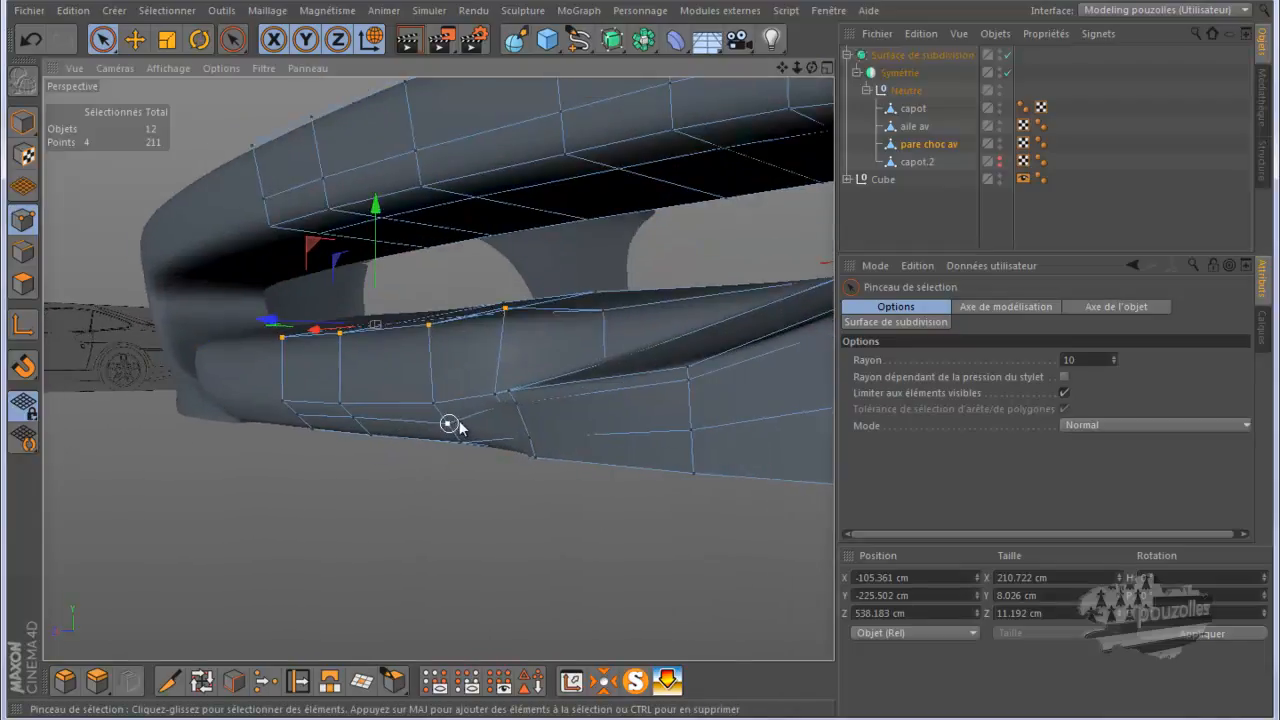
left_click_drag(494, 391, 425, 410)
left_click_drag(305, 402, 273, 401)
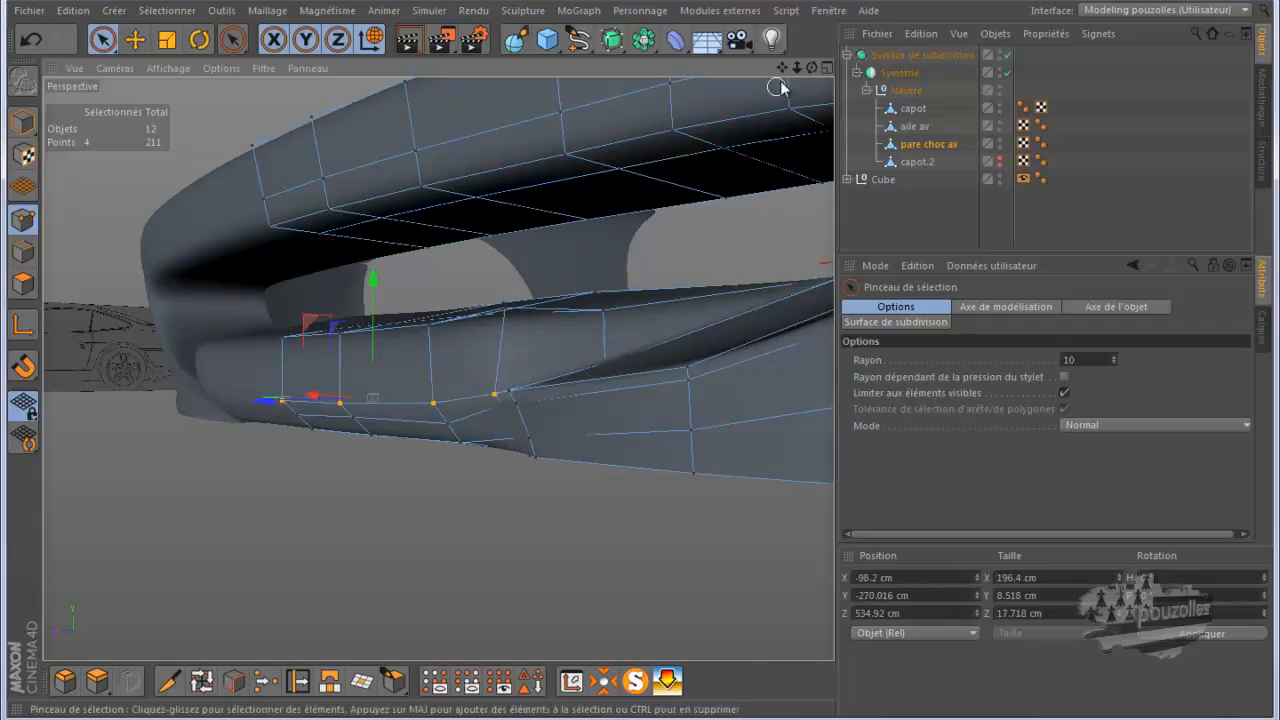
left_click_drag(810, 70, 660, 184)
mouse_move(270, 397)
left_mouse_down()
mouse_move(276, 407)
mouse_move(286, 394)
left_mouse_up()
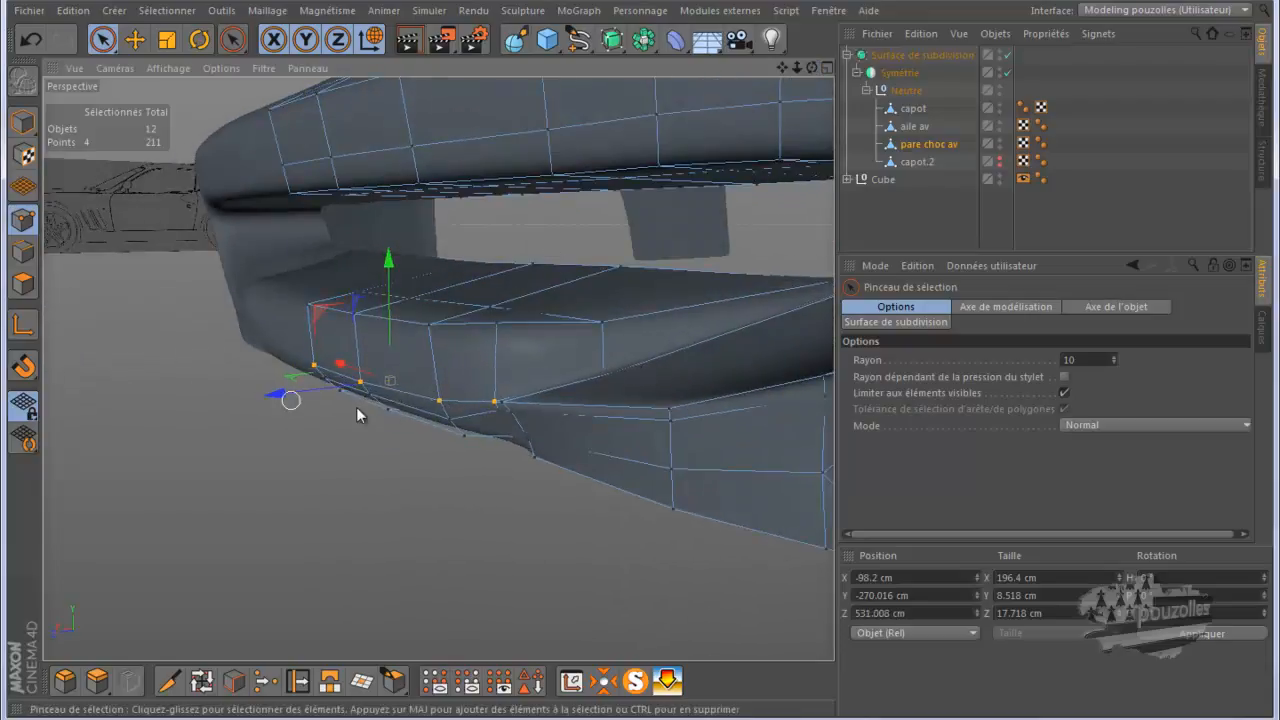
Step: Deselect the row's outer point and move the other three to about Z 533 cm and Y -264.3 cm
left_click(497, 406, "ctrl")
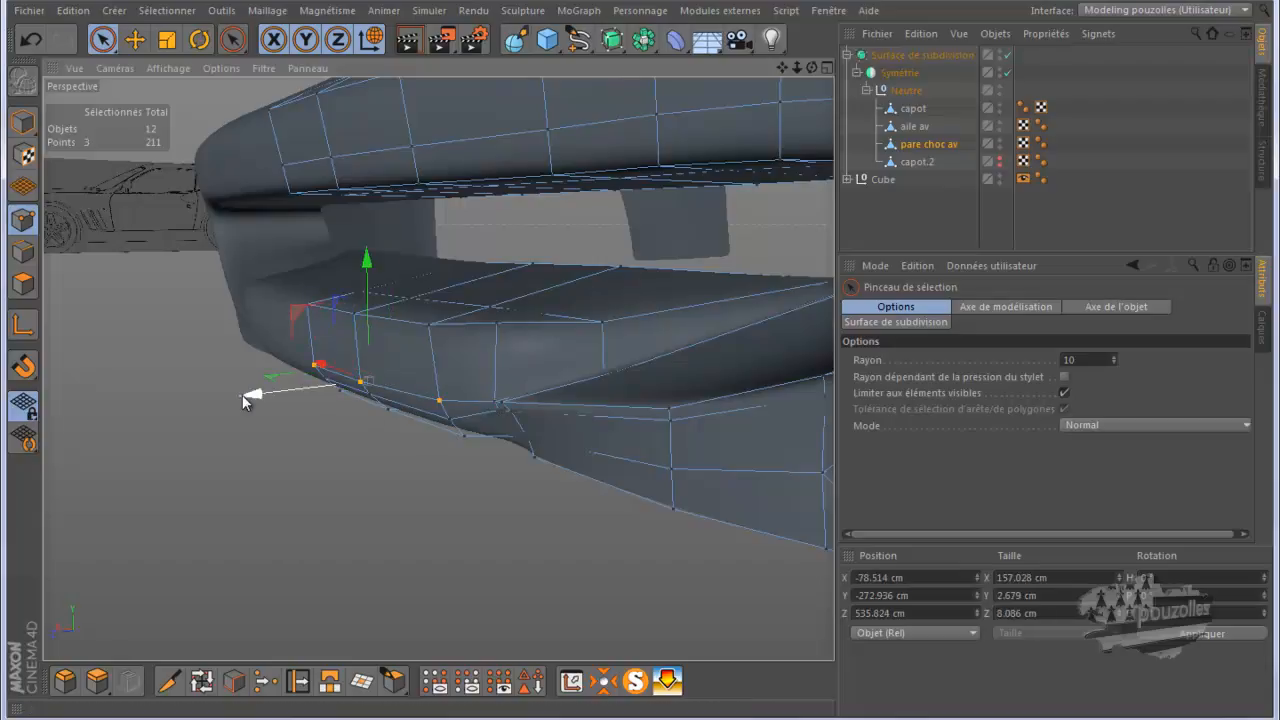
left_click_drag(251, 397, 254, 402)
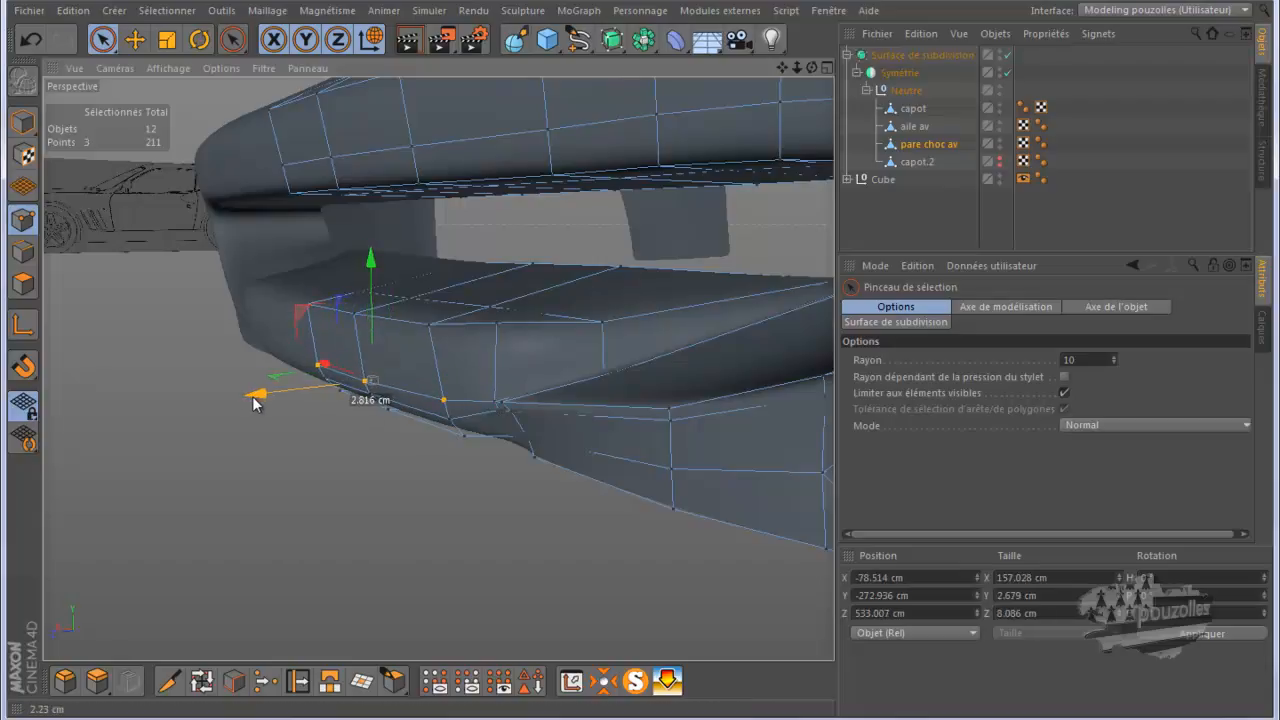
left_click_drag(254, 402, 257, 395)
left_click_drag(370, 302, 370, 290)
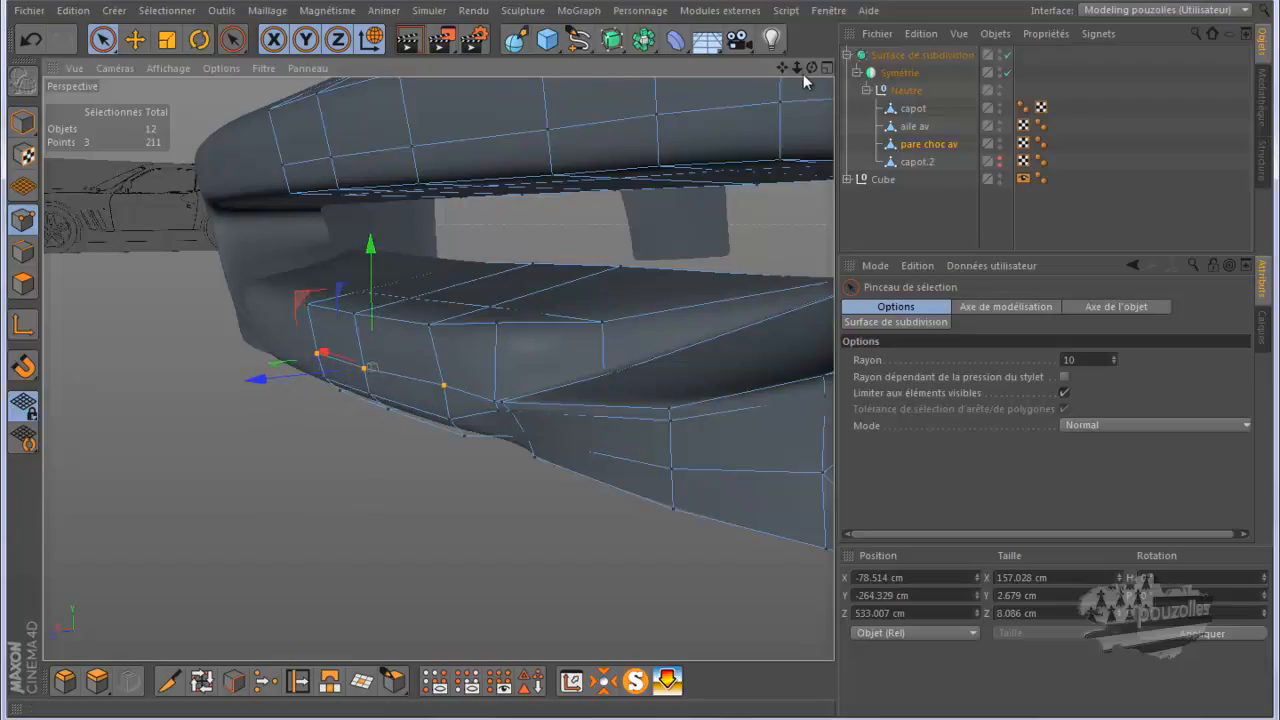
Step: Select the three inner points of the next row down on the lower lip and push them back to about Z 516.9 cm
left_click_drag(809, 65, 758, 238)
left_click_drag(812, 67, 641, 361)
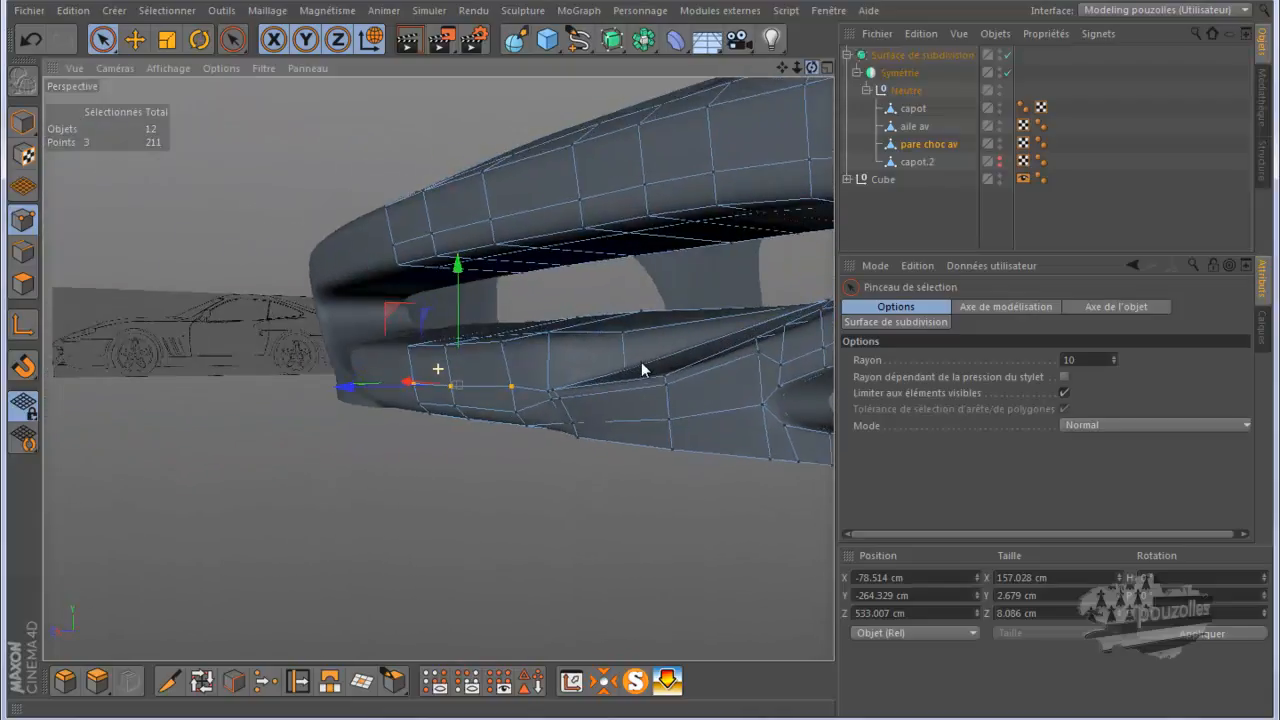
left_click_drag(415, 413, 523, 413)
left_click(429, 426)
left_click_drag(354, 417, 366, 415)
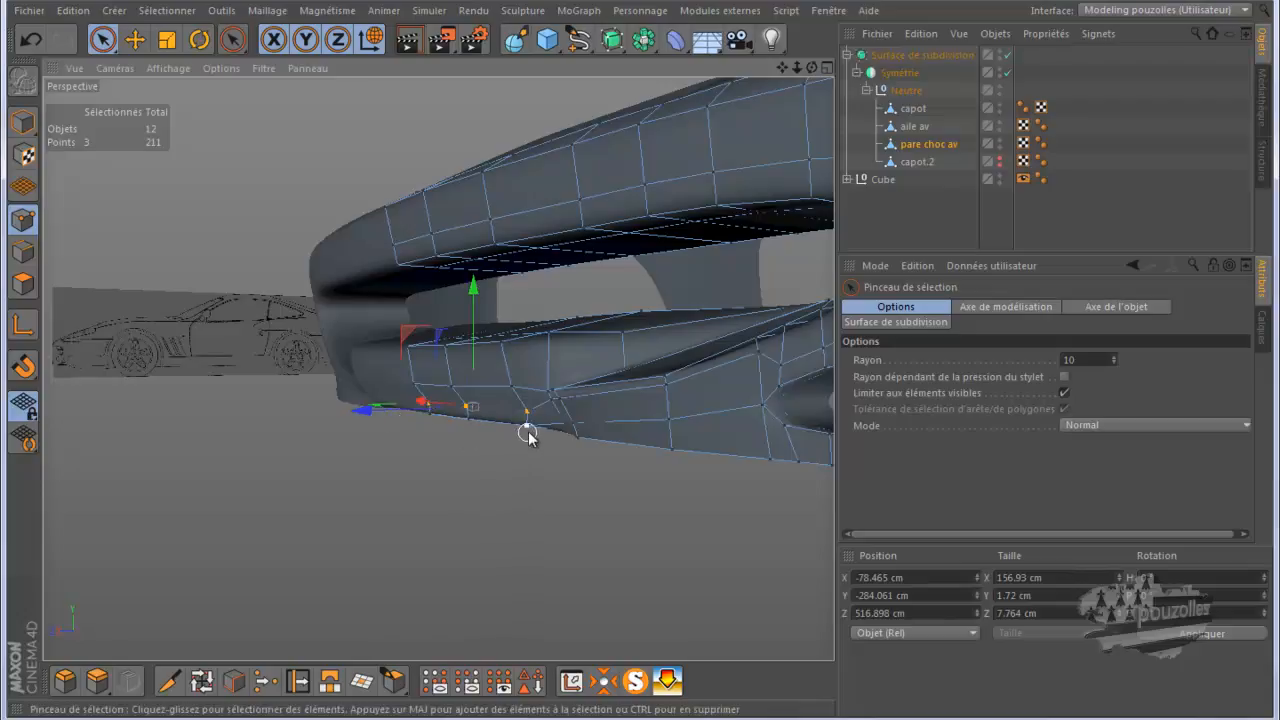
Step: Select the three inner points along the lip's bottom edge and position them at about Z 505.7 cm
left_click_drag(494, 430, 381, 431)
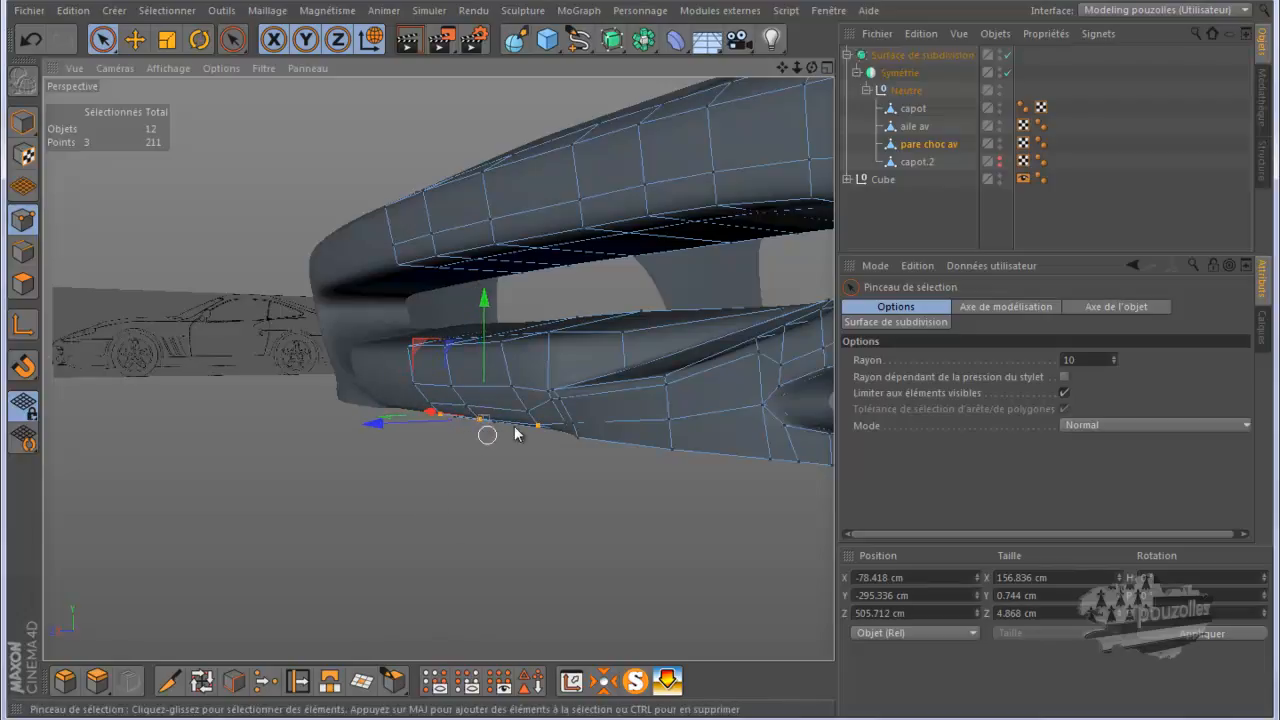
Step: Slide the points at the lip's lower corner below the crease, bringing the bottom-edge point to about X -177.2 cm
mouse_move(812, 67)
left_mouse_down()
mouse_move(642, 362)
mouse_move(589, 314)
mouse_move(537, 312)
left_mouse_up()
right_click_drag(668, 366, 642, 385, "alt")
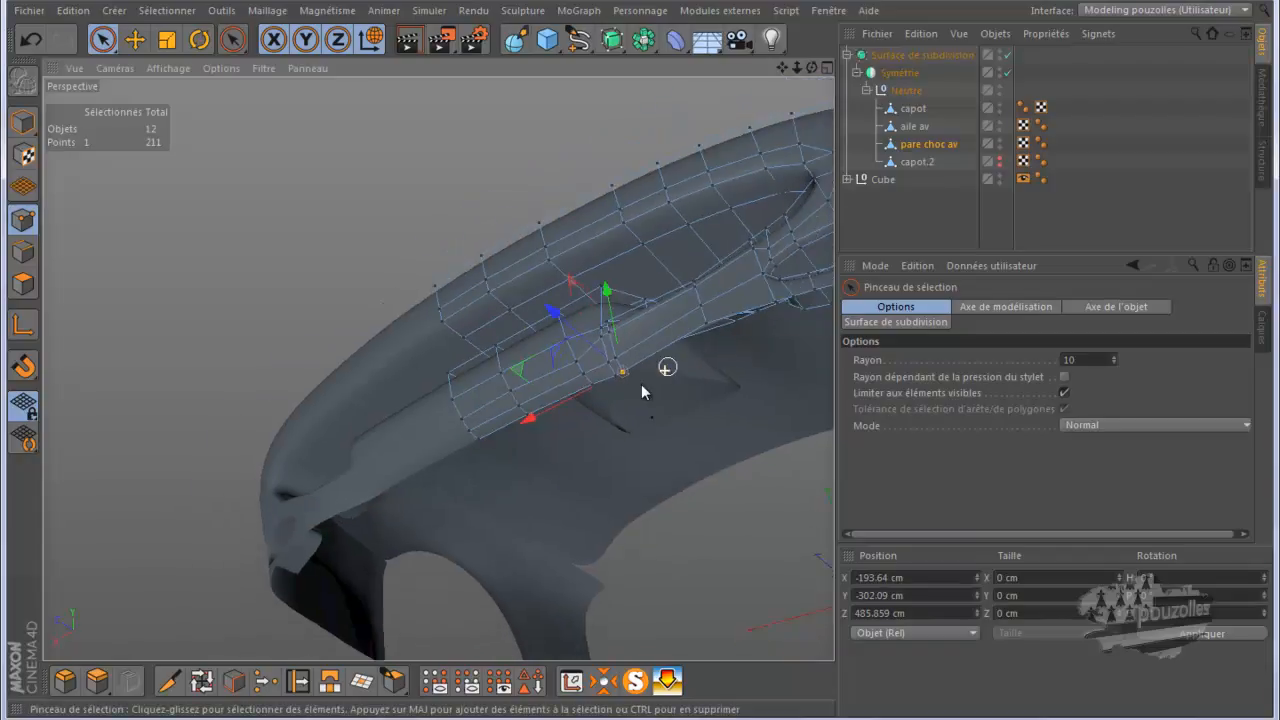
left_click_drag(640, 371, 639, 362, "alt")
right_click_drag(710, 536, 738, 334, "alt")
left_click_drag(781, 75, 643, 363)
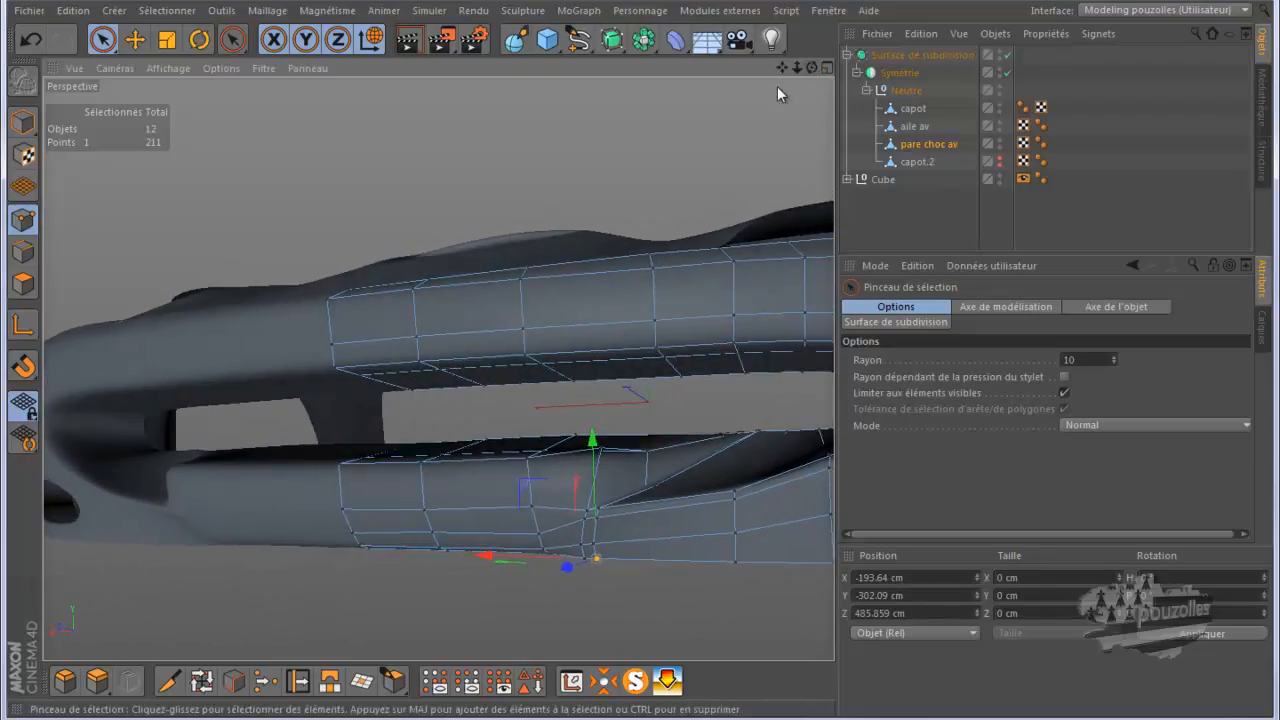
left_click(297, 681)
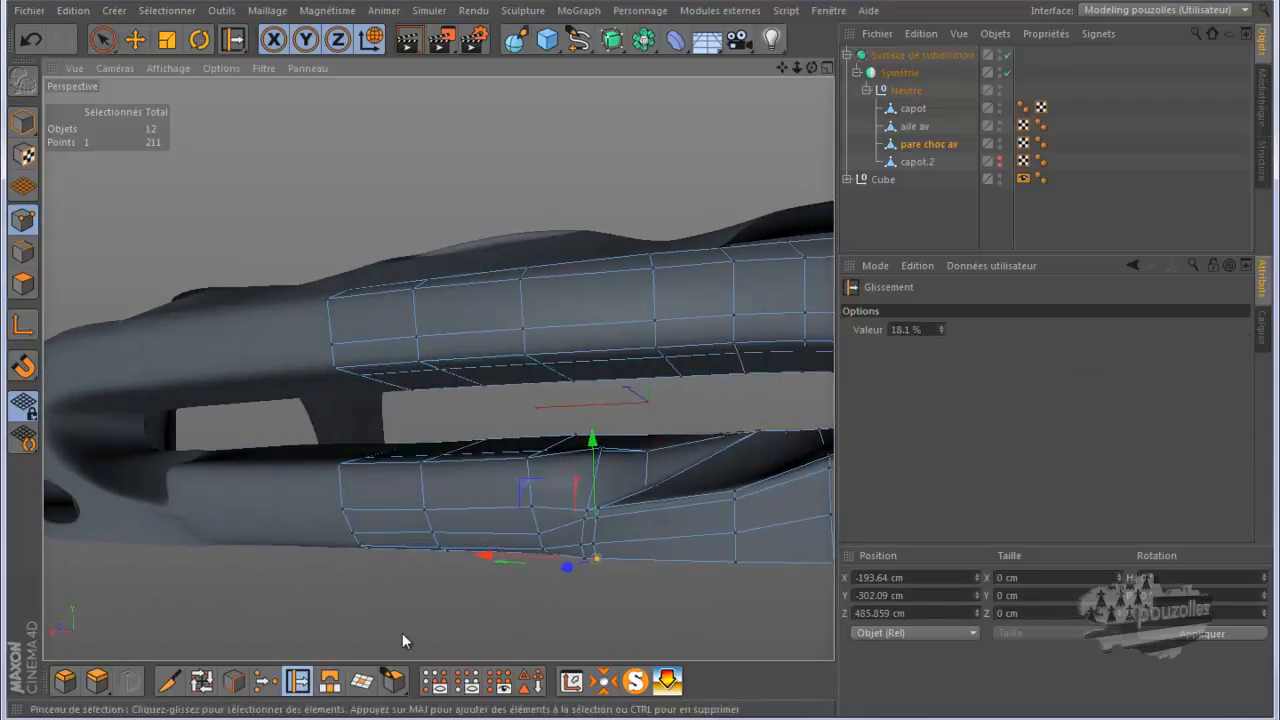
scroll(577, 566, "up", 4)
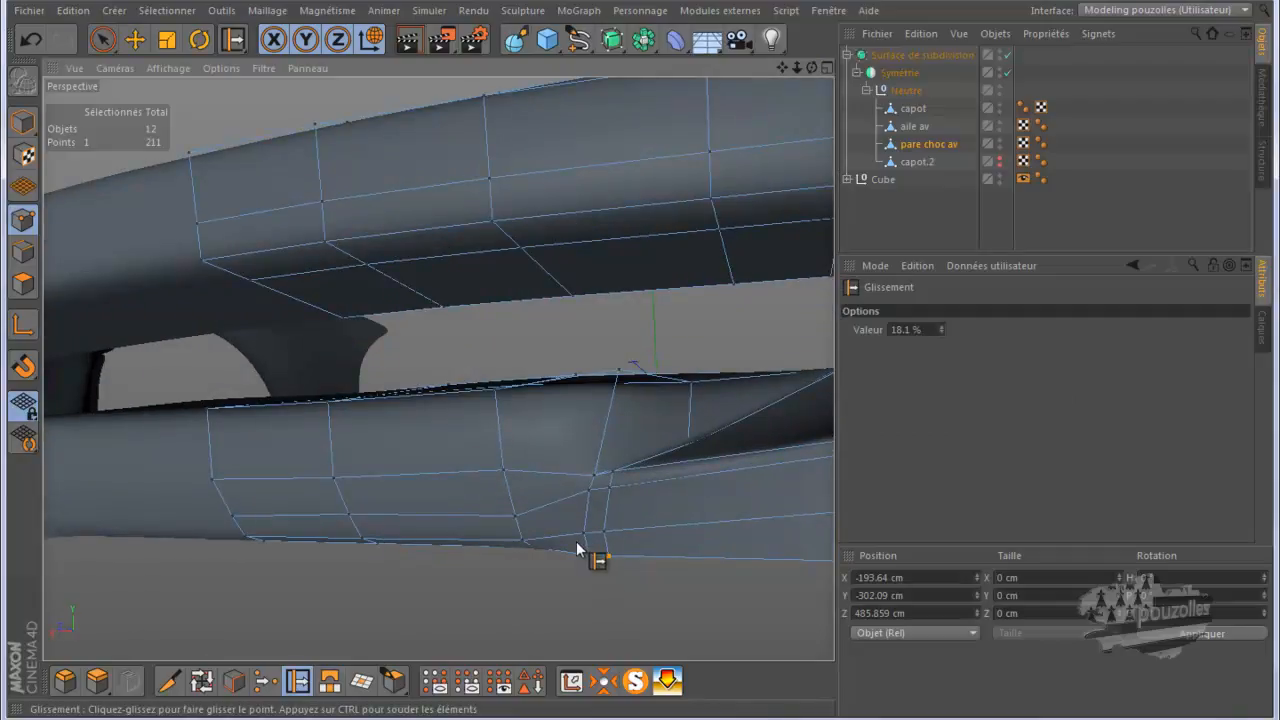
left_click_drag(572, 497, 575, 548)
left_click_drag(609, 487, 603, 533)
left_click_drag(609, 558, 574, 554)
Step: Inspect the reshaped lip from several angles and render the full front view to check the bumper's surface
left_click_drag(812, 67, 641, 364)
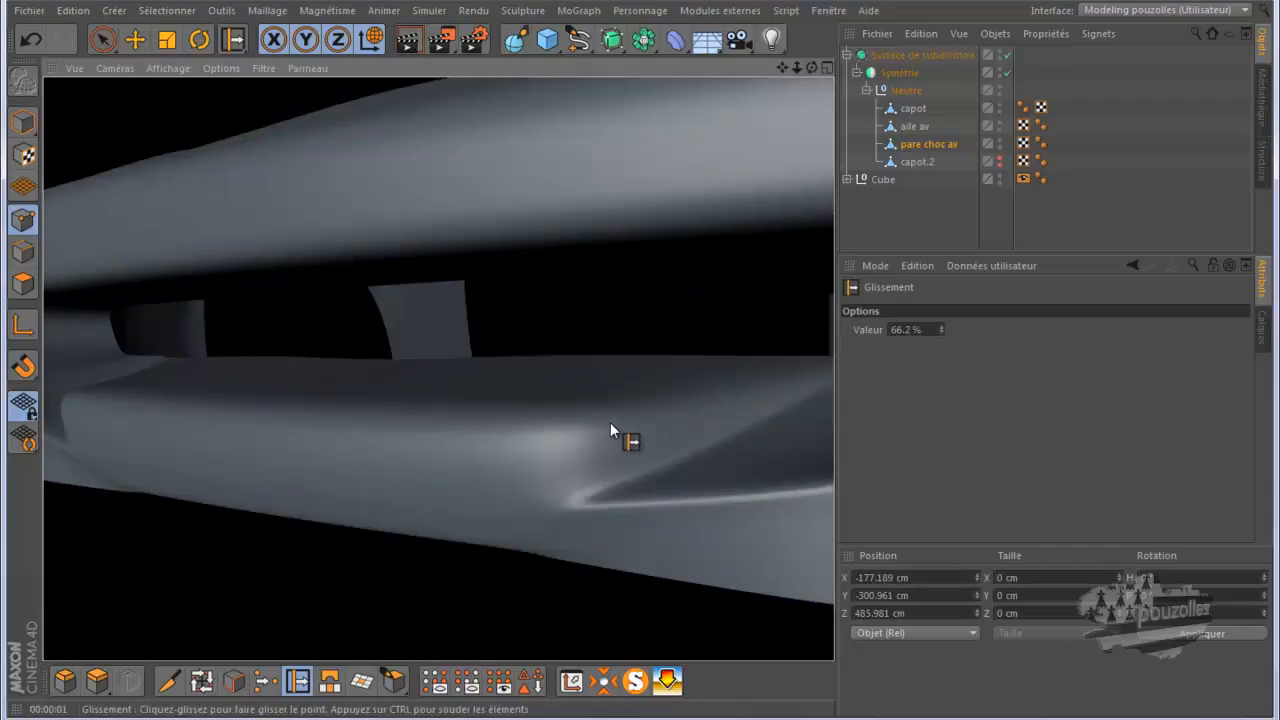
mouse_move(813, 74)
left_mouse_down()
mouse_move(686, 194)
mouse_move(629, 354)
left_mouse_up()
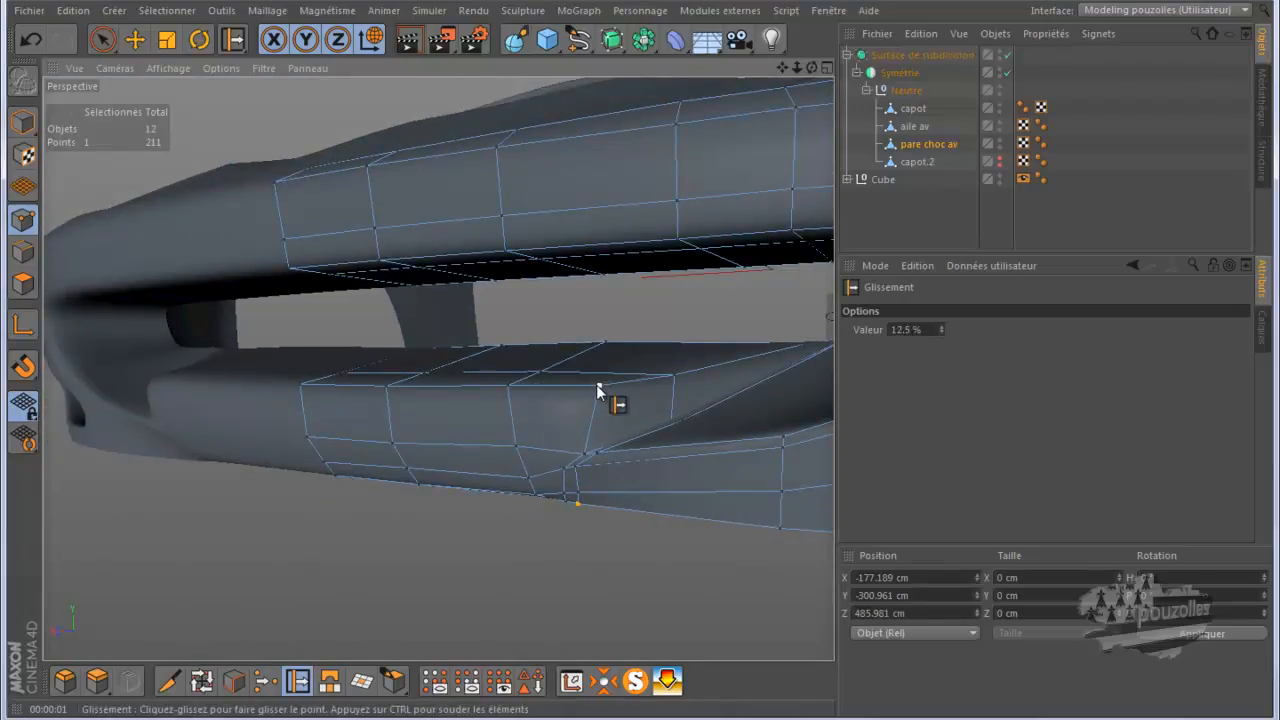
left_click_drag(811, 70, 641, 360)
scroll(720, 321, "down", 3)
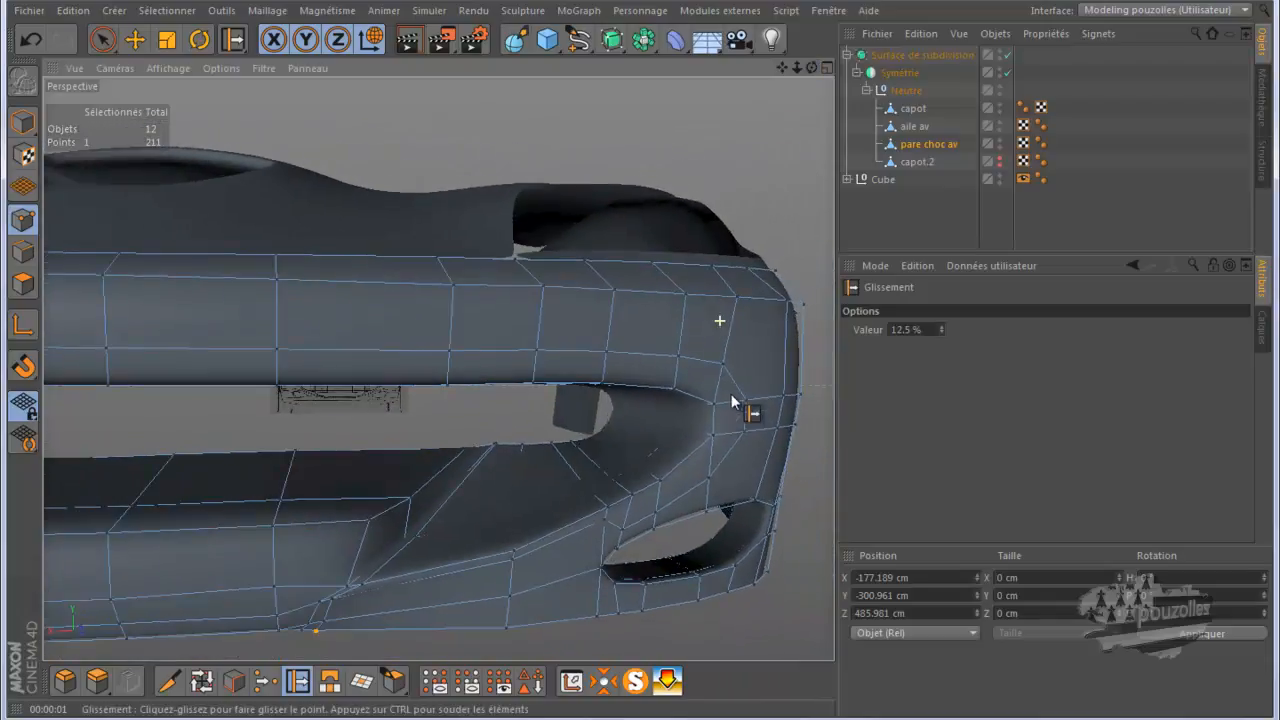
scroll(744, 430, "down", 6)
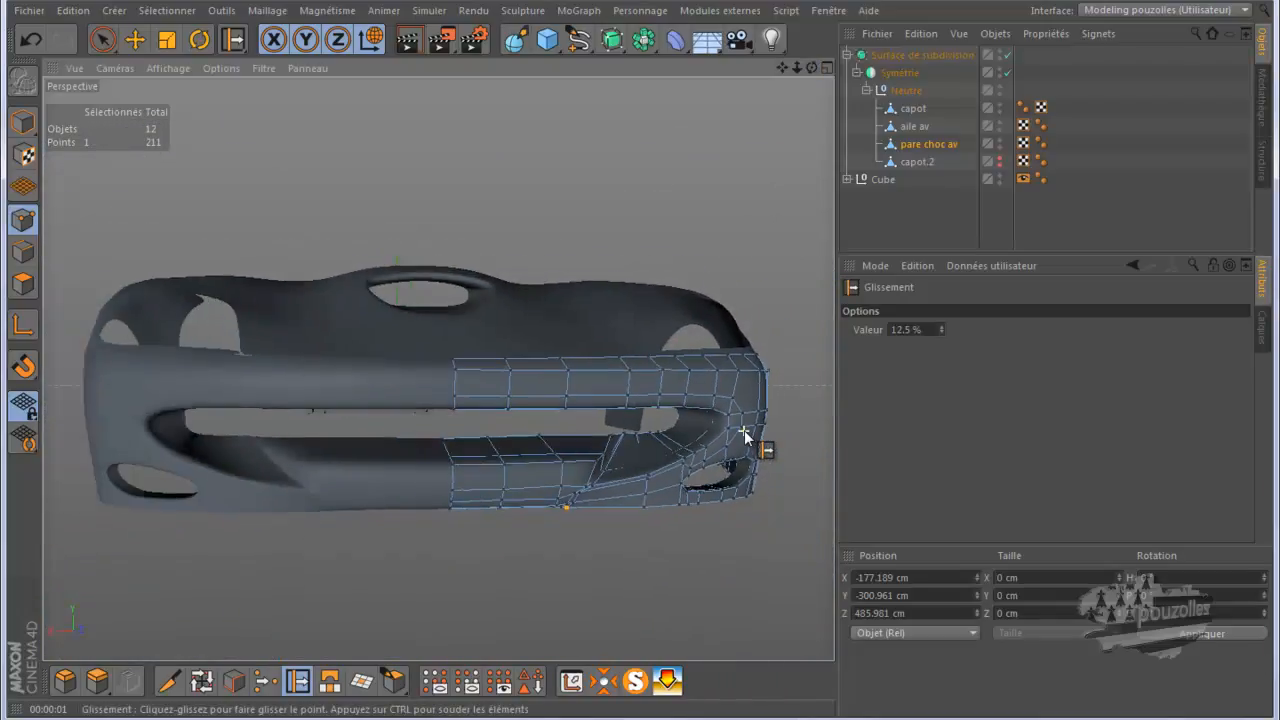
scroll(744, 430, "down", 2)
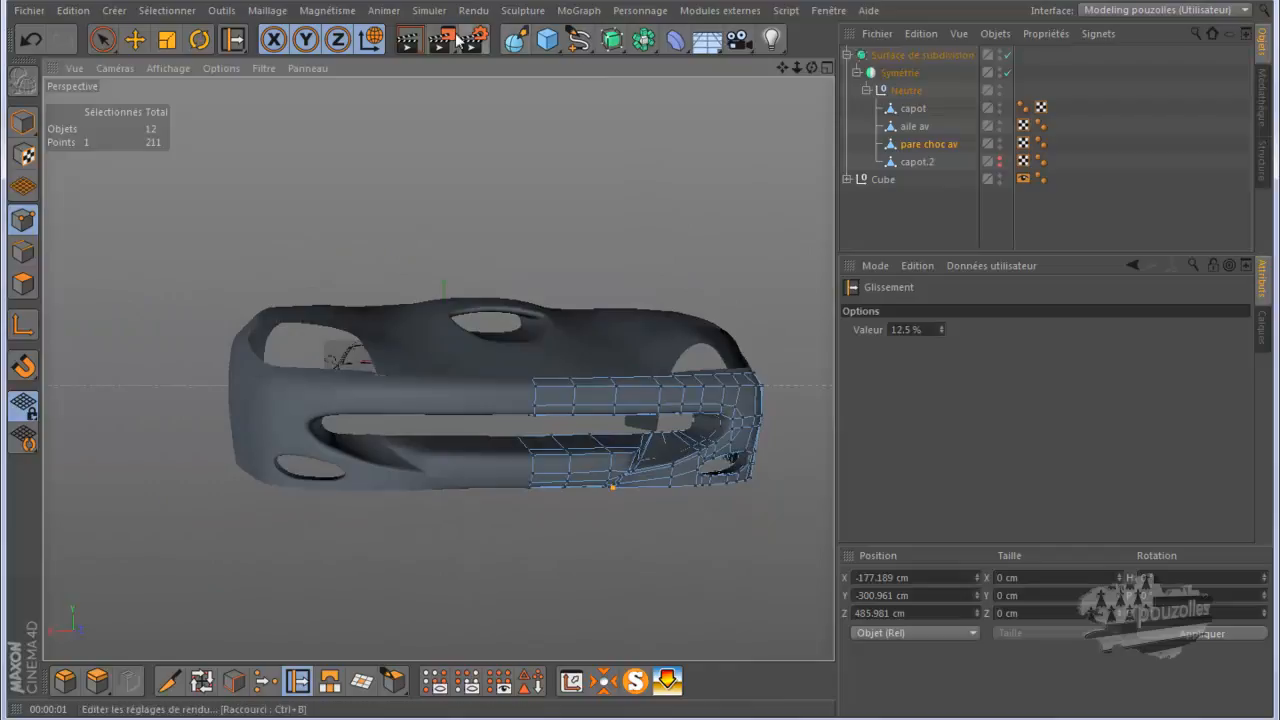
left_click(408, 42)
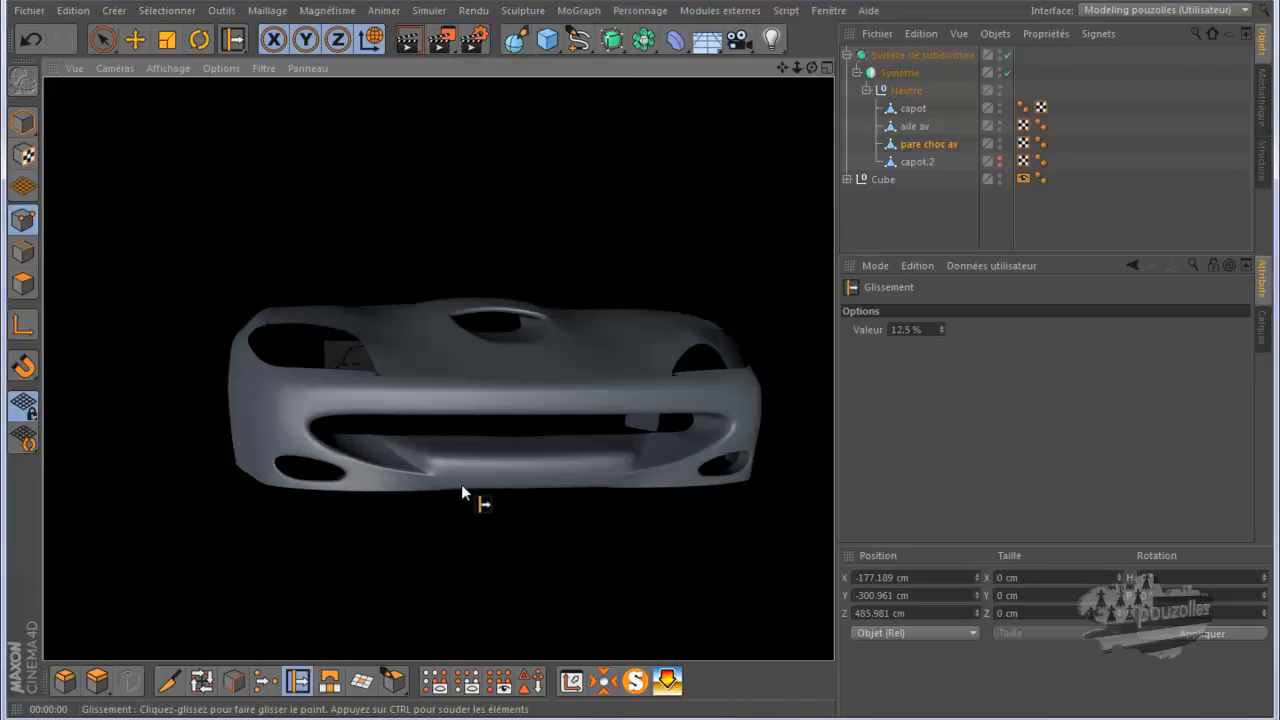
middle_click(603, 487)
middle_click(378, 335)
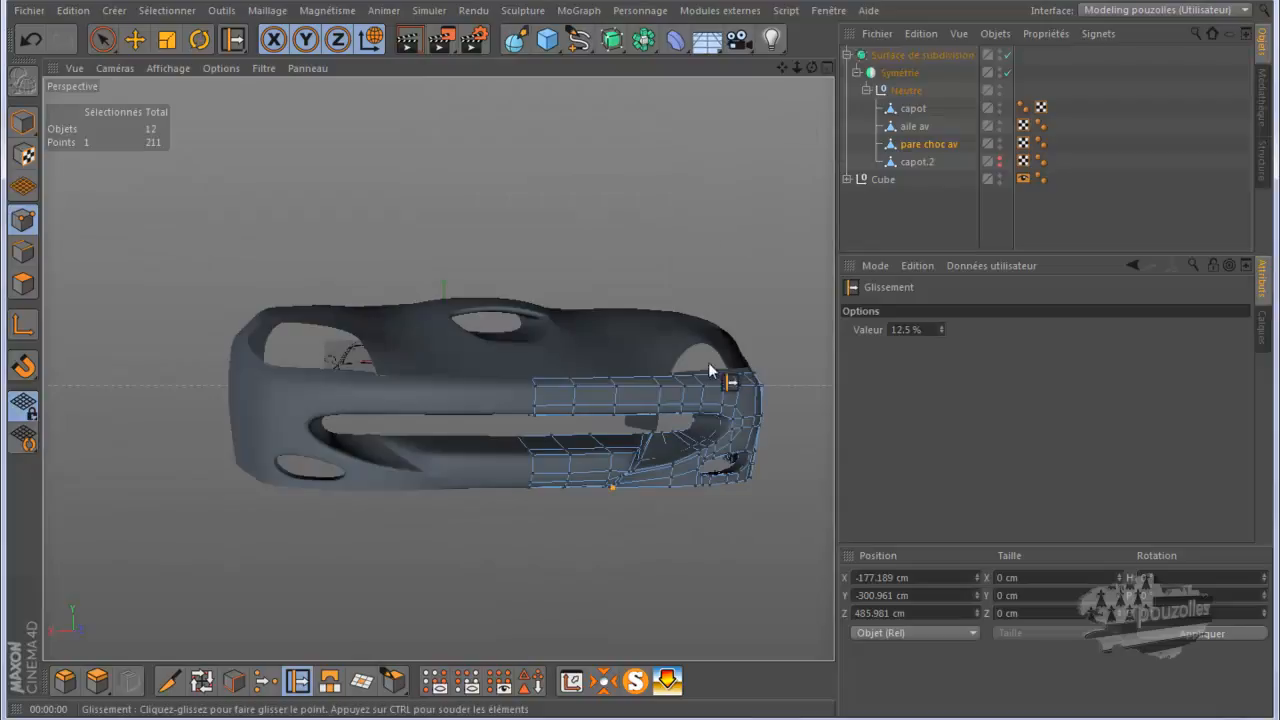
Step: Slide the points between the grille opening's outer end and the fog light opening to even out their spacing
scroll(777, 453, "up", 2)
scroll(777, 452, "up", 6)
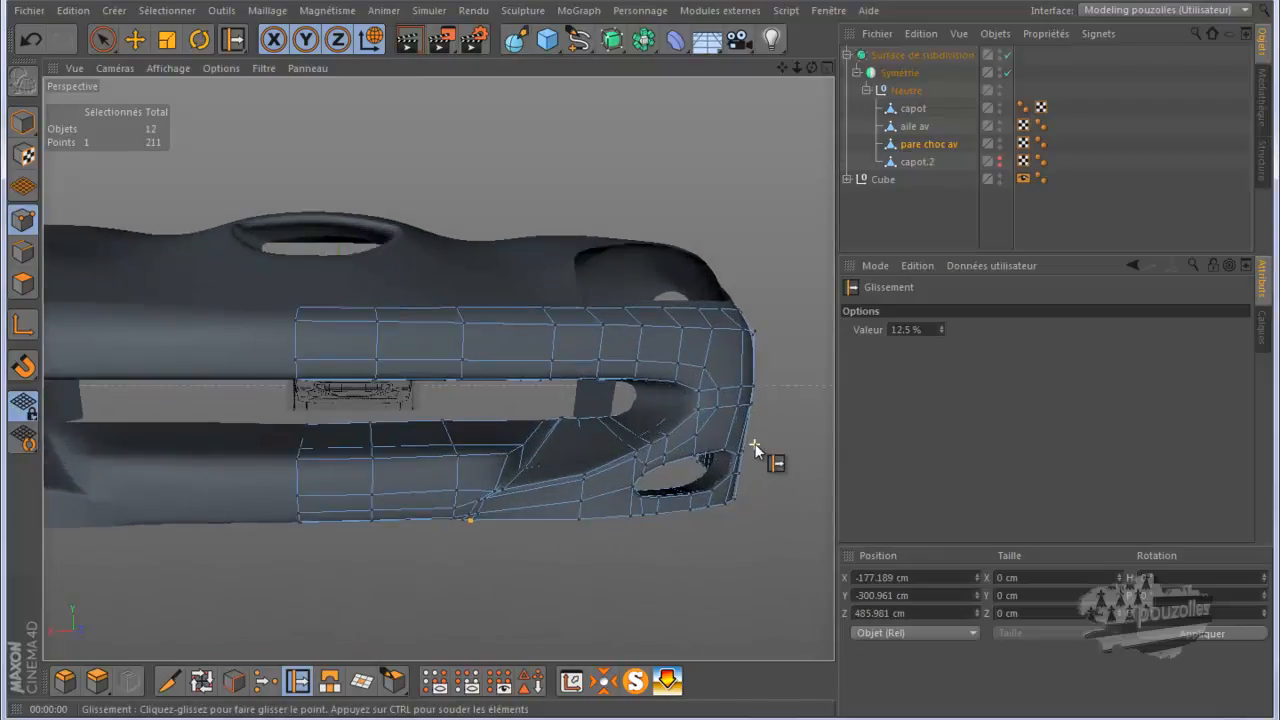
scroll(754, 442, "up", 3)
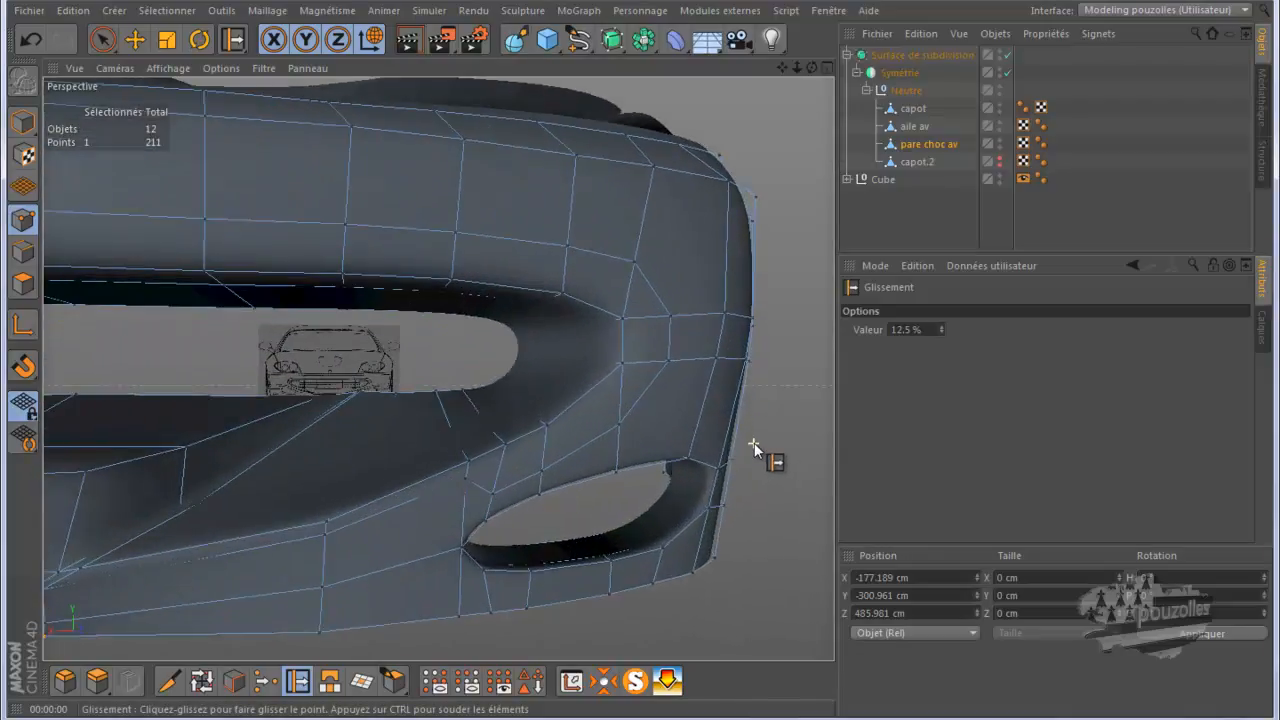
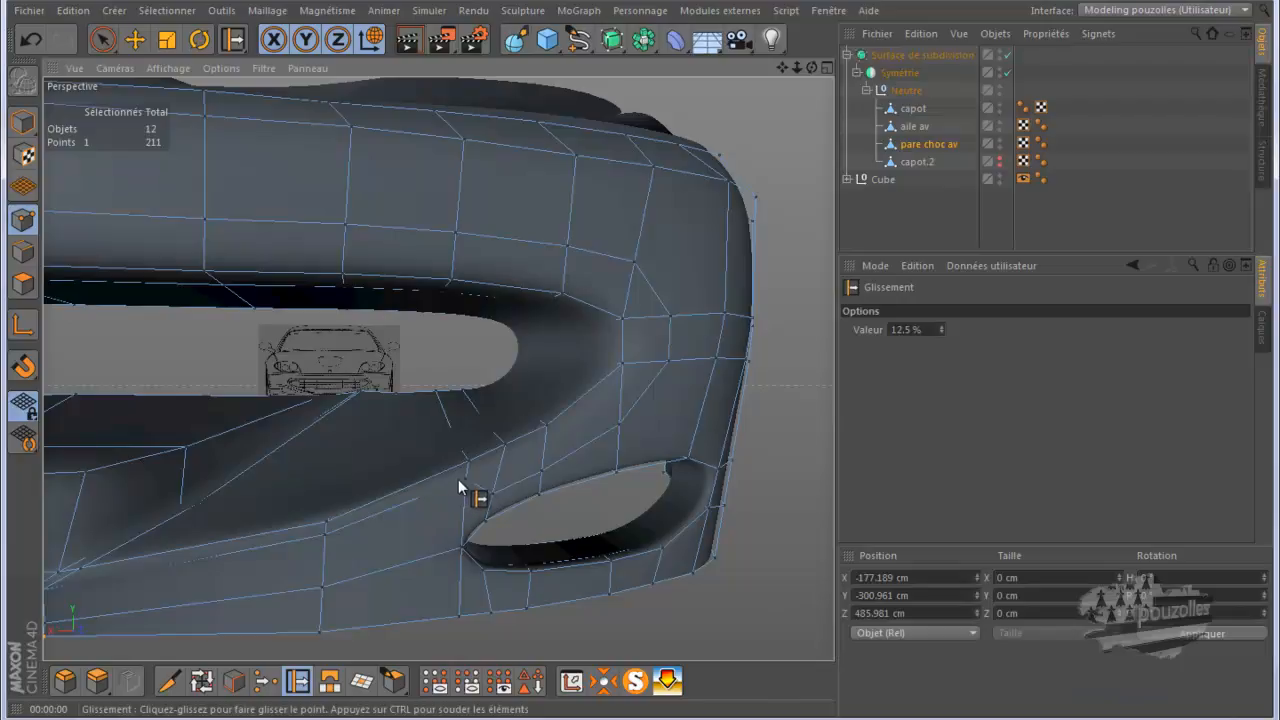
left_click_drag(464, 486, 465, 488)
left_click_drag(492, 494, 543, 463)
left_click_drag(618, 423, 619, 409)
left_click_drag(546, 463, 543, 455)
Step: Weld the two diagonal points just outside the grille opening's upper outer corner at their midpoint
left_click(101, 39)
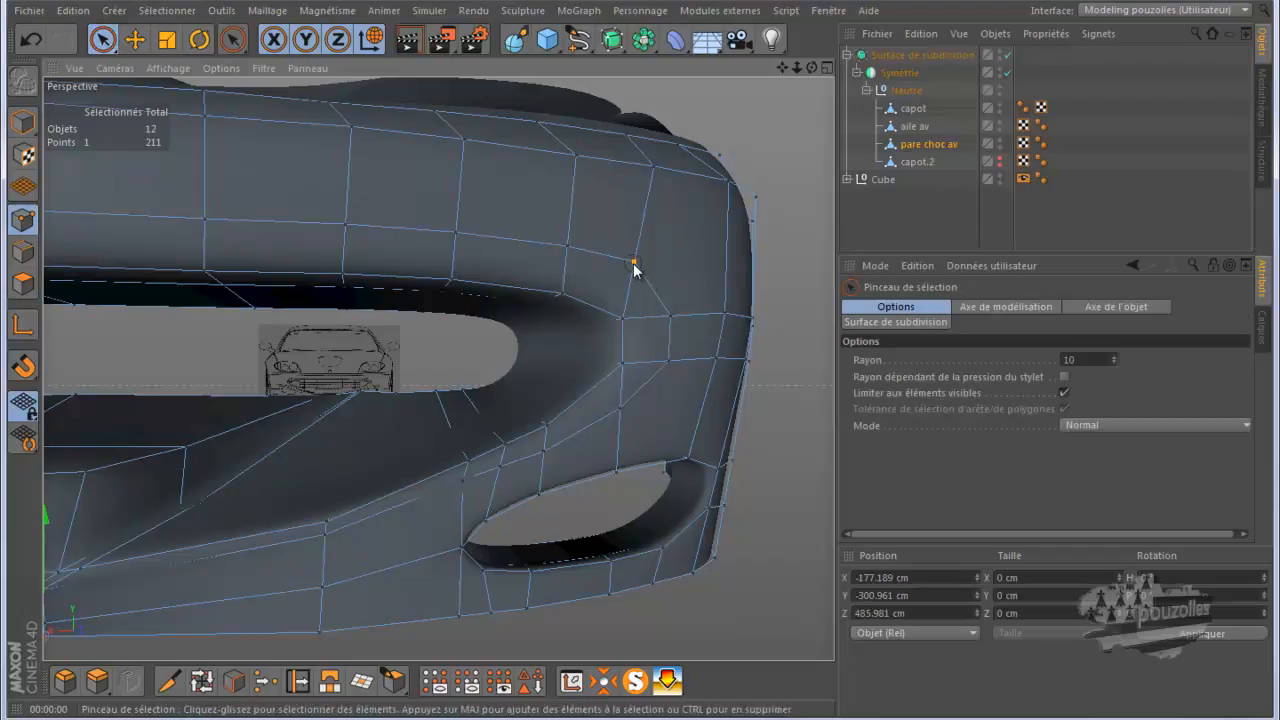
left_click(671, 318, "shift")
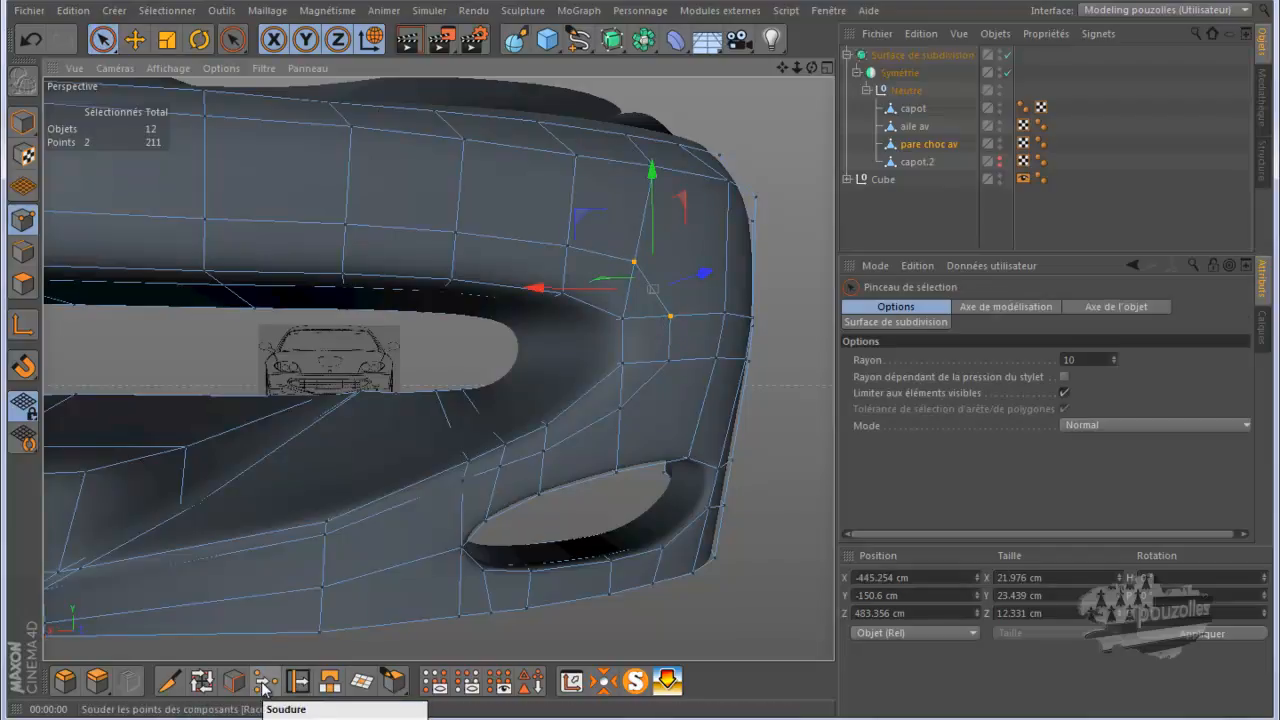
right_click(392, 352)
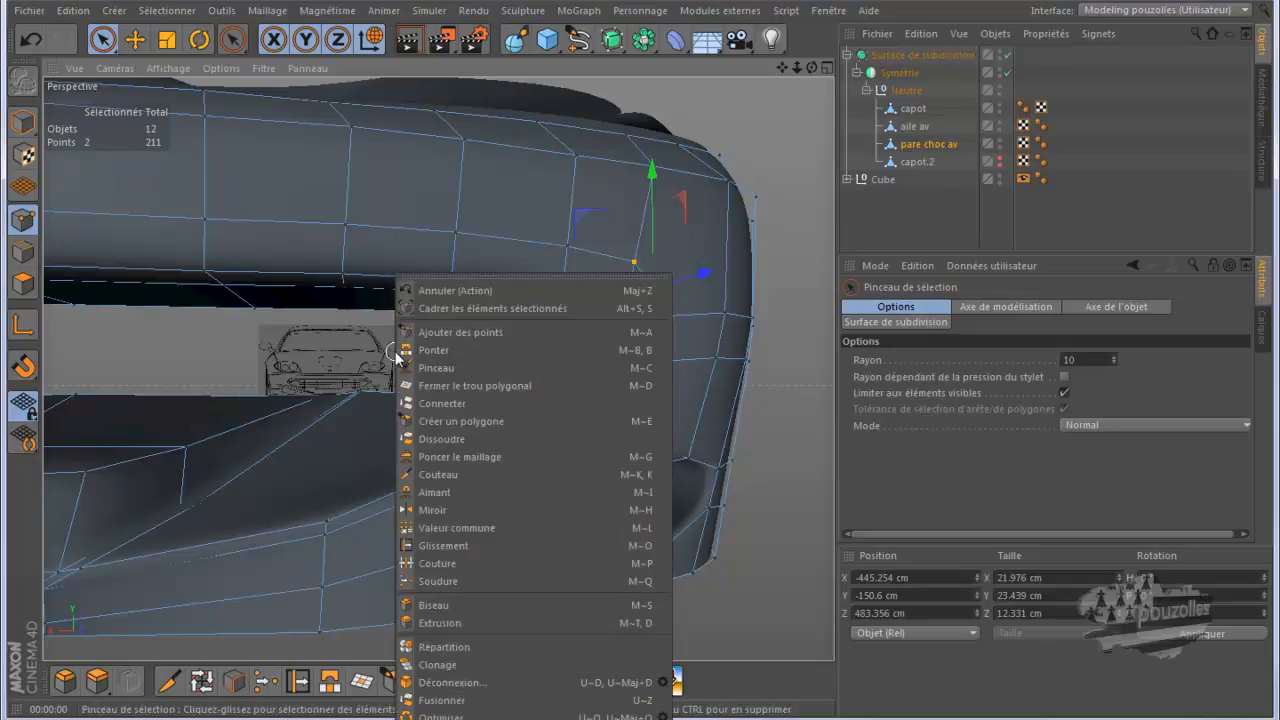
left_click(437, 564)
right_click(338, 337)
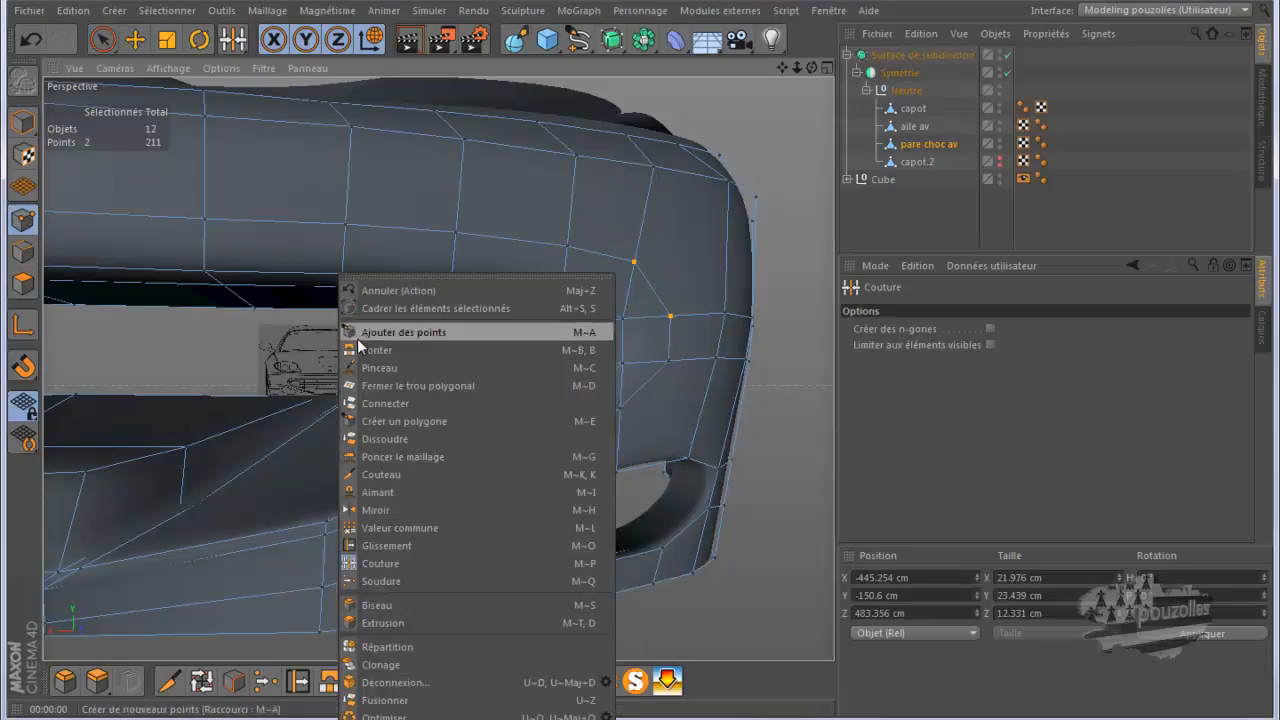
left_click(402, 586)
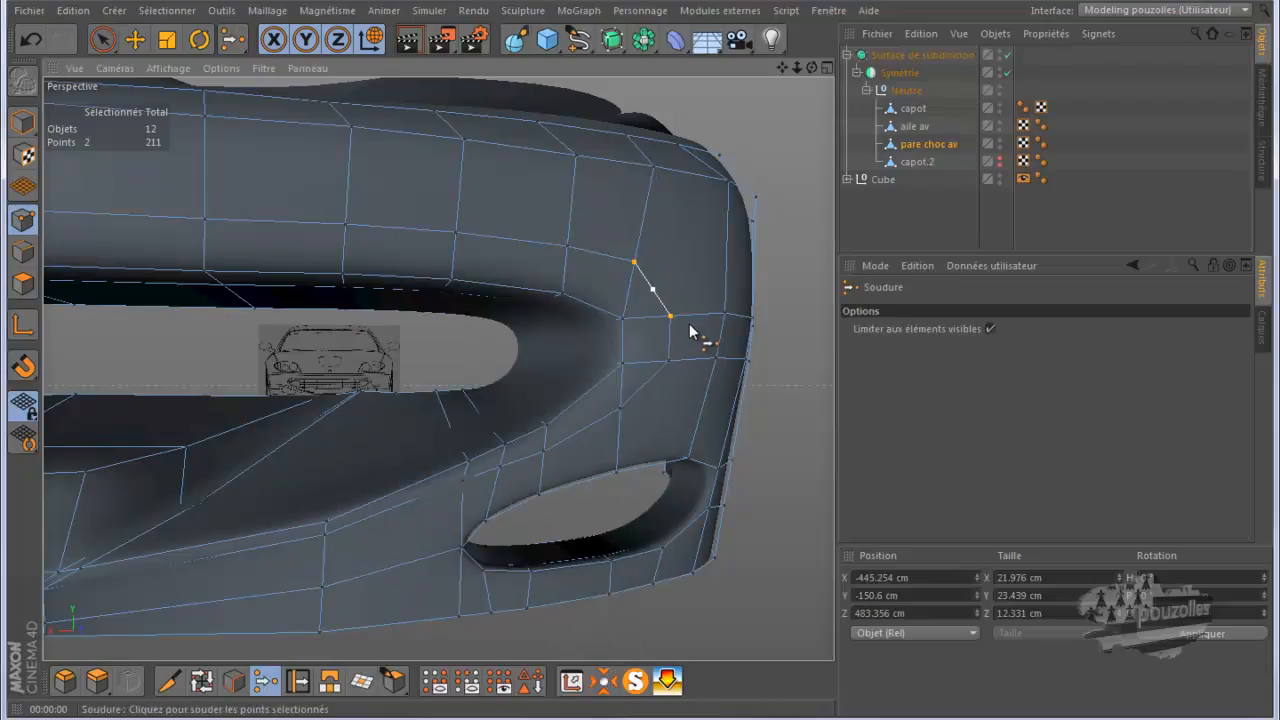
left_click(653, 290)
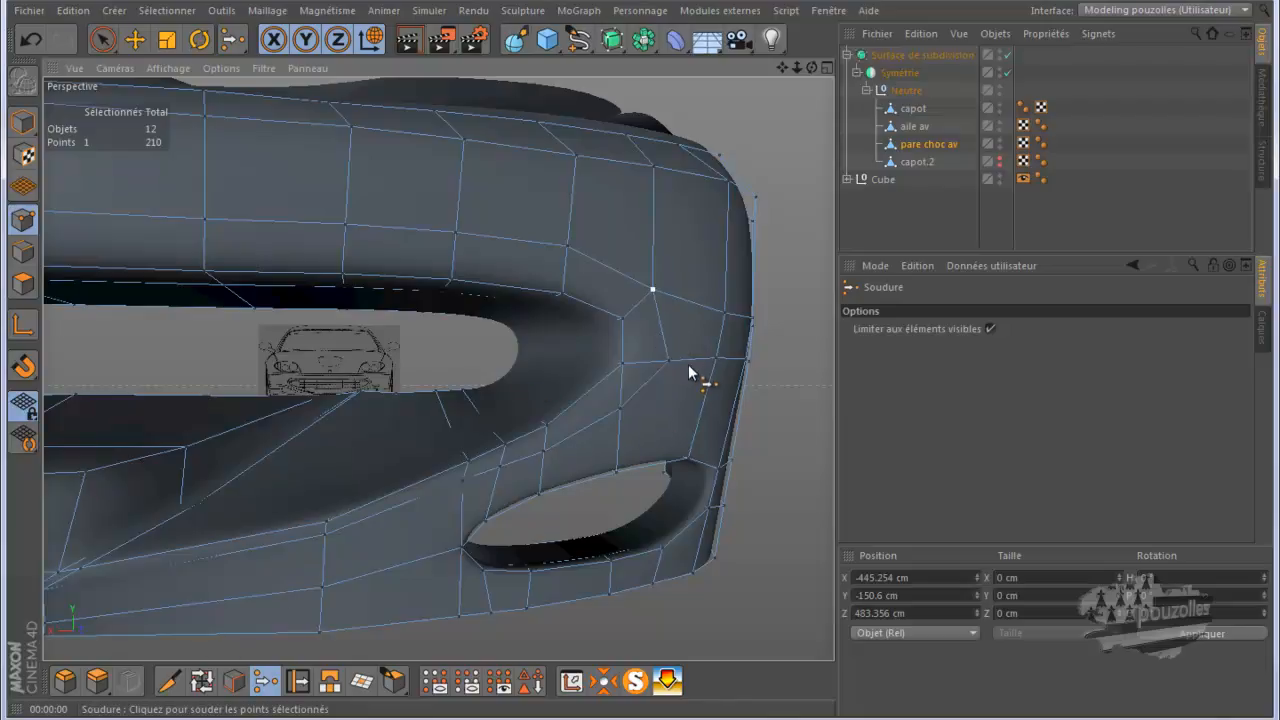
Step: Weld the two diagonal points between the grille opening's outer end and the fog light at their midpoint
key("space")
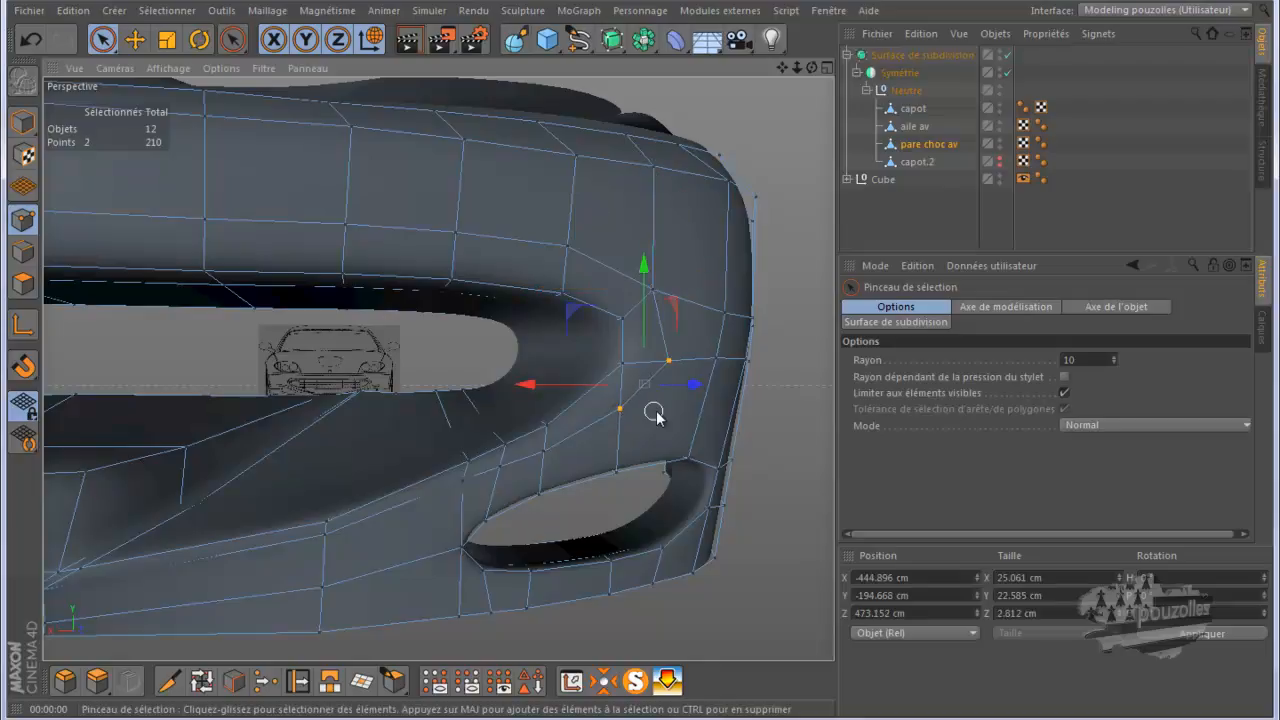
key("space")
left_click(666, 410)
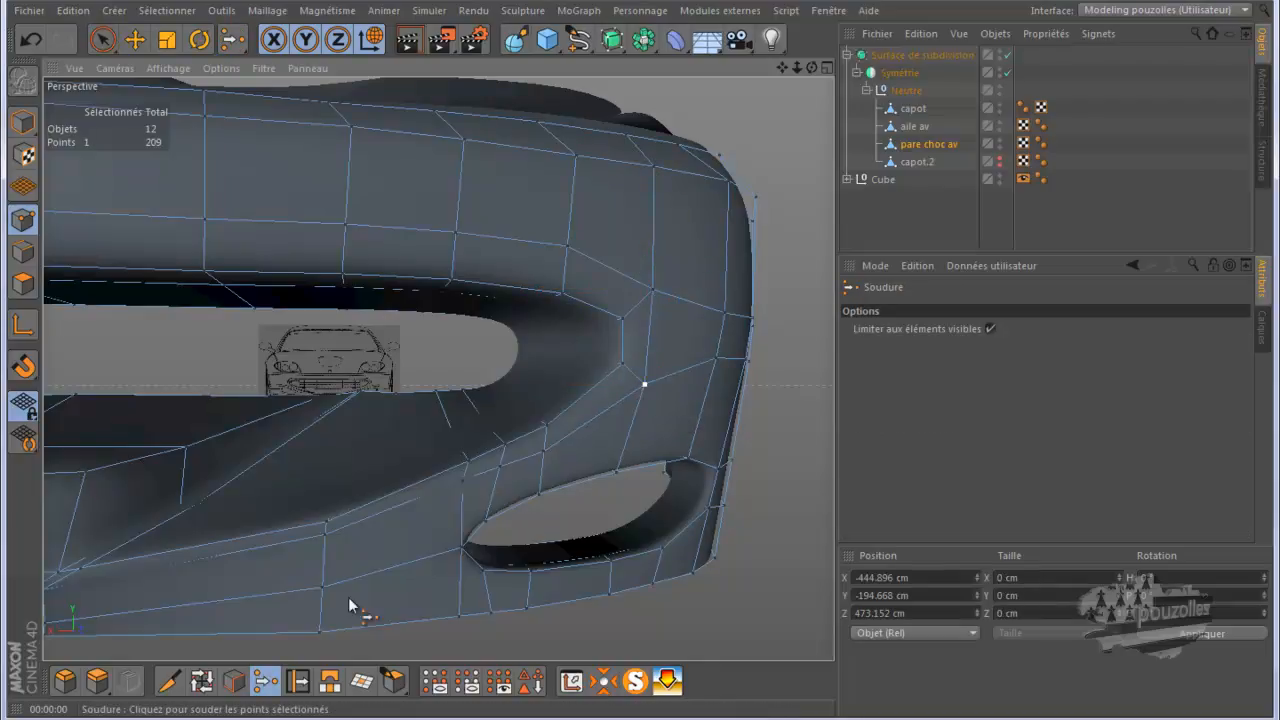
Step: Slide the welded point above the fog light outward to about X -449.5 cm and Y -193.2 cm
left_click(297, 680)
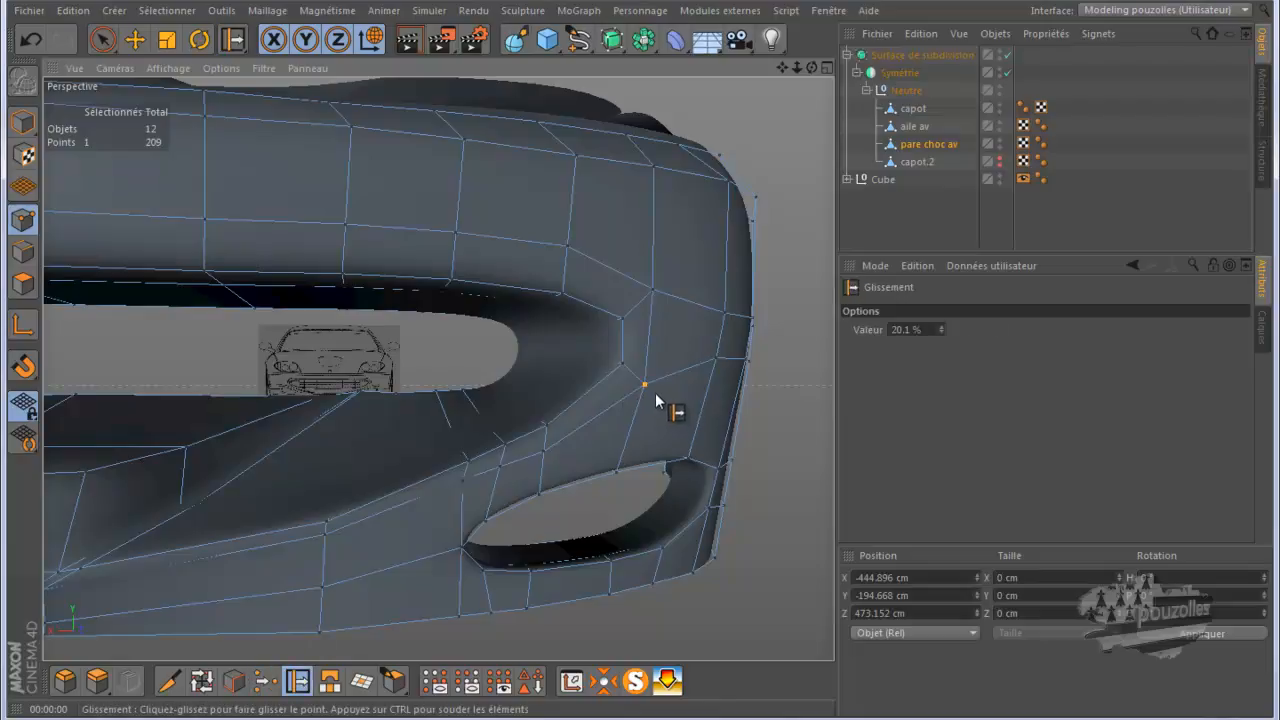
left_click_drag(655, 387, 655, 387)
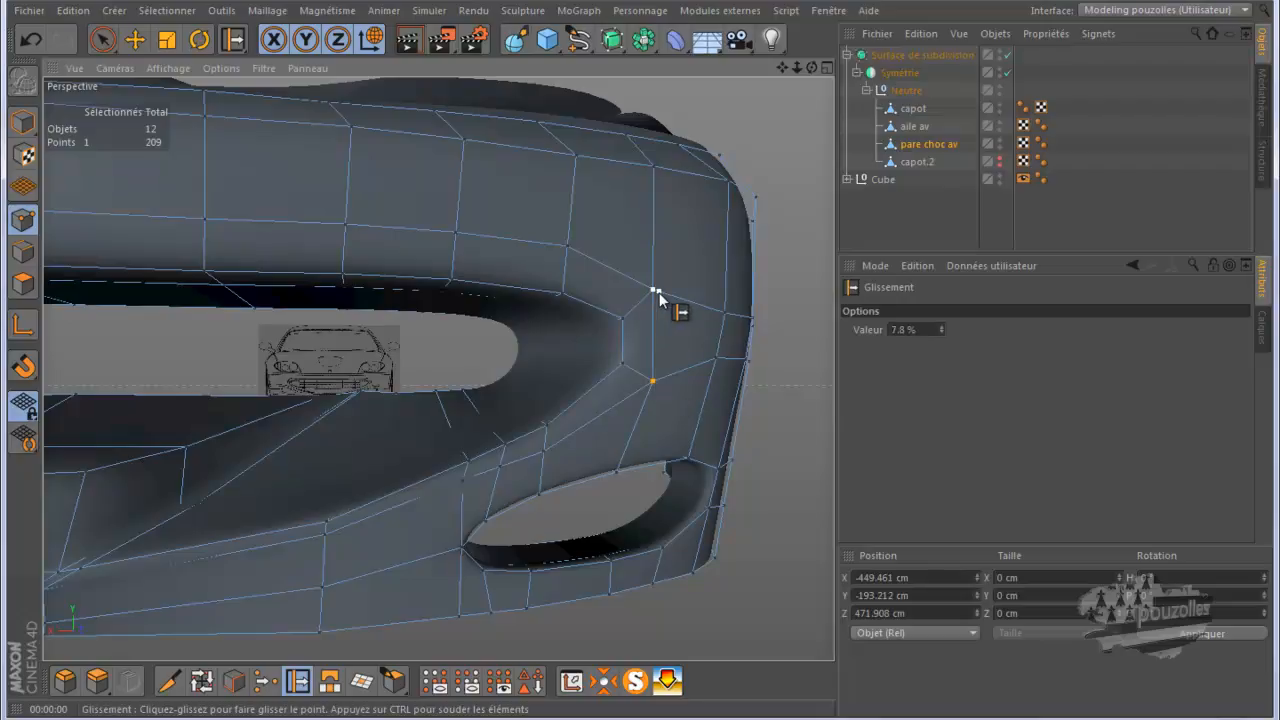
left_click_drag(615, 336, 695, 433, "alt")
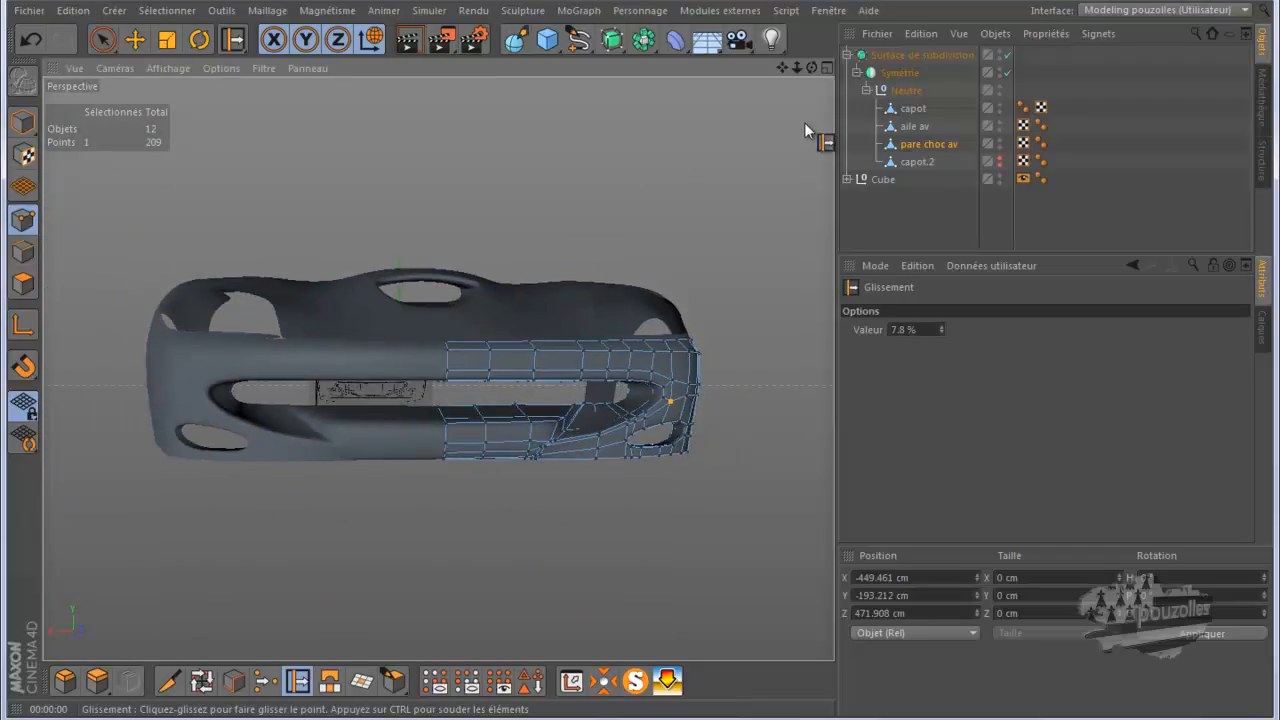
Step: Adjust the point on the grille opening's lower edge at the inner end of the side recess and clear the selection
left_click_drag(811, 68, 639, 360)
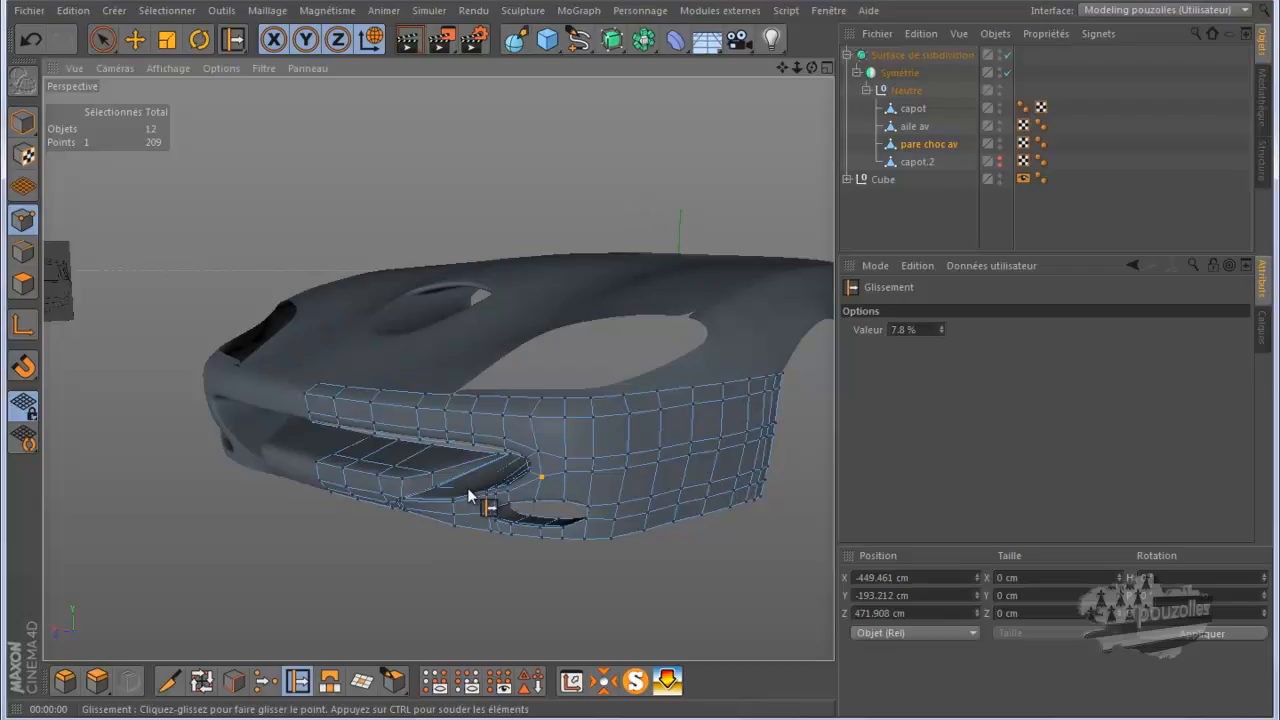
scroll(476, 490, "up", 4)
scroll(476, 490, "up", 2)
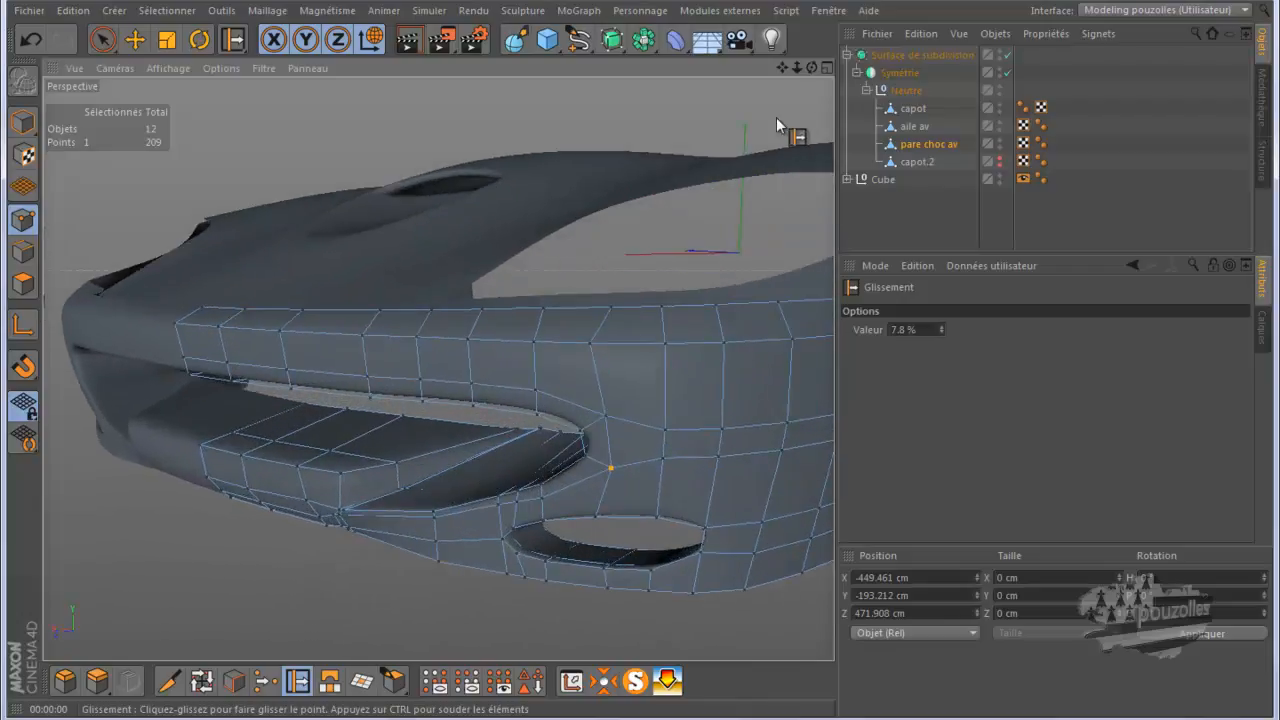
left_click_drag(809, 70, 641, 365)
left_click(110, 38)
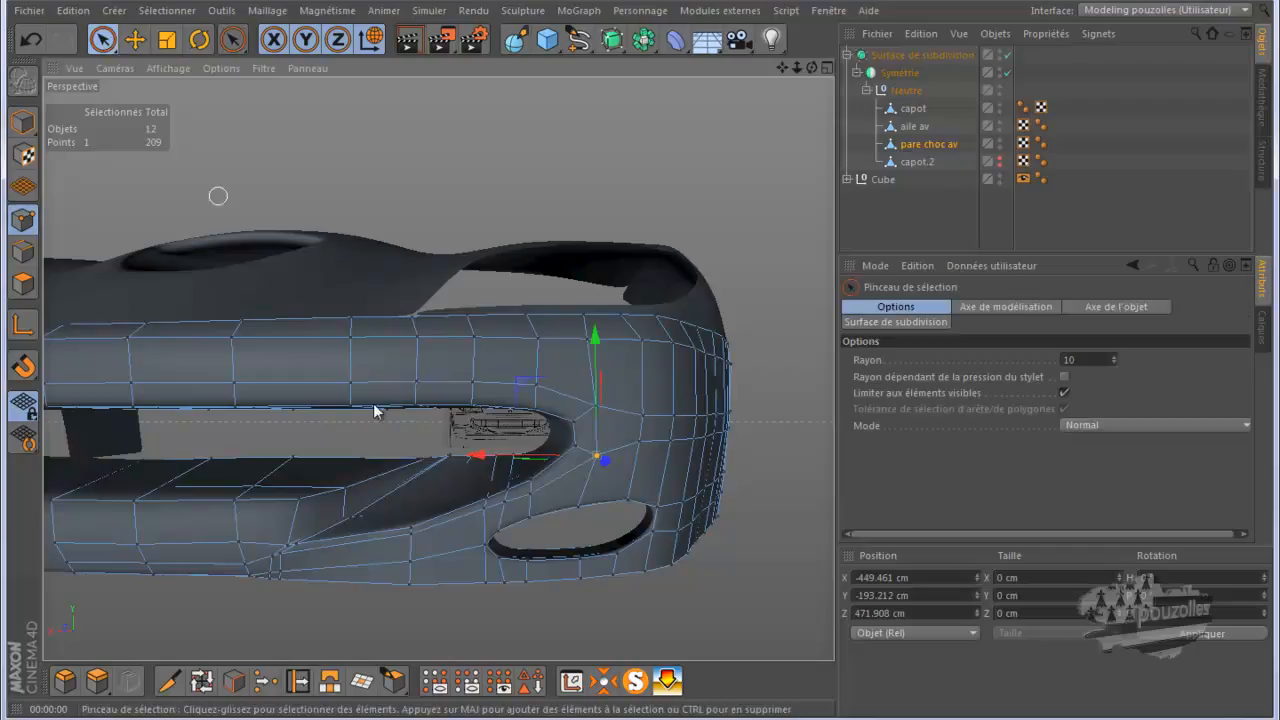
left_click(449, 450)
left_click_drag(449, 457, 452, 424)
left_click(776, 387)
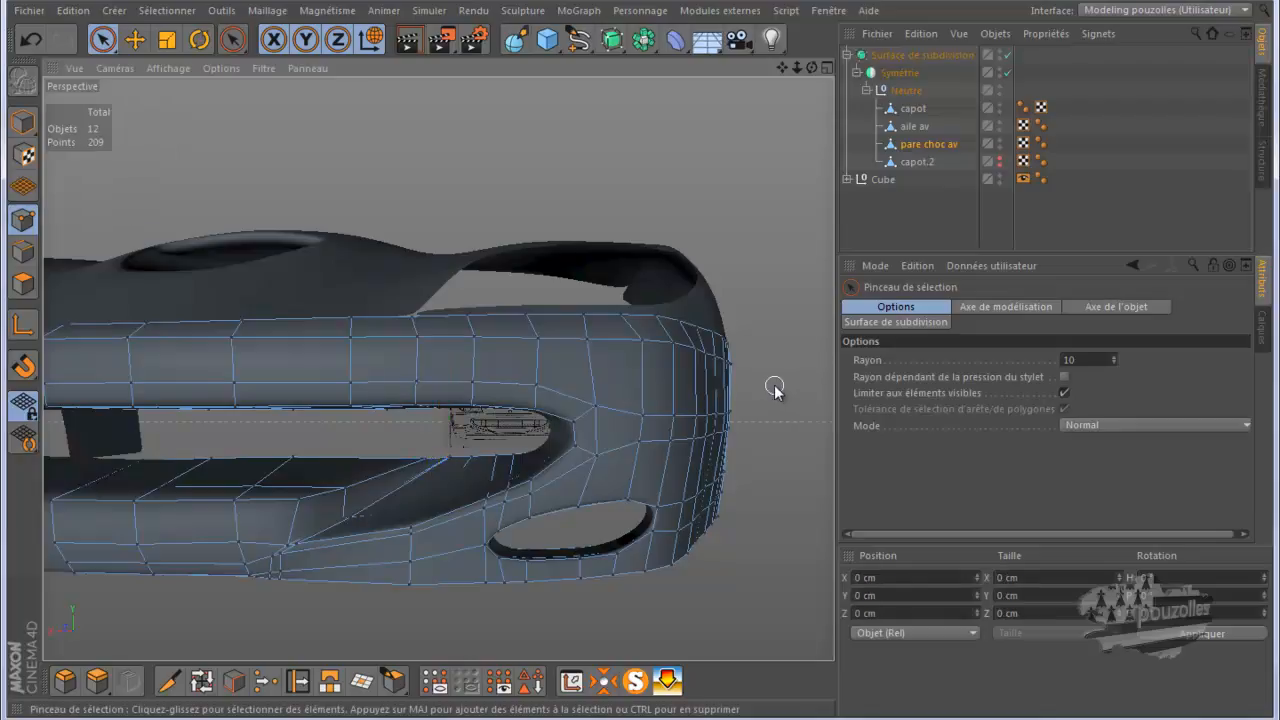
Step: Rectangle-select the lower lip's point column nearest the centreline and move it inward to about X -55.5 cm
scroll(777, 386, "down", 5)
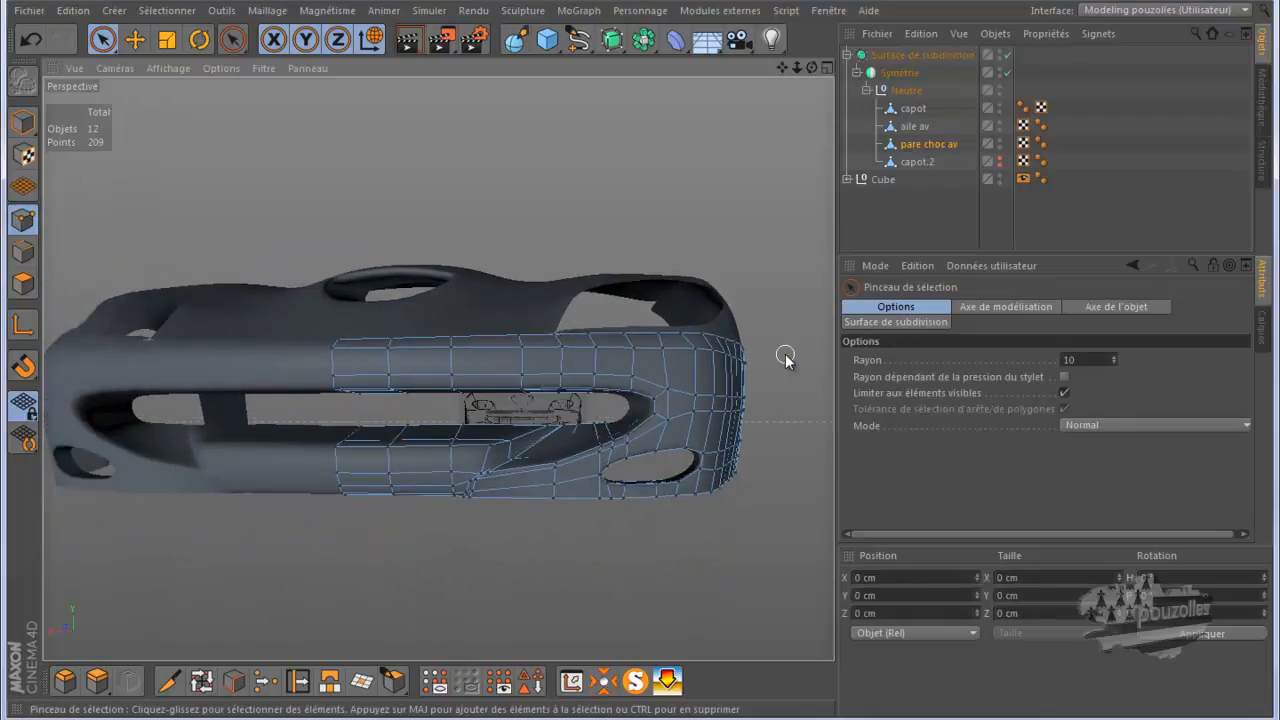
left_click_drag(813, 67, 641, 366)
left_click_drag(100, 44, 163, 94)
scroll(380, 486, "up", 1)
scroll(380, 486, "up", 3)
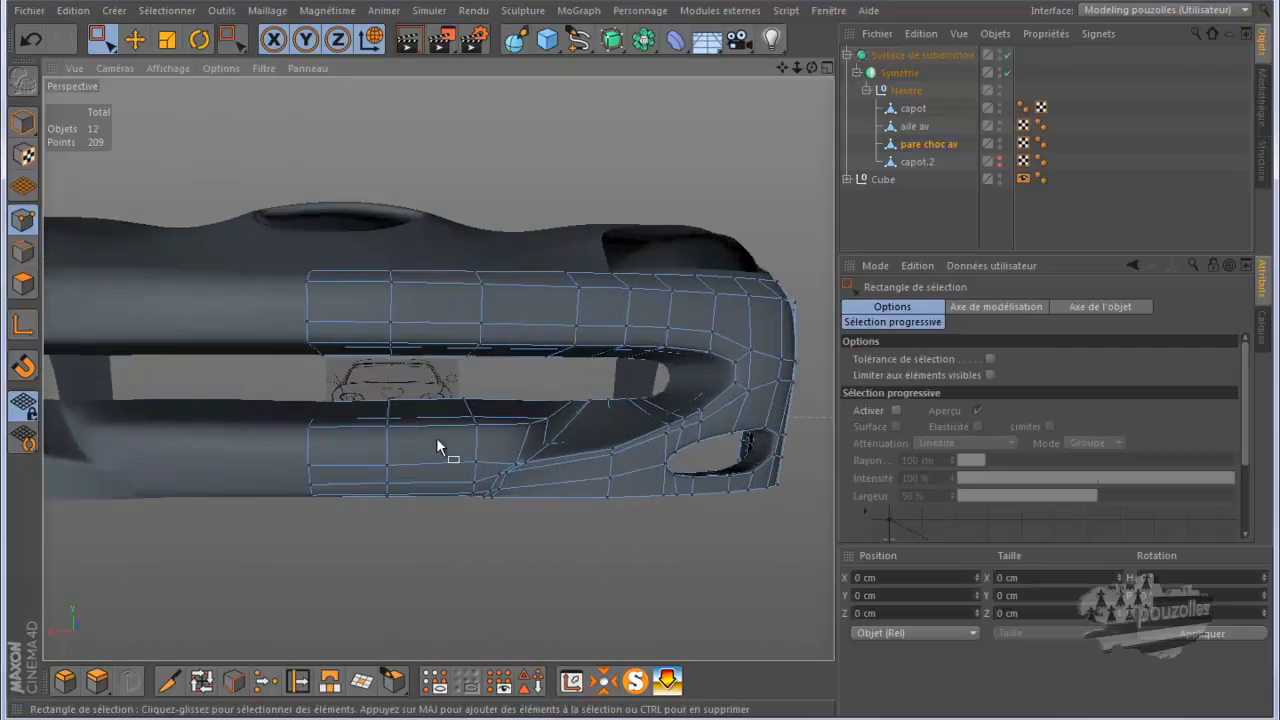
left_click_drag(432, 392, 366, 543)
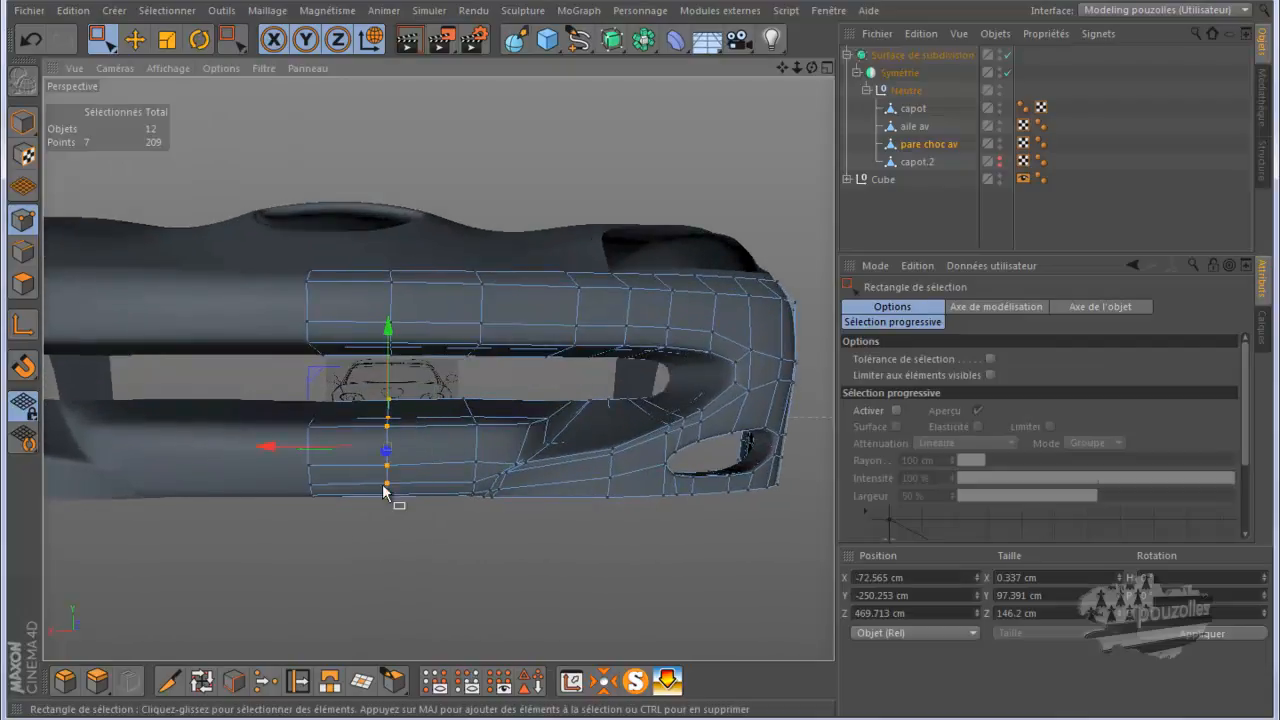
left_click_drag(310, 452, 286, 448)
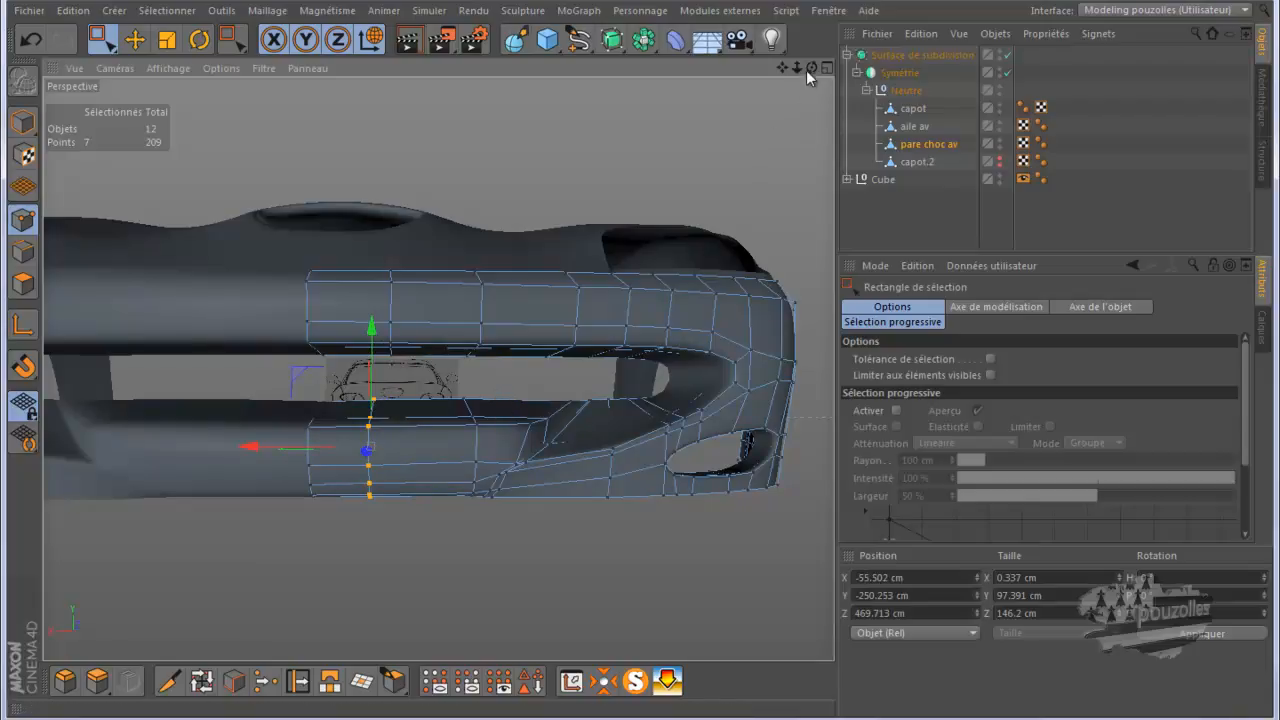
Step: Select the next point column outward on the lower lip, including hidden points, and move it inward to about X -132.2 cm
left_click_drag(810, 70, 640, 363)
left_click_drag(404, 460, 433, 635)
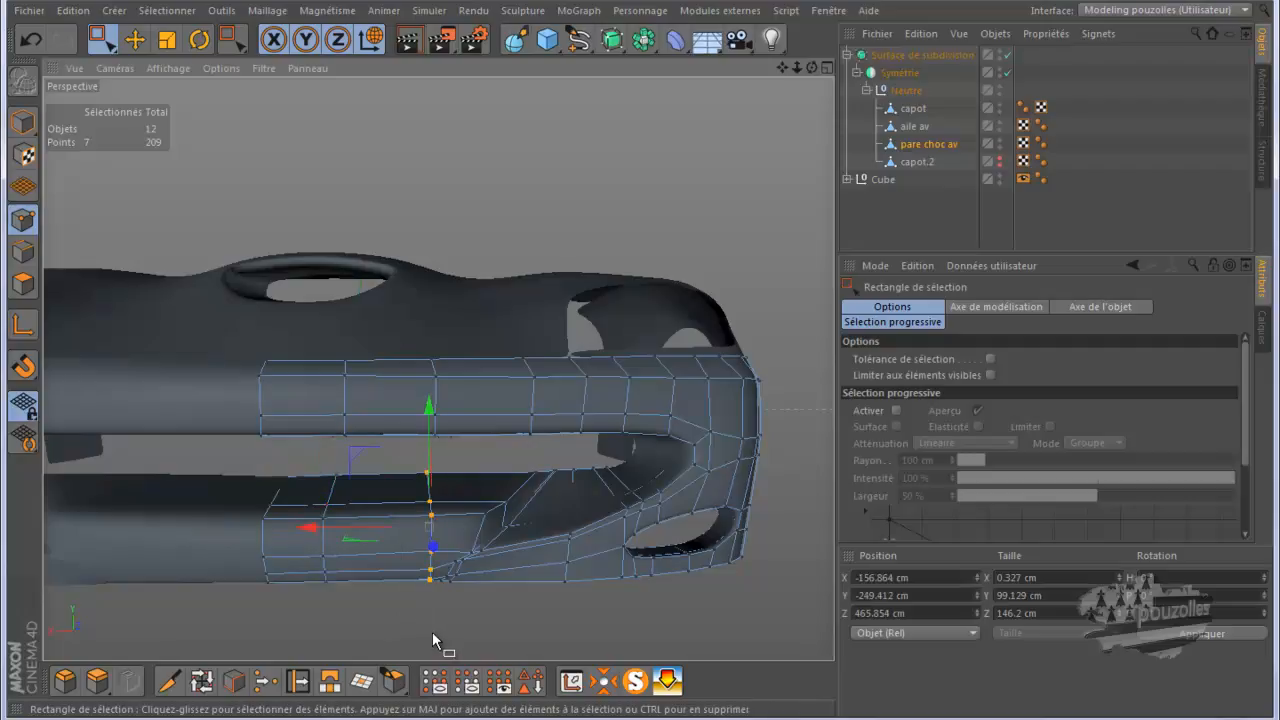
left_click_drag(358, 528, 333, 533)
Step: Select the eight points of the double edge line at the crease's inner end and move them inward to about X -177.7 cm
left_click_drag(638, 362, 580, 432, "alt")
scroll(472, 614, "up", 6)
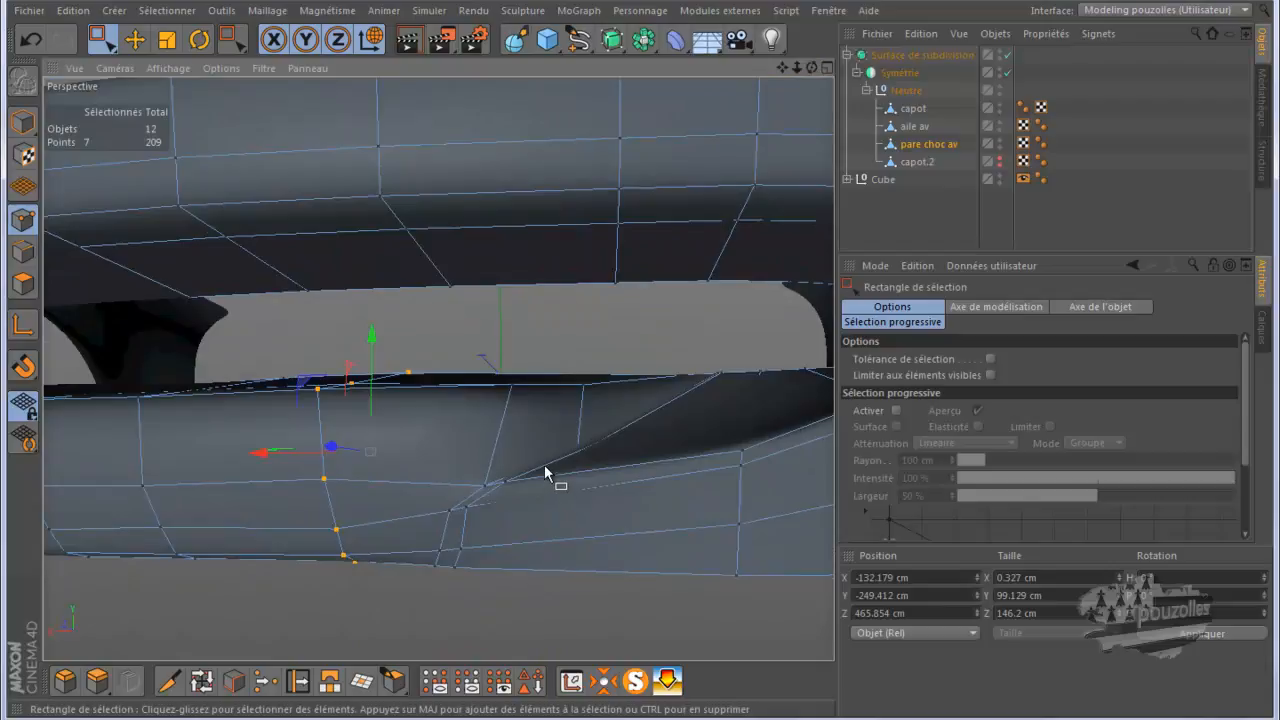
left_click_drag(491, 500, 423, 594)
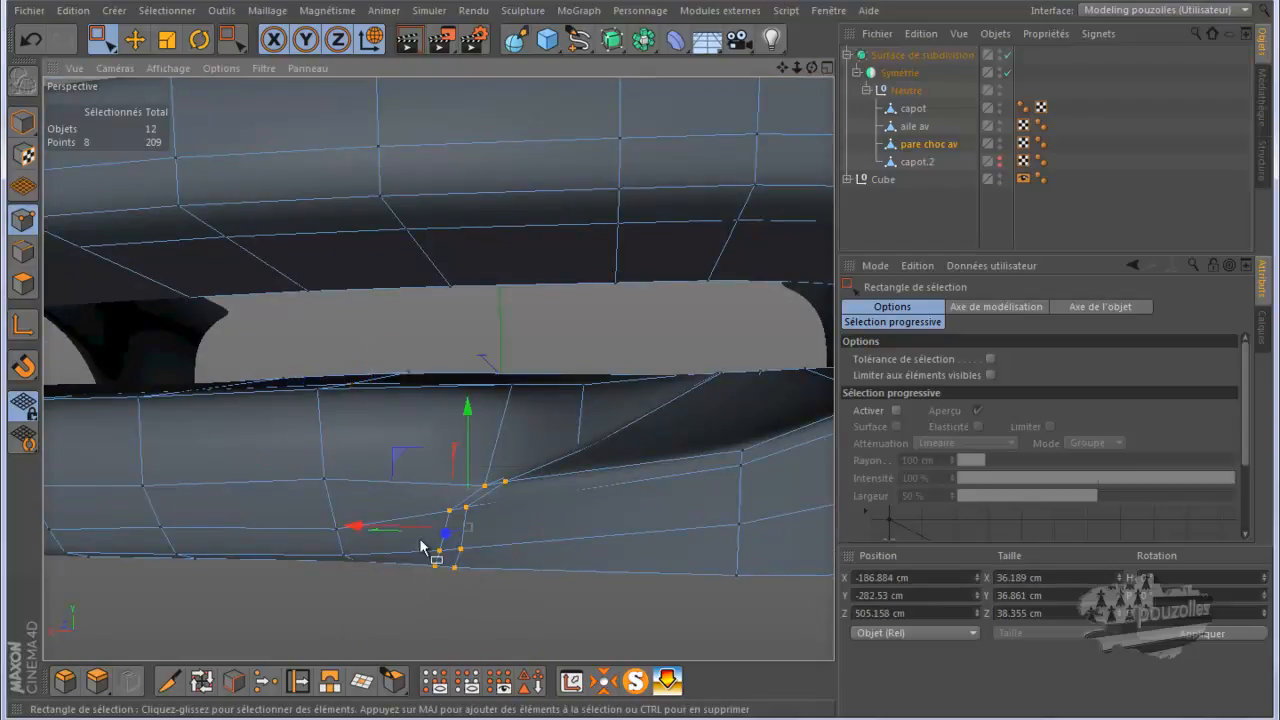
left_click_drag(379, 532, 357, 535)
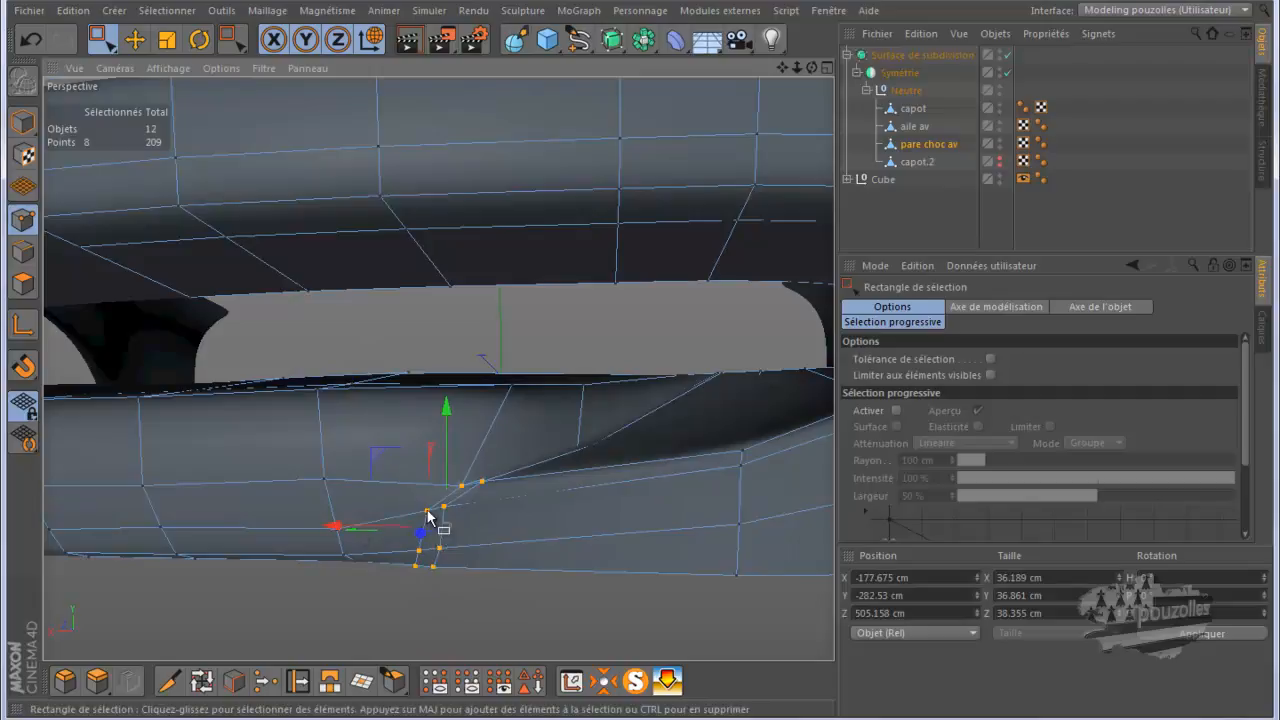
Step: Slide the two points just below the crease's inner end upward by about 61% and render a preview of the crease
left_click(297, 681)
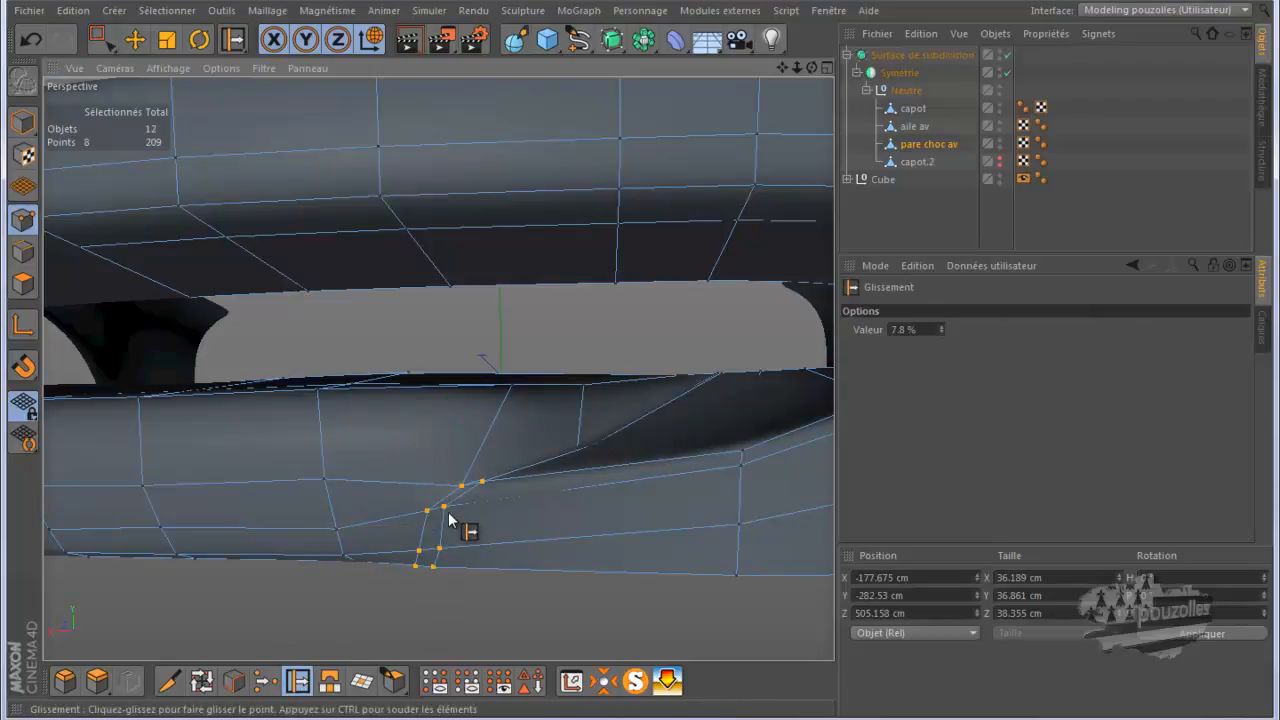
left_click_drag(426, 515, 476, 503)
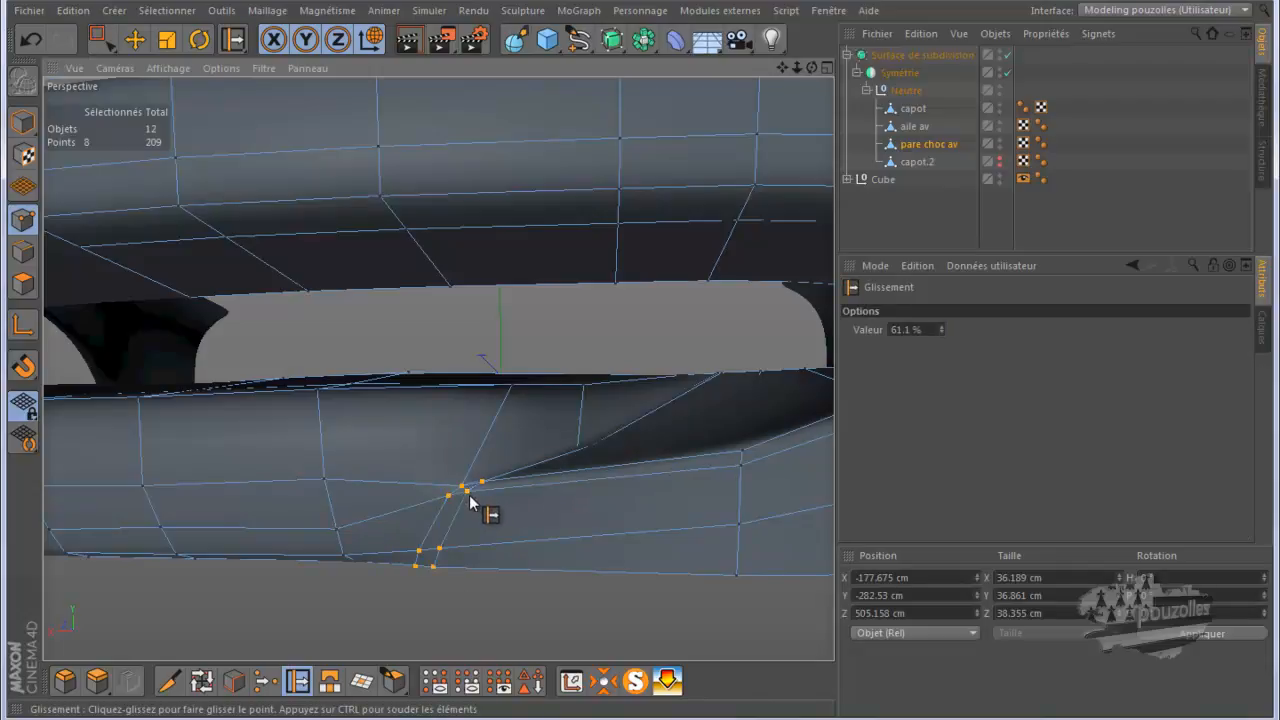
left_click(412, 41)
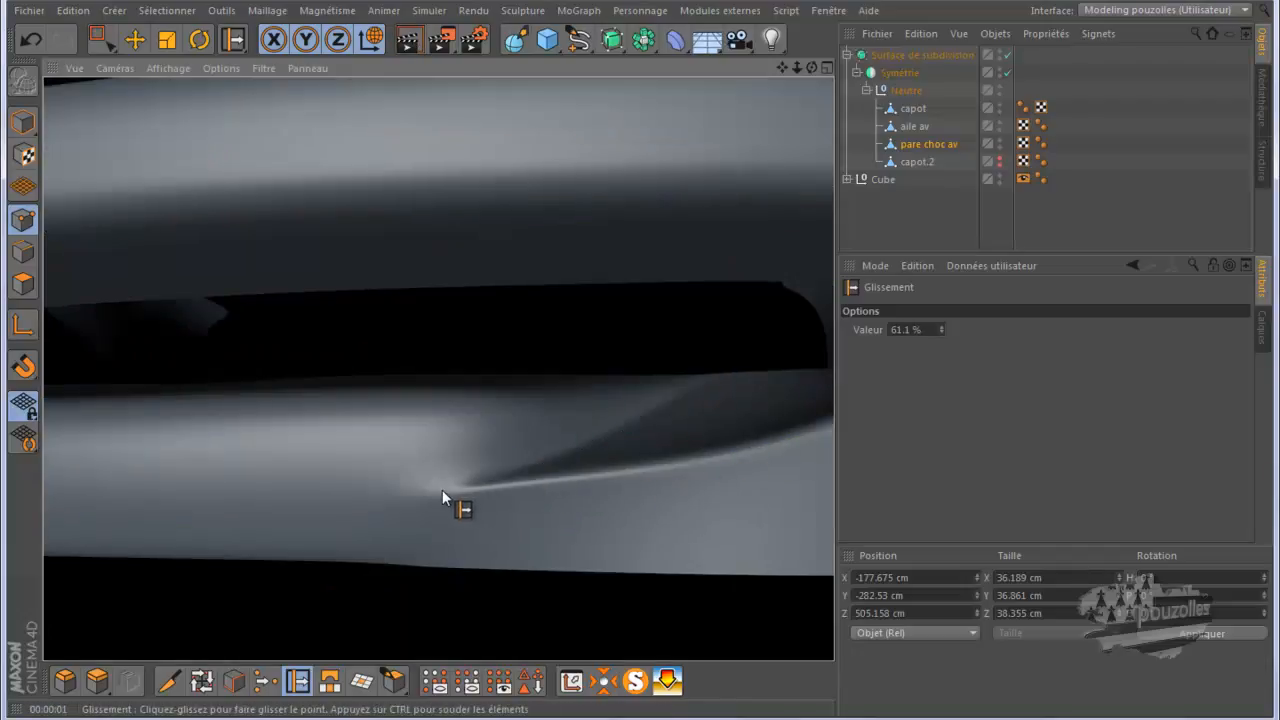
left_click(917, 143)
Step: Cut a new edge loop at about 84% offset just outside the crease's double edge line, from the lip's bottom edge to the grille opening
left_click_drag(811, 68, 639, 361)
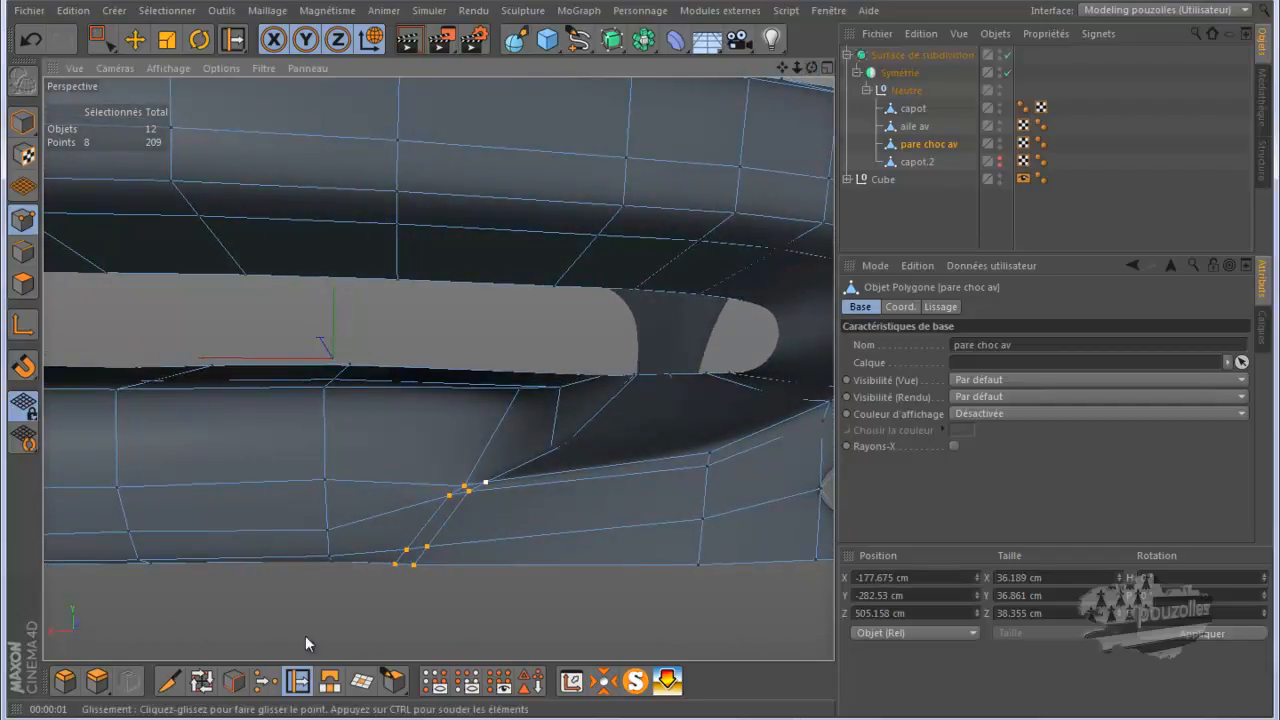
left_click(169, 681)
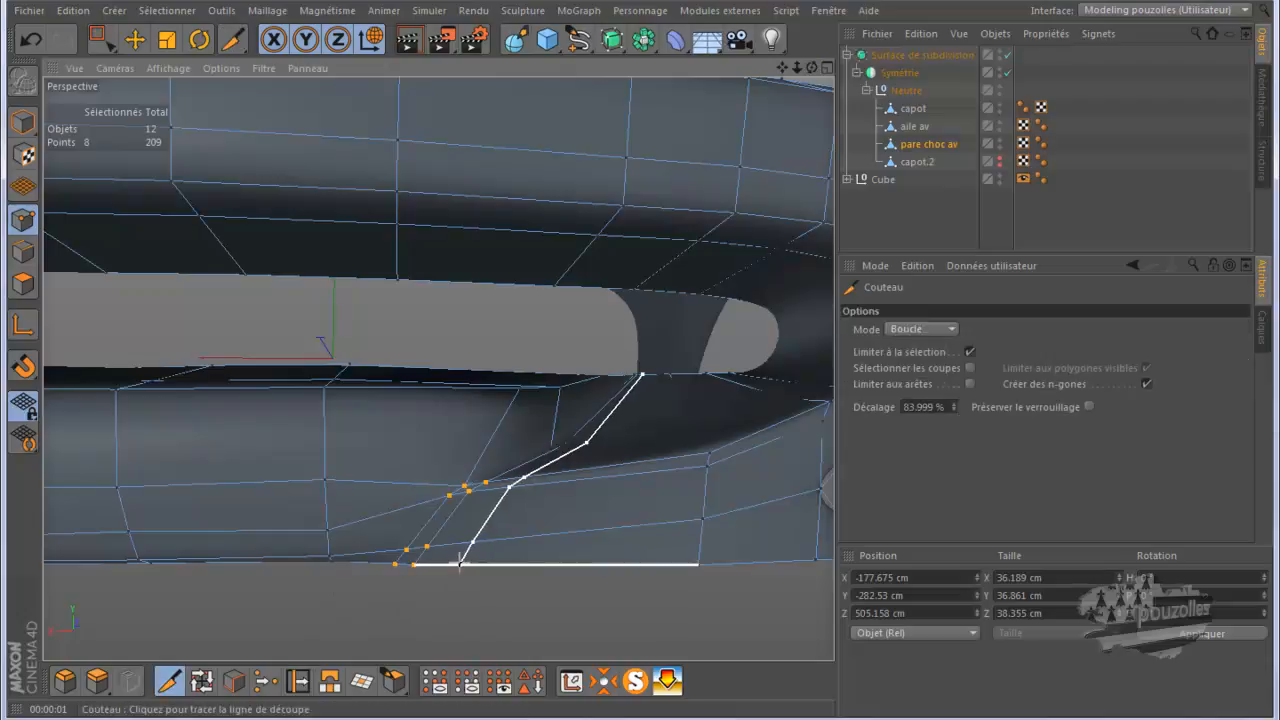
left_click(460, 563)
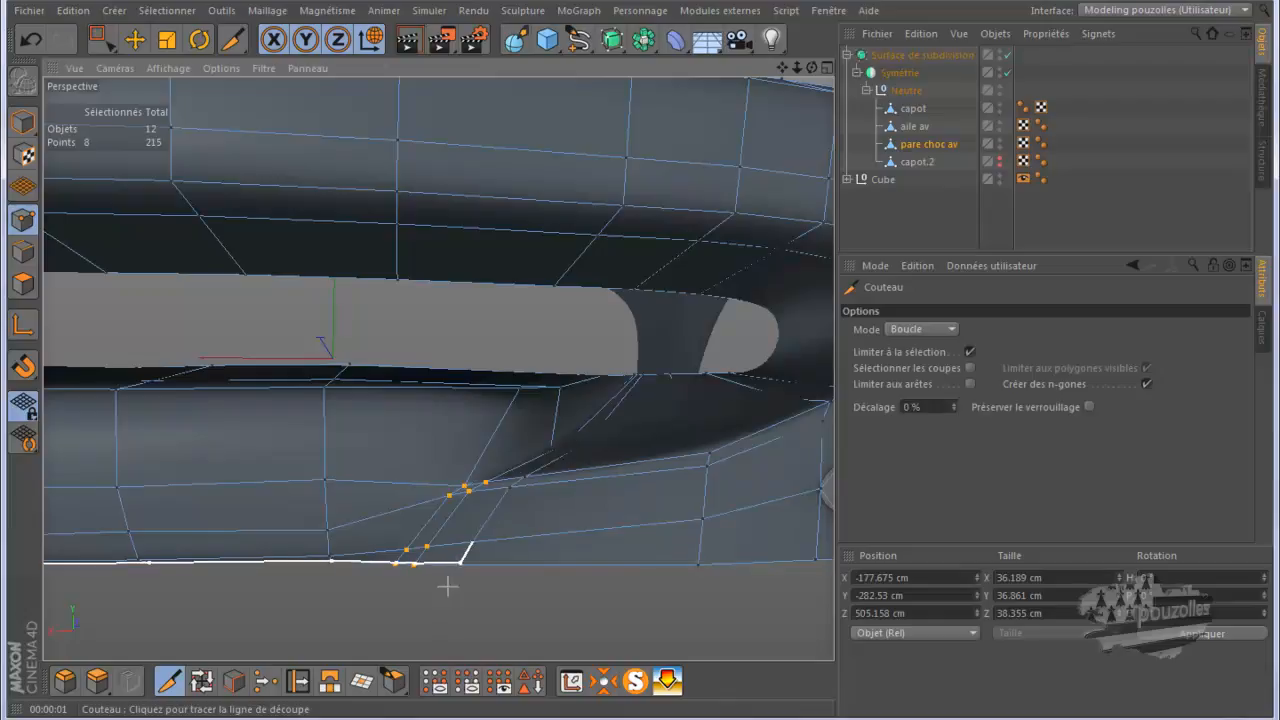
Step: Pull the new edge loop's lower point forward along Z and select the bottom-edge point beneath it
left_click_drag(812, 67, 642, 363)
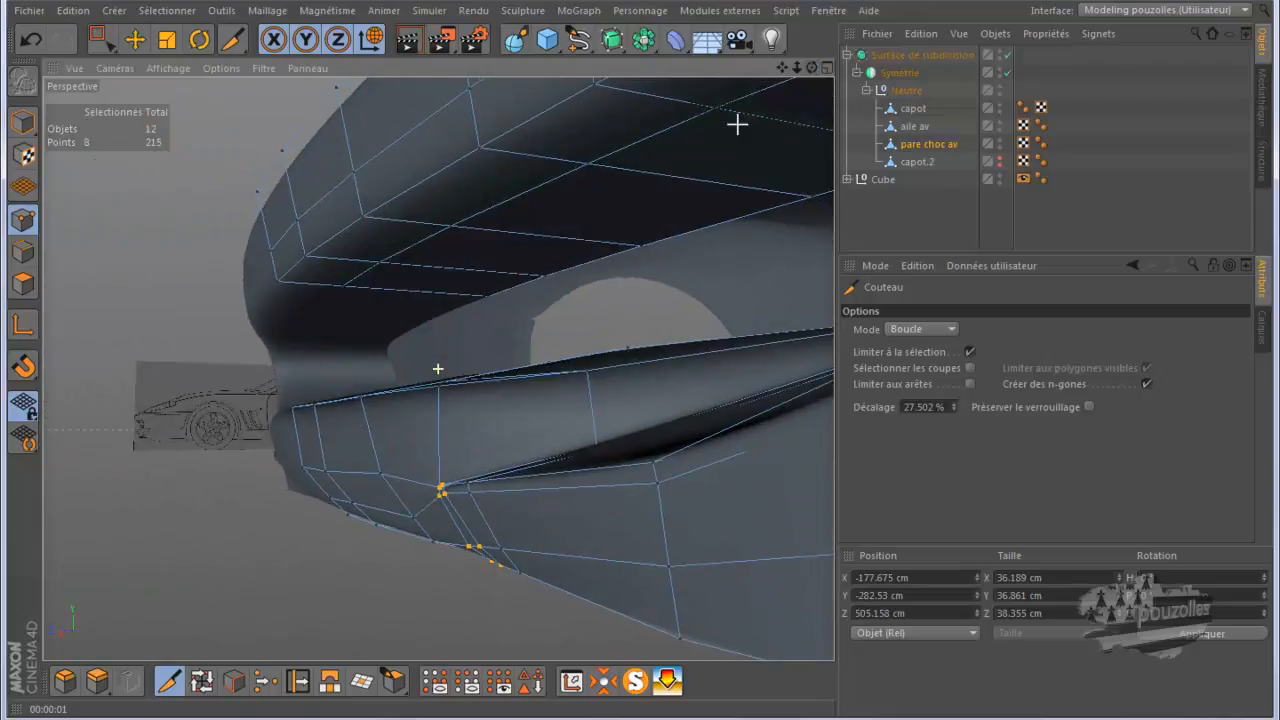
left_click(134, 39)
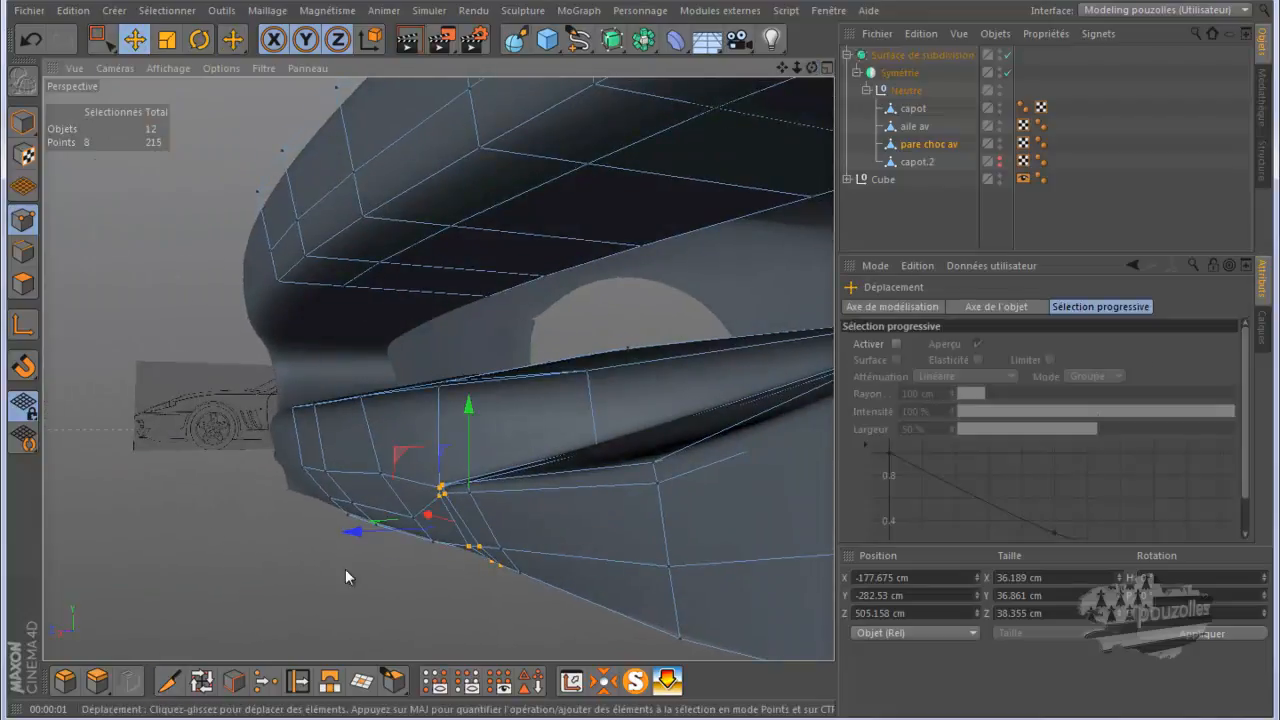
left_click(501, 550)
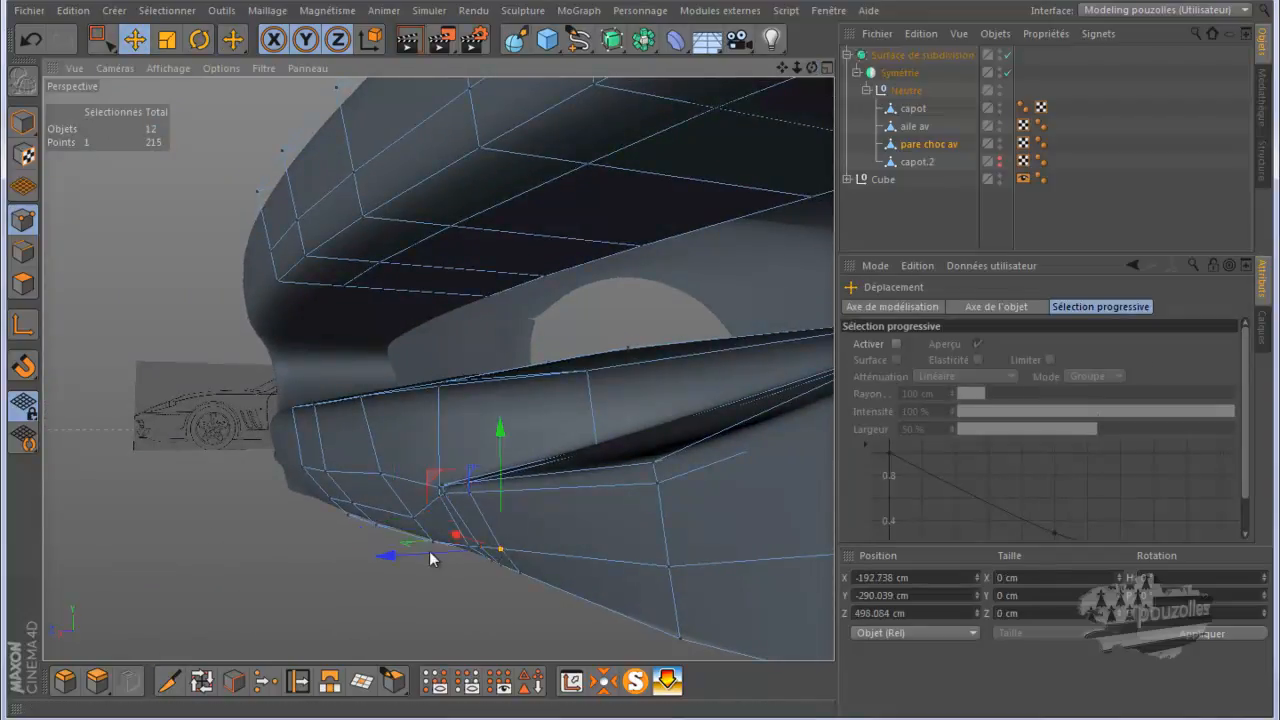
left_click_drag(395, 556, 373, 593)
left_click(521, 573)
Step: Examine the shape of the lower lip and crease from several low front angles
left_click_drag(813, 69, 640, 369)
left_click_drag(781, 65, 641, 361)
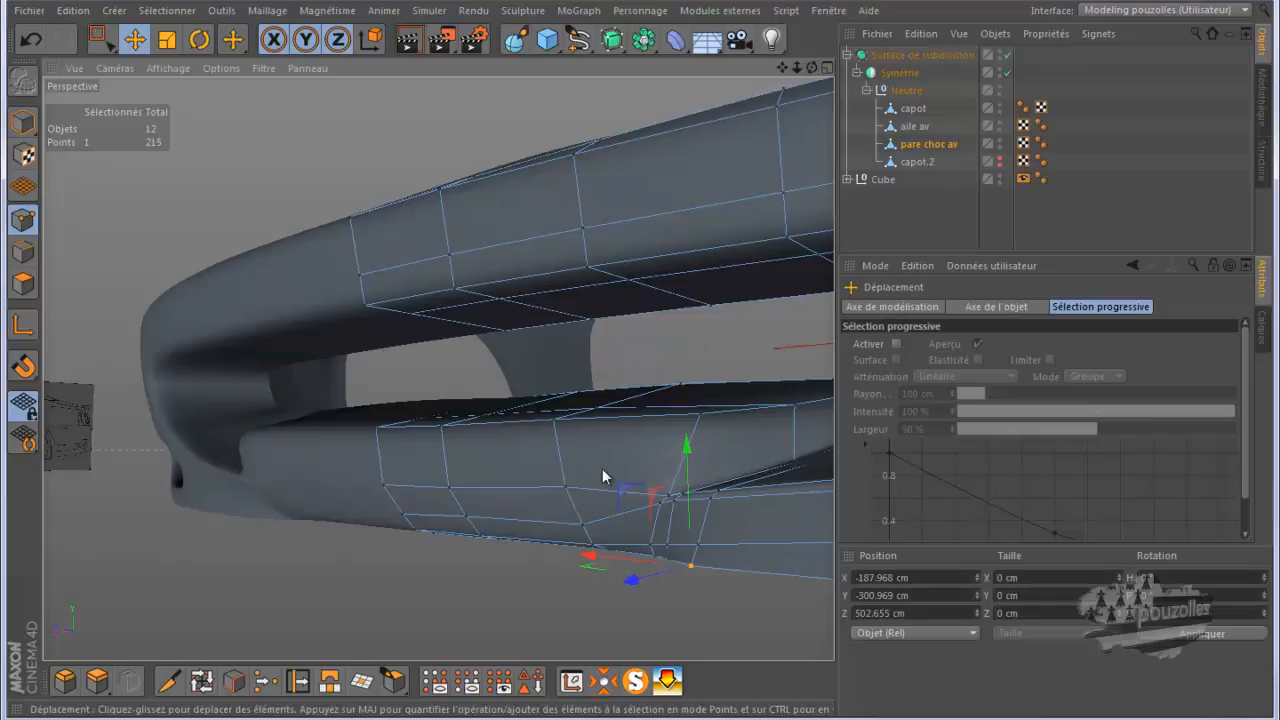
scroll(755, 540, "up", 1)
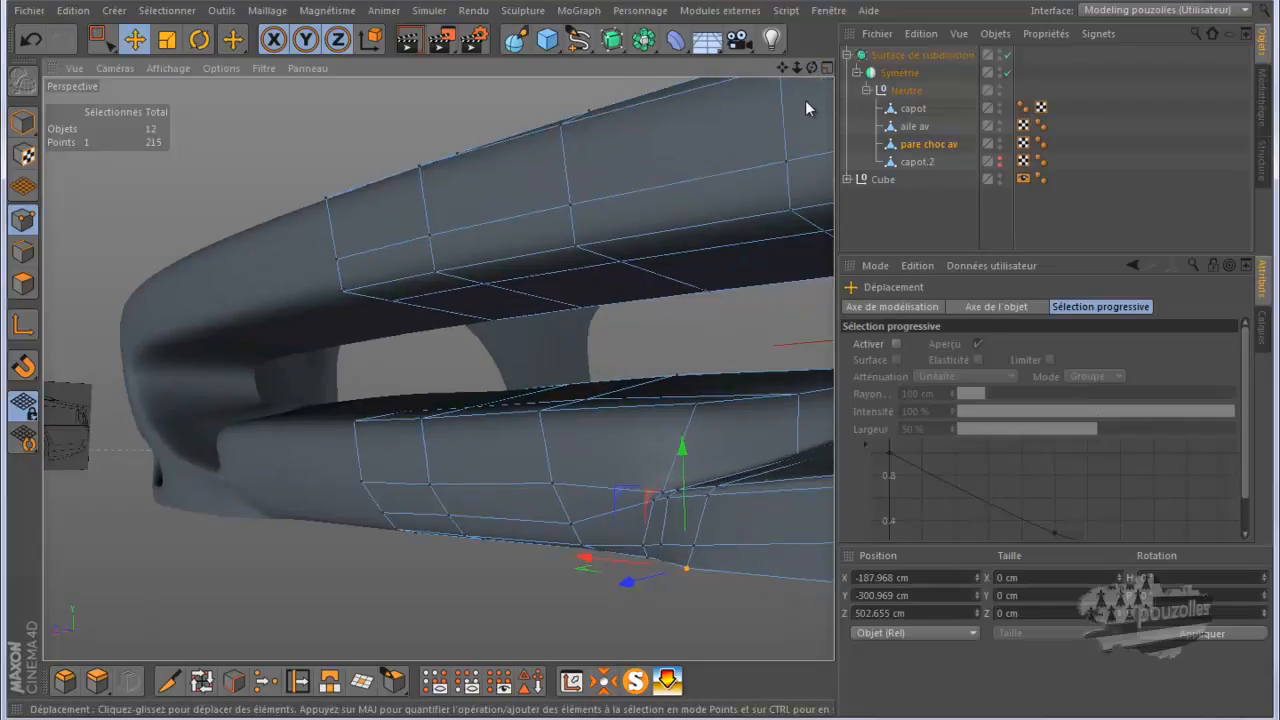
left_click_drag(811, 67, 643, 363)
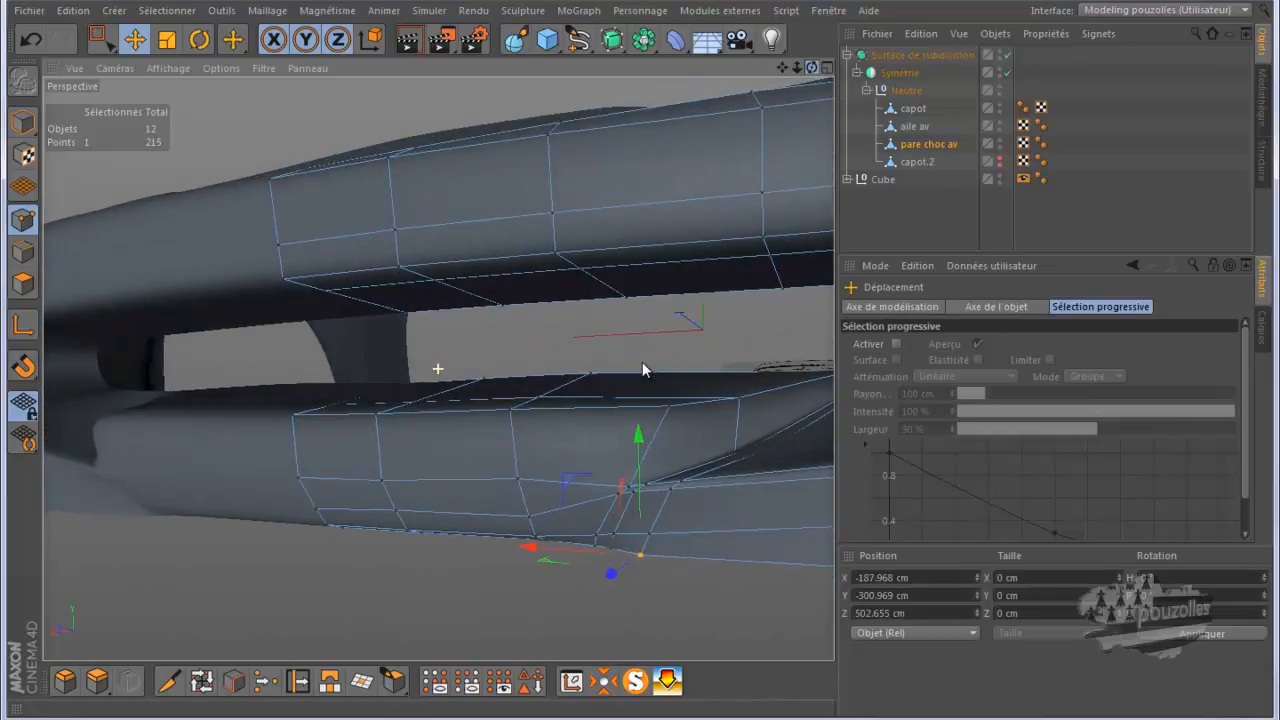
left_click_drag(706, 242, 724, 280, "alt")
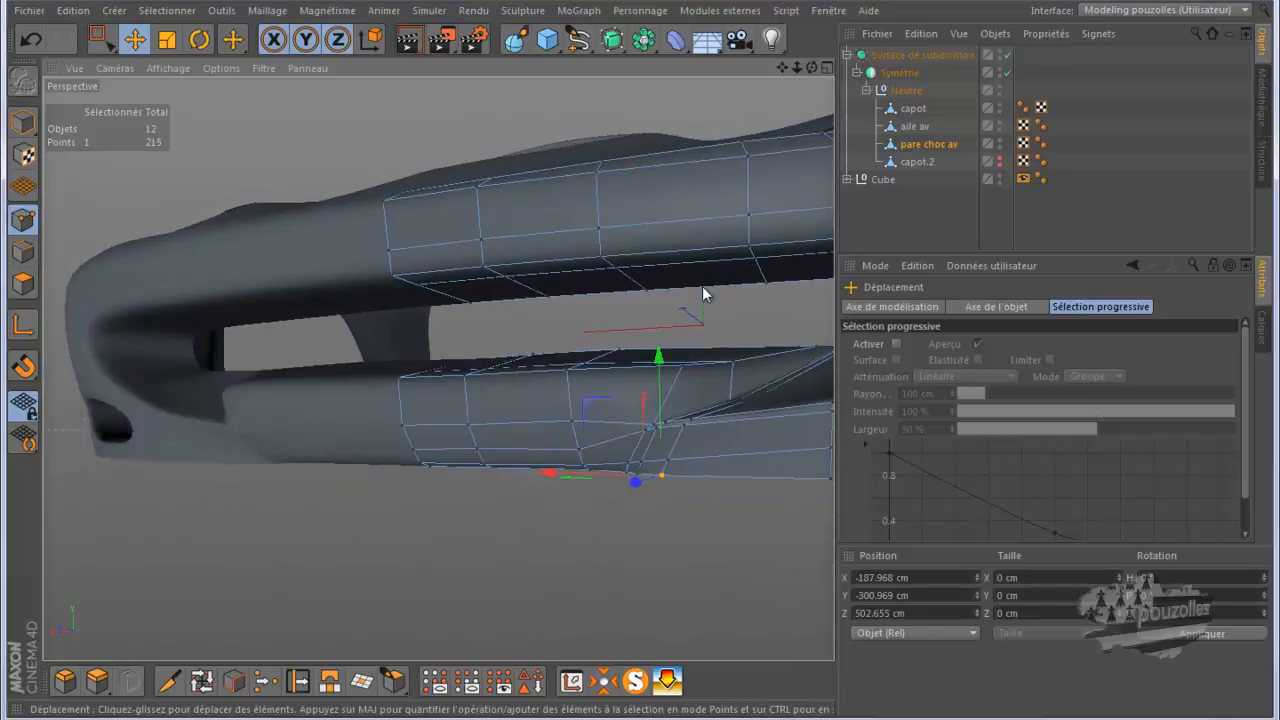
left_click_drag(664, 466, 742, 470, "alt")
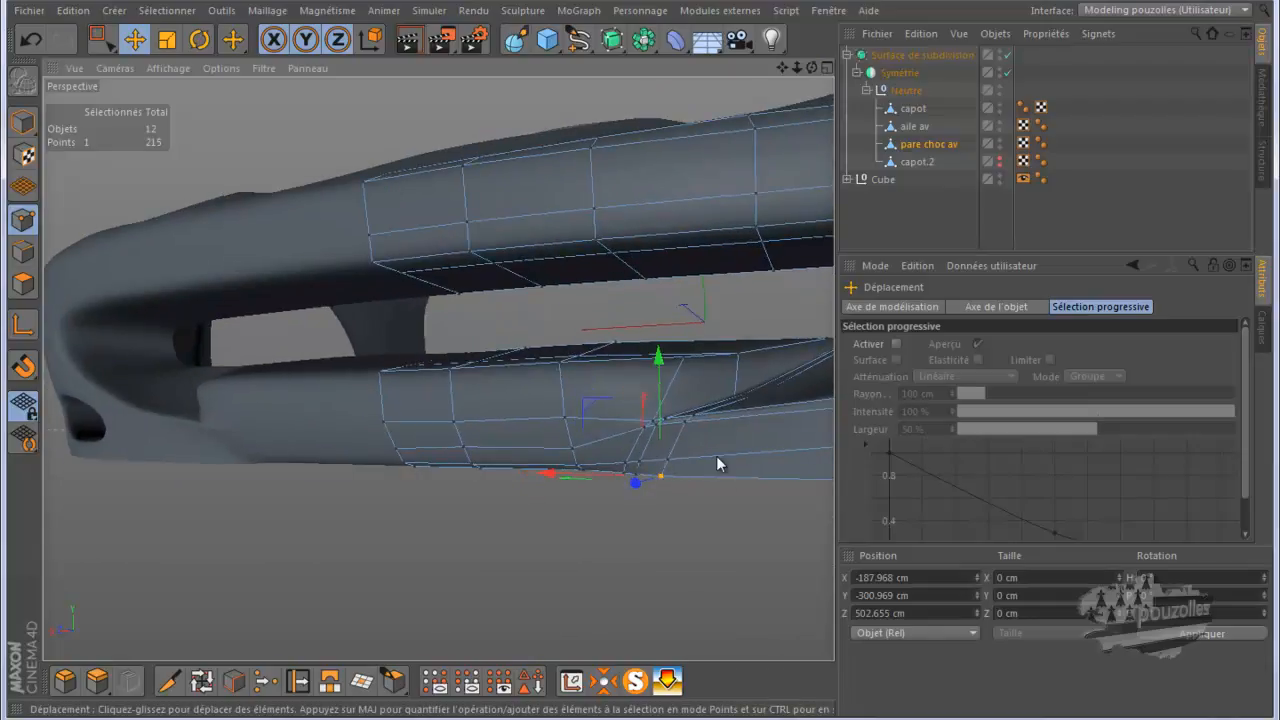
left_click_drag(500, 477, 346, 490, "alt")
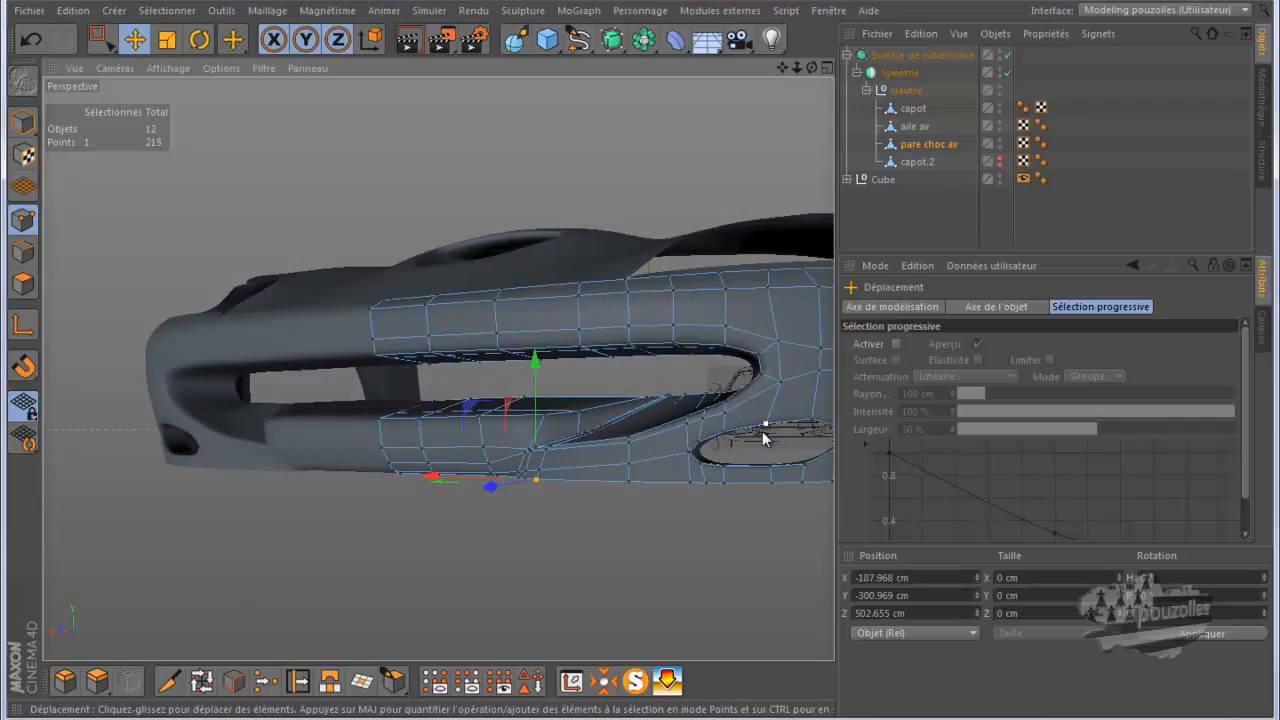
Step: Compare the front bumper's profile and upper edge with the Ferrari_550_Maranello_4 reference photo from Windows Live Photo Gallery
mouse_move(615, 712)
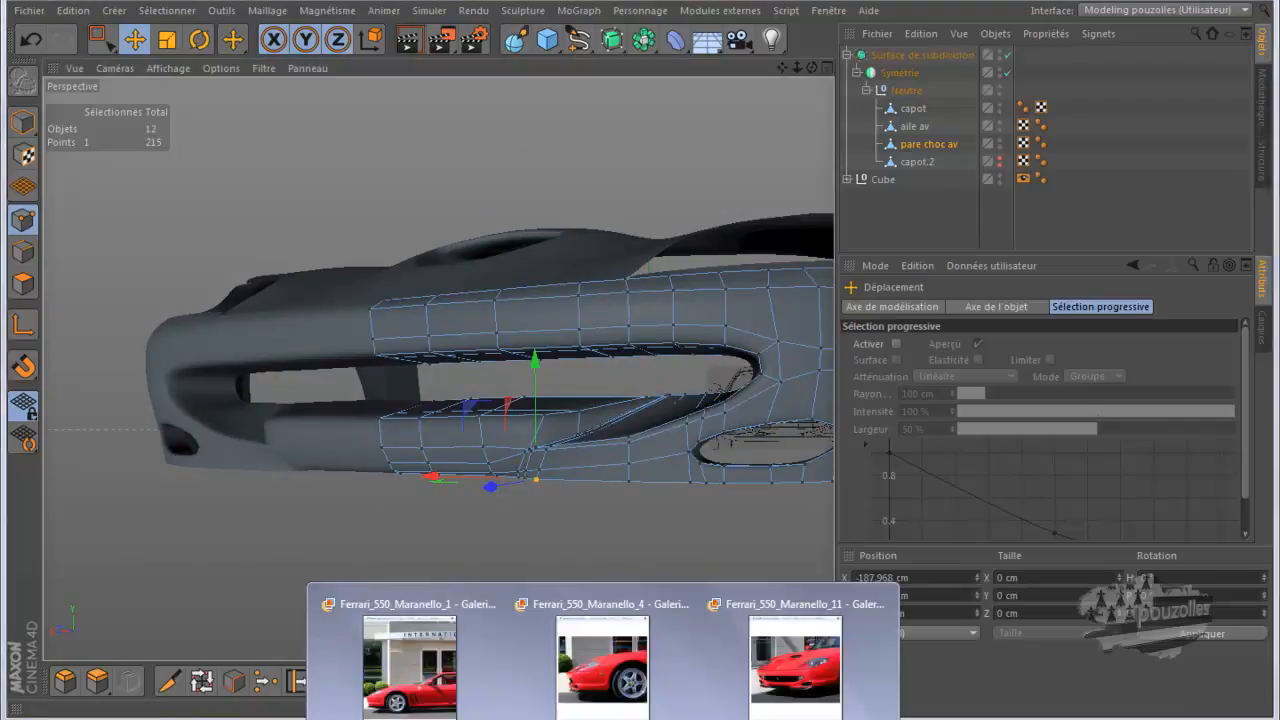
left_click(618, 690)
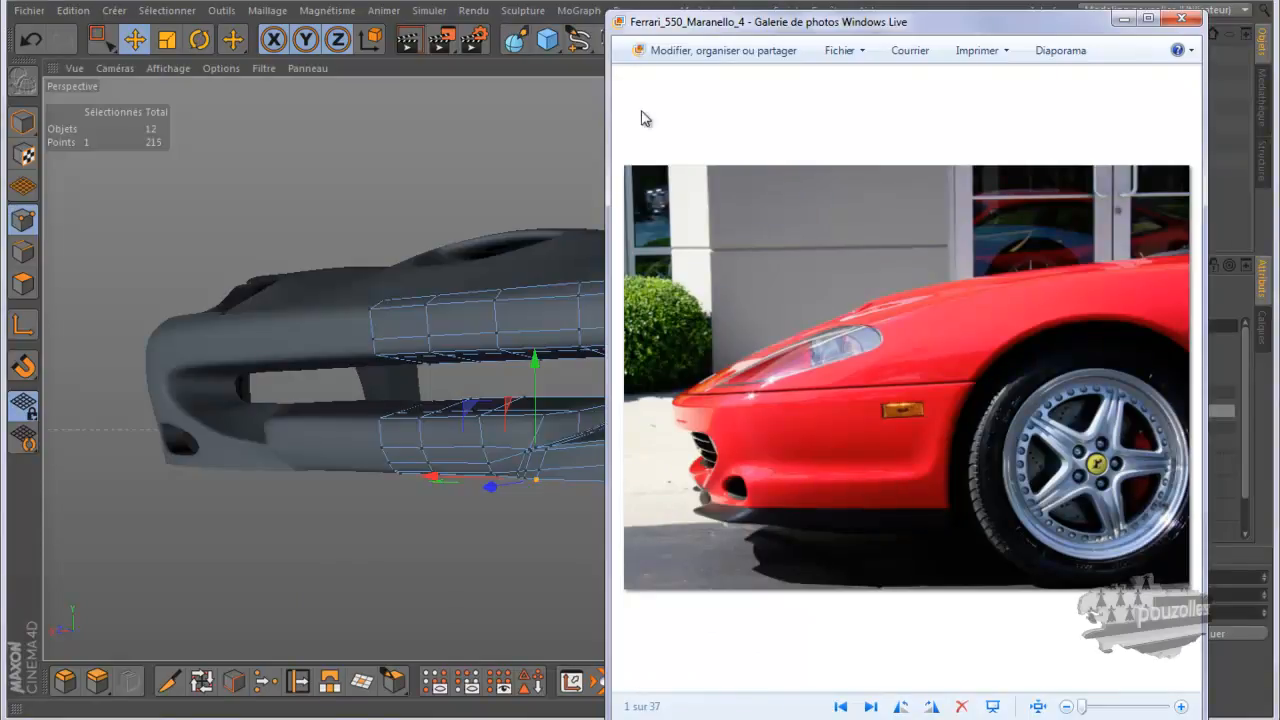
left_click(575, 5)
left_click_drag(429, 236, 252, 313, "alt")
left_click_drag(516, 284, 720, 272, "alt")
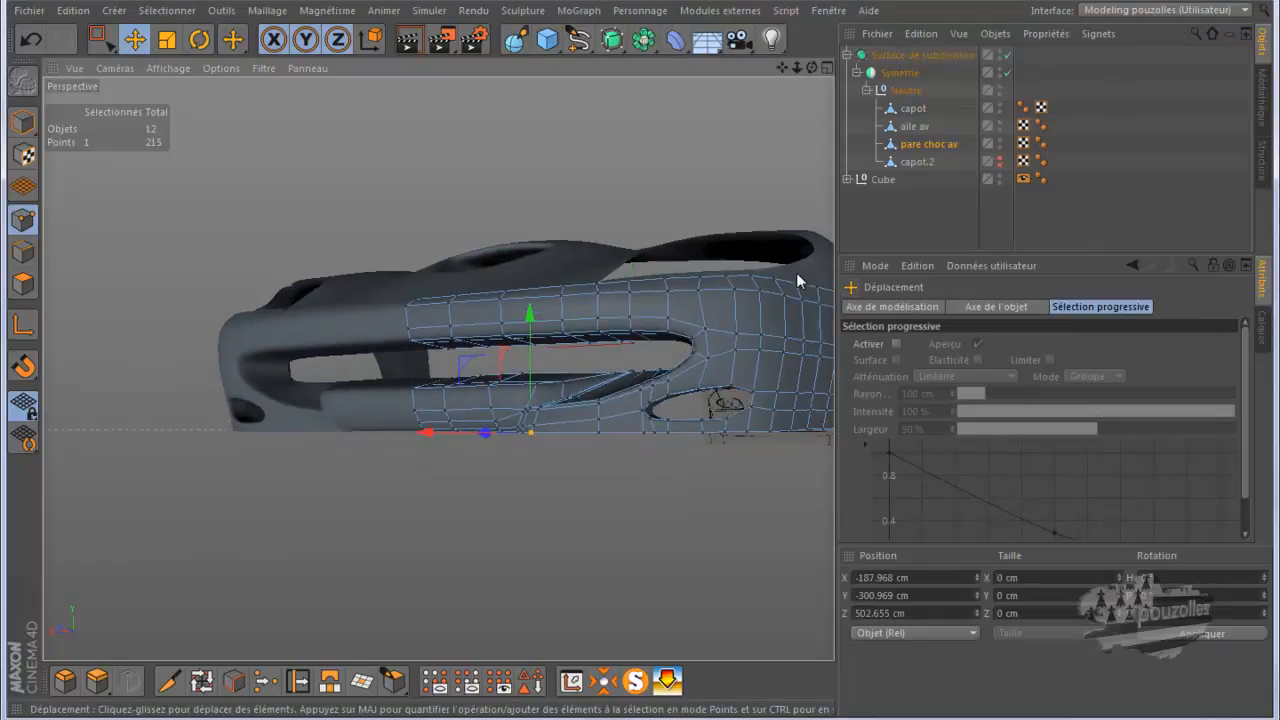
scroll(799, 273, "up", 3)
scroll(762, 289, "up", 3)
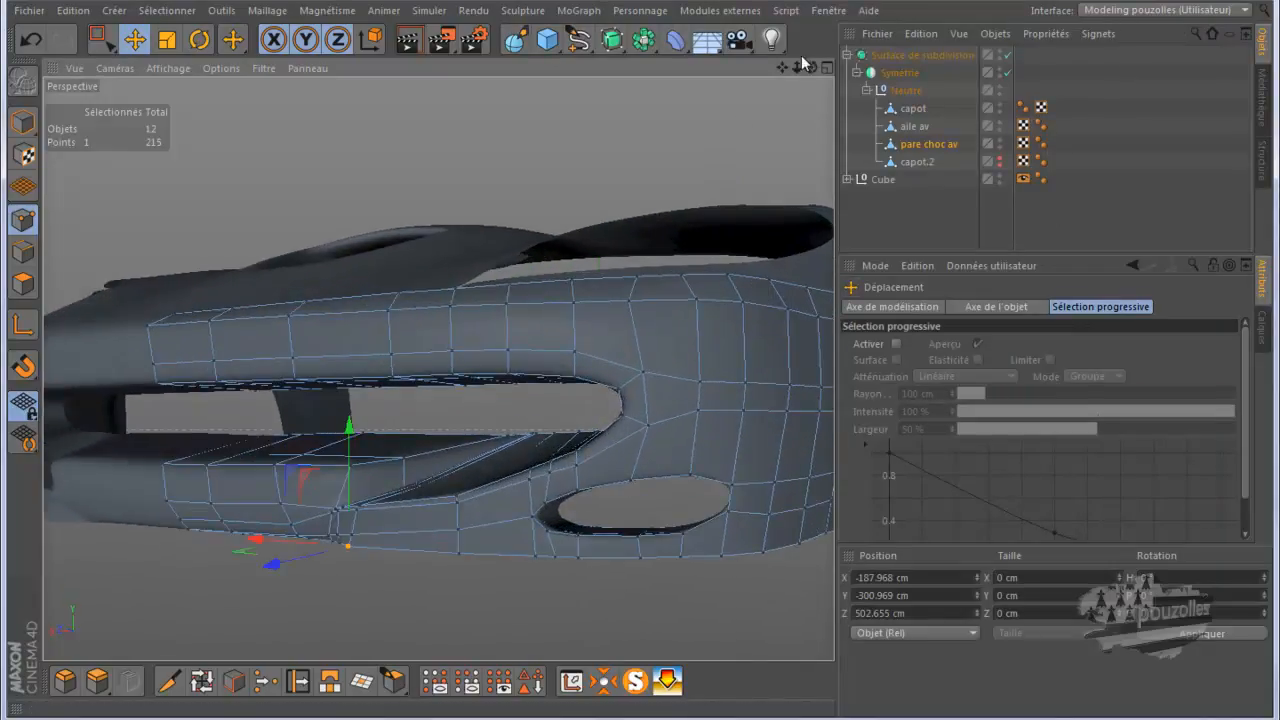
left_click_drag(812, 66, 430, 260)
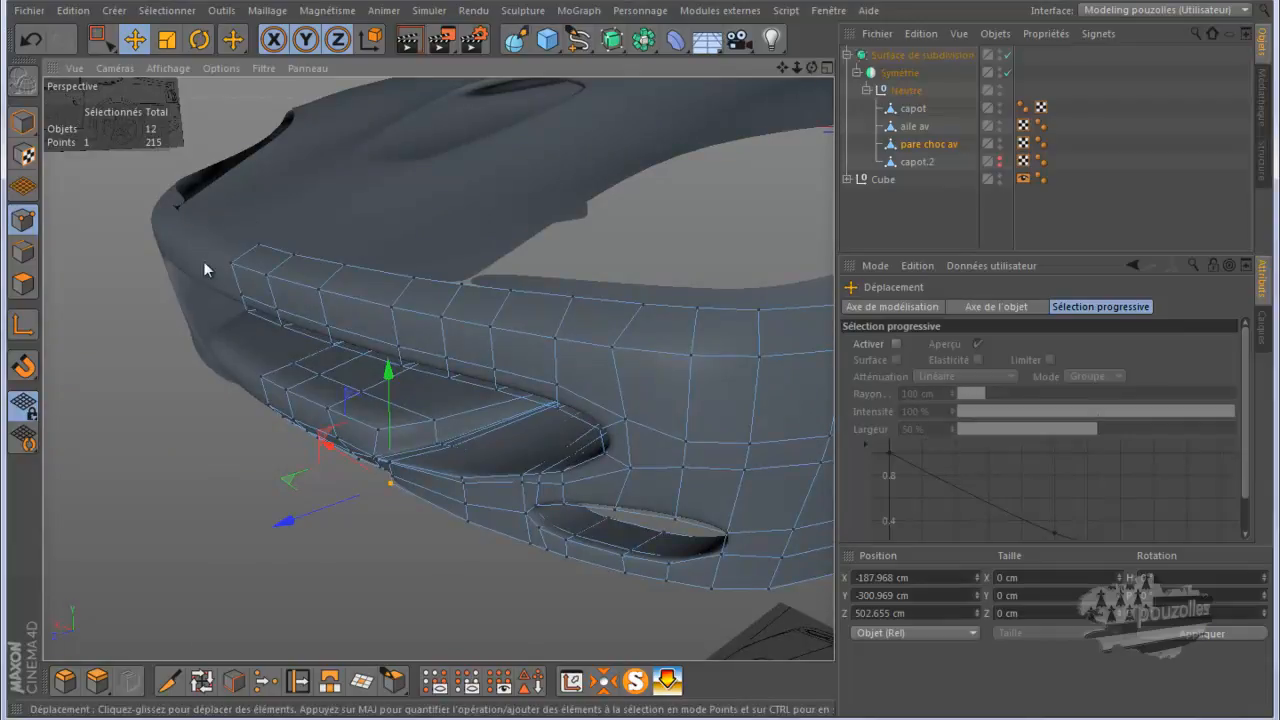
mouse_move(580, 716)
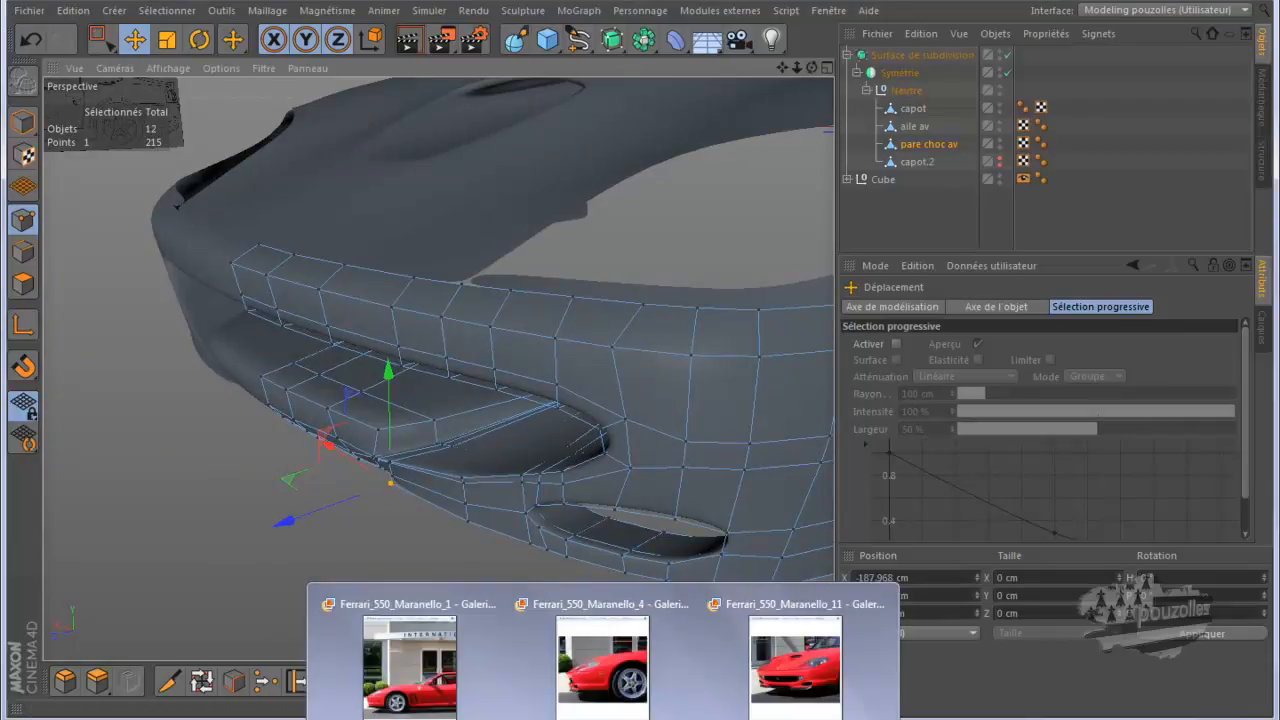
left_click(572, 690)
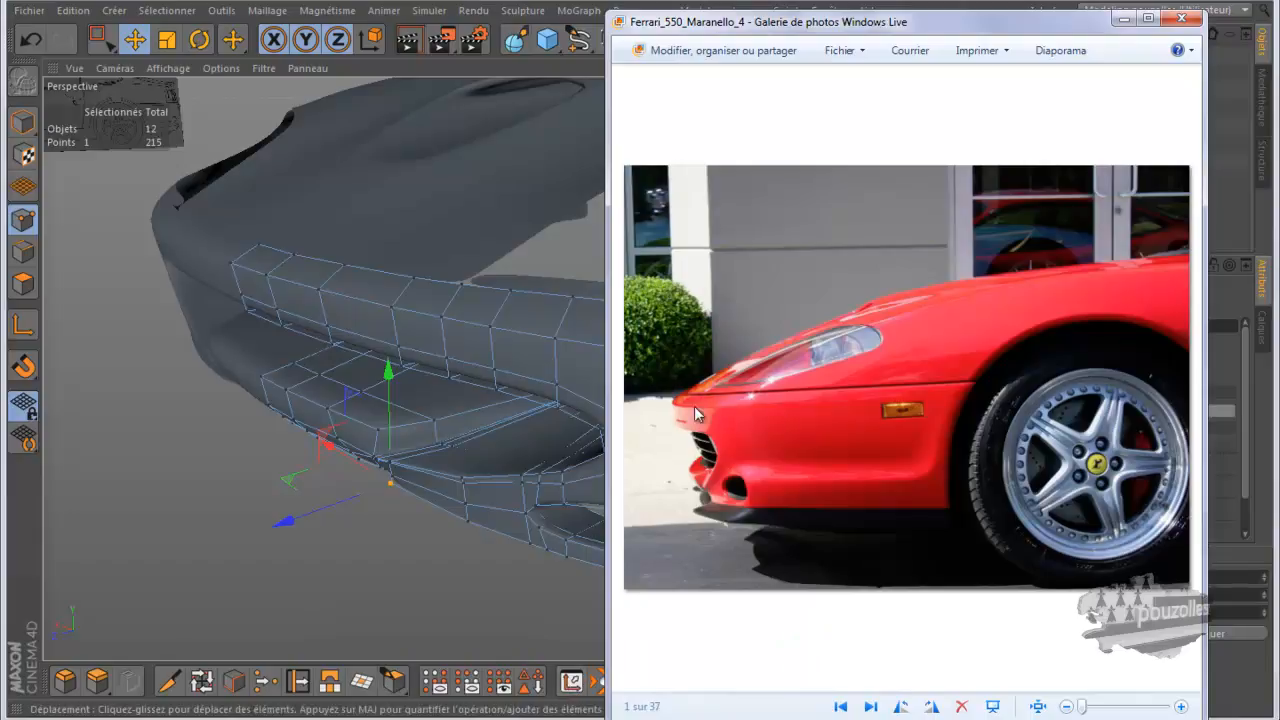
left_click(595, 4)
Step: Cut a horizontal edge loop at about 80.7% offset just below the bumper's upper front edge and render a preview
left_click_drag(320, 210, 246, 328, "alt")
left_click(168, 680)
scroll(243, 248, "up", 2)
scroll(243, 248, "up", 5)
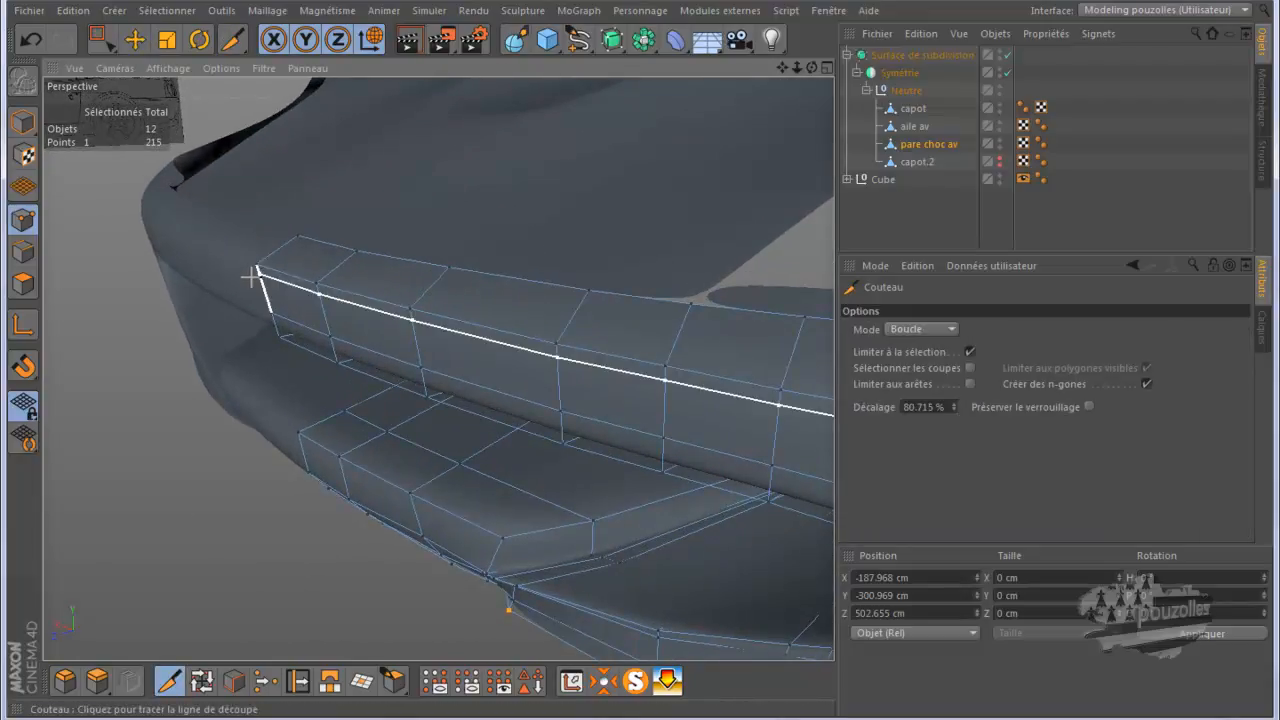
left_click(251, 277)
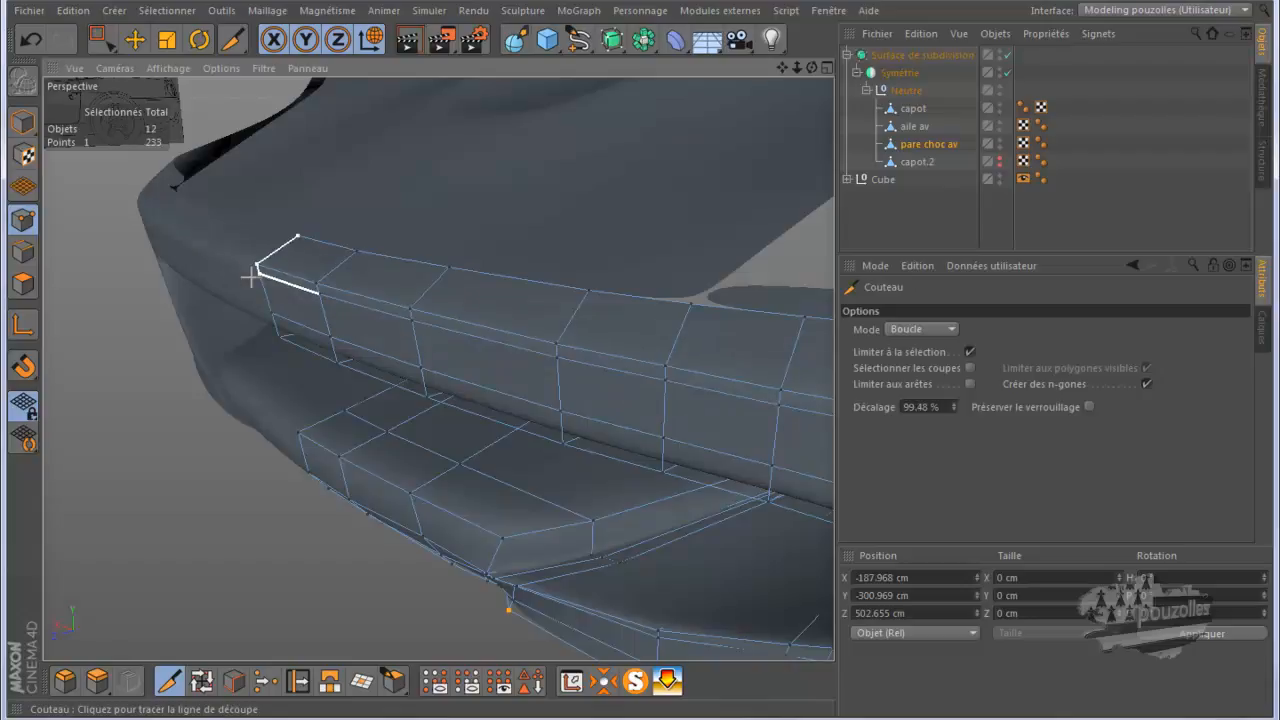
scroll(111, 362, "down", 5)
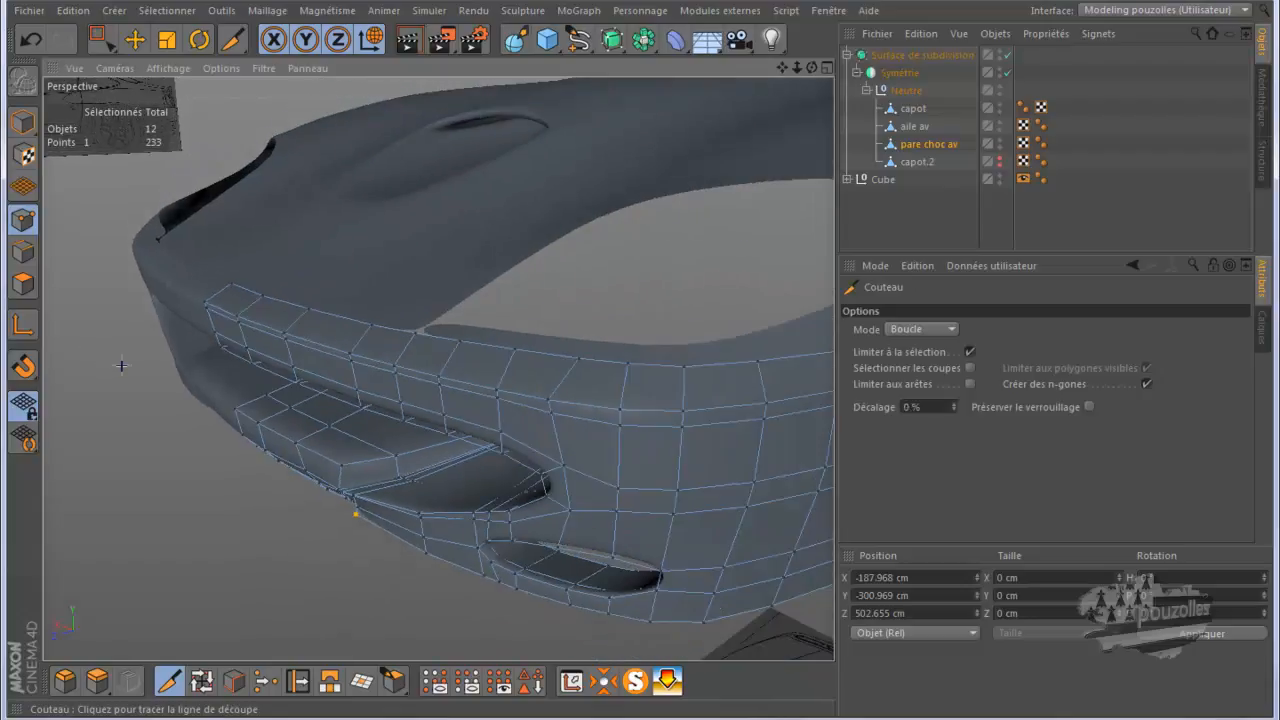
left_click(408, 42)
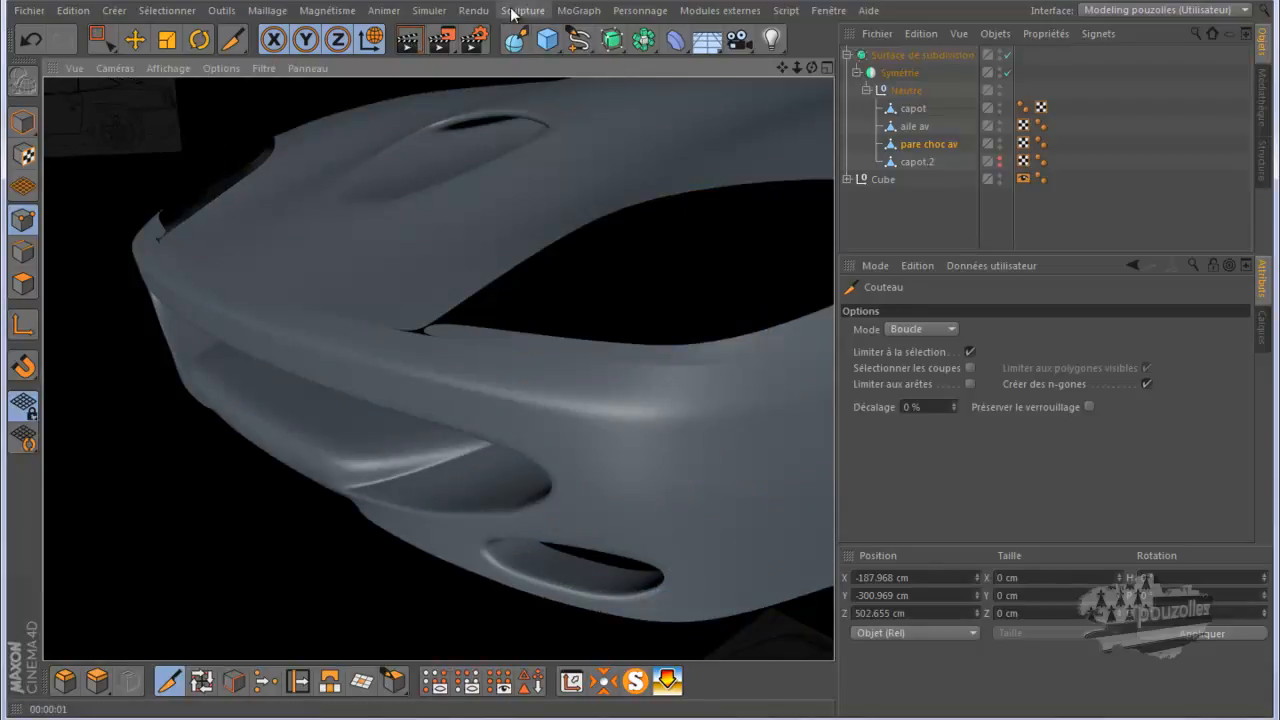
left_click(919, 142)
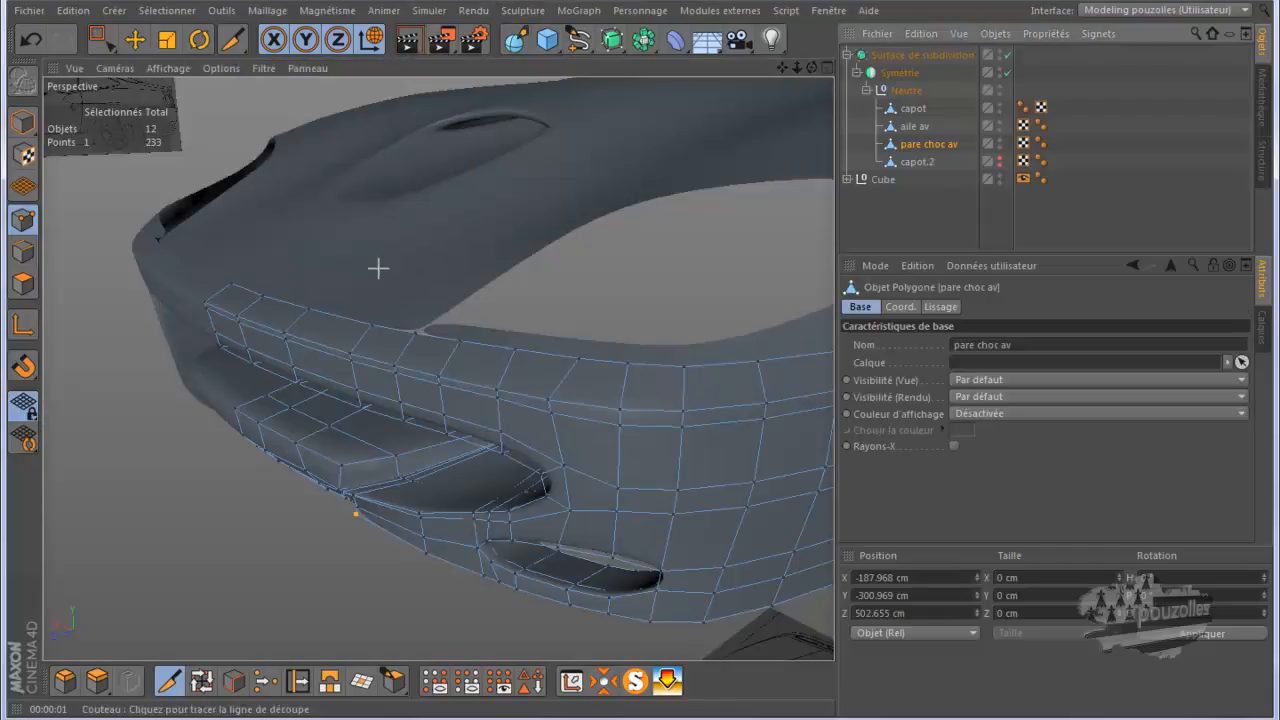
Step: Cut a horizontal edge loop around the bumper just below its upper row of faces and render a preview
left_click(214, 296)
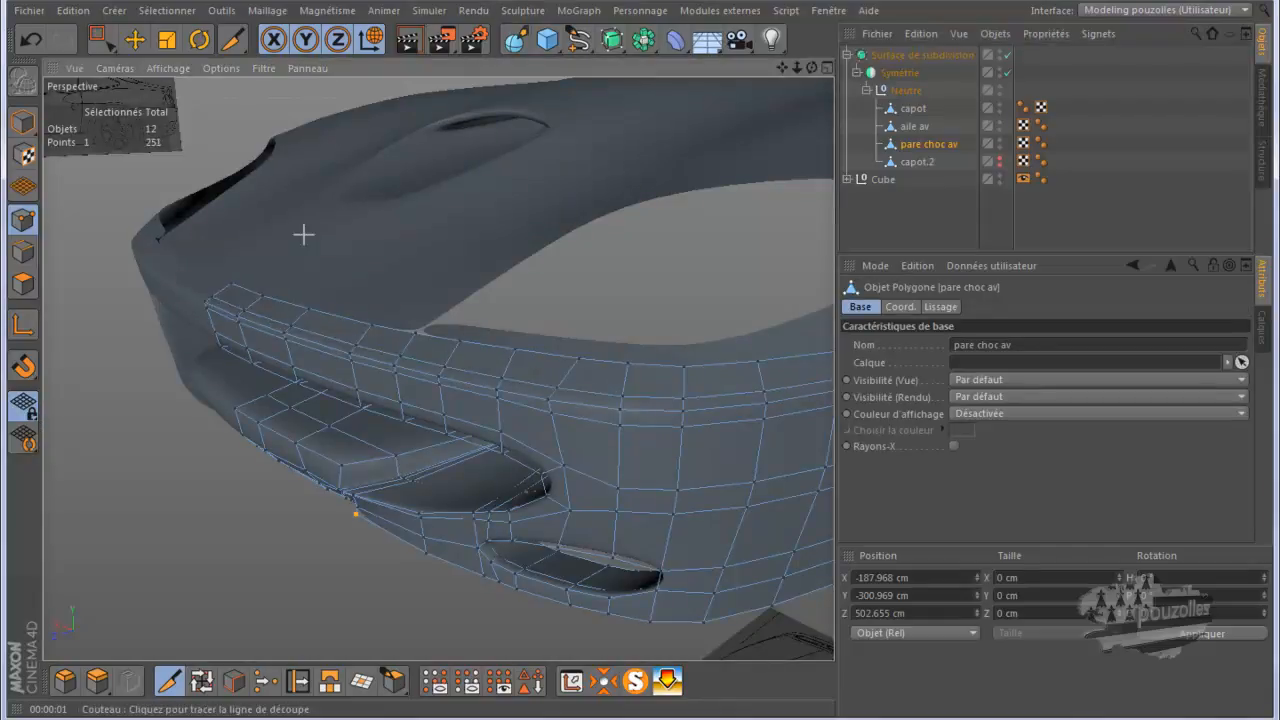
left_click(408, 44)
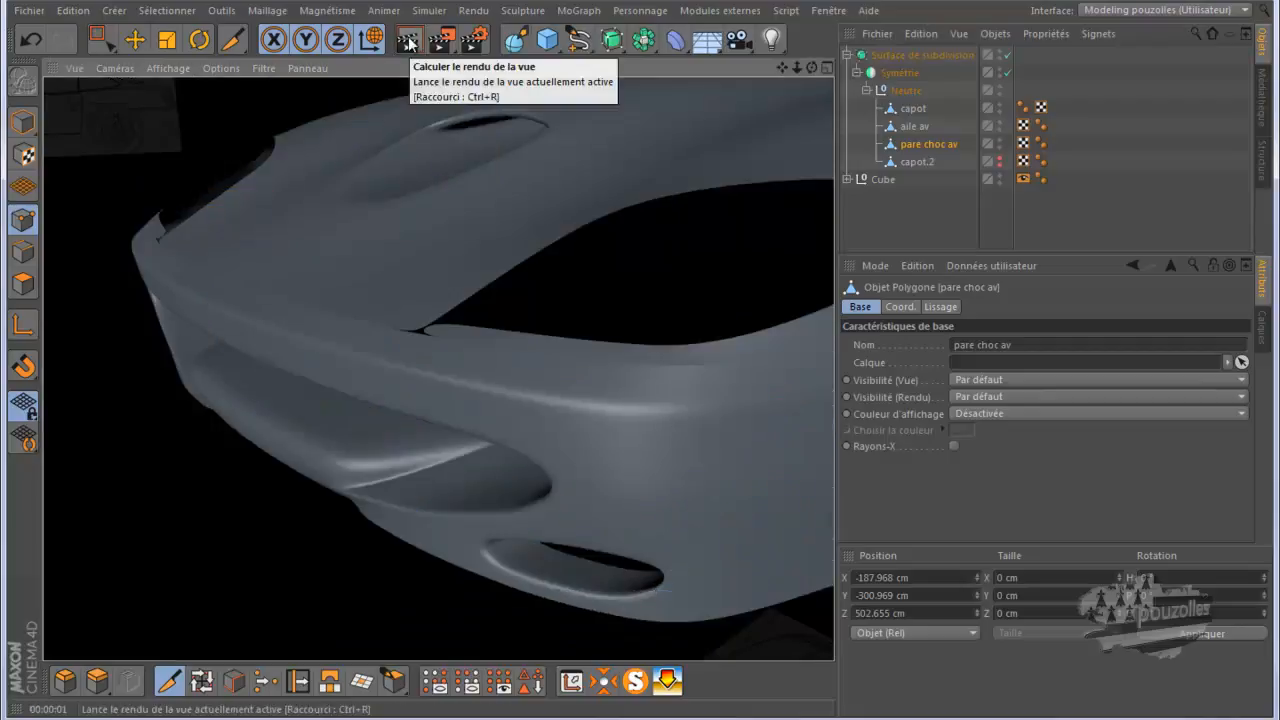
scroll(138, 395, "down", 3)
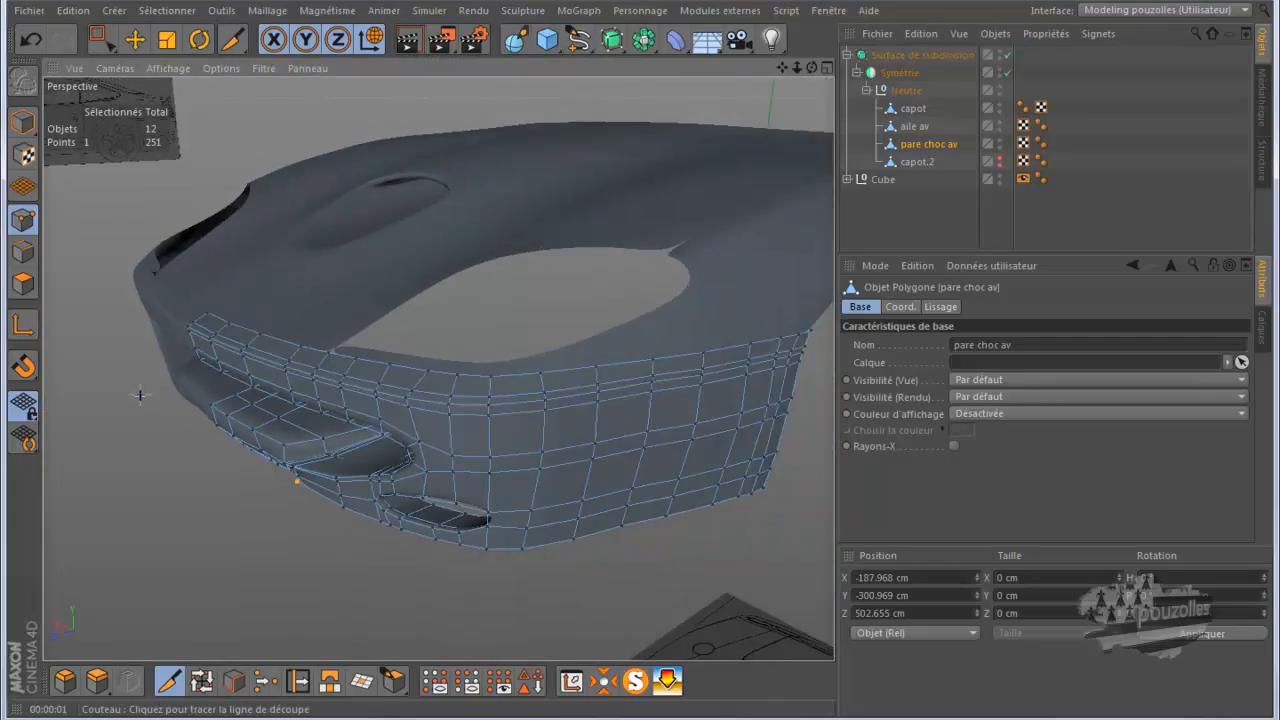
scroll(140, 395, "down", 1)
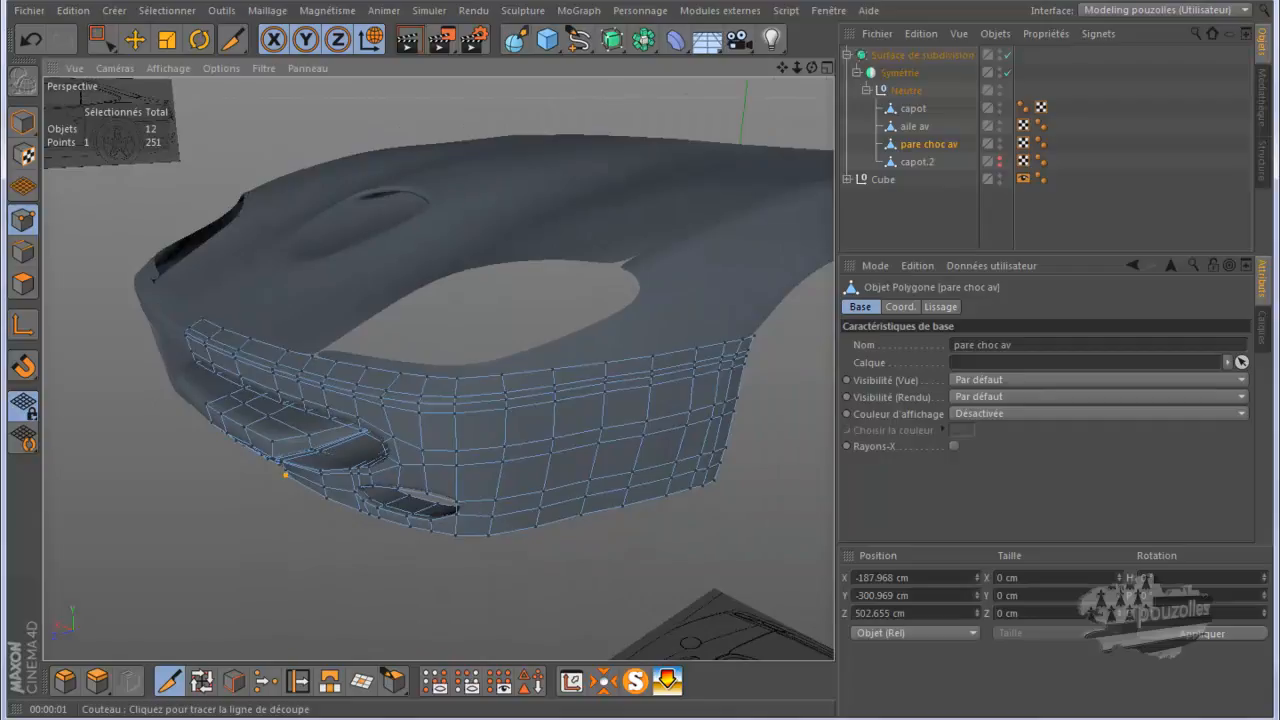
Step: Render a side-angle preview of the bumper to check the crease along its upper edge
left_click_drag(777, 64, 639, 361)
mouse_move(806, 64)
left_mouse_down()
mouse_move(632, 361)
mouse_move(795, 66)
left_mouse_up()
left_click_drag(628, 361, 781, 67)
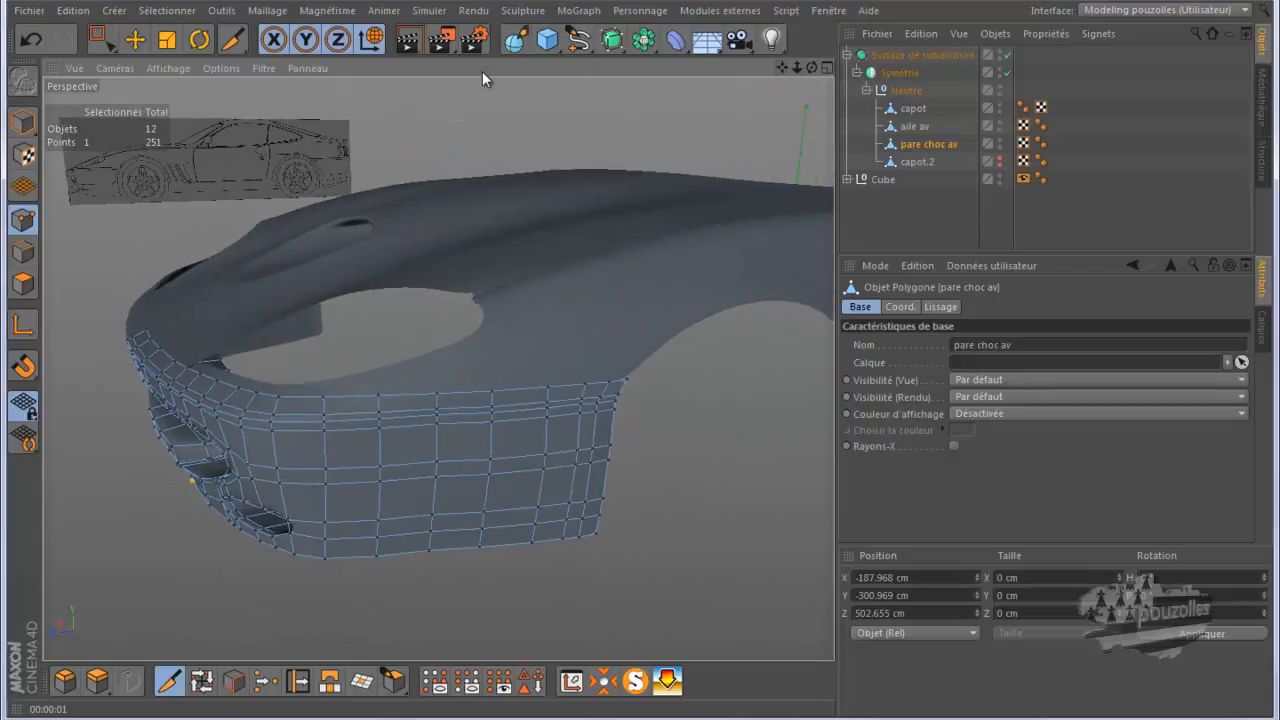
left_click(407, 42)
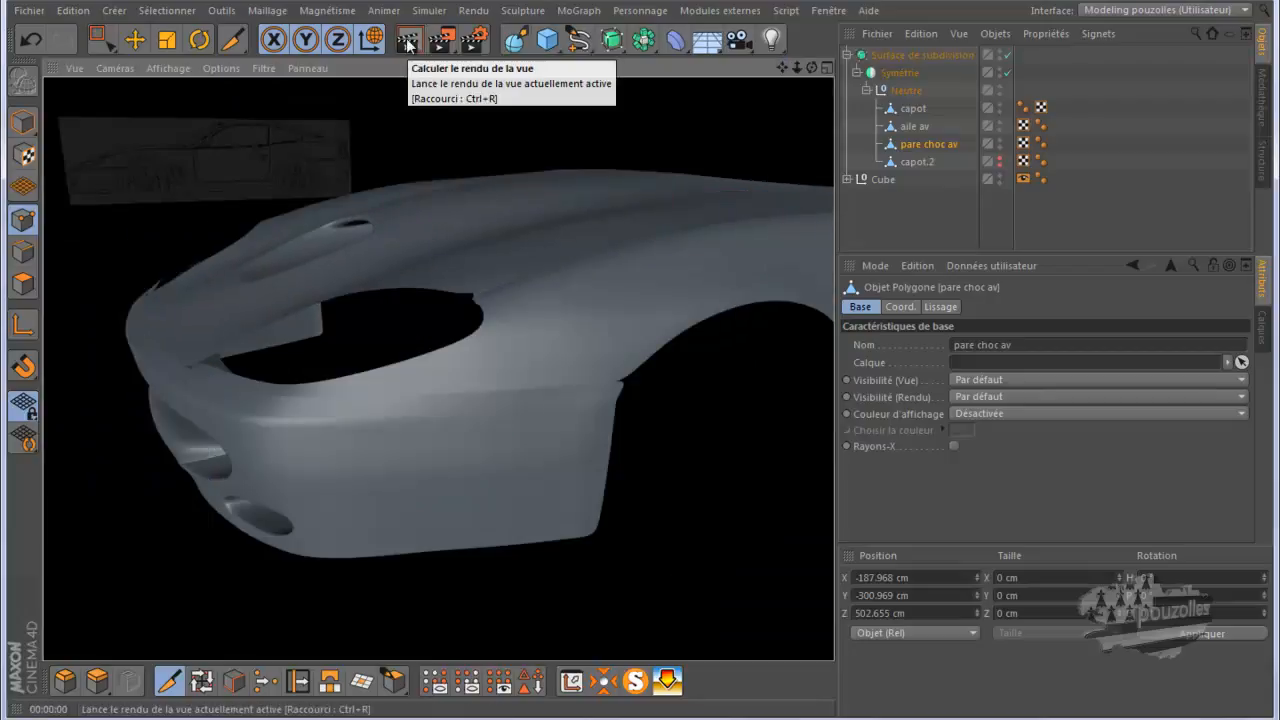
key("k")
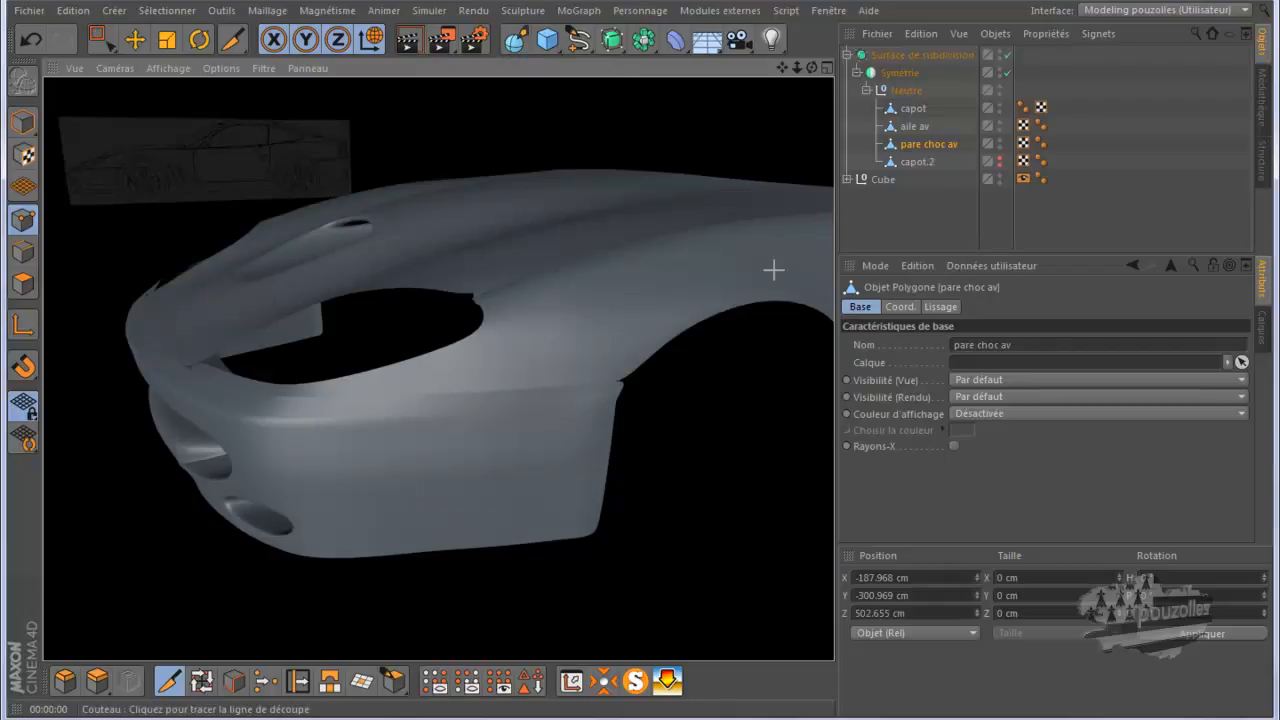
left_click(914, 145)
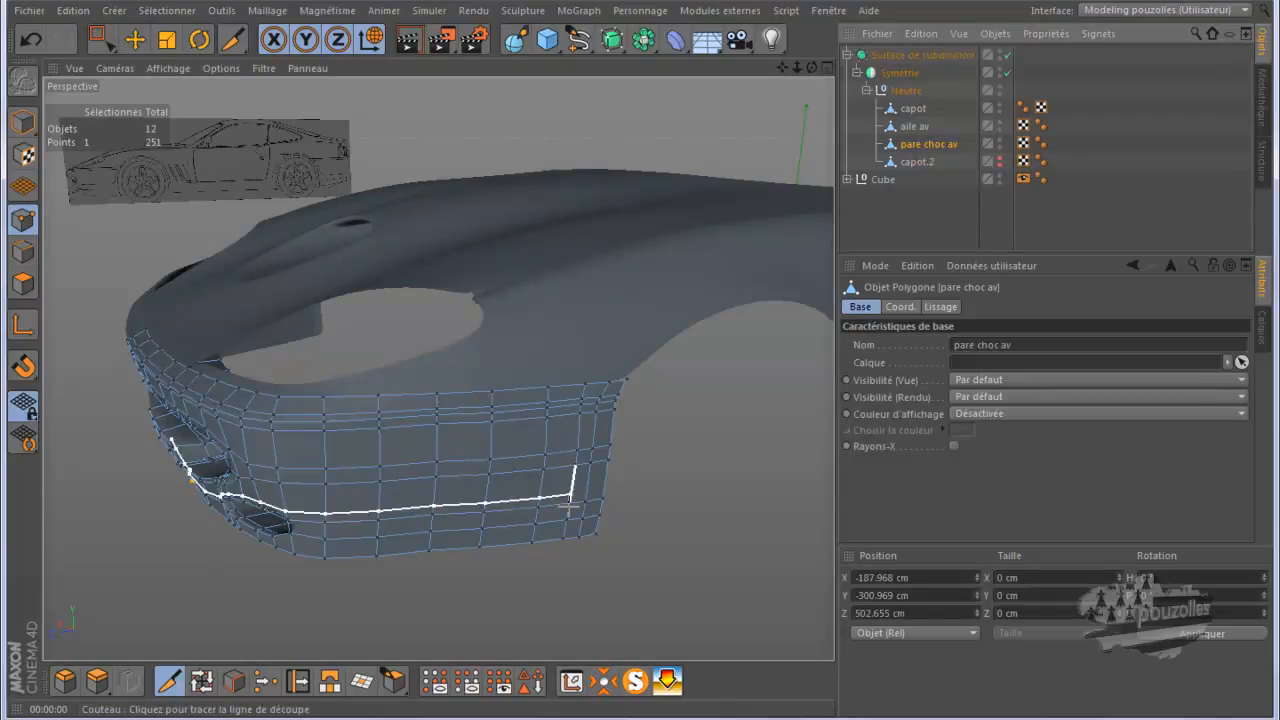
Step: Select the four front points on the lower lip's upper edge in the side view and lower them to about Y -234 cm
left_click(113, 40)
left_click_drag(113, 40, 136, 54)
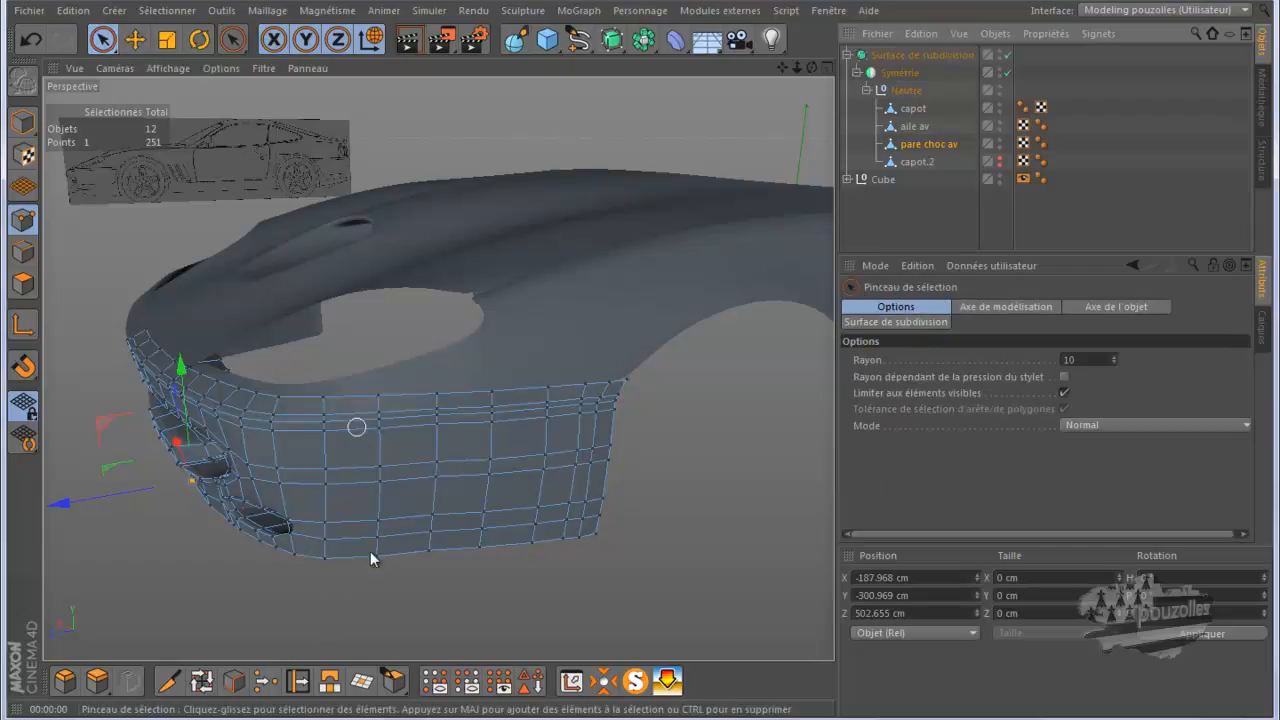
middle_click(314, 638)
middle_click(342, 593)
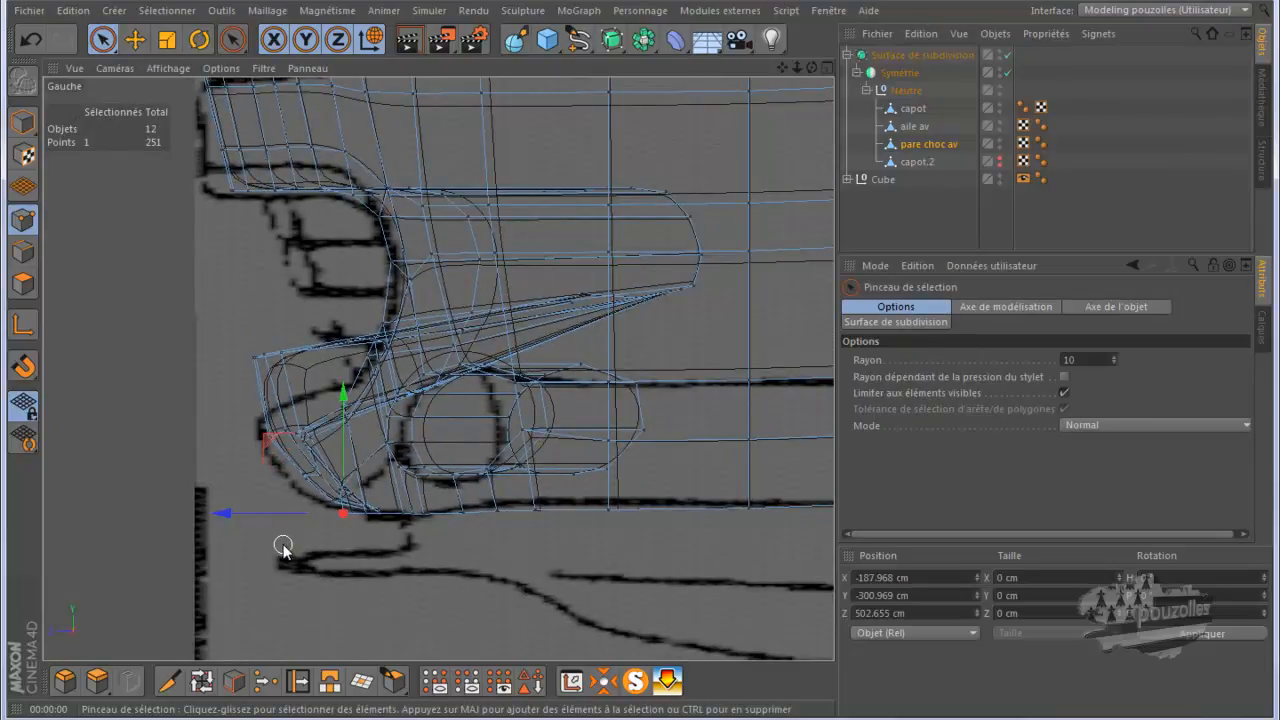
mouse_move(238, 378)
left_mouse_down()
mouse_move(293, 360)
mouse_move(229, 366)
mouse_move(261, 344)
left_mouse_up()
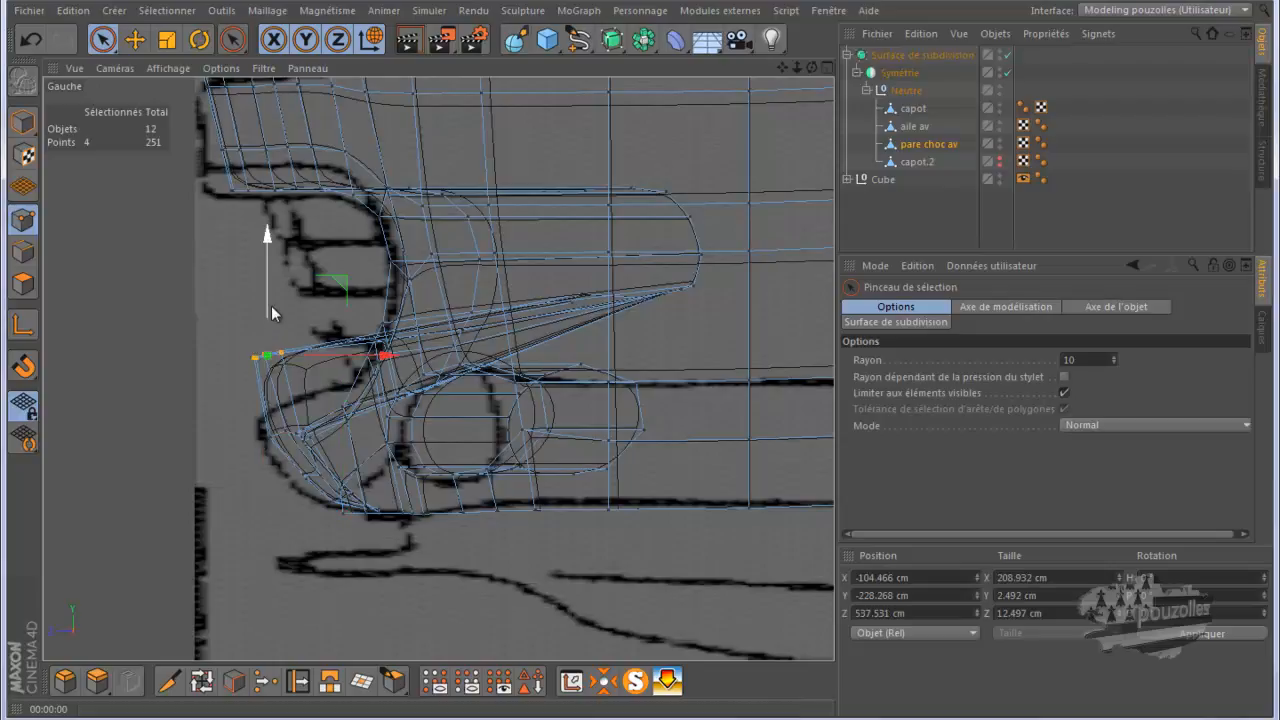
left_click_drag(266, 297, 266, 311)
Step: Lower the points behind the lip's front edge to continue its slope in the side view
left_click(356, 337)
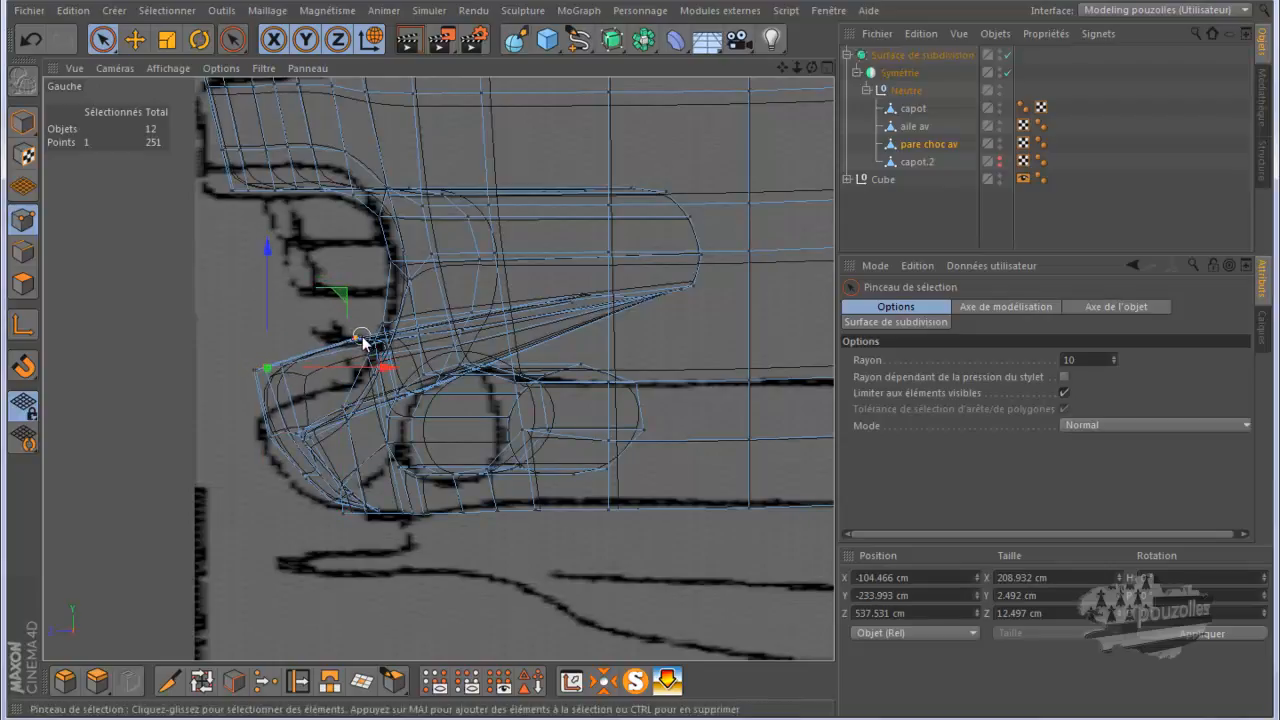
left_click(372, 343, "shift")
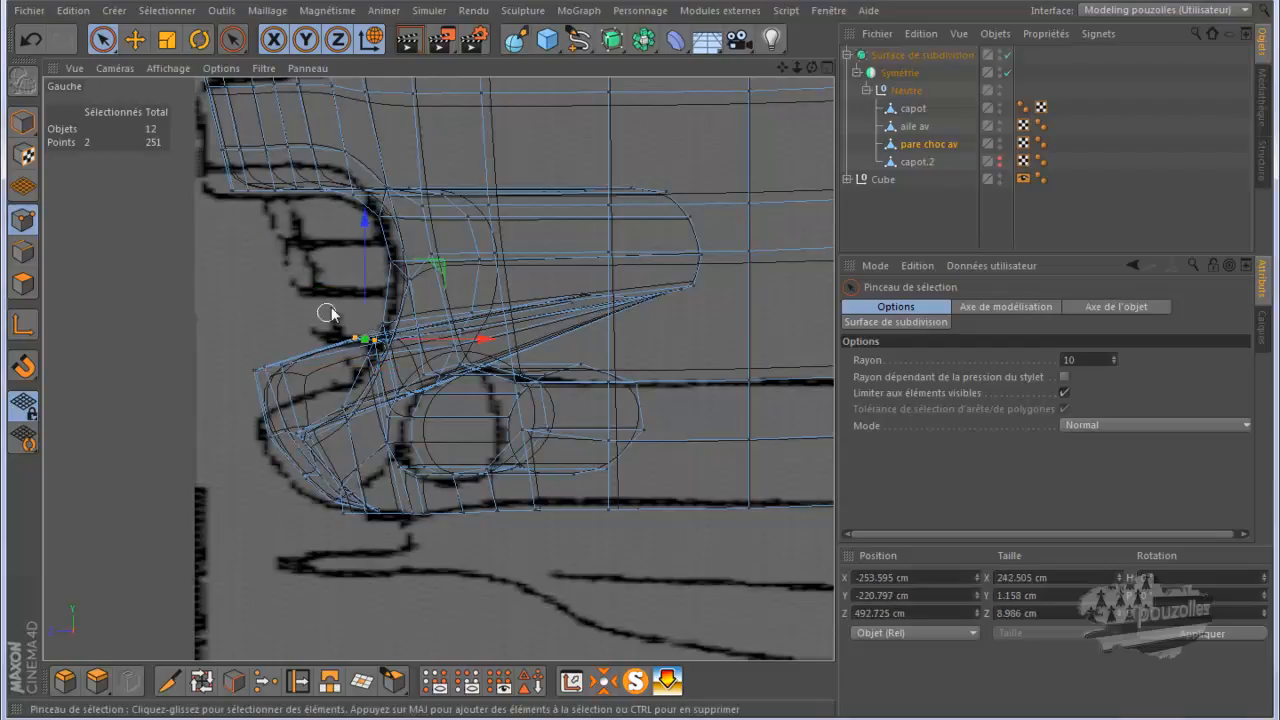
left_click_drag(364, 267, 345, 281)
left_click(346, 343)
Step: Allow hidden points to be selected, then select eight points across the lower lip's top surface and lower them to about Y -235 cm
left_click(1064, 393)
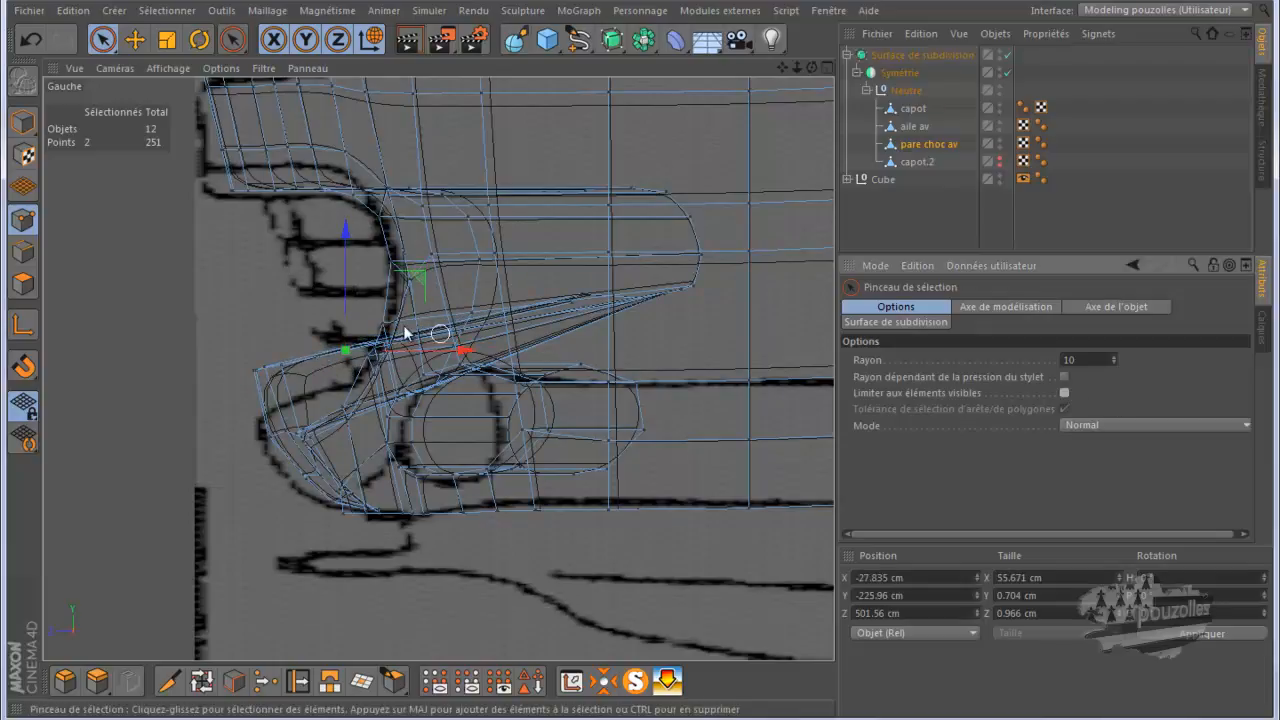
left_click(316, 328)
mouse_move(349, 343)
left_mouse_down()
mouse_move(363, 349)
mouse_move(257, 371)
mouse_move(354, 354)
left_mouse_up()
middle_click(128, 448)
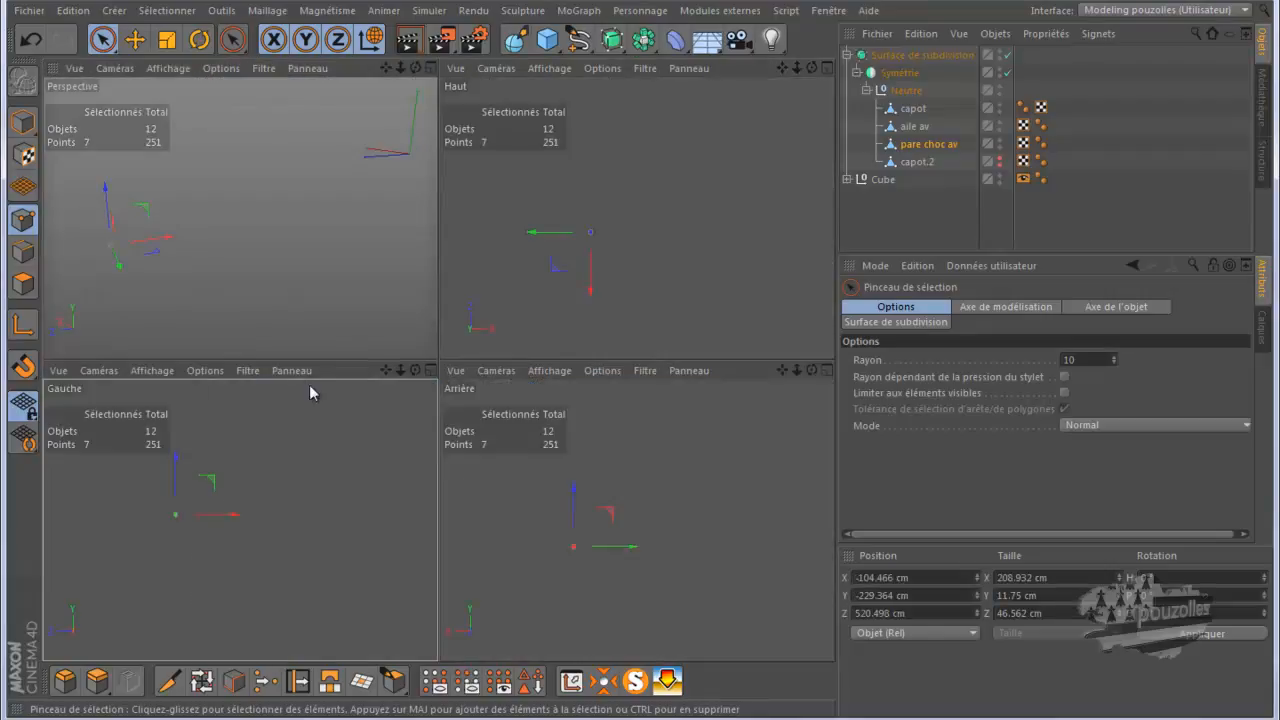
middle_click(340, 318)
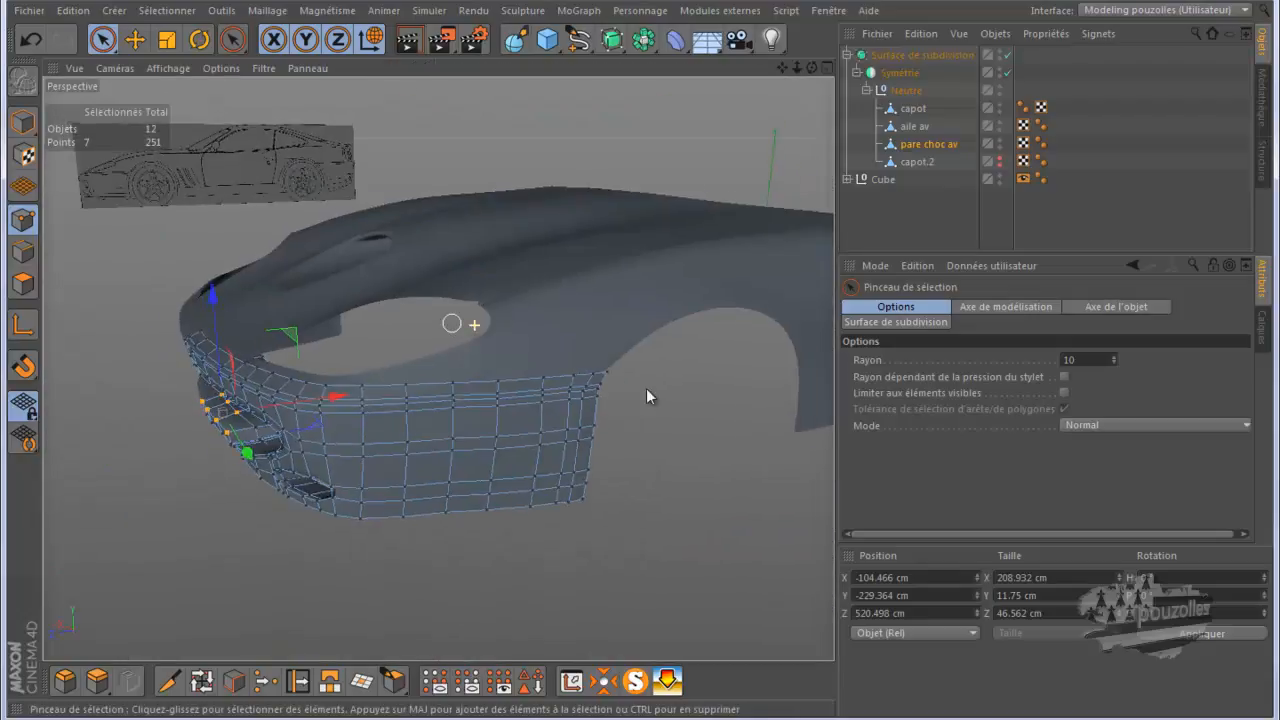
scroll(278, 440, "up", 6)
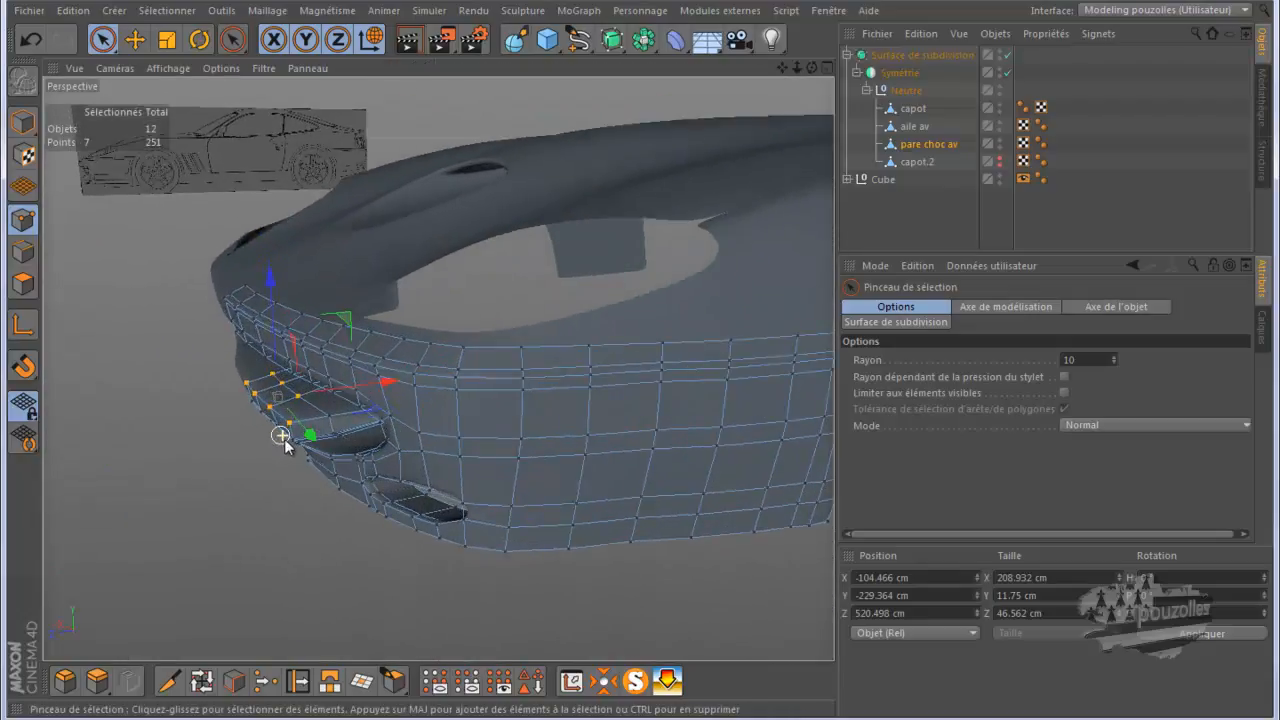
left_click_drag(813, 68, 643, 358)
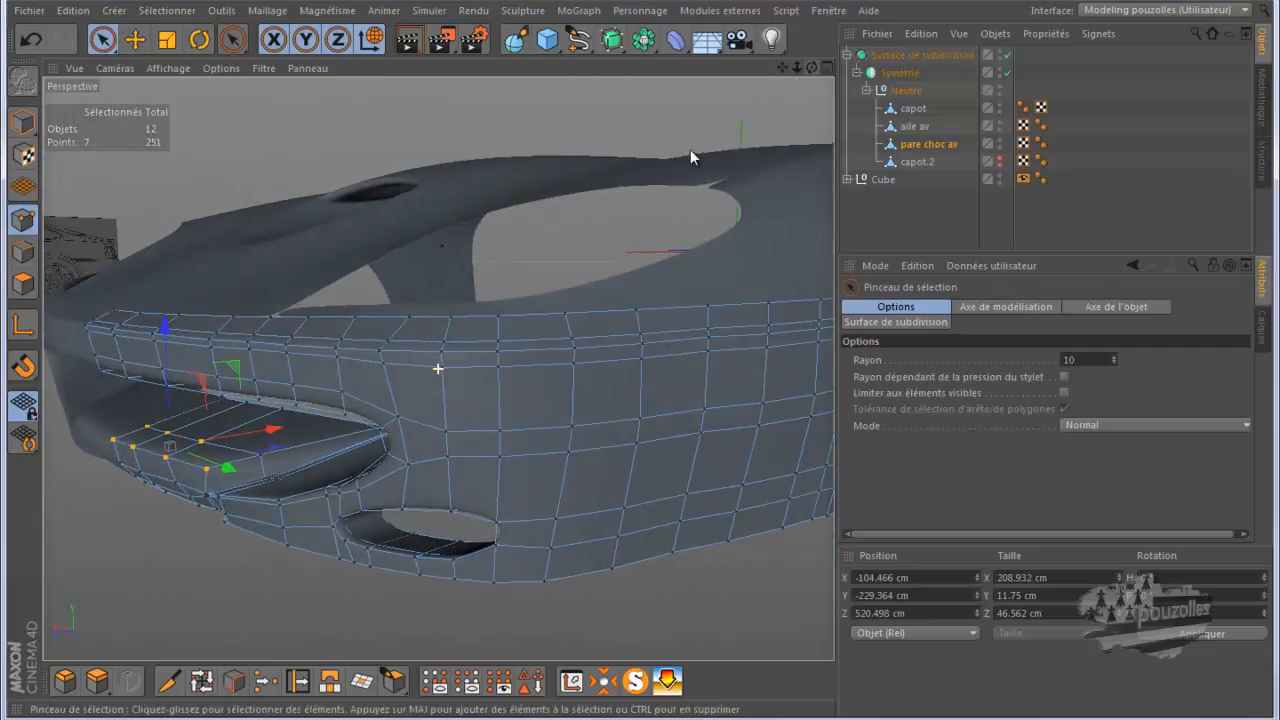
left_click(263, 456, "shift")
left_click_drag(177, 374, 179, 388)
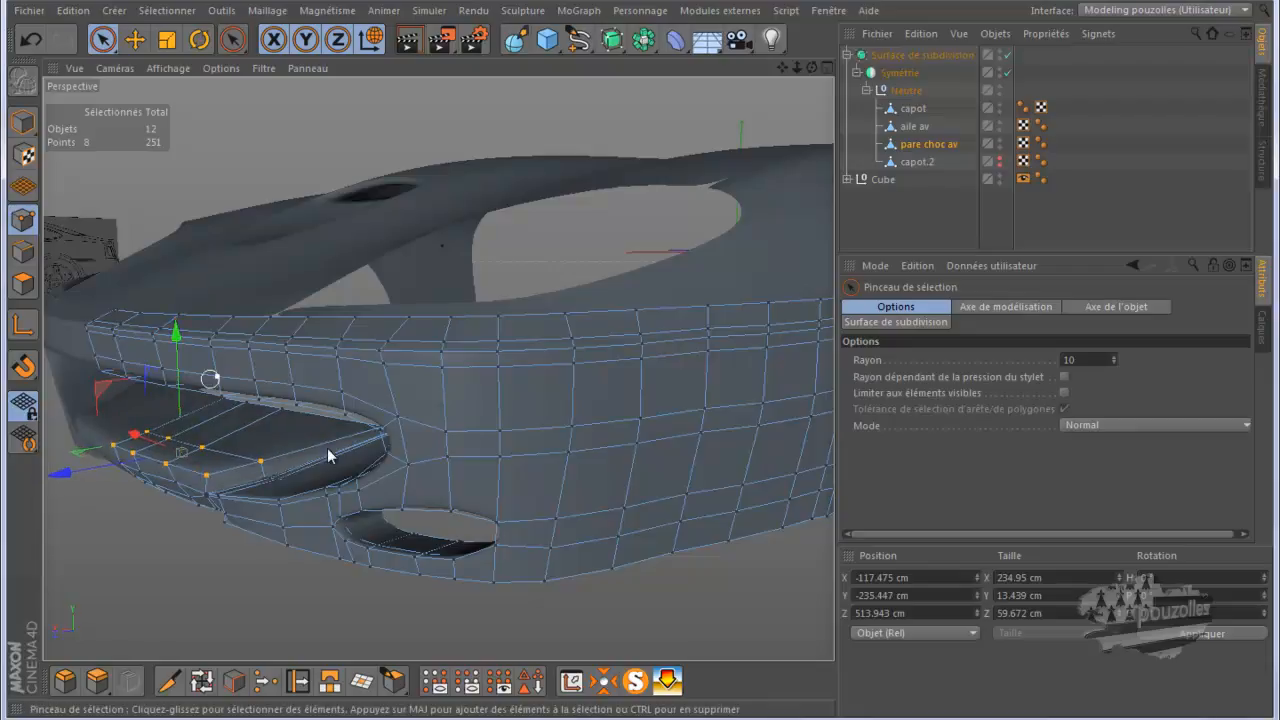
Step: Turn off the subdivision surface and compare the bumper's rear edge with the wheel-arch lines of the side blueprint
middle_click(488, 605)
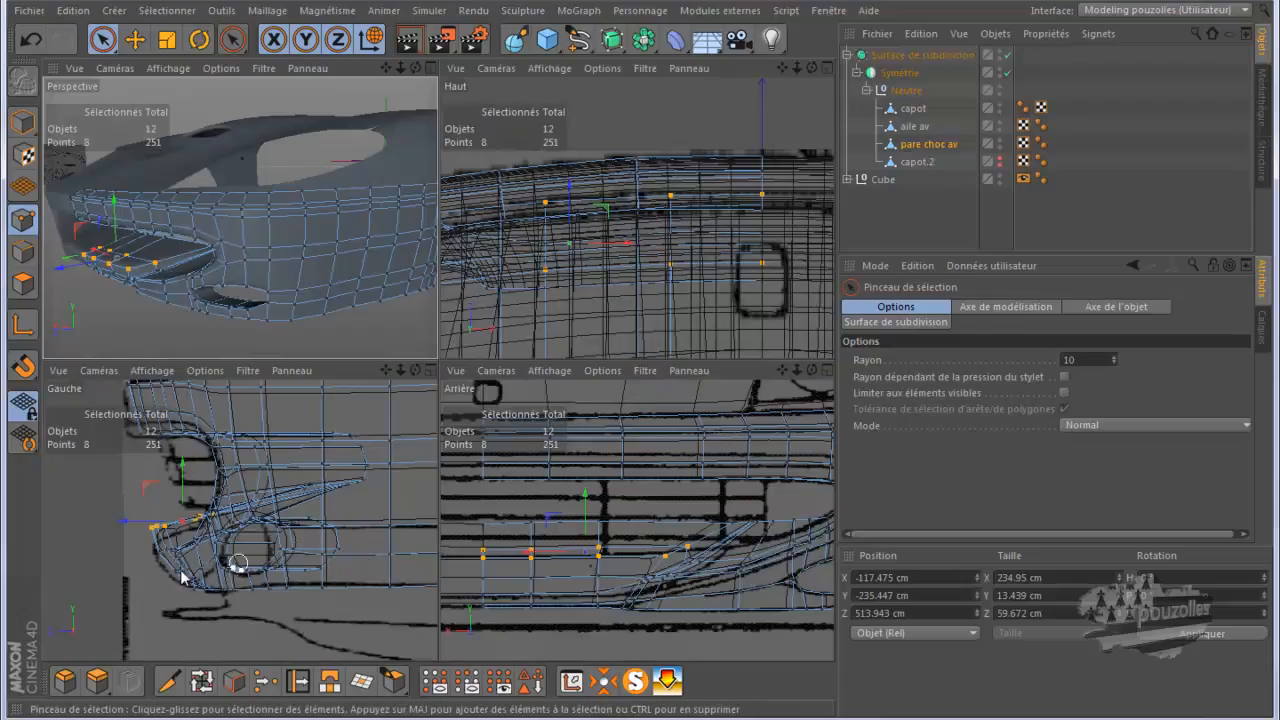
left_click(1007, 55)
middle_click(355, 527)
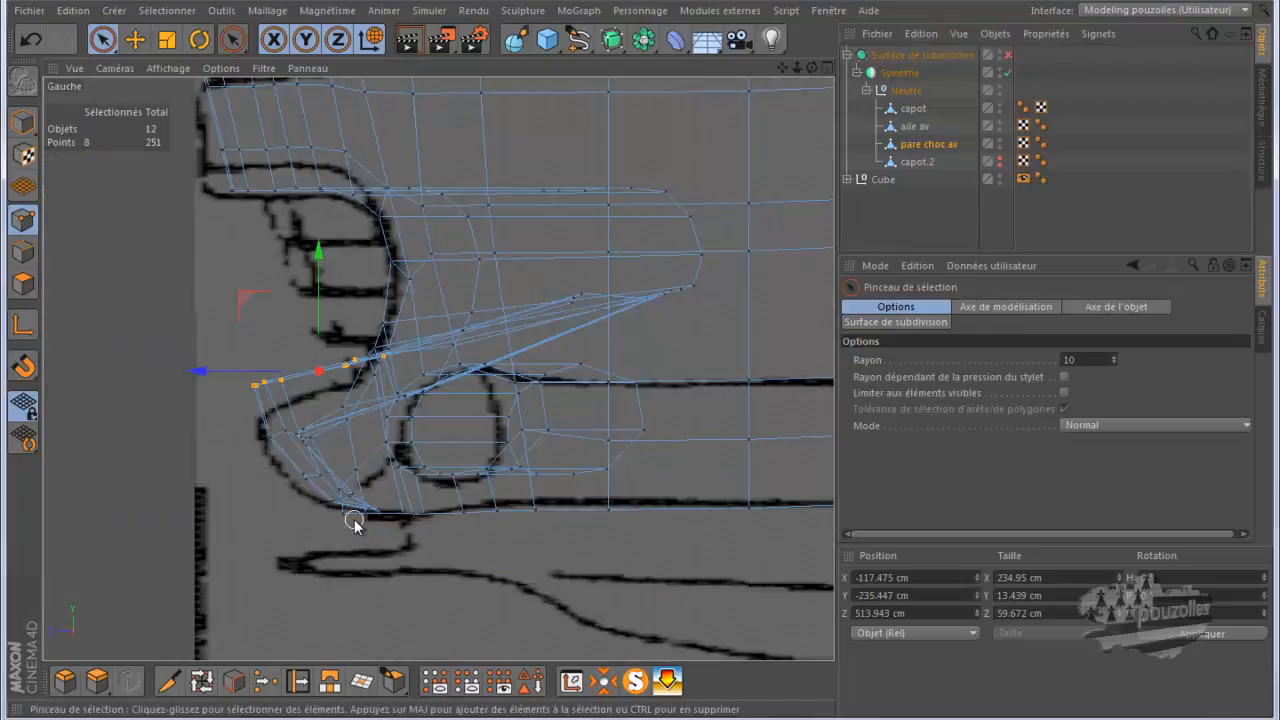
right_click_drag(354, 520, 115, 522, "alt")
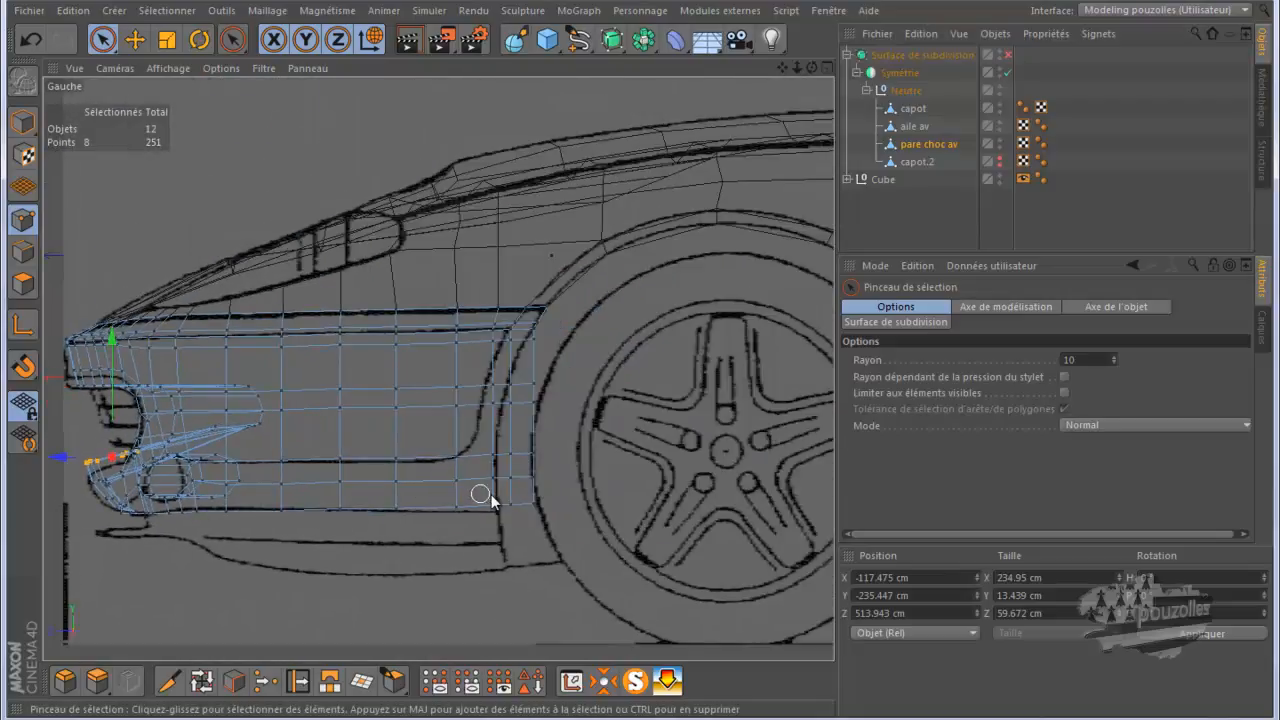
scroll(488, 495, "up", 3)
scroll(491, 495, "up", 1)
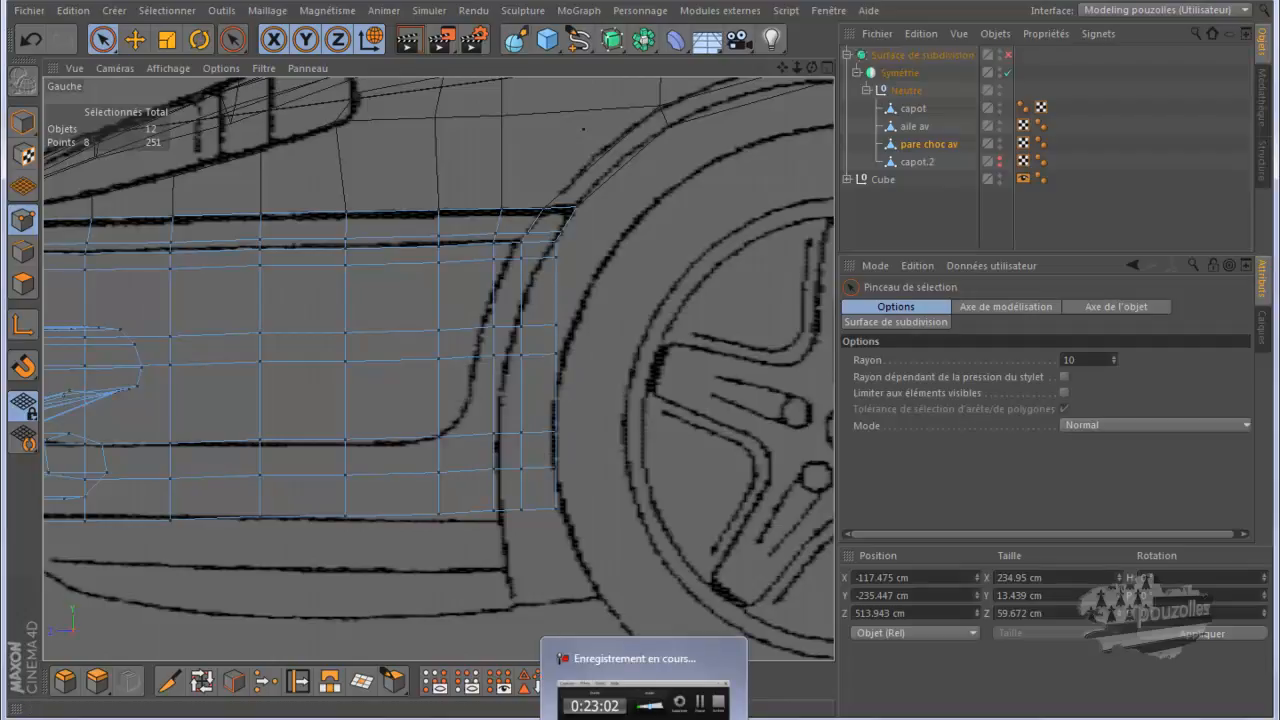
left_click(643, 700)
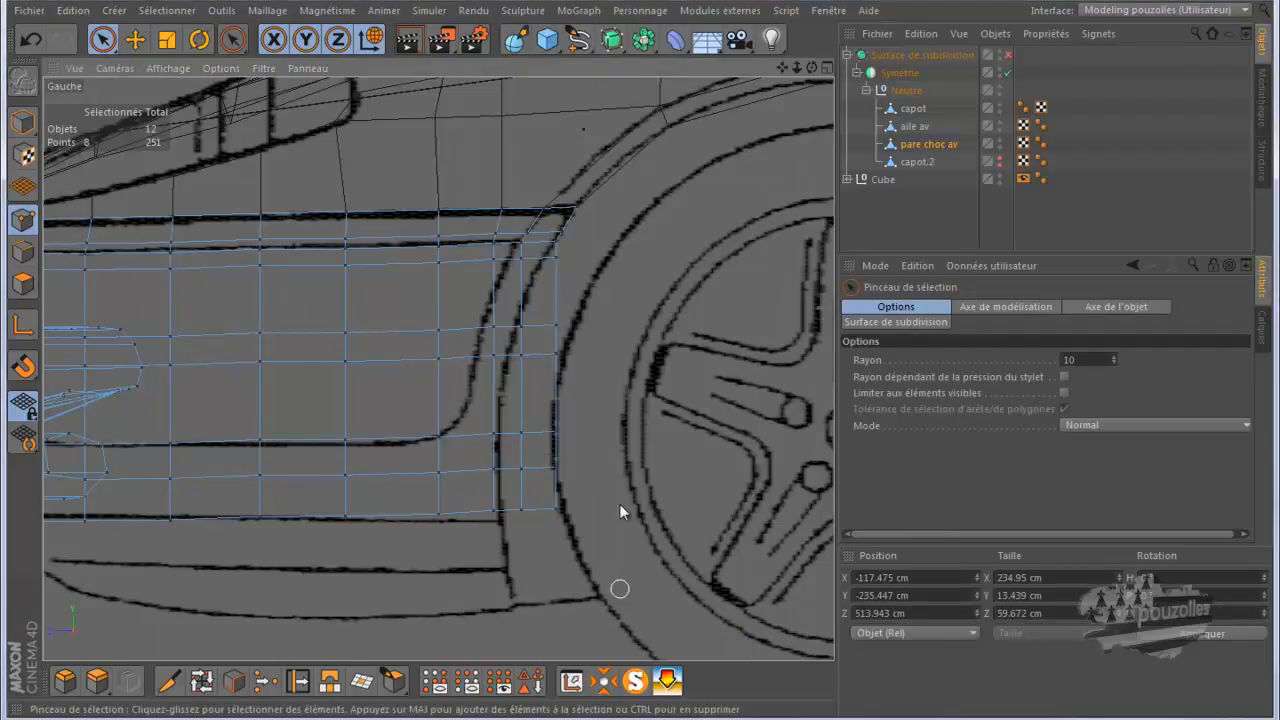
scroll(697, 411, "down", 2)
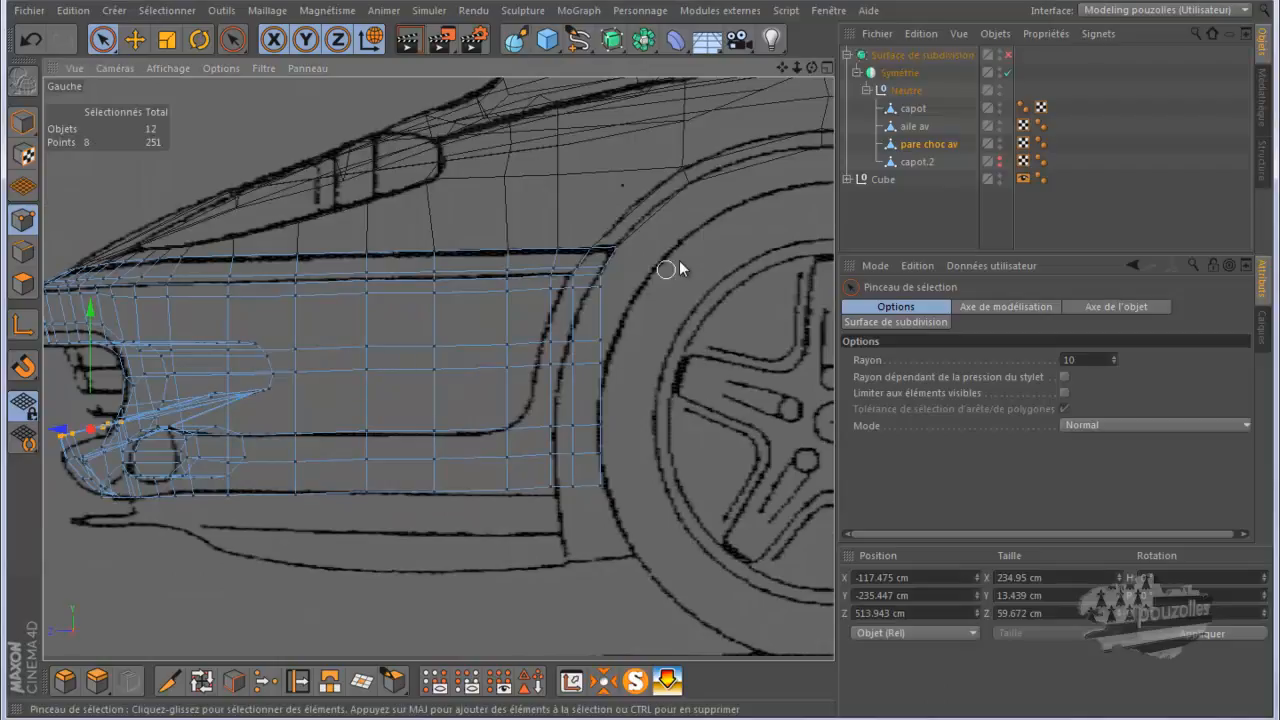
scroll(599, 318, "up", 3)
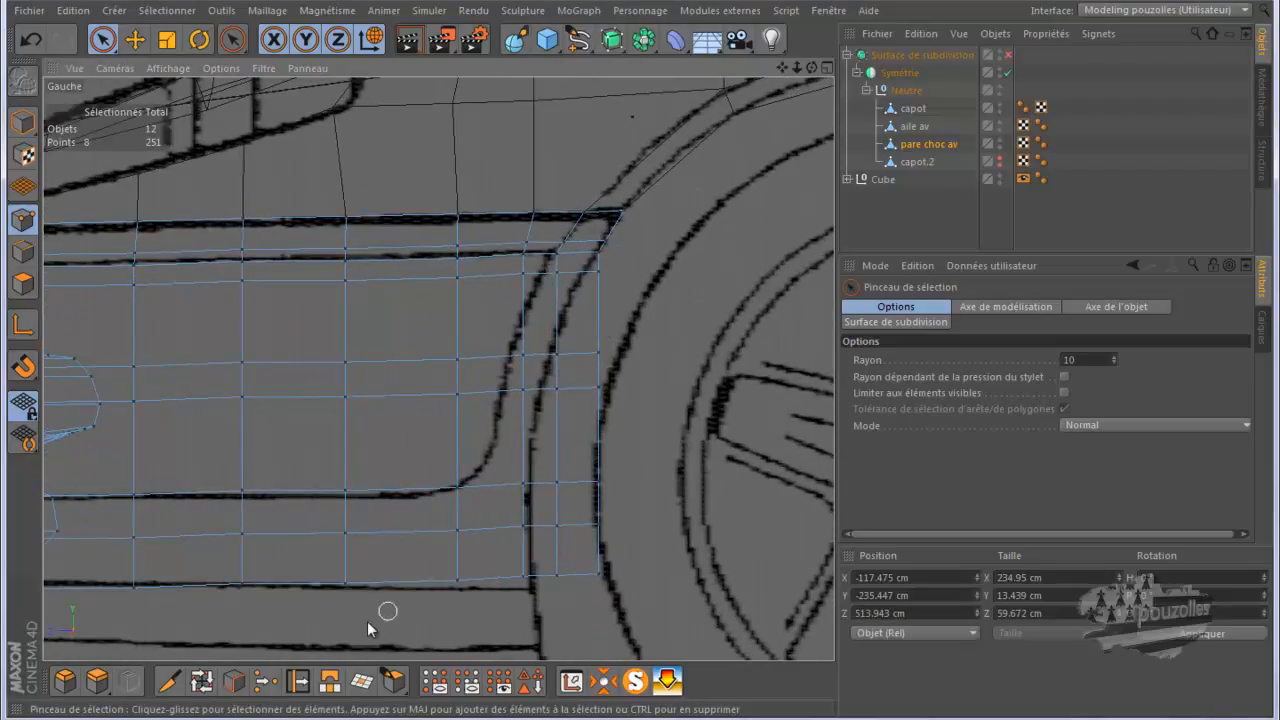
Step: Slide the upper and middle points of the bumper's rear vertical loops forward to follow the blueprint's curved wheel-arch outline
left_click(297, 682)
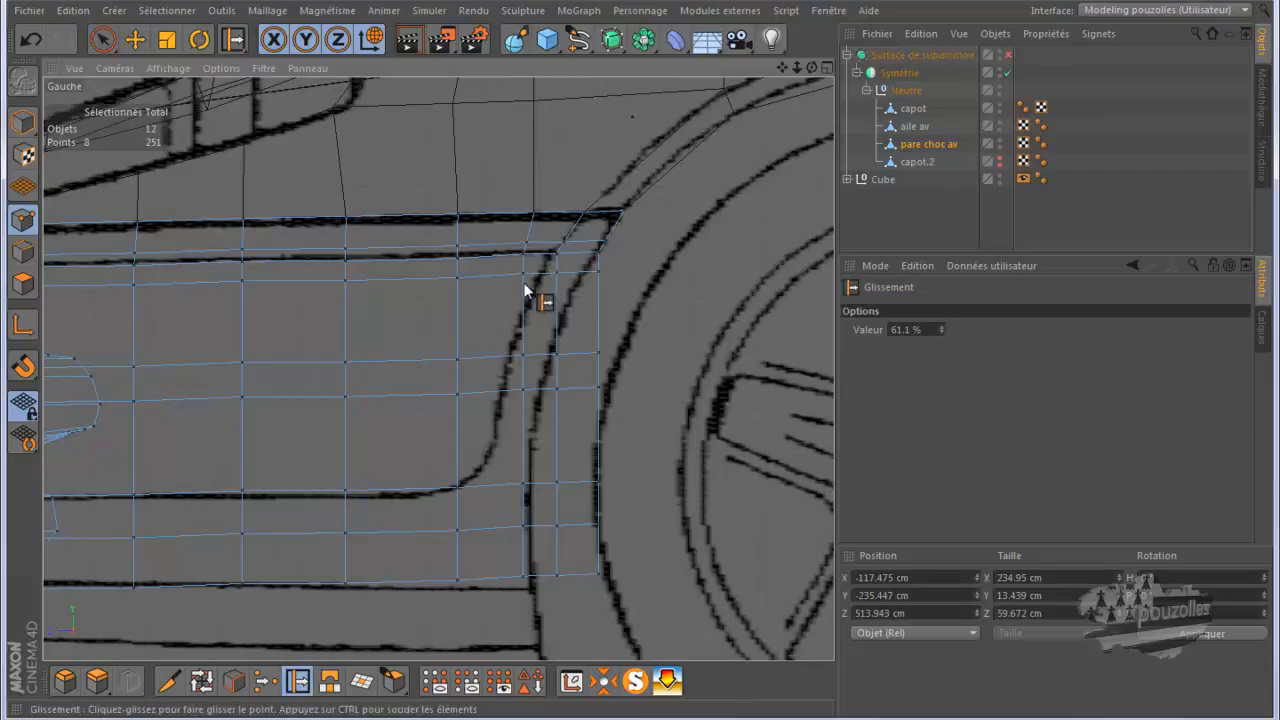
left_click_drag(510, 274, 582, 274)
left_click_drag(523, 354, 480, 393)
left_click_drag(518, 483, 477, 485)
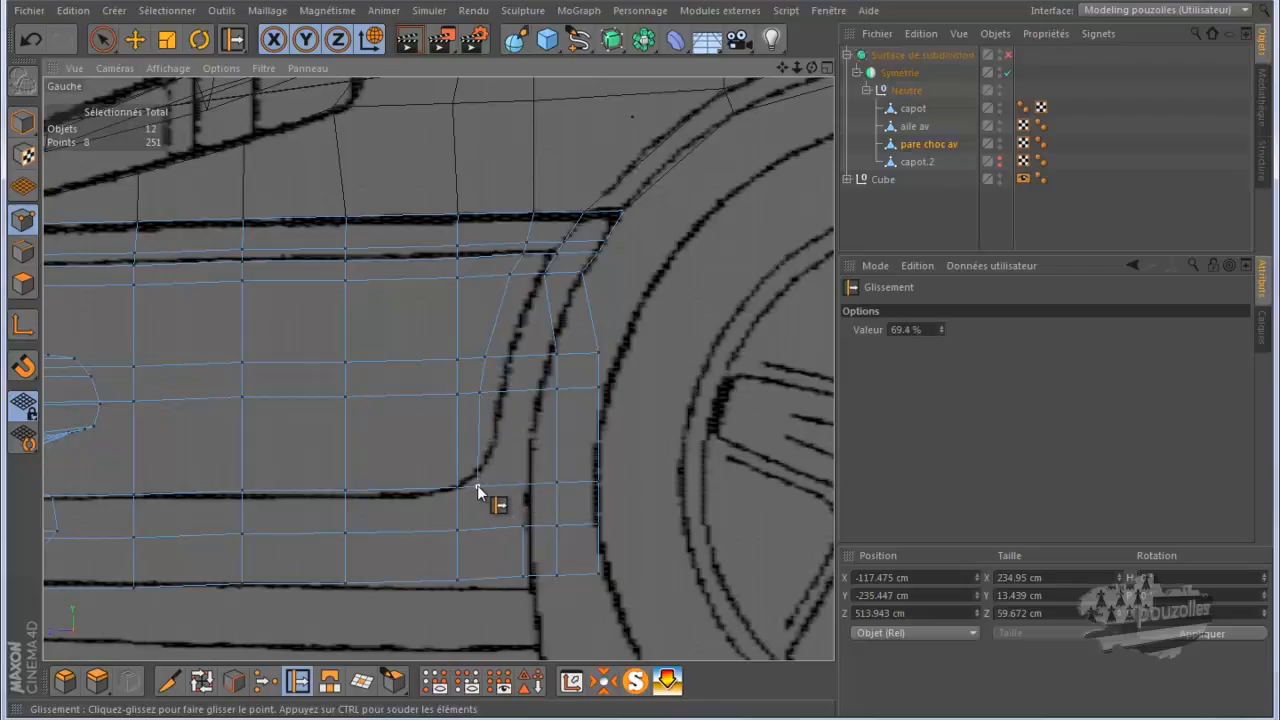
mouse_move(523, 356)
left_mouse_down()
mouse_move(563, 363)
mouse_move(513, 356)
mouse_move(505, 394)
mouse_move(541, 391)
mouse_move(590, 348)
mouse_move(557, 357)
left_mouse_up()
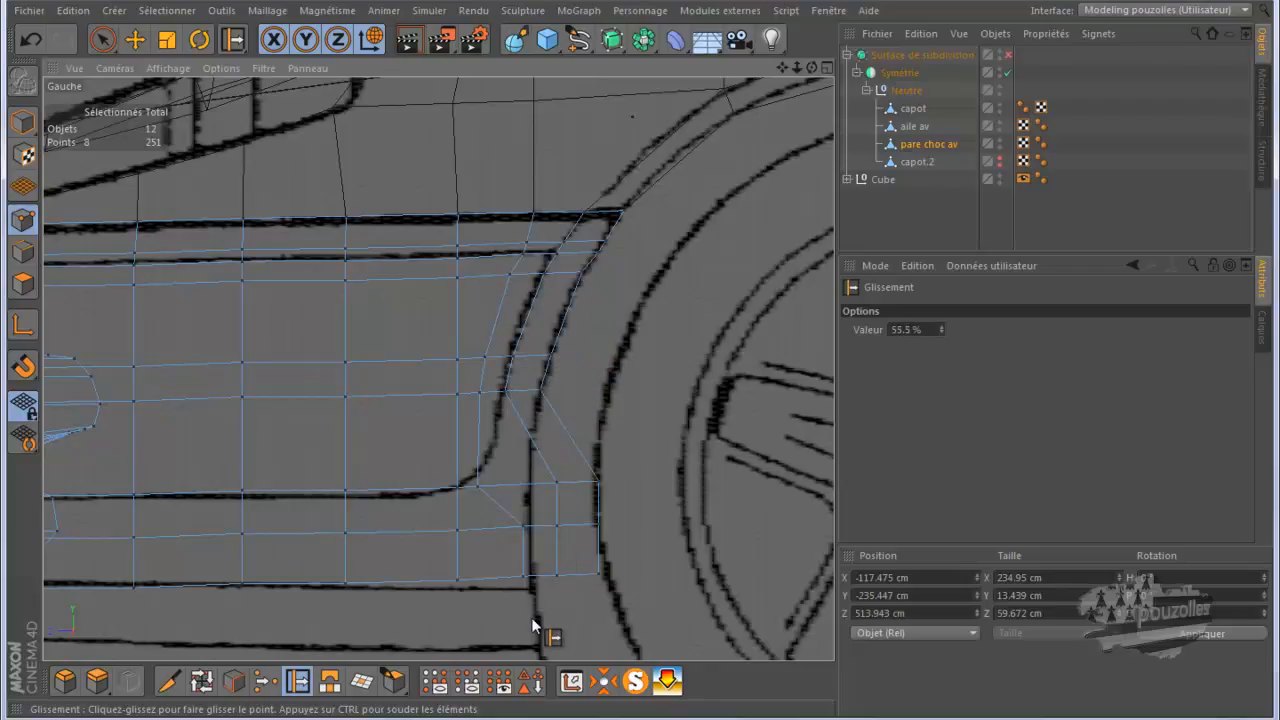
Step: Slide five points of the vertical loop ahead of the blueprint's rounded corner forward, slanting the loop with the rear outline
scroll(534, 617, "up", 2)
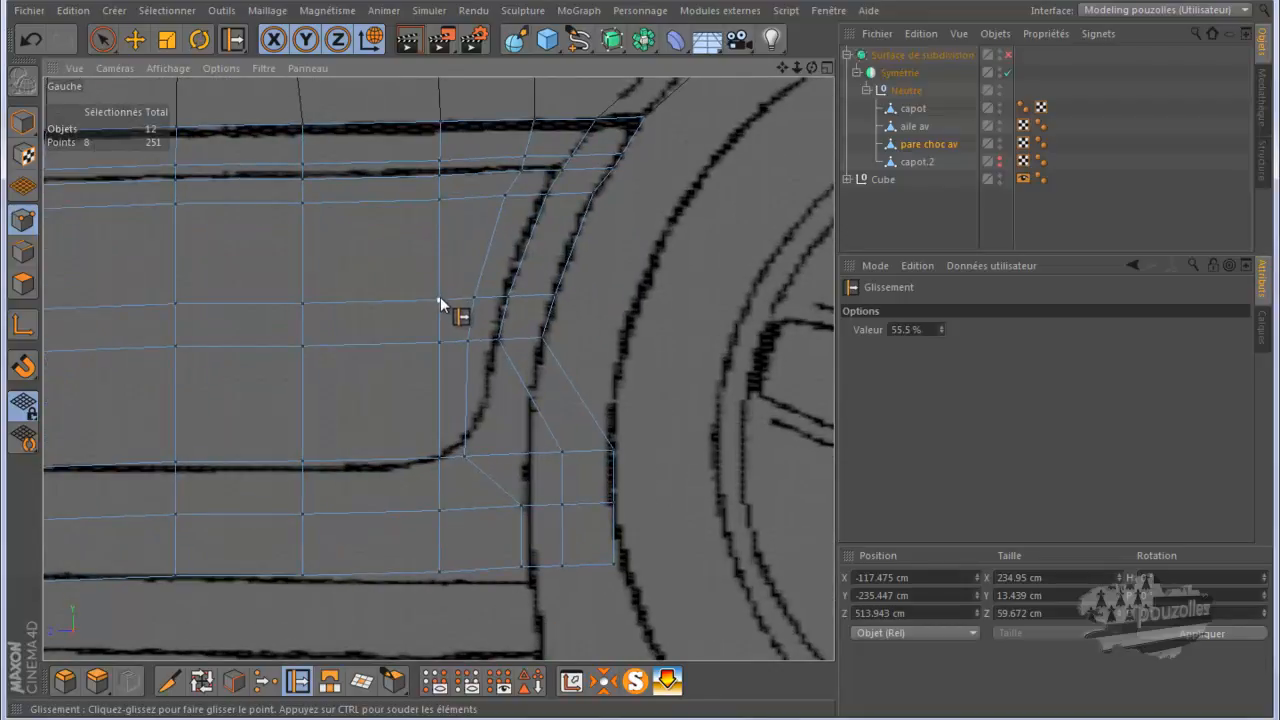
left_click_drag(423, 300, 423, 299)
left_click_drag(436, 343, 423, 354)
left_click_drag(439, 456, 412, 464)
left_click_drag(438, 512, 414, 523)
left_click_drag(438, 574, 403, 579)
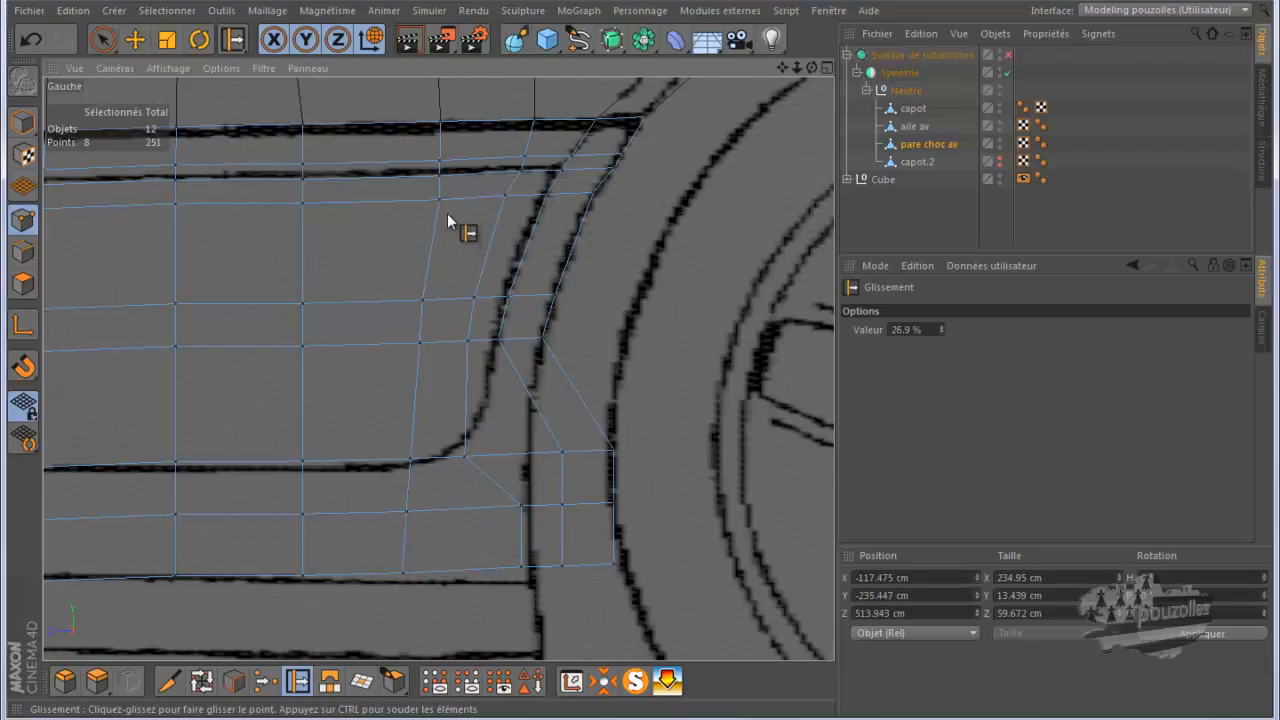
Step: Slide the lower points of the next rear loops forward, fitting one point to the blueprint's rounded lower corner
left_click(464, 455)
left_click_drag(464, 452, 465, 507)
left_click(519, 567)
left_click_drag(519, 572, 465, 572)
left_click_drag(561, 451, 507, 298)
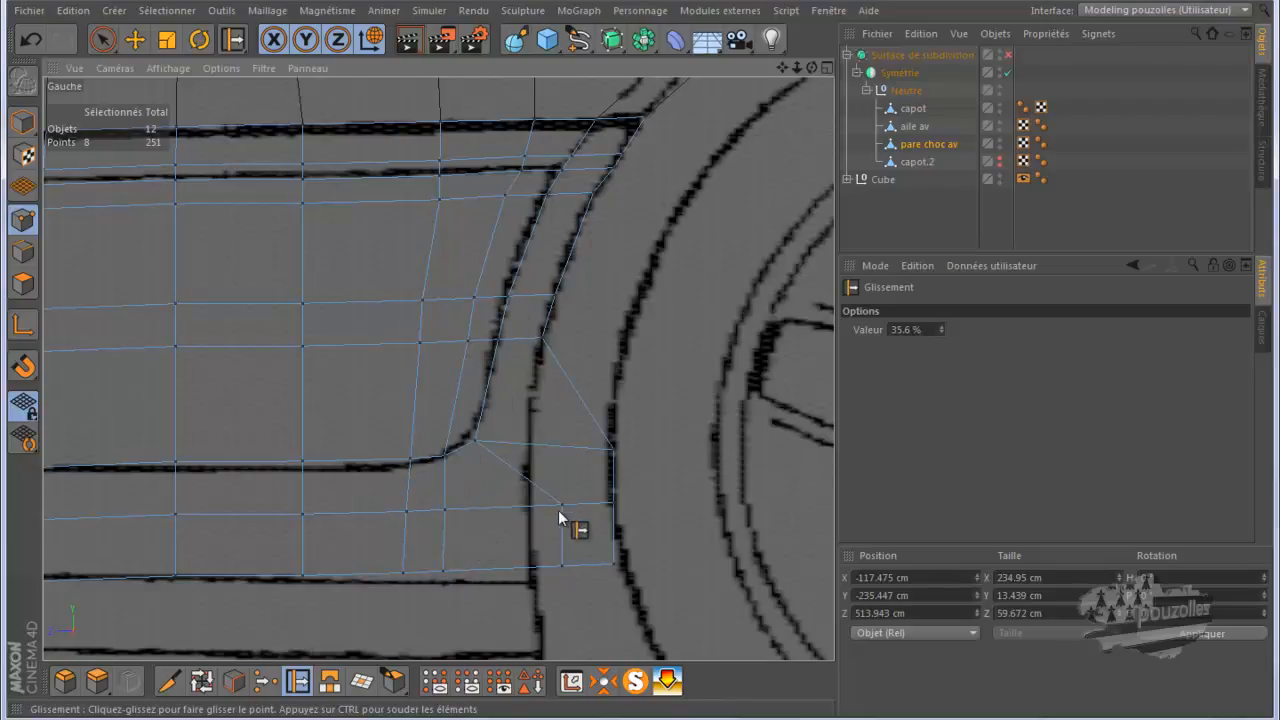
Step: Slide the remaining lower rear points forward so the bumper's back edge follows the blueprint's vertical panel line
left_click_drag(562, 505, 475, 573)
left_click_drag(570, 487, 538, 518)
left_click_drag(610, 563, 532, 572)
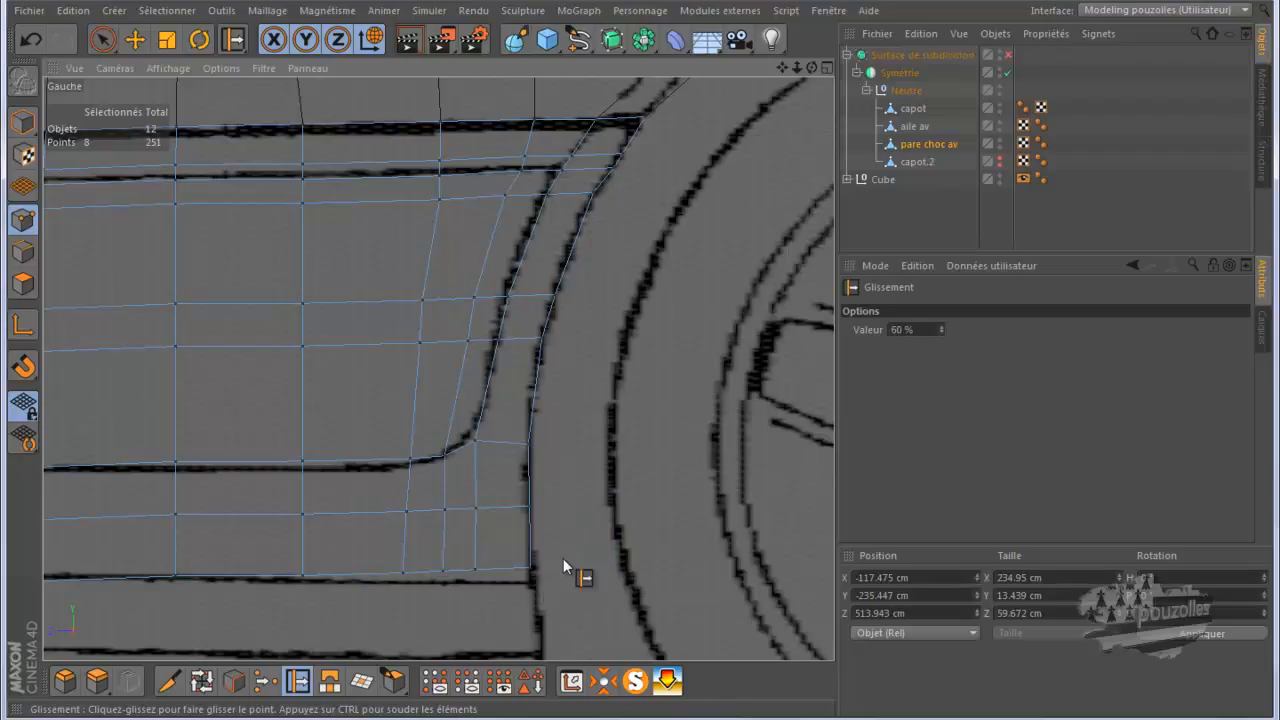
scroll(620, 553, "down", 3)
scroll(652, 543, "down", 2)
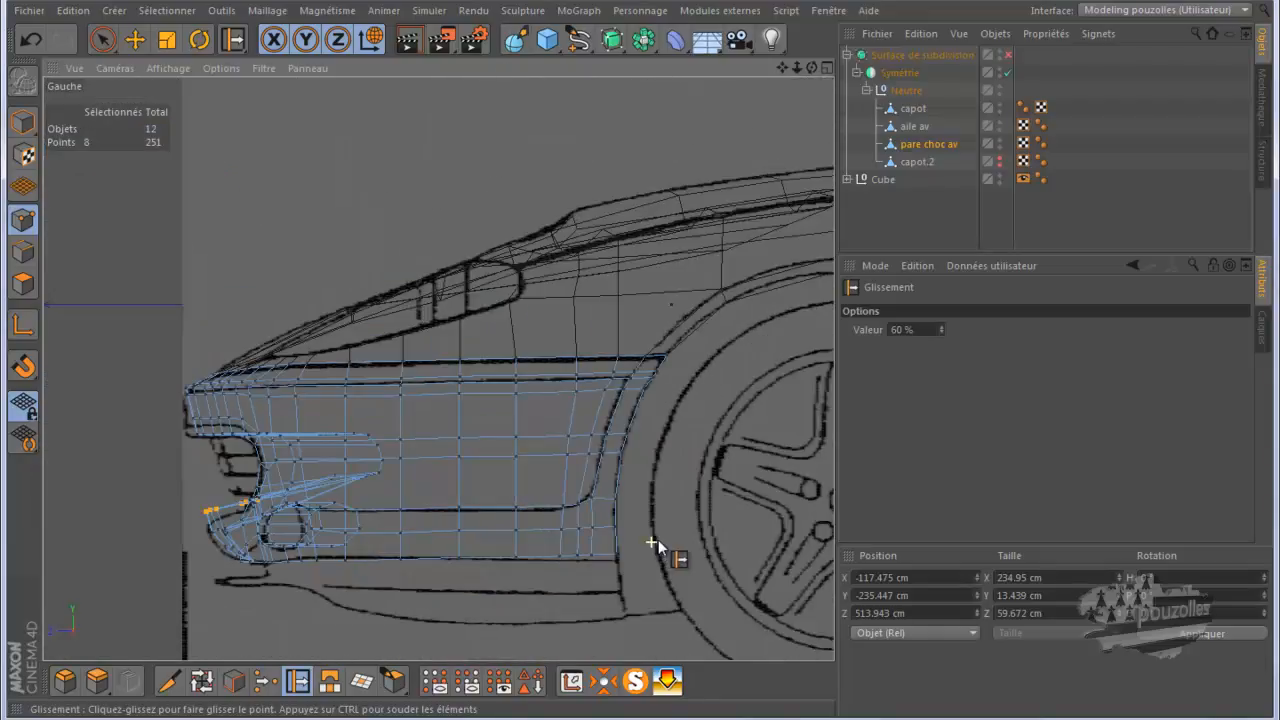
scroll(663, 537, "up", 3)
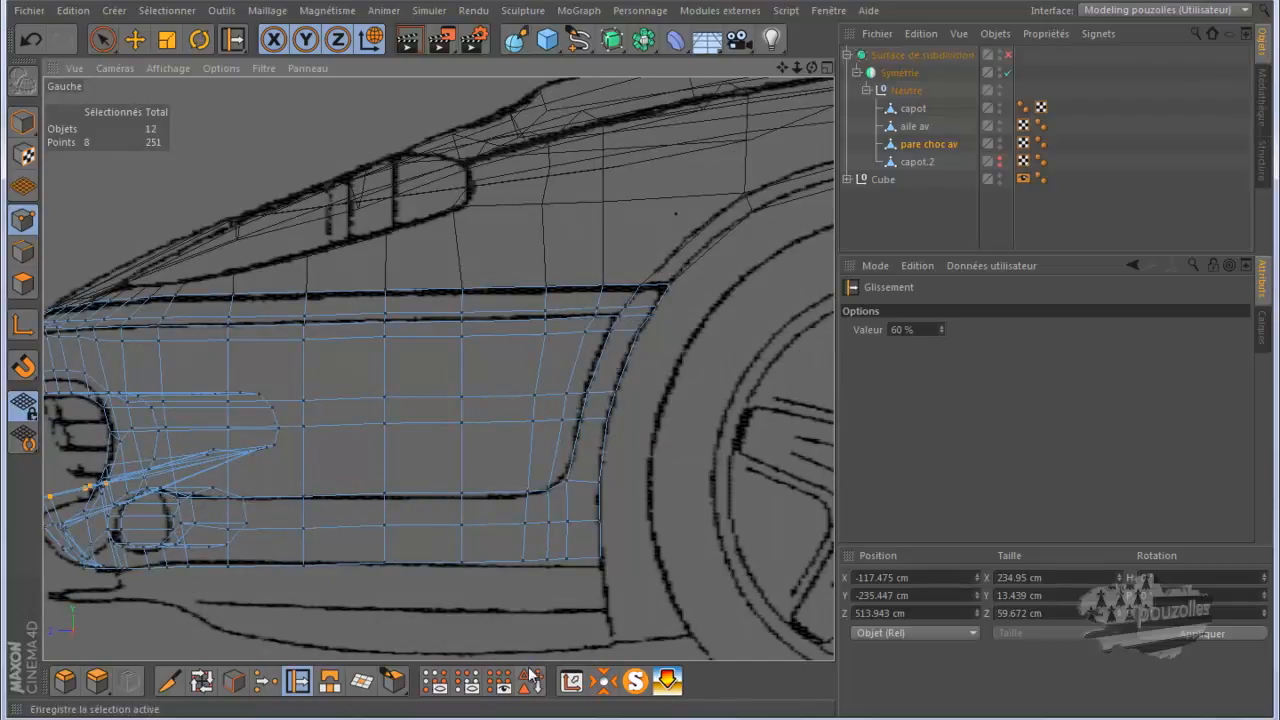
Step: Switch to the Windows Live photo gallery and examine the car's front side in the Ferrari_550_Maranello_4 photo
mouse_move(603, 719)
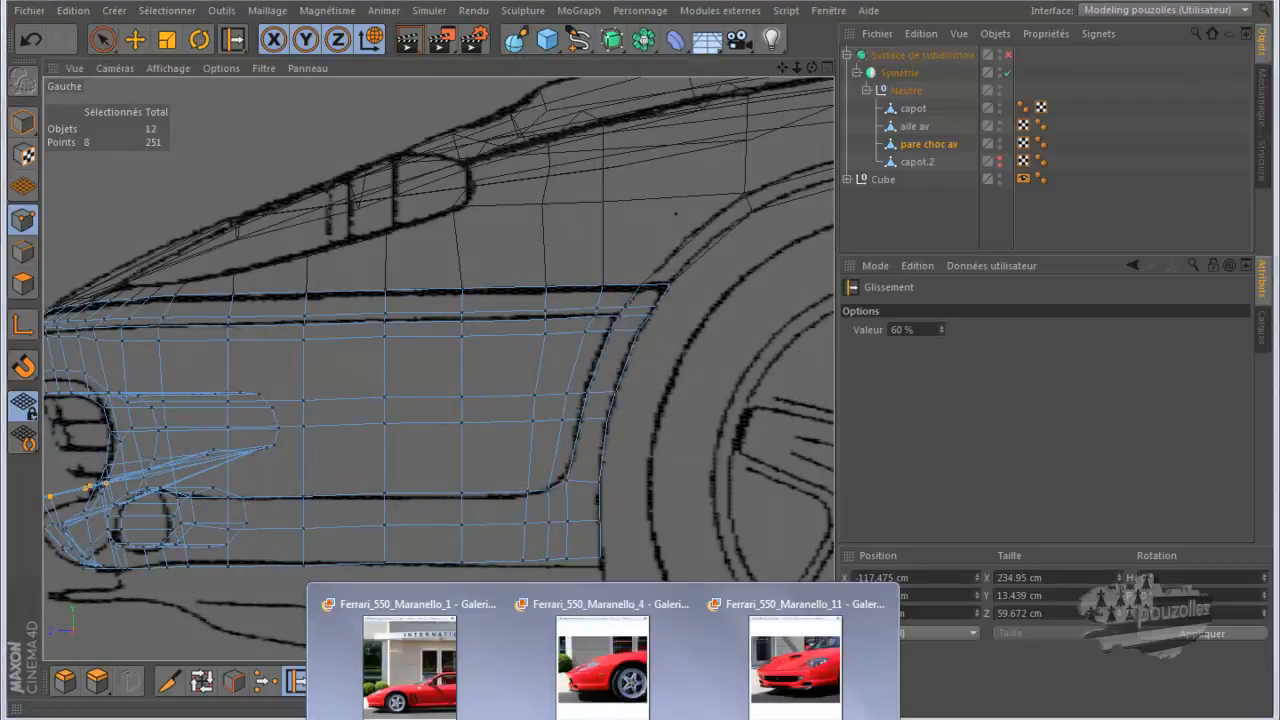
left_click(614, 695)
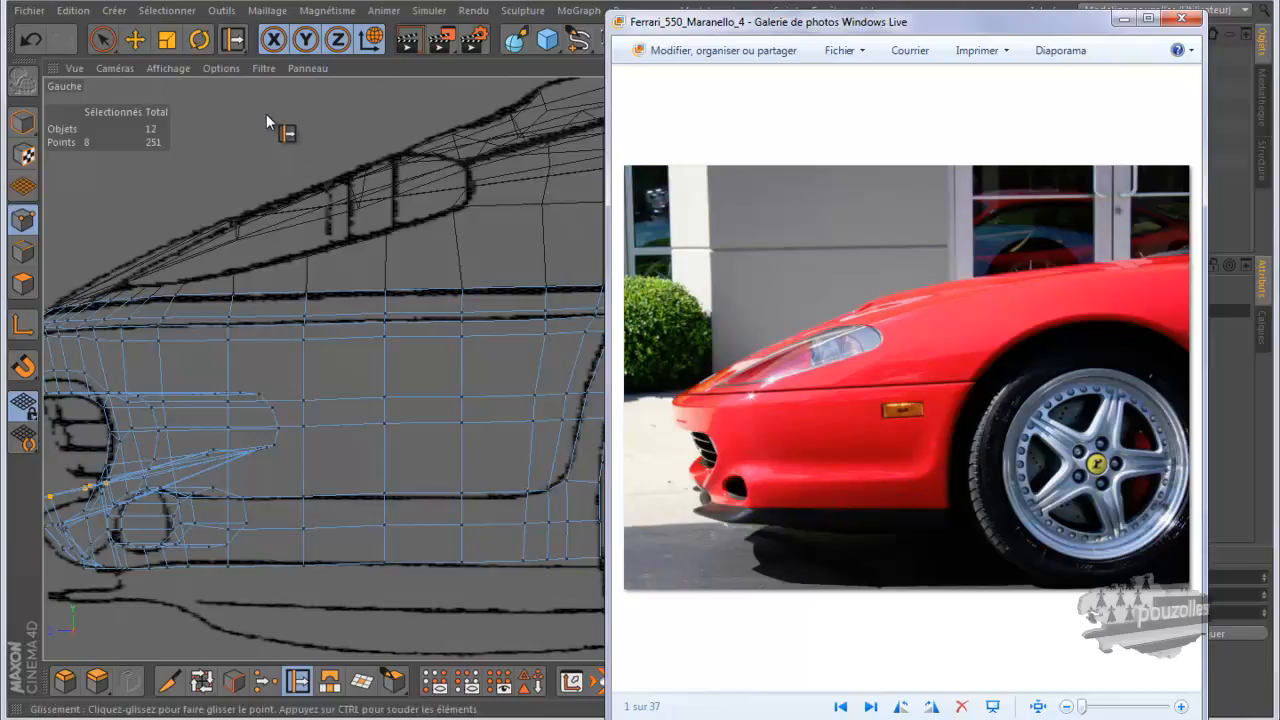
Step: Return to Cinema 4D and leave point editing of the bumper for Model mode with the Move tool active
left_click(135, 40)
left_click(30, 120)
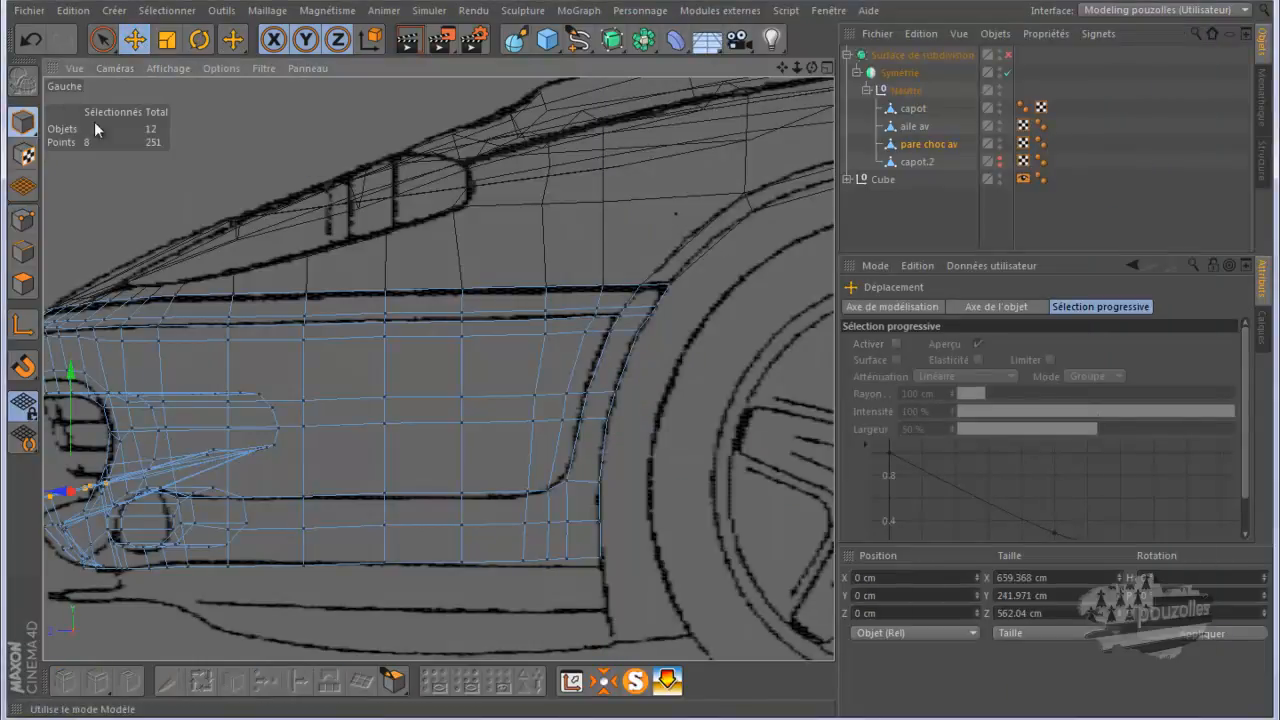
left_click(258, 133)
middle_click_drag(309, 202, 358, 241, "alt")
scroll(358, 241, "down", 4)
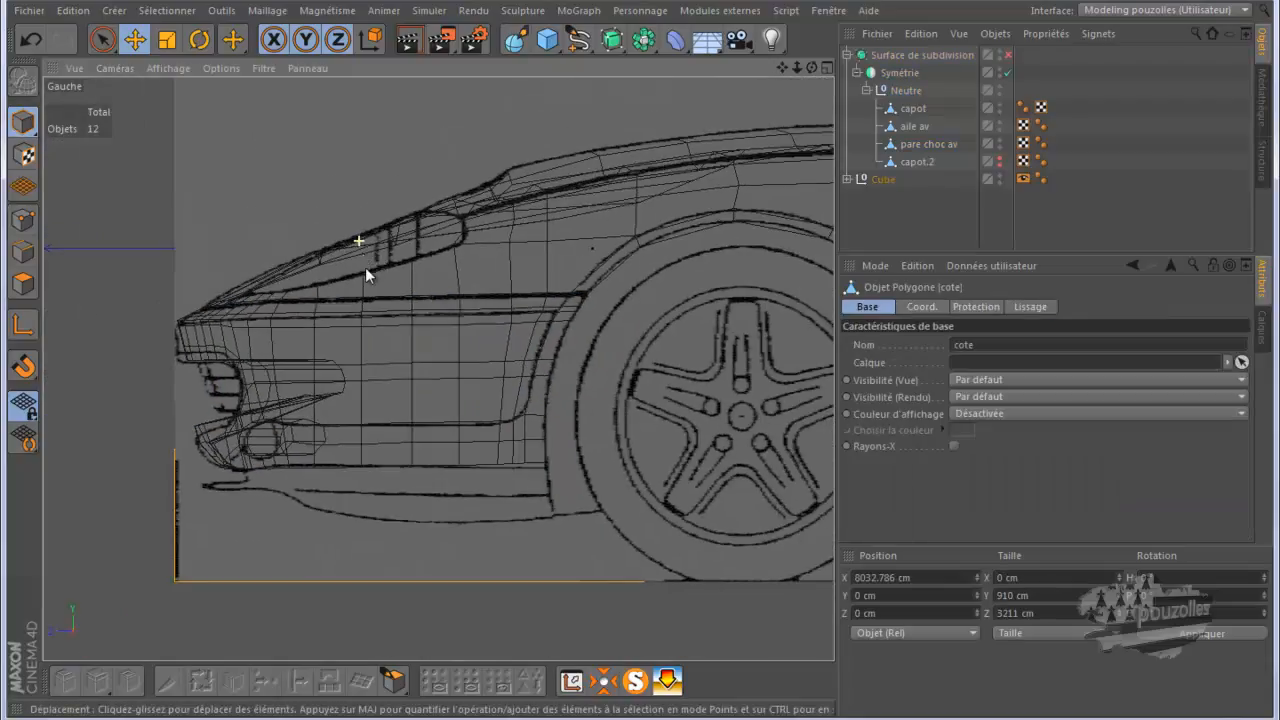
Step: Enable the subdivision surface on the car's front body and render it in the perspective view
middle_click(364, 272)
middle_click(323, 282)
scroll(372, 327, "down", 5)
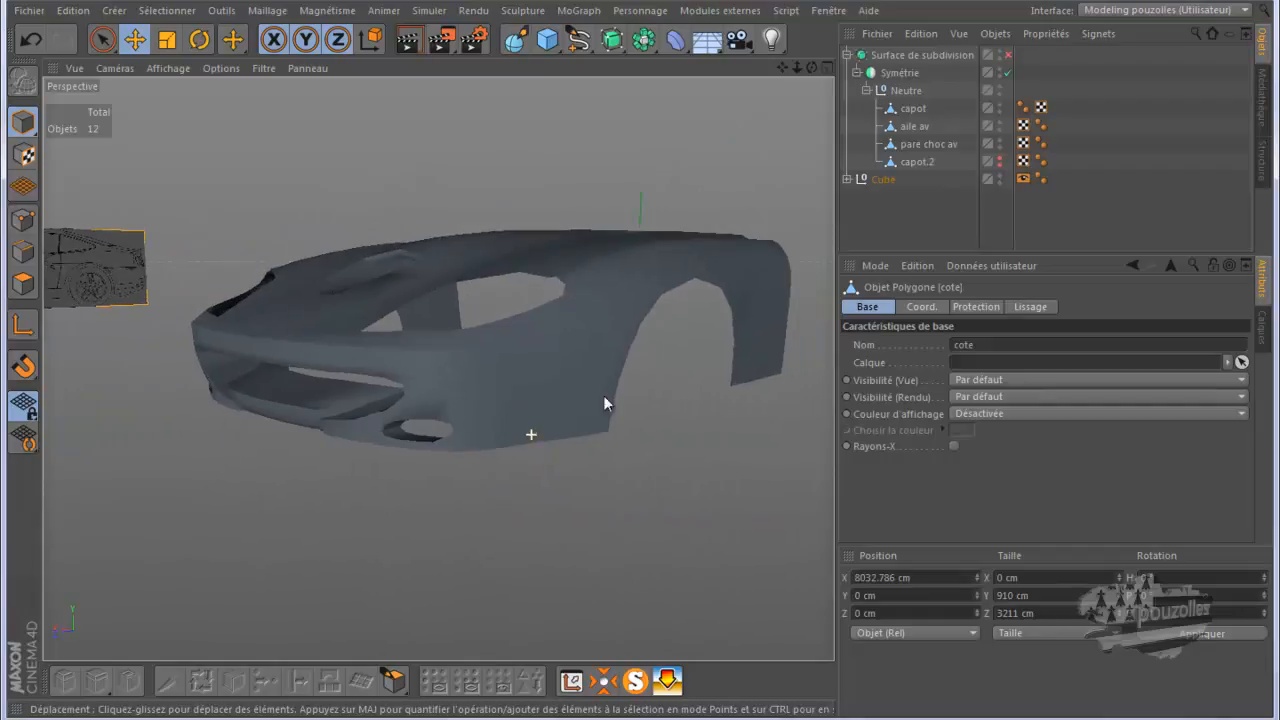
left_click(1008, 55)
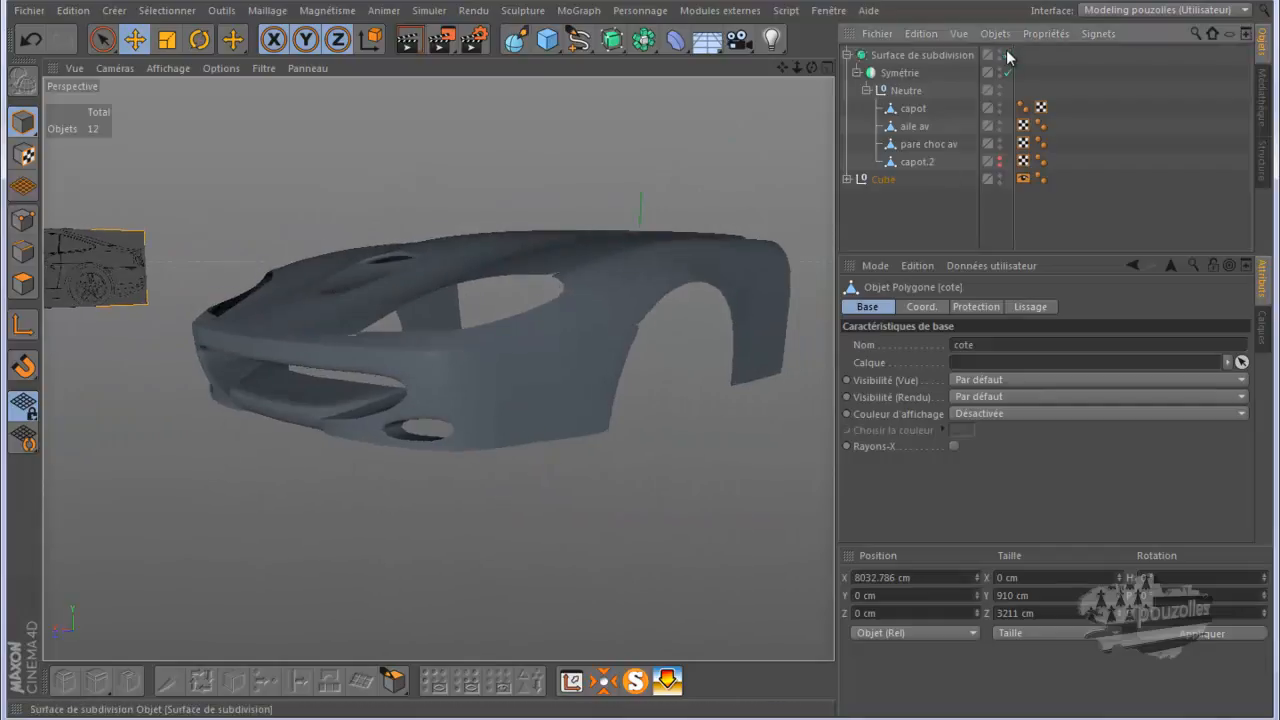
left_click(407, 45)
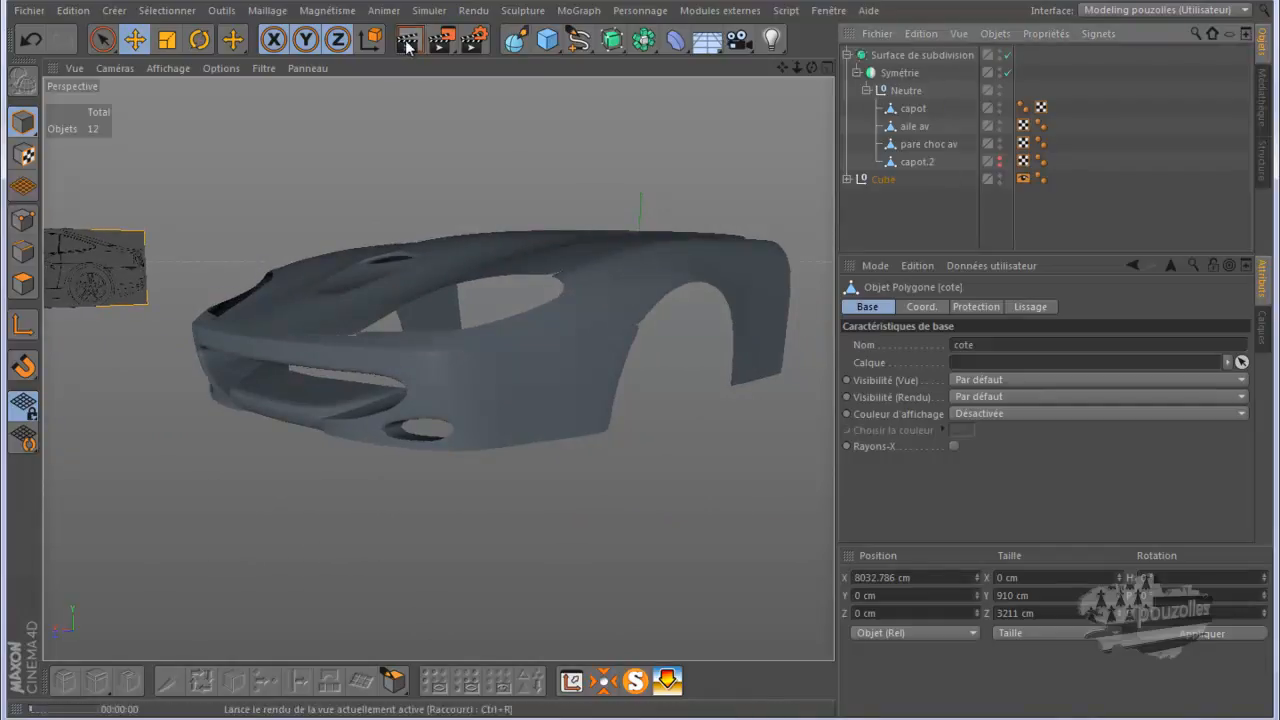